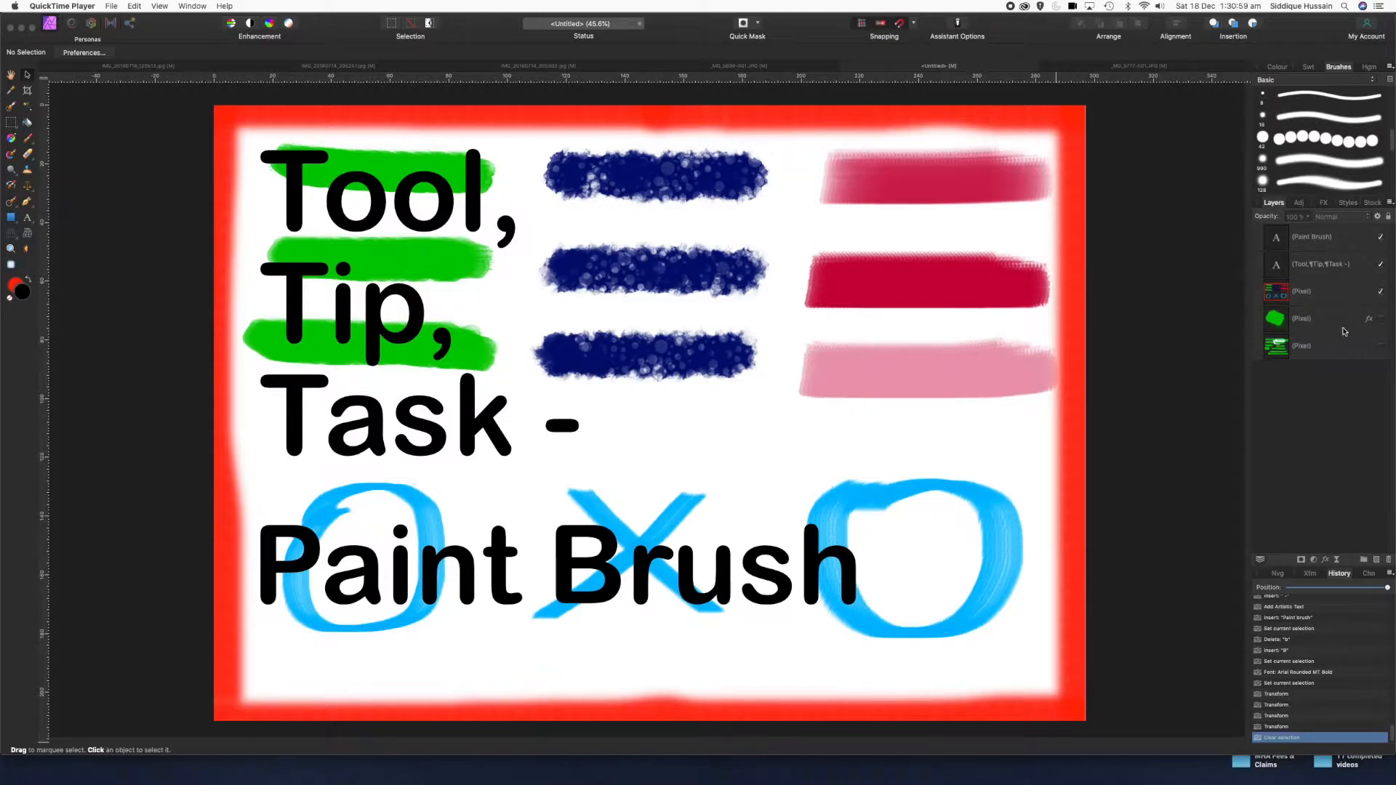
# - Hide the two text layers and view the three pixel layers one at a time
pyautogui.click(1380, 237)
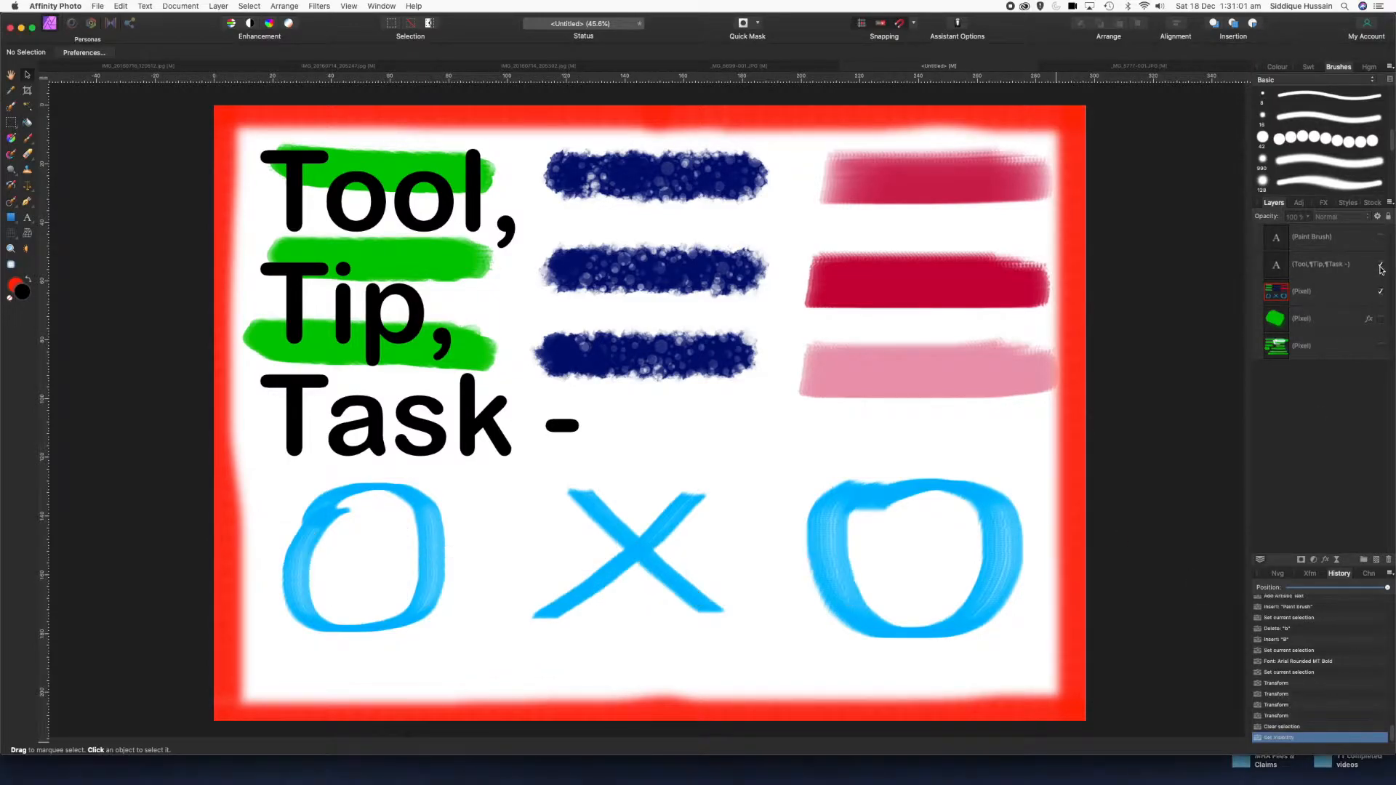
pyautogui.click(1380, 264)
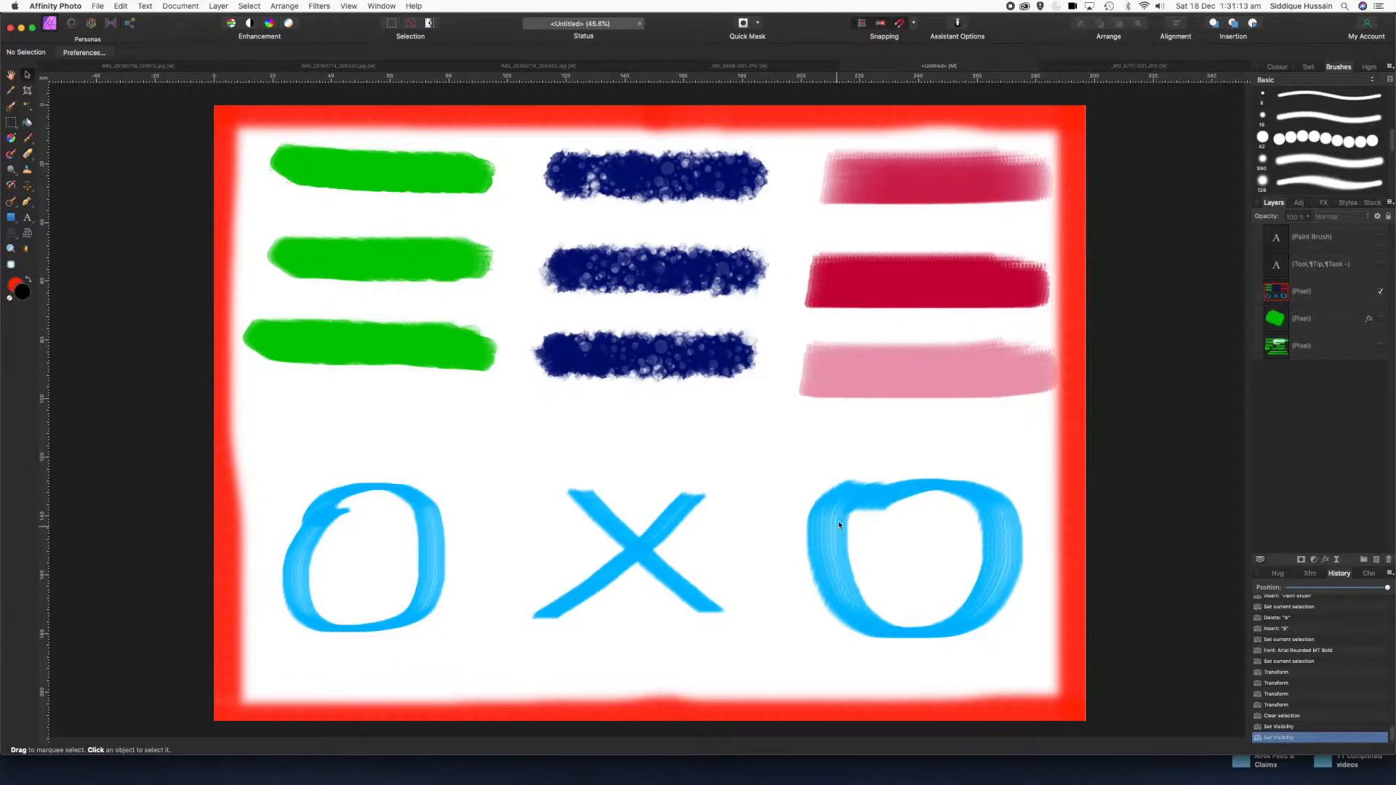
pyautogui.click(1381, 292)
pyautogui.click(1381, 319)
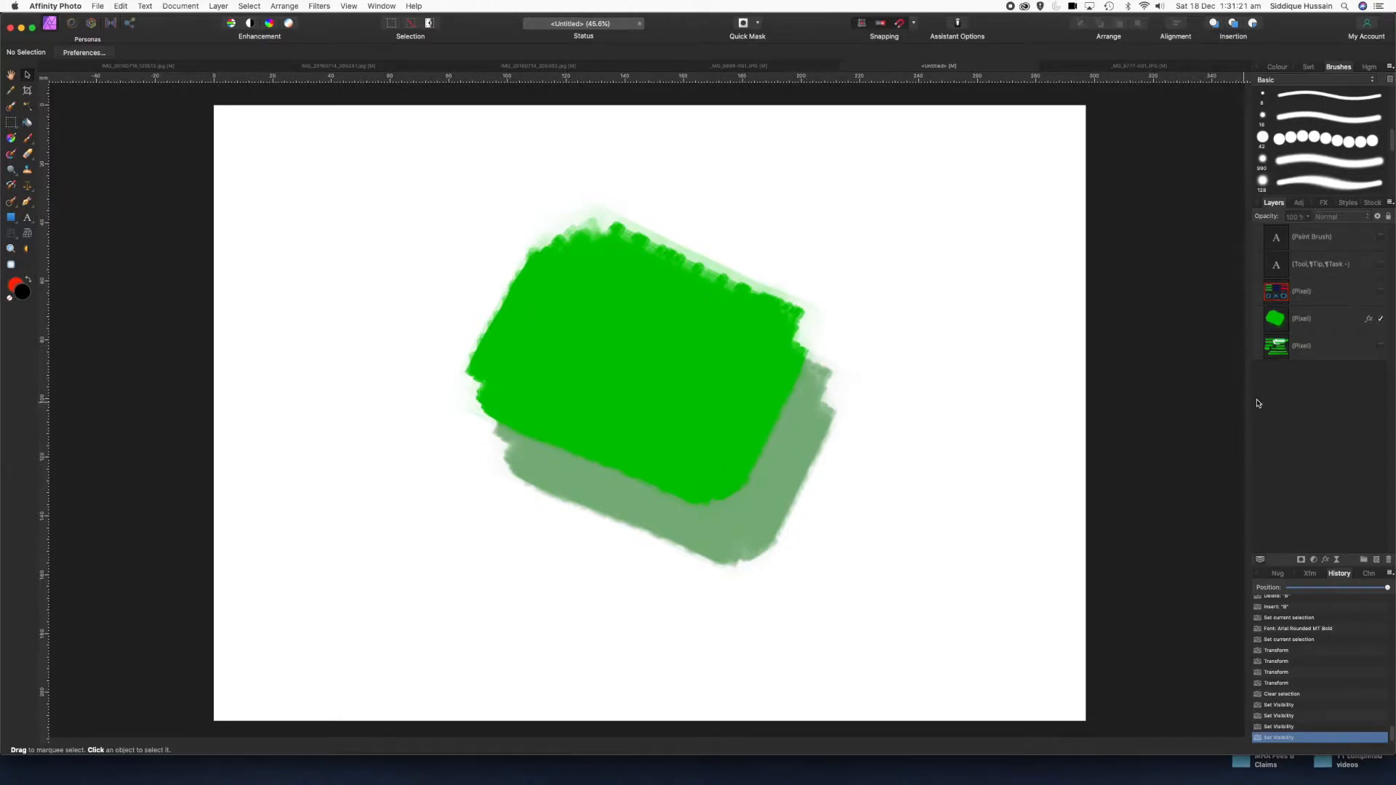
pyautogui.click(1381, 320)
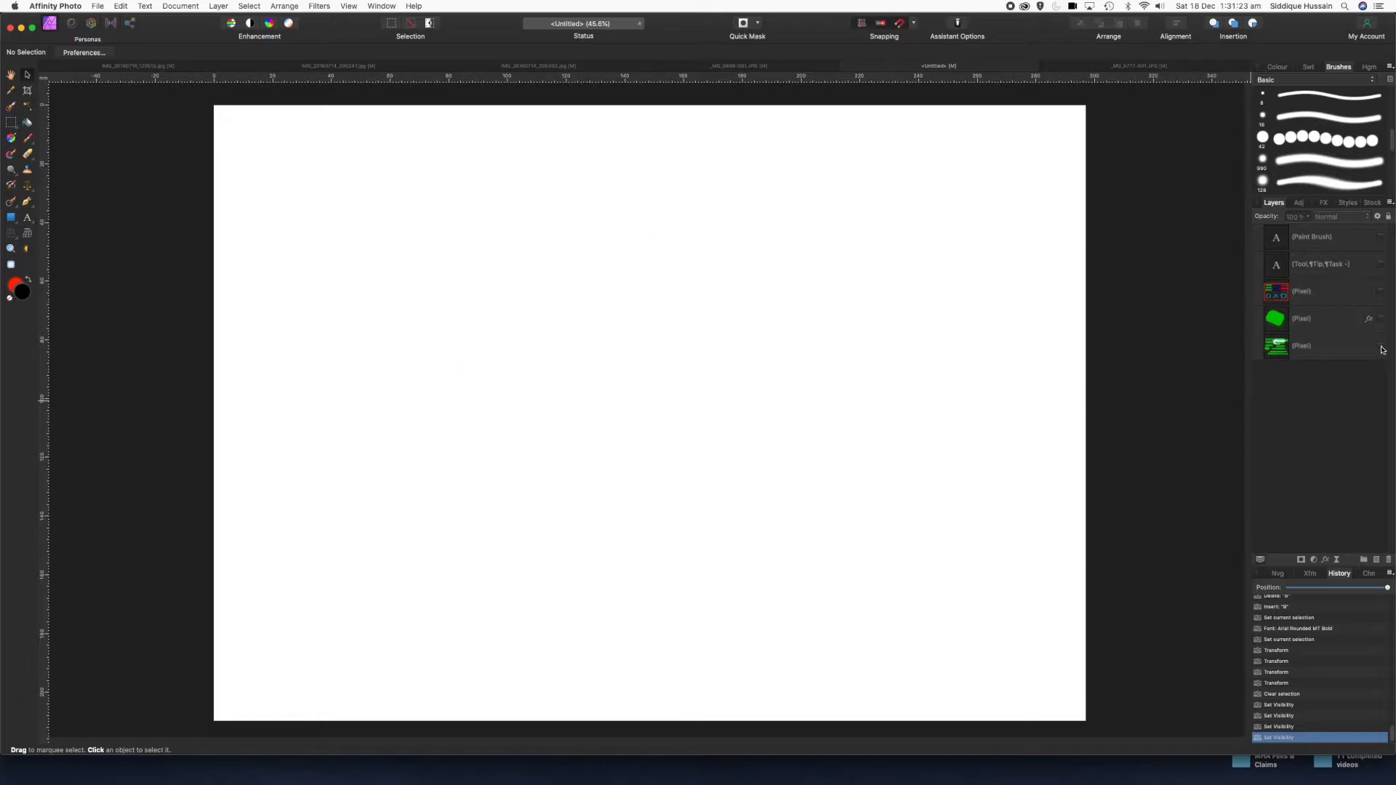
pyautogui.click(1381, 348)
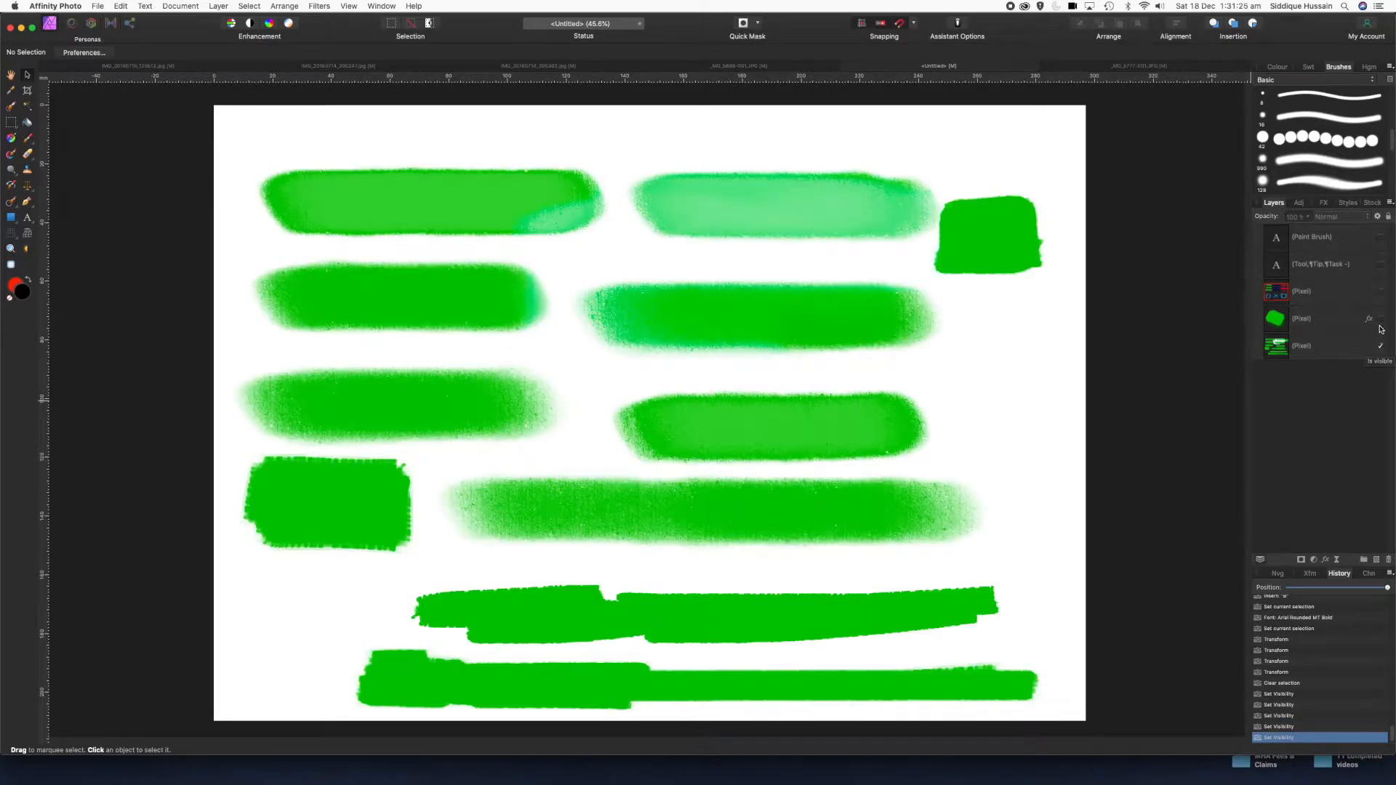
# - Turn the hidden pixel layers and both text layers back on so all five layers are shown
pyautogui.click(1381, 320)
pyautogui.click(1381, 292)
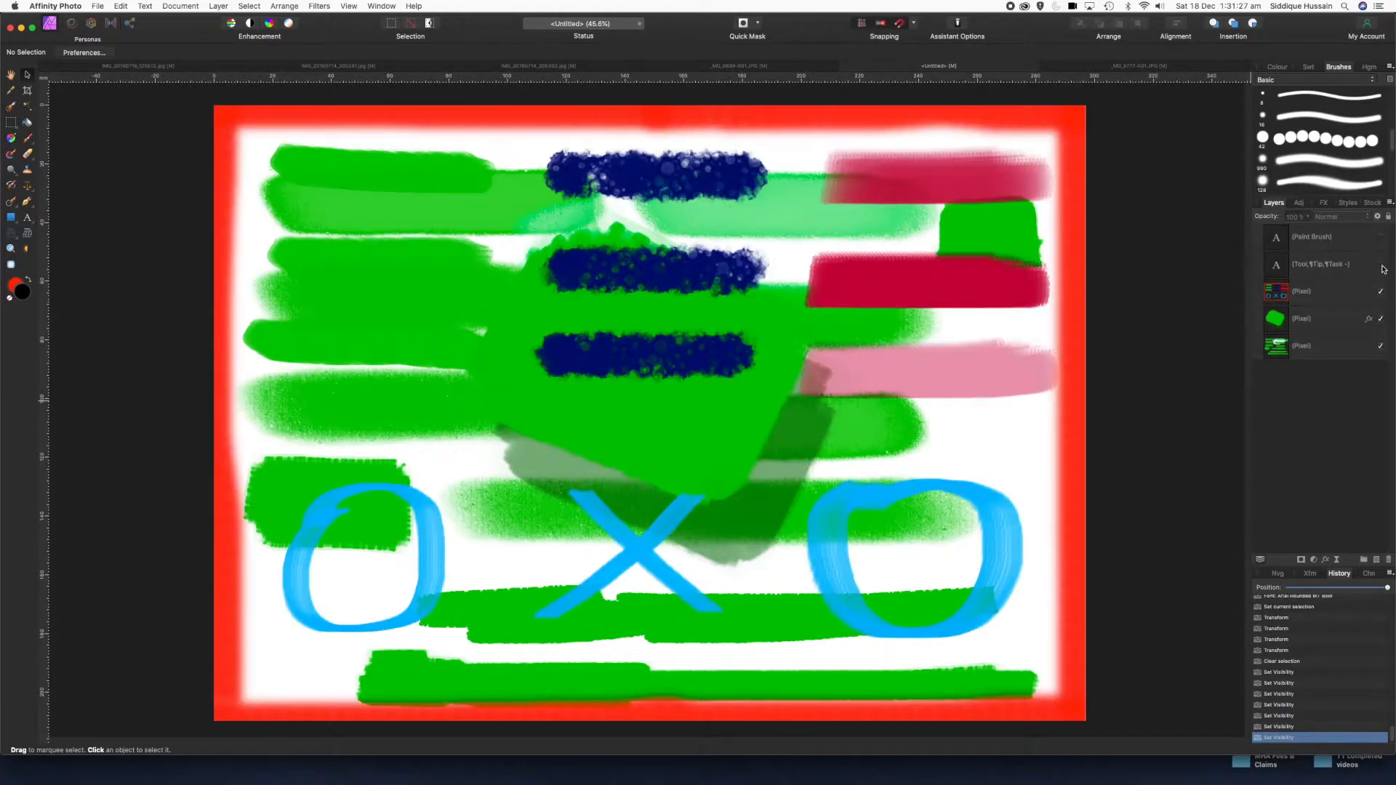
pyautogui.click(1381, 265)
pyautogui.click(1381, 238)
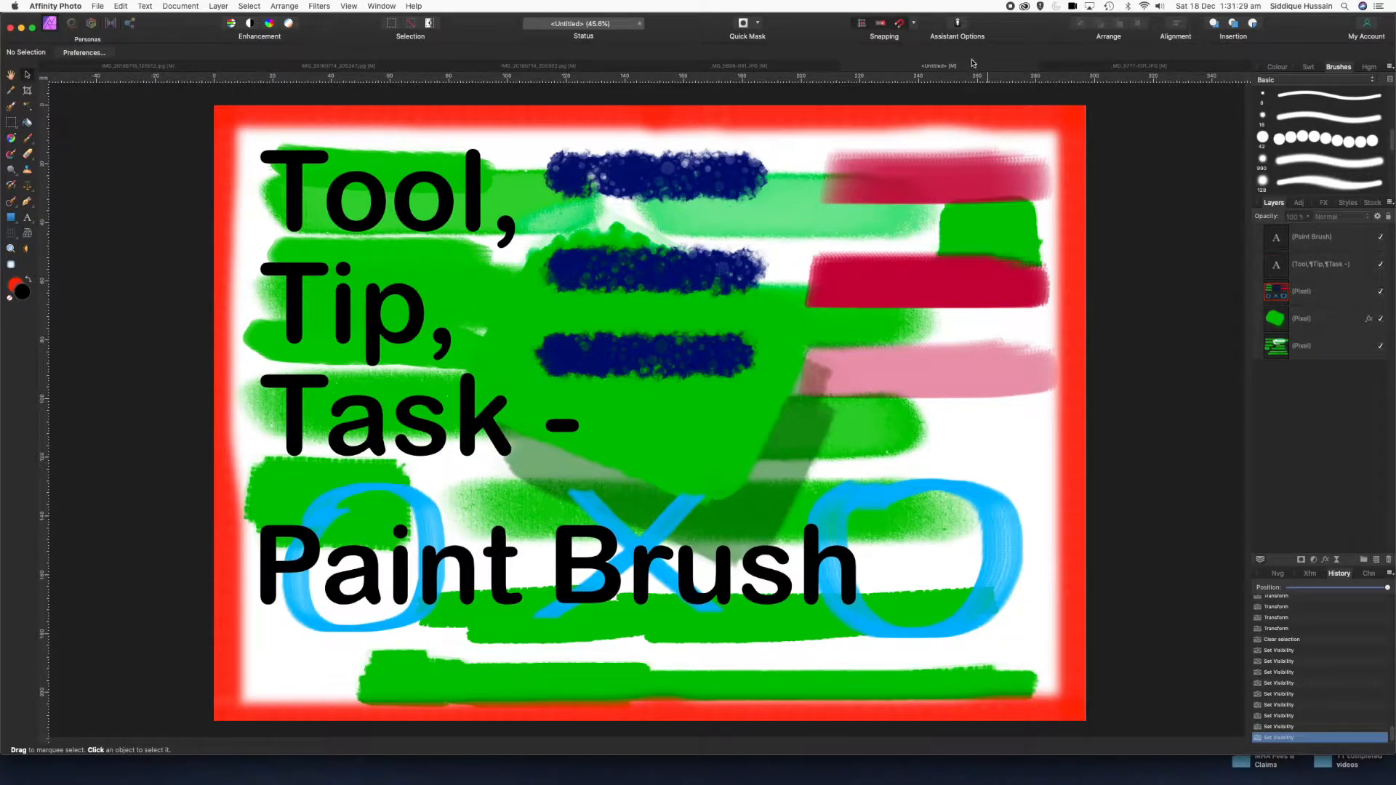
# - Examine the brushed white border and laser strokes in the _MG_5699-001.JPG image, and return to the untitled document
pyautogui.click(1069, 66)
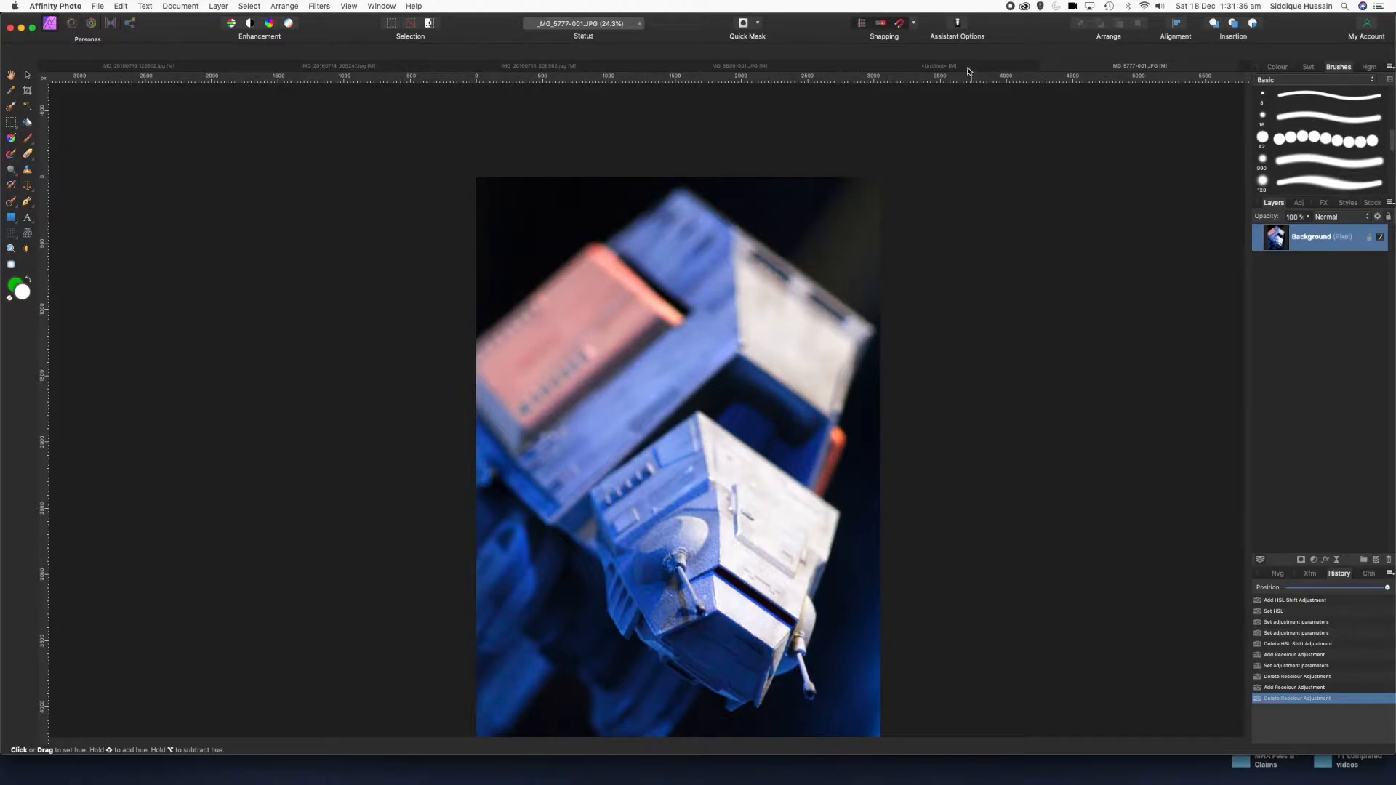
pyautogui.click(922, 69)
pyautogui.click(705, 67)
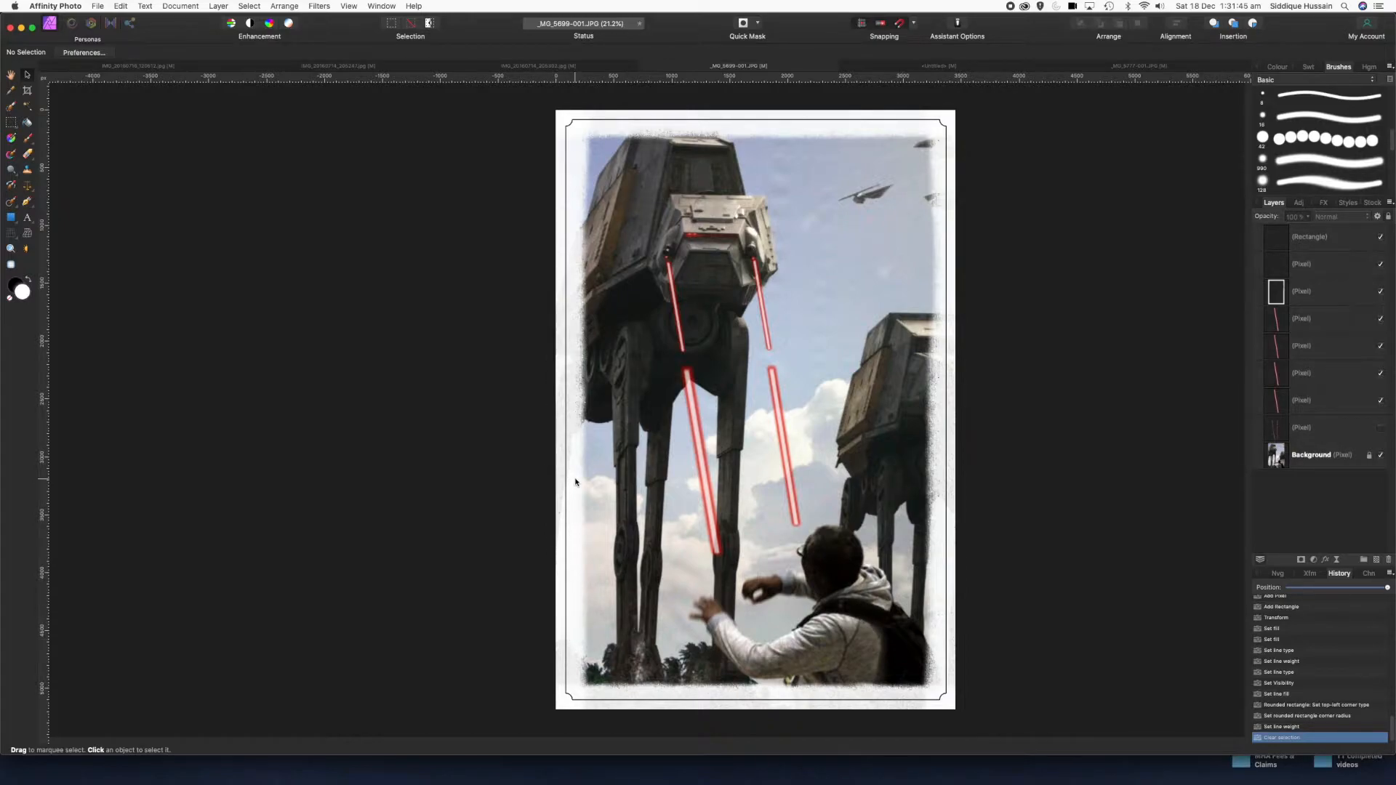
pyautogui.scroll(5, 579, 480)
pyautogui.scroll(2, 580, 481)
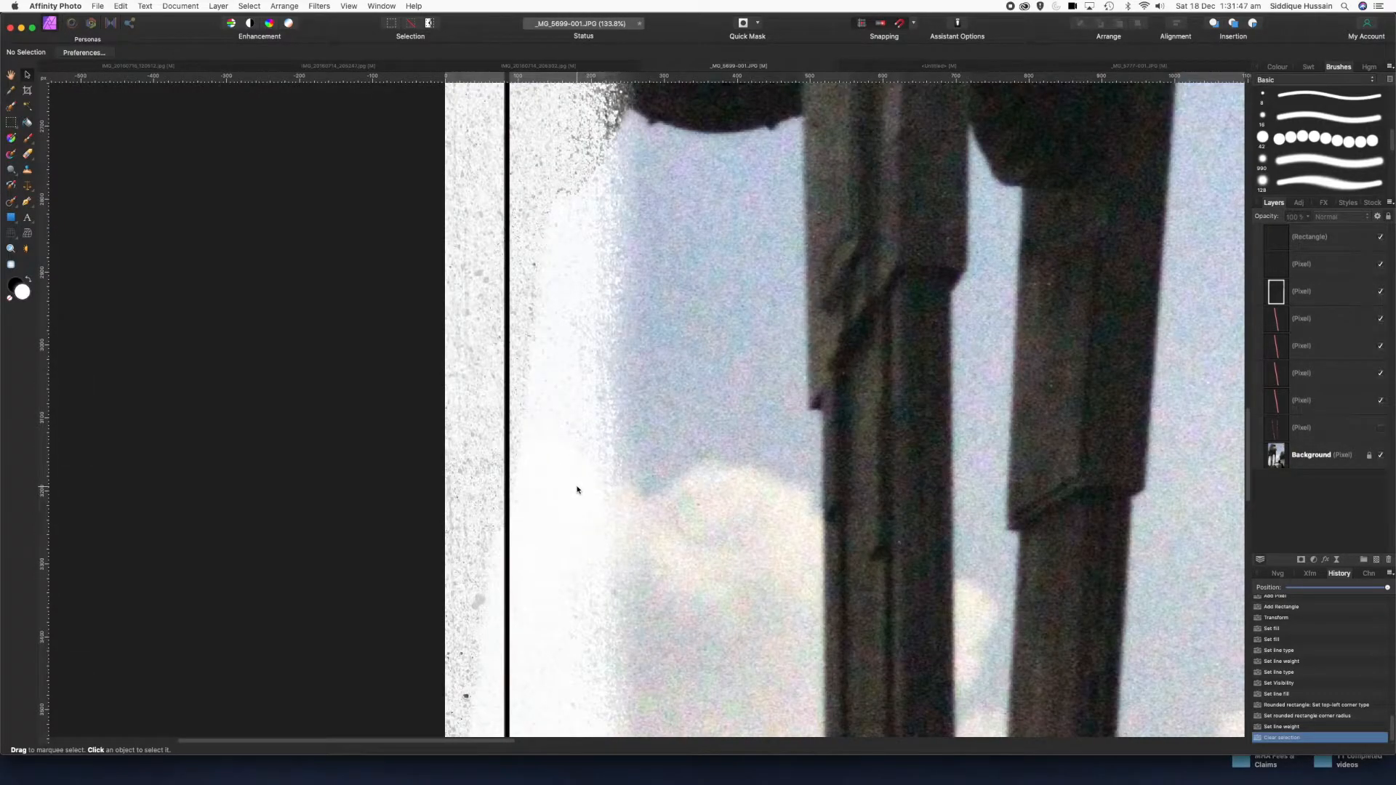
pyautogui.scroll(-3, 575, 488)
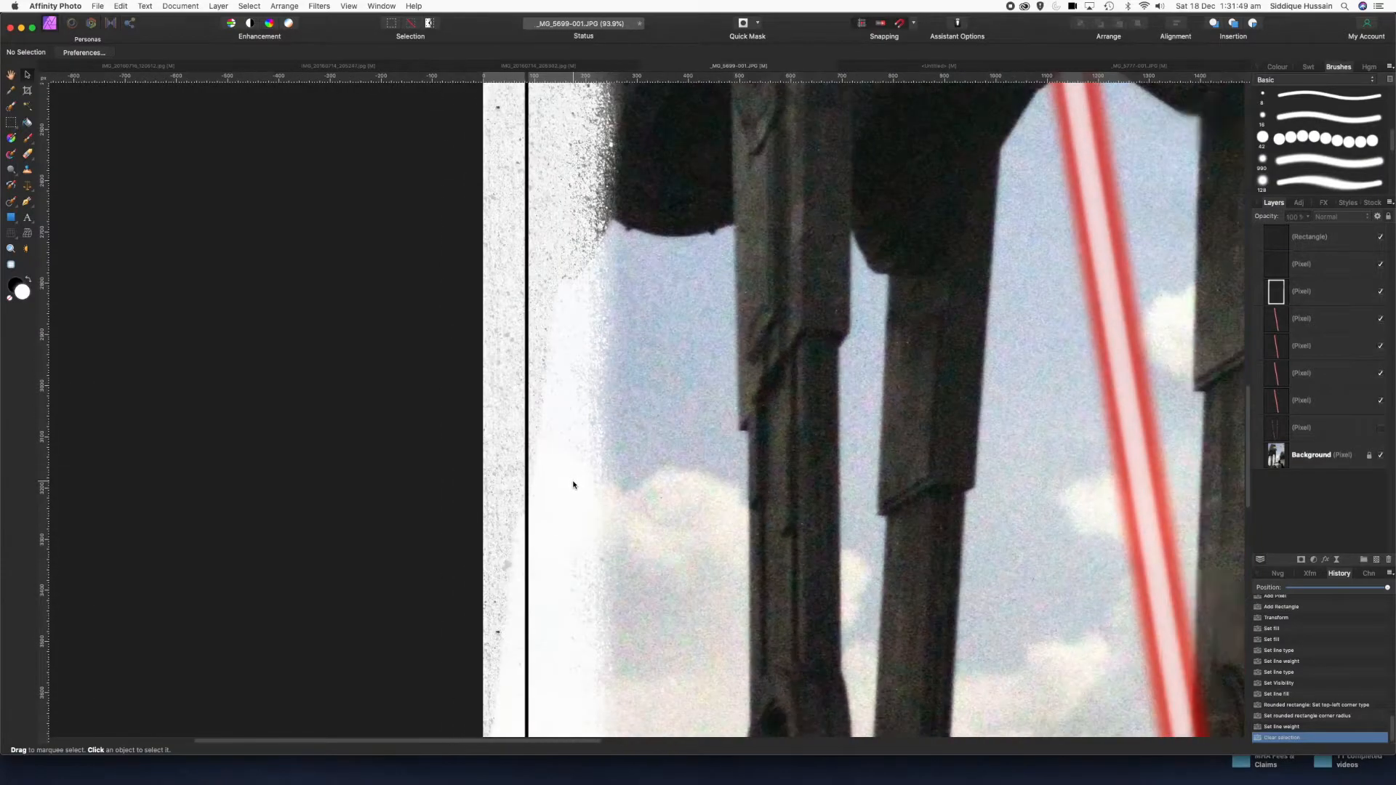
pyautogui.scroll(-4, 574, 486)
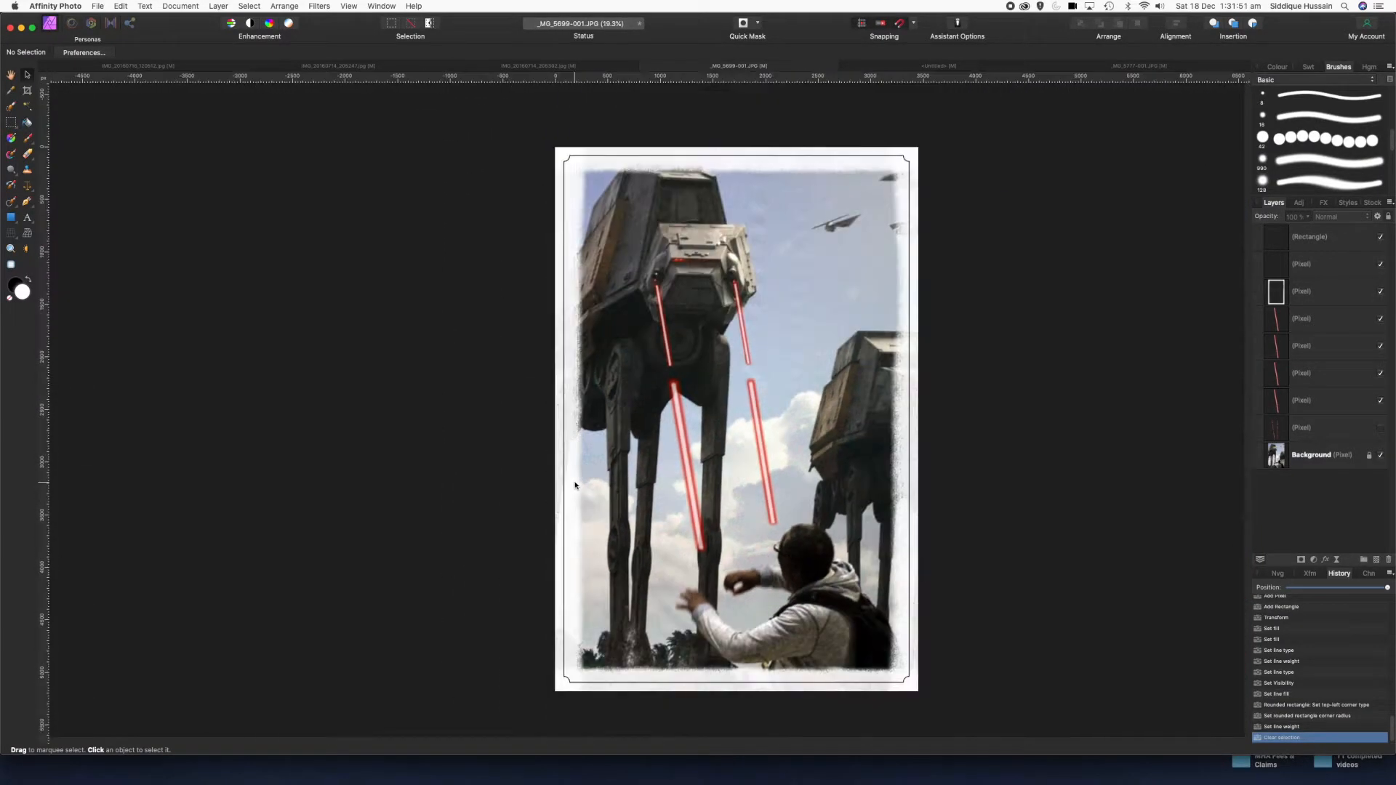
pyautogui.scroll(1, 575, 485)
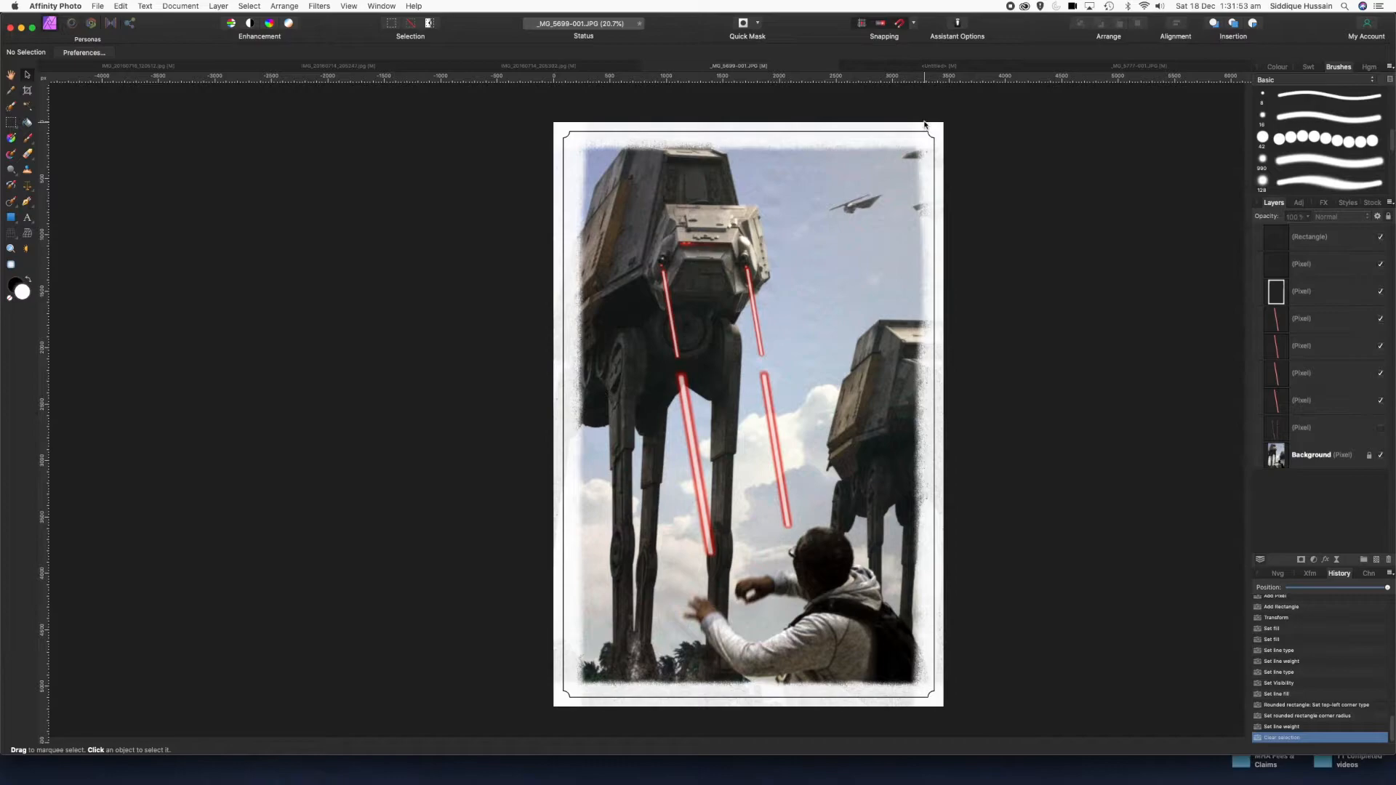
pyautogui.click(942, 66)
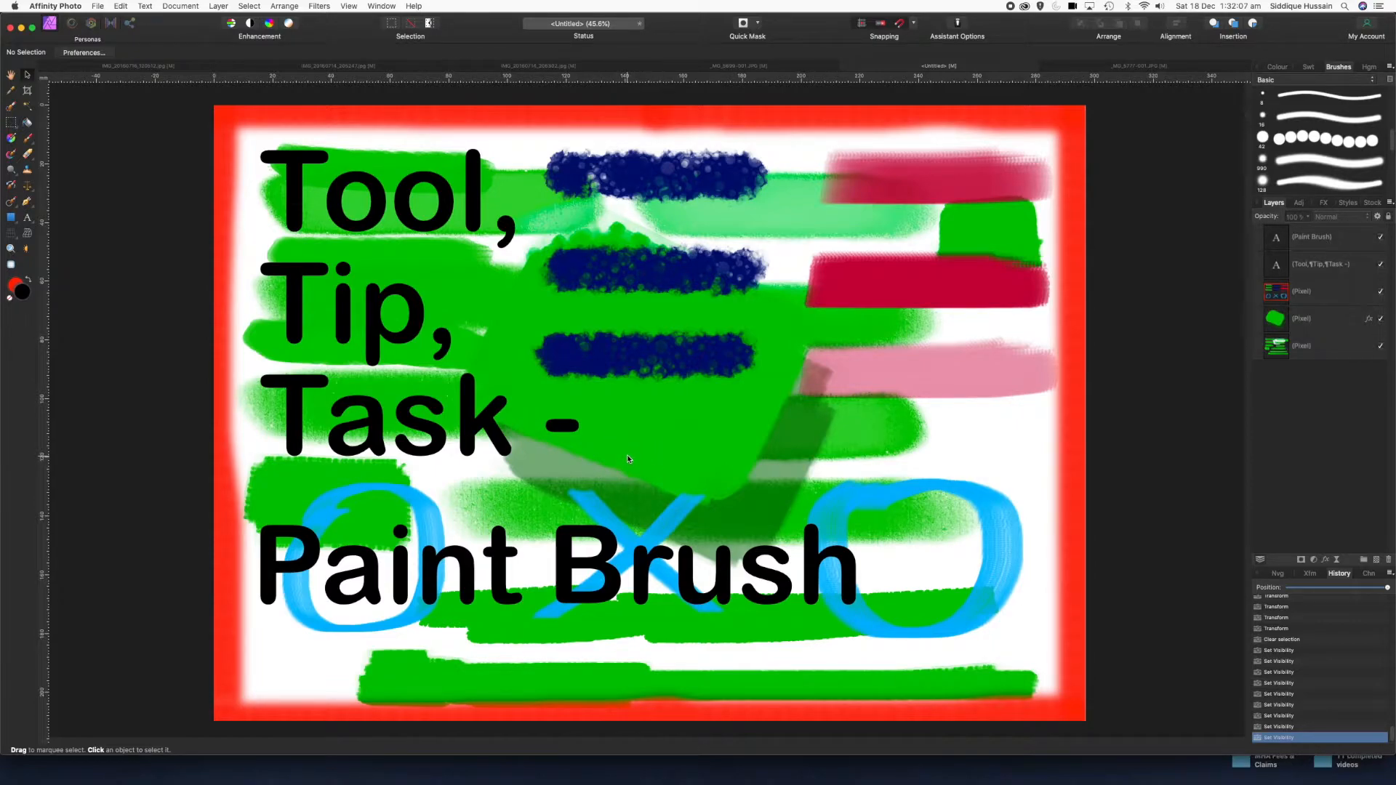
# - Activate the Paint Brush Tool and rewind the document's history to the blank canvas
pyautogui.click(34, 148)
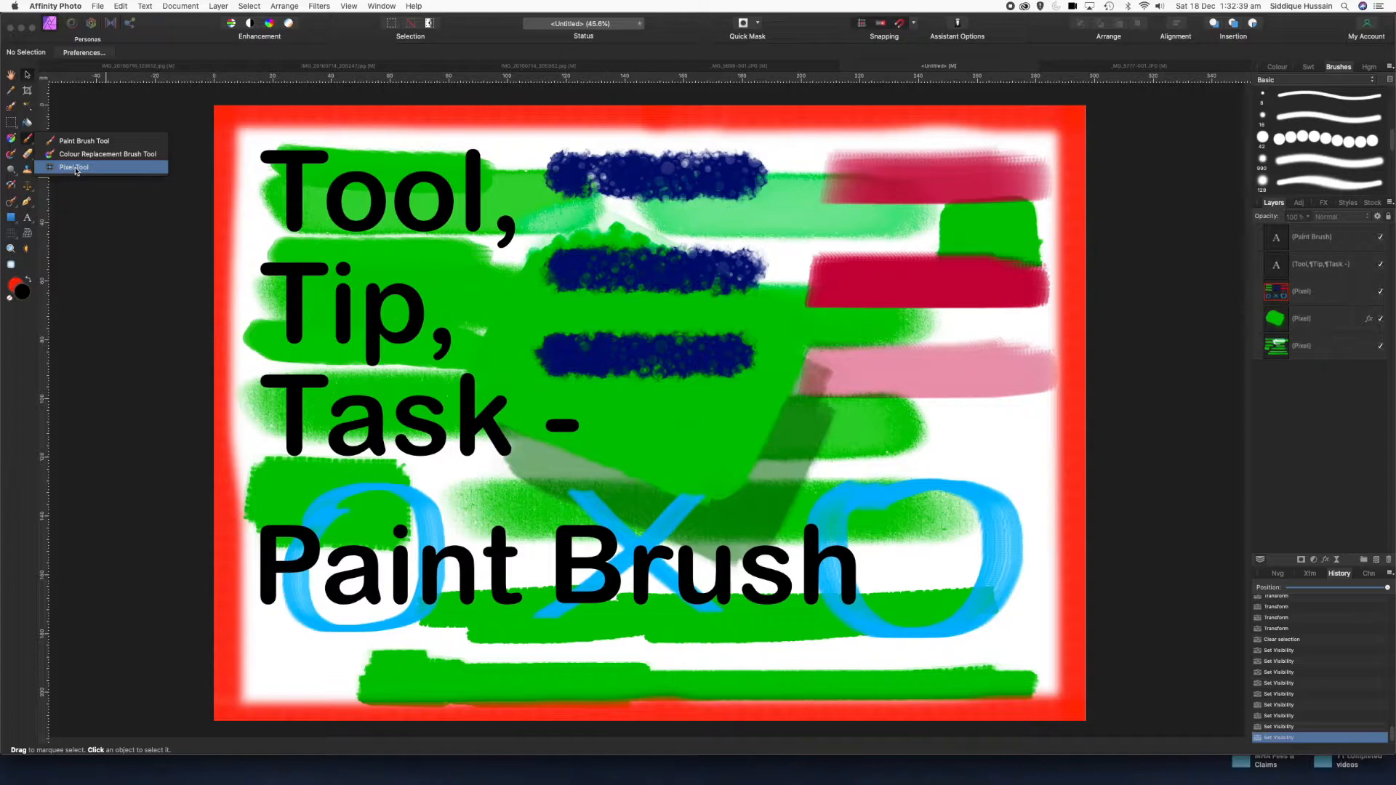
pyautogui.click(81, 141)
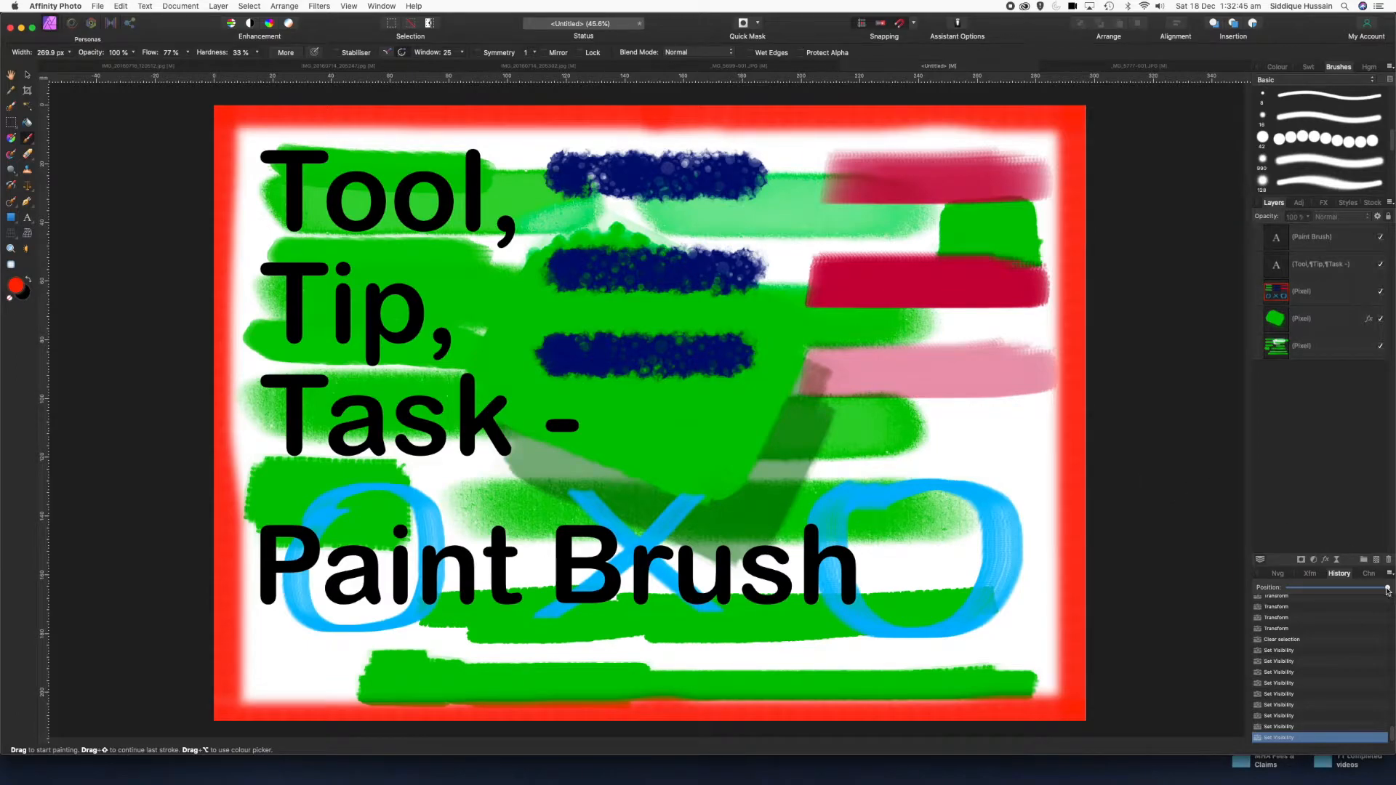
pyautogui.moveTo(1362, 588); pyautogui.dragTo(1228, 585)
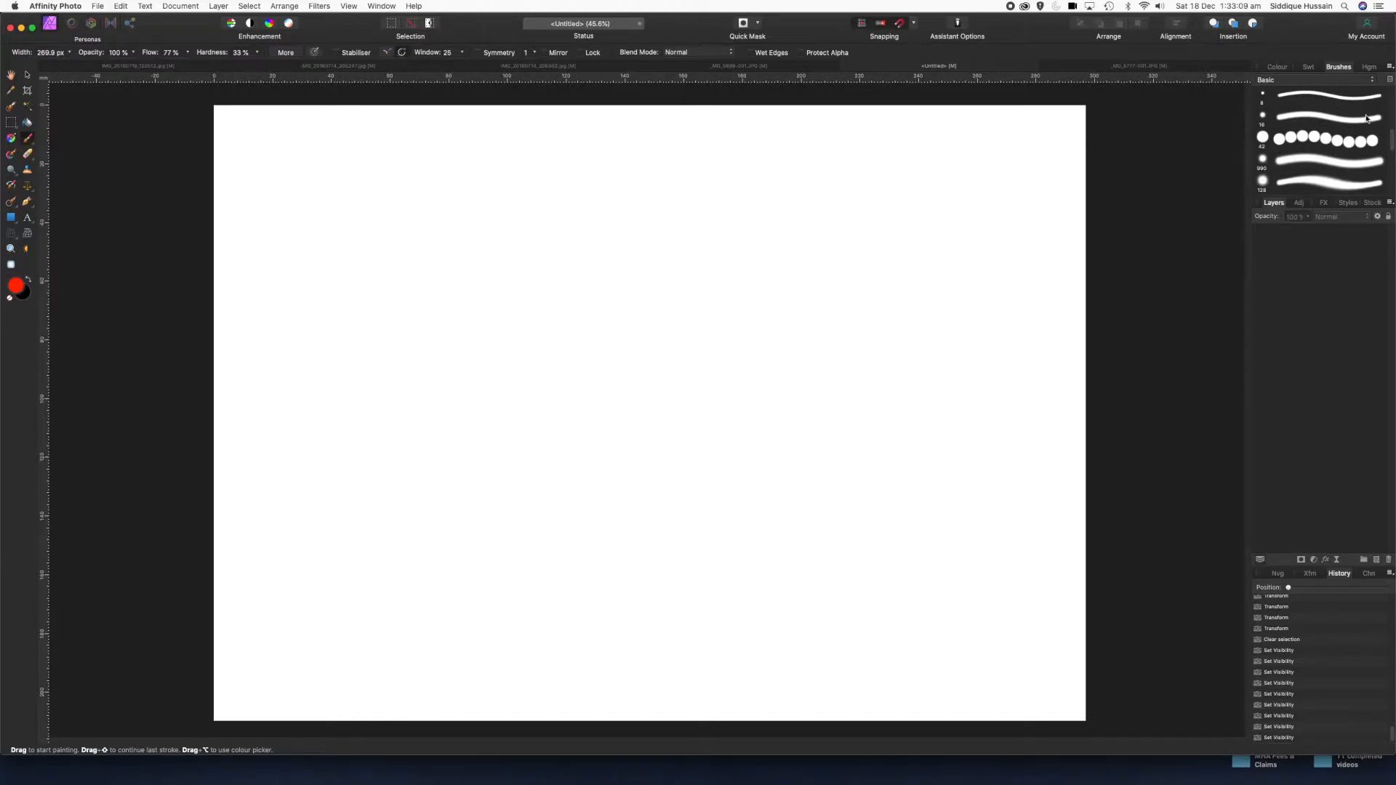
# - Switch the brush library from Basic to the Sprays and Spatters category
pyautogui.moveTo(1391, 139)
pyautogui.mouseDown()
pyautogui.moveTo(1392, 193)
pyautogui.moveTo(1390, 89)
pyautogui.mouseUp()
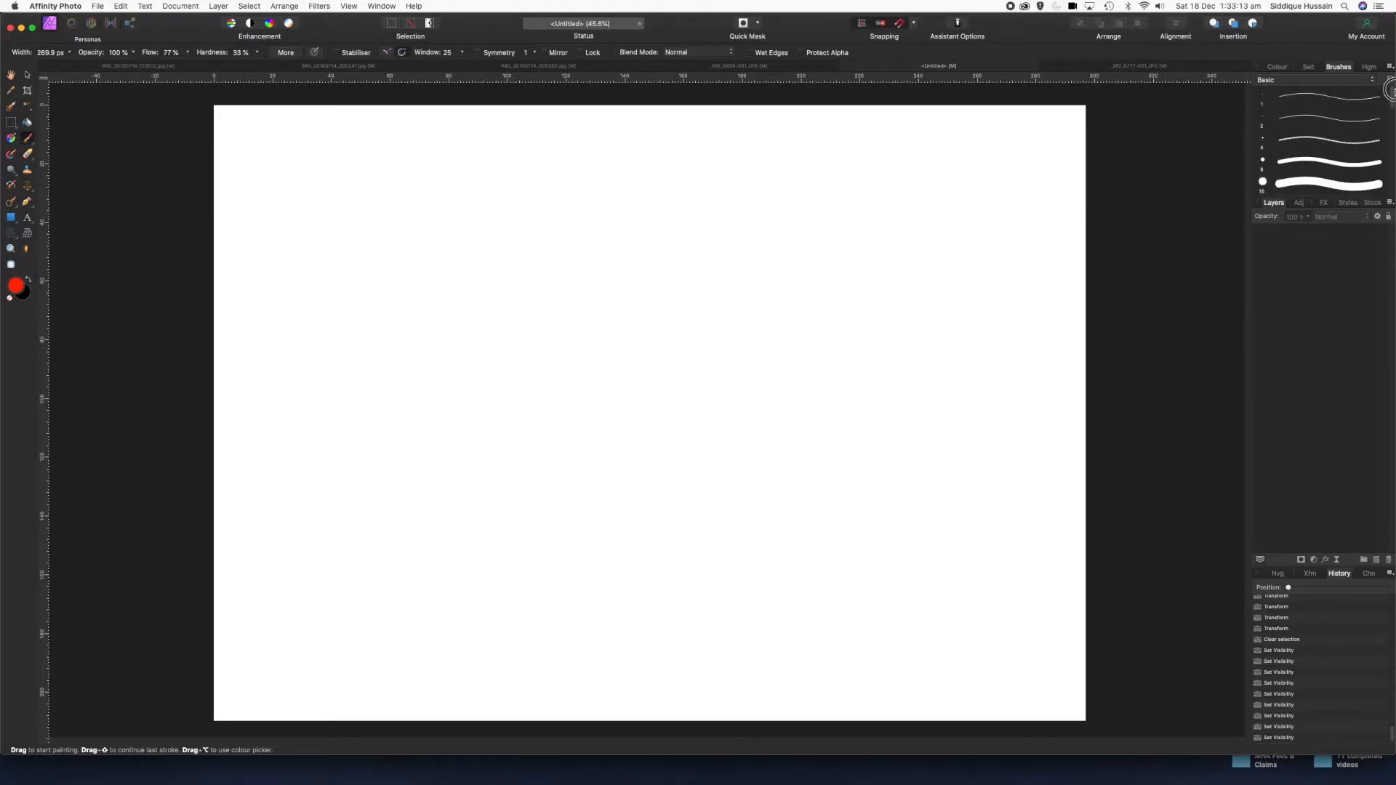
pyautogui.click(1374, 81)
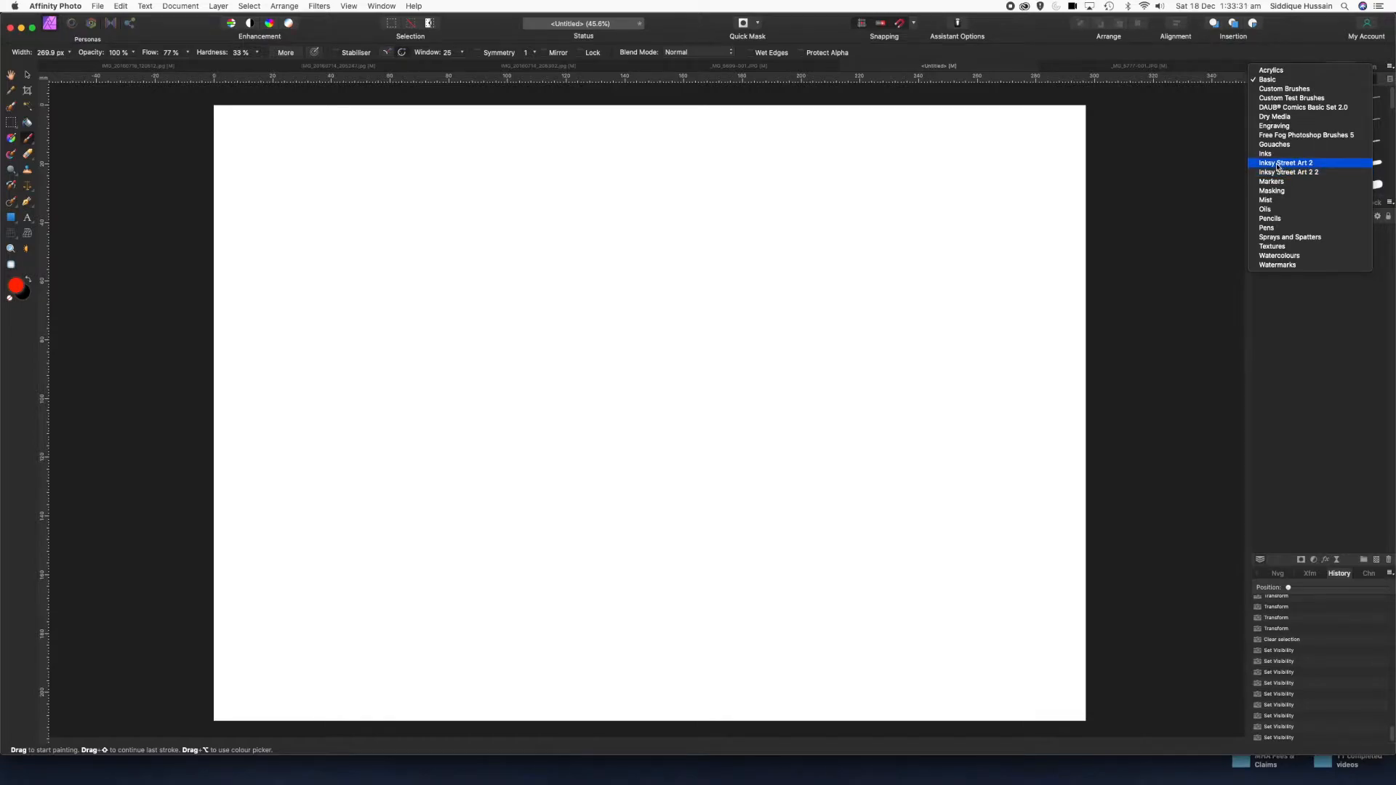
pyautogui.click(1275, 238)
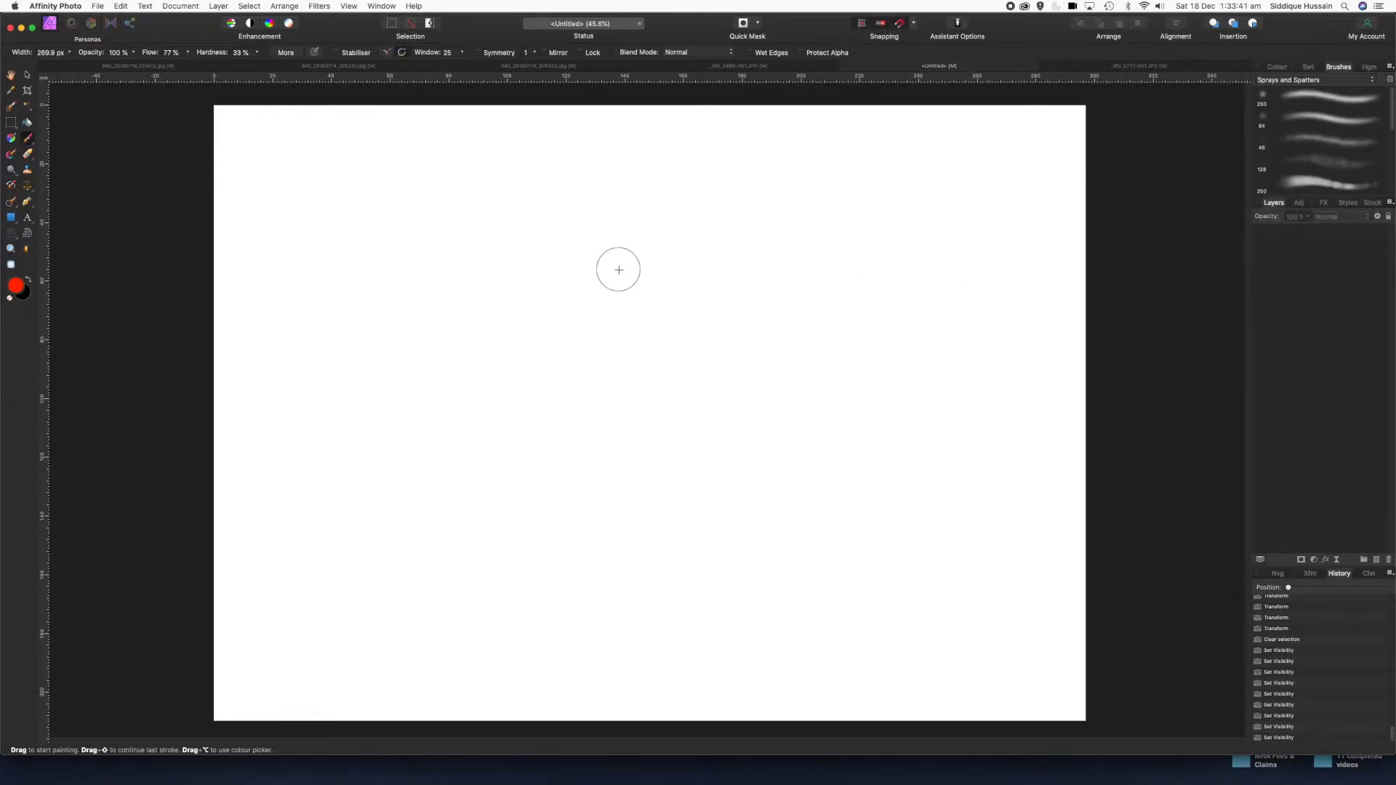
# - Try enlarging and shrinking the brush over the canvas, and set its width to 60 px
pyautogui.press(']')
pyautogui.press(']')
pyautogui.press(']')
pyautogui.press(']')
pyautogui.press(']')
pyautogui.press(']')
pyautogui.press('[')
pyautogui.press('[')
pyautogui.press('[')
pyautogui.press('[')
pyautogui.press('[')
pyautogui.press('[')
pyautogui.press('[')
pyautogui.press(']')
pyautogui.press(']')
pyautogui.press(']')
pyautogui.press(']')
pyautogui.press('[')
pyautogui.press('[')
pyautogui.press('[')
pyautogui.press('[')
pyautogui.click(69, 52)
pyautogui.moveTo(71, 65); pyautogui.dragTo(51, 64)
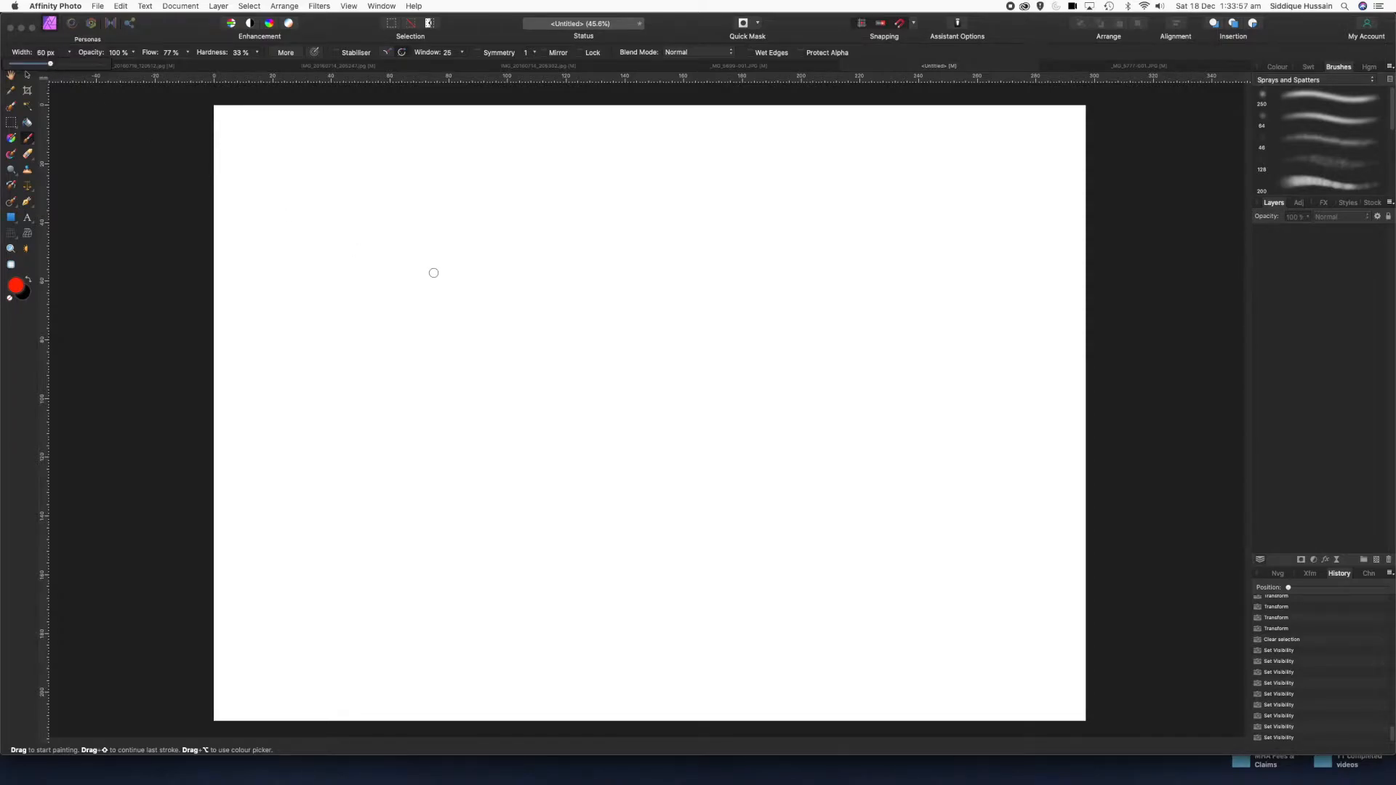
# - Paint a small red test dab on the upper canvas and enlarge the brush to about 288.5 px
pyautogui.click(433, 273)
pyautogui.click(317, 198)
pyautogui.press(']')
pyautogui.press(']')
pyautogui.press(']')
pyautogui.press(']')
pyautogui.press(']')
pyautogui.press(']')
pyautogui.press(']')
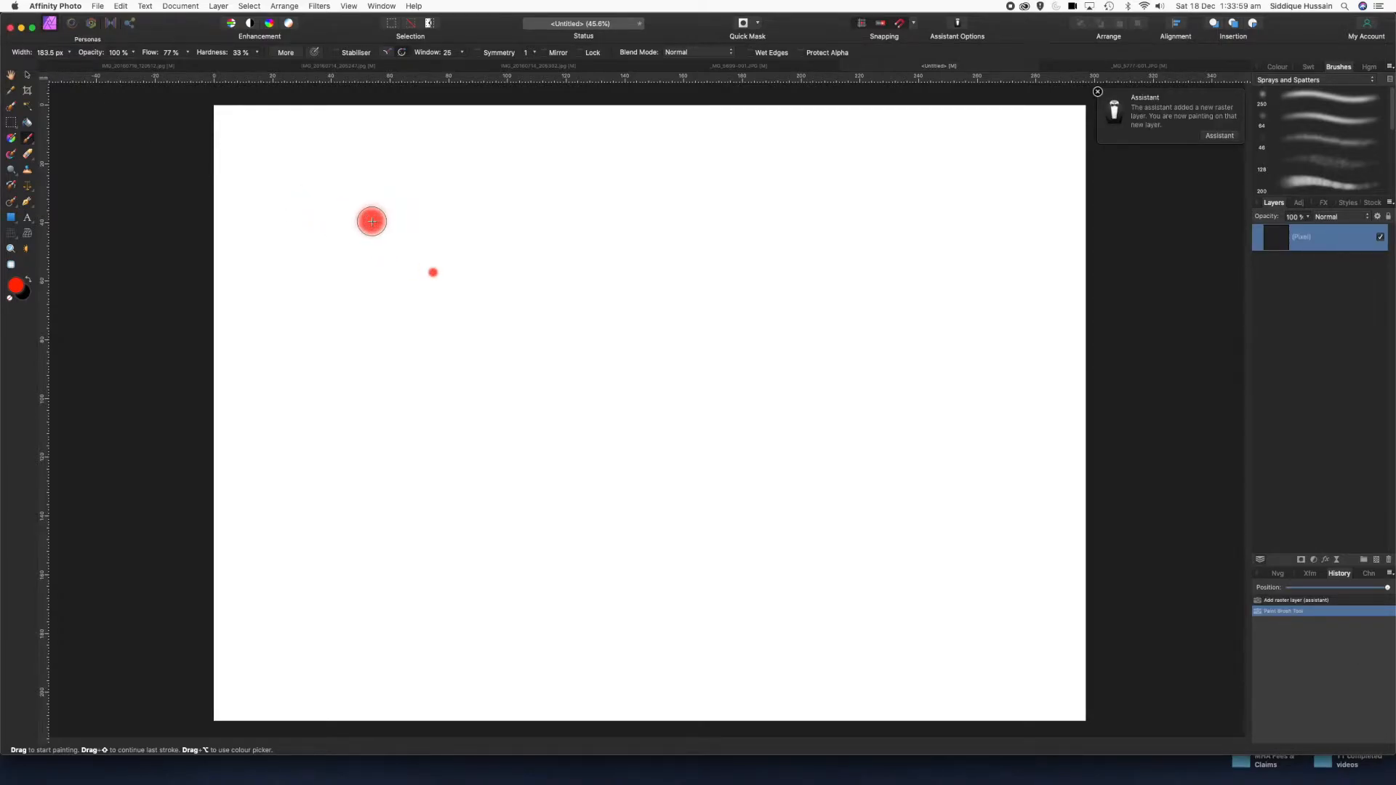
pyautogui.press('[')
pyautogui.press('[')
pyautogui.press('[')
pyautogui.press('[')
pyautogui.press(']')
pyautogui.press(']')
pyautogui.press(']')
pyautogui.press(']')
pyautogui.press(']')
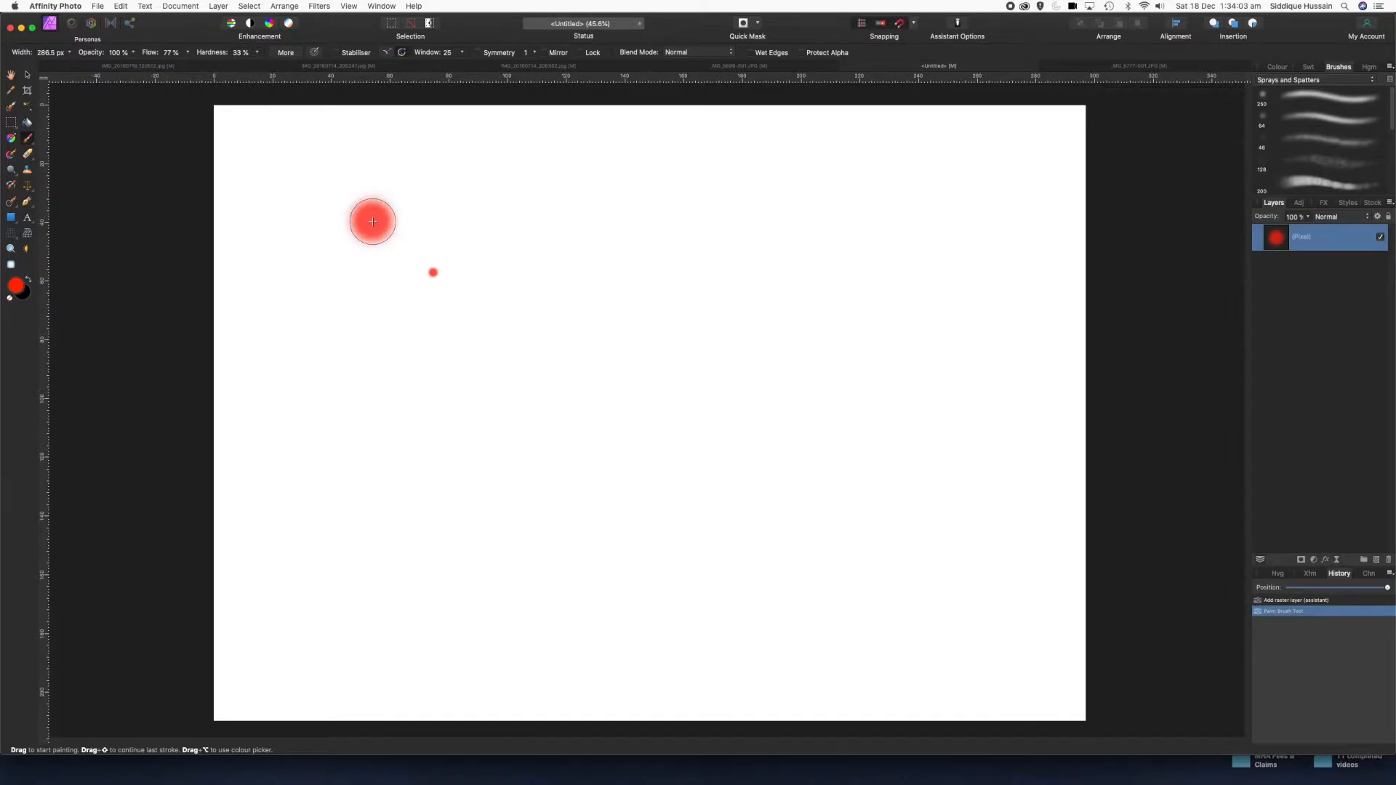
# - Rewind the history to remove the red test dab and reduce the brush width to 280 px
pyautogui.moveTo(1389, 591); pyautogui.dragTo(1287, 588)
pyautogui.press('[')
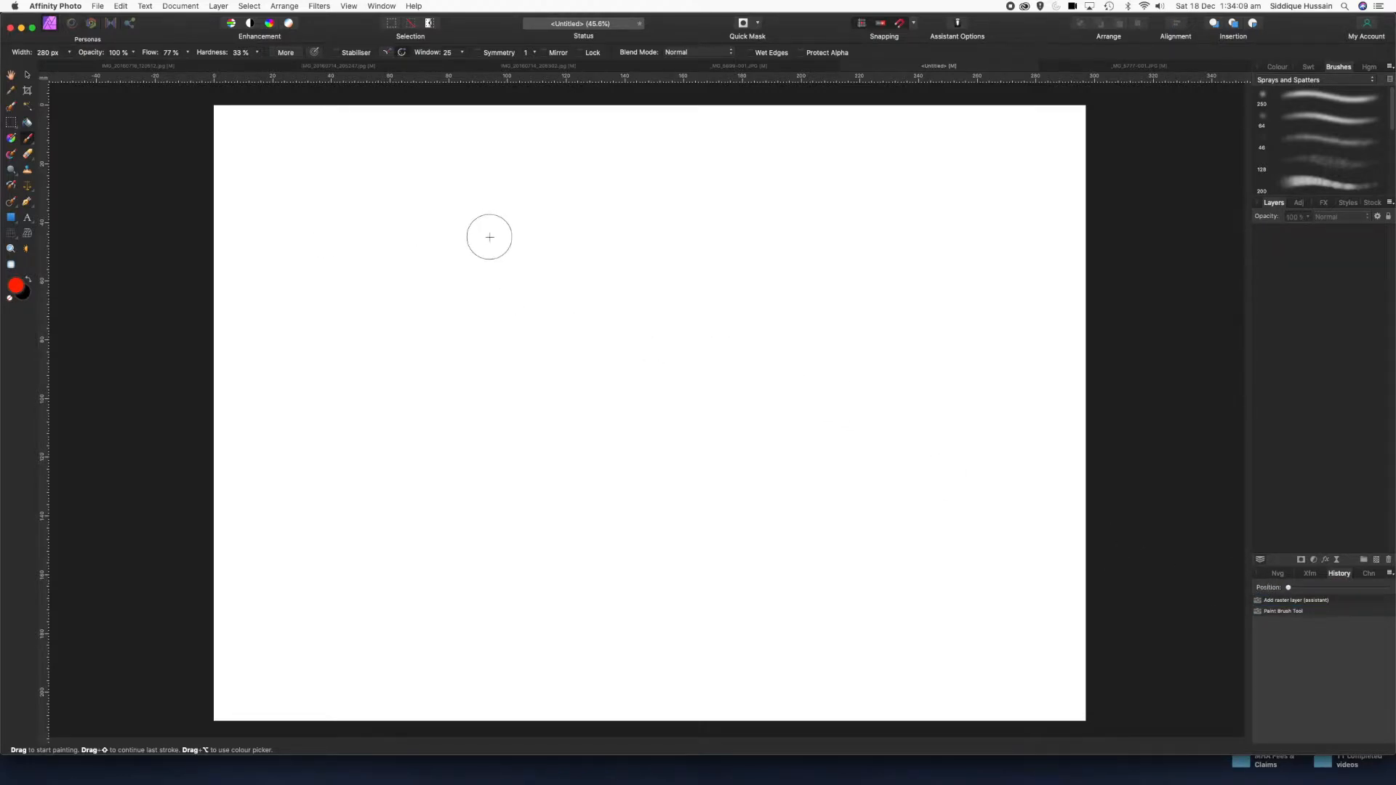
# - Edit the Airbrush 02 brush with size 116.3 px, accumulation 64%, hardness 66%, spacing 17%, flow 63%, shape 98% and rotation 17%
pyautogui.click(1324, 120)
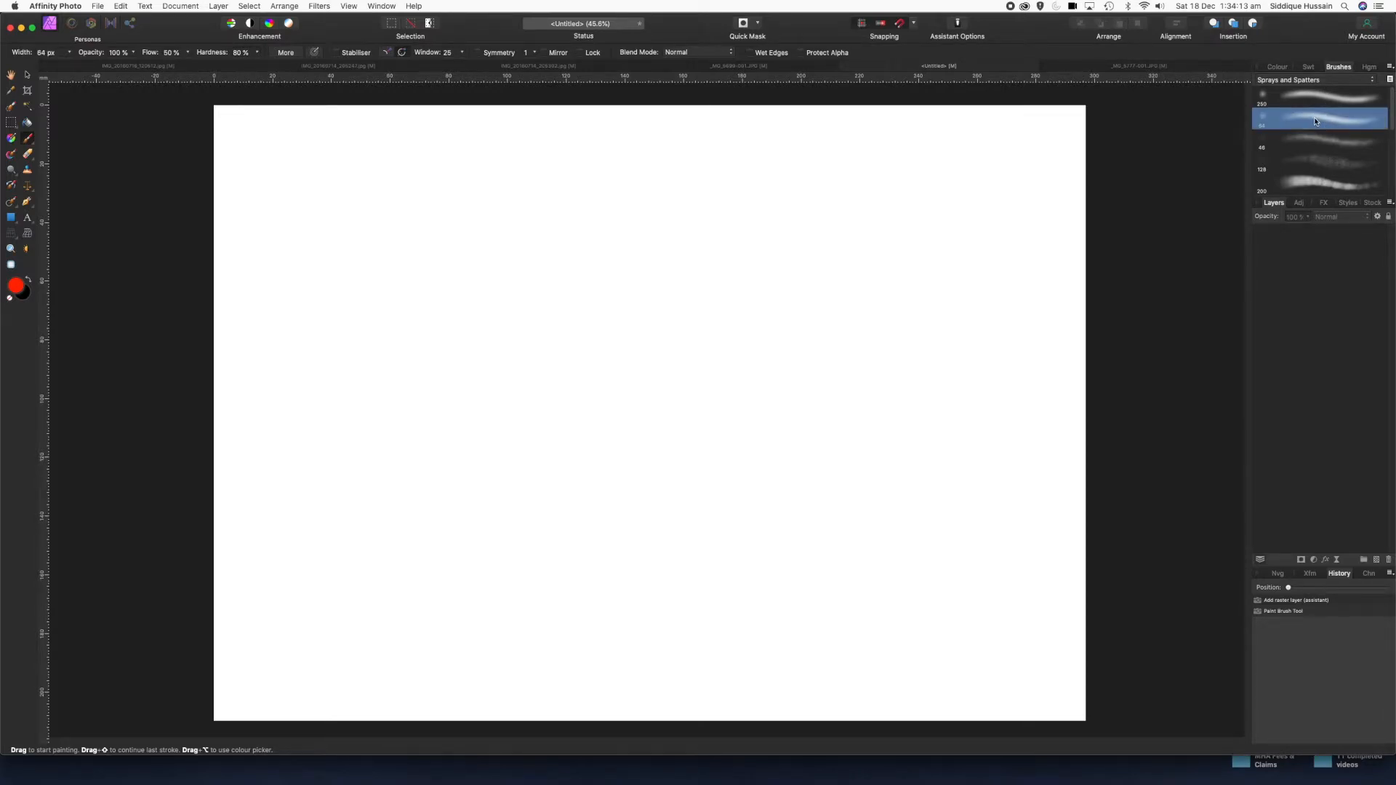
pyautogui.doubleClick(1315, 122)
pyautogui.moveTo(632, 260)
pyautogui.mouseDown()
pyautogui.moveTo(786, 120)
pyautogui.moveTo(833, 134)
pyautogui.moveTo(823, 143)
pyautogui.moveTo(840, 135)
pyautogui.mouseUp()
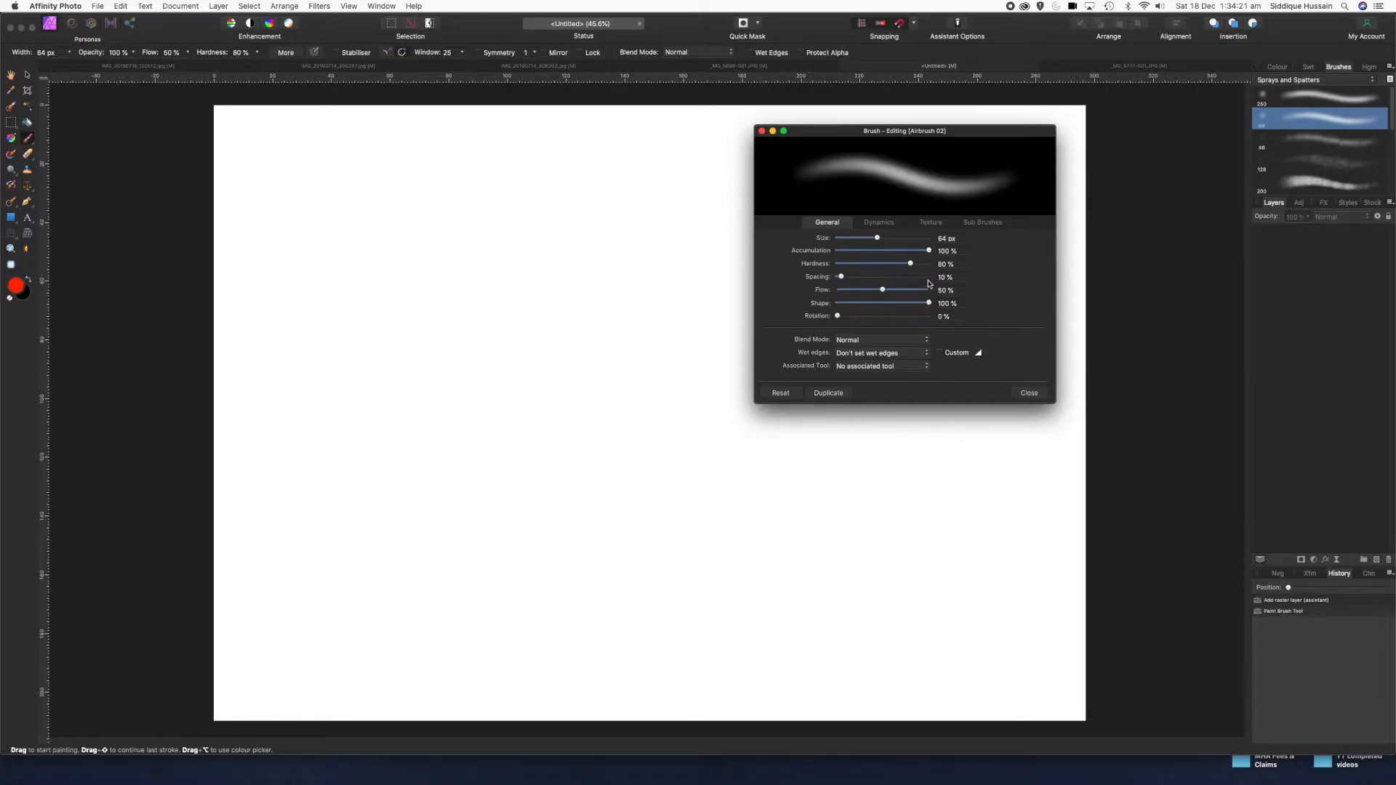
pyautogui.moveTo(878, 240)
pyautogui.mouseDown()
pyautogui.moveTo(902, 238)
pyautogui.moveTo(870, 238)
pyautogui.mouseUp()
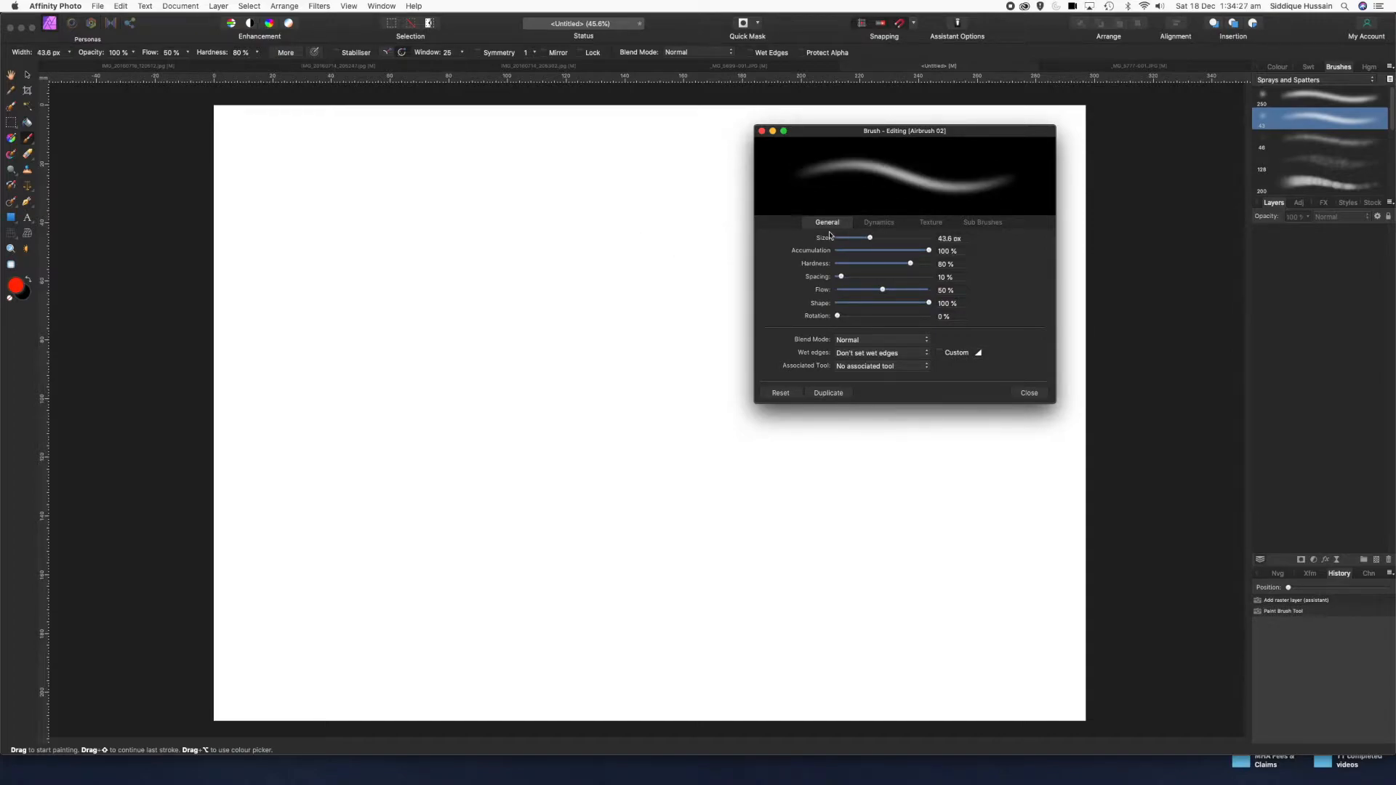
pyautogui.moveTo(870, 239); pyautogui.dragTo(884, 238)
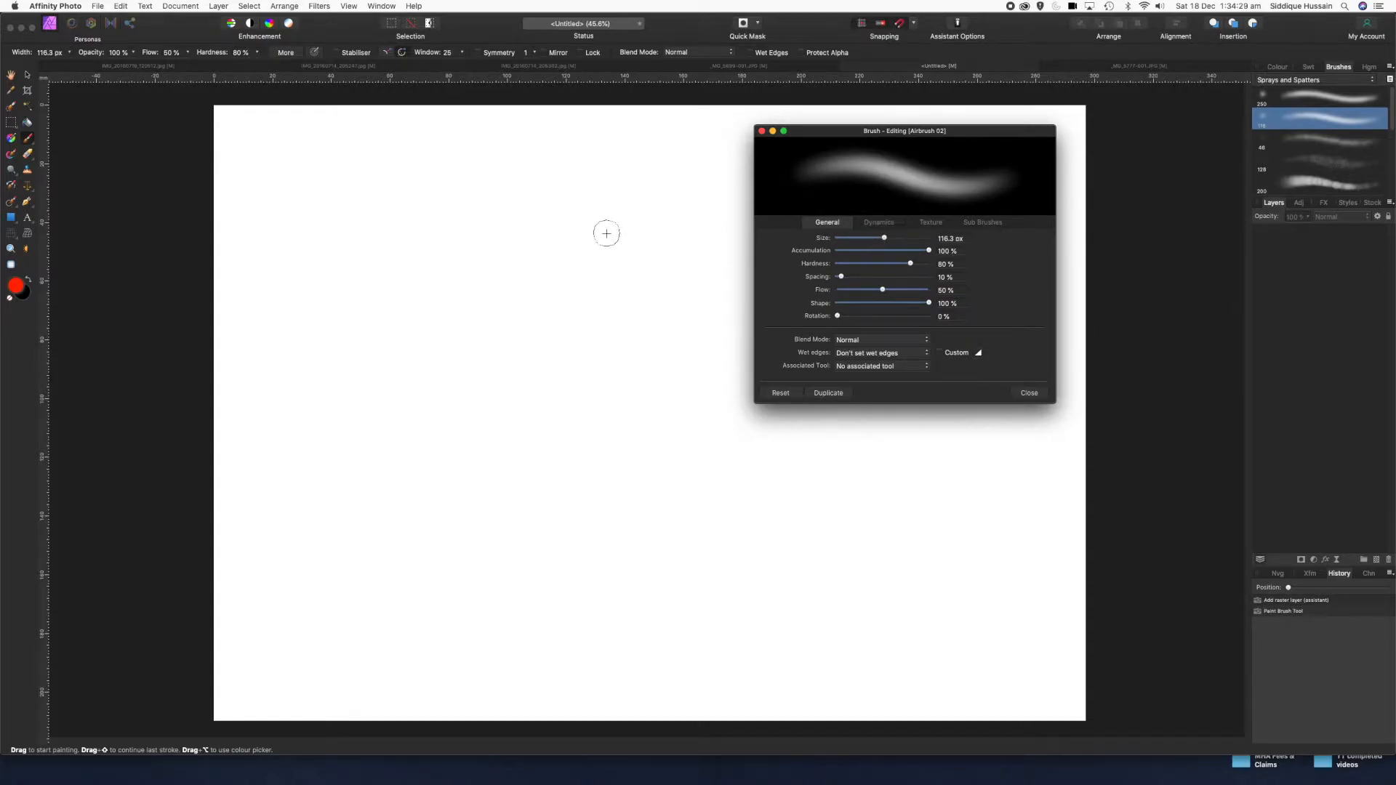
pyautogui.moveTo(929, 251)
pyautogui.mouseDown()
pyautogui.moveTo(857, 251)
pyautogui.moveTo(901, 265)
pyautogui.moveTo(845, 279)
pyautogui.mouseUp()
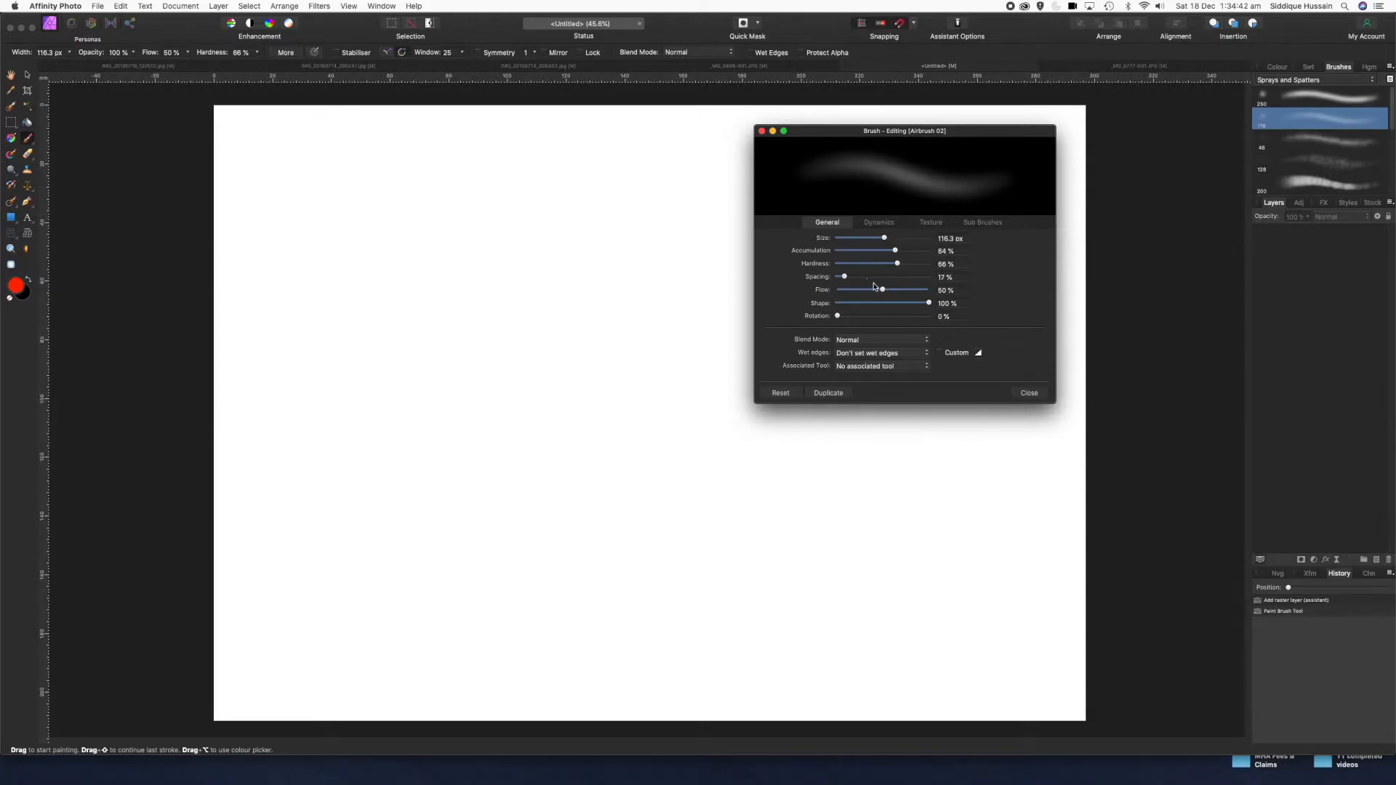
pyautogui.moveTo(882, 291)
pyautogui.mouseDown()
pyautogui.moveTo(914, 291)
pyautogui.moveTo(884, 293)
pyautogui.moveTo(919, 315)
pyautogui.moveTo(842, 316)
pyautogui.moveTo(872, 312)
pyautogui.mouseUp()
# - Set the brush's size jitter to 40%, accumulation jitter to 29% and Scatter X to 4%
pyautogui.click(878, 223)
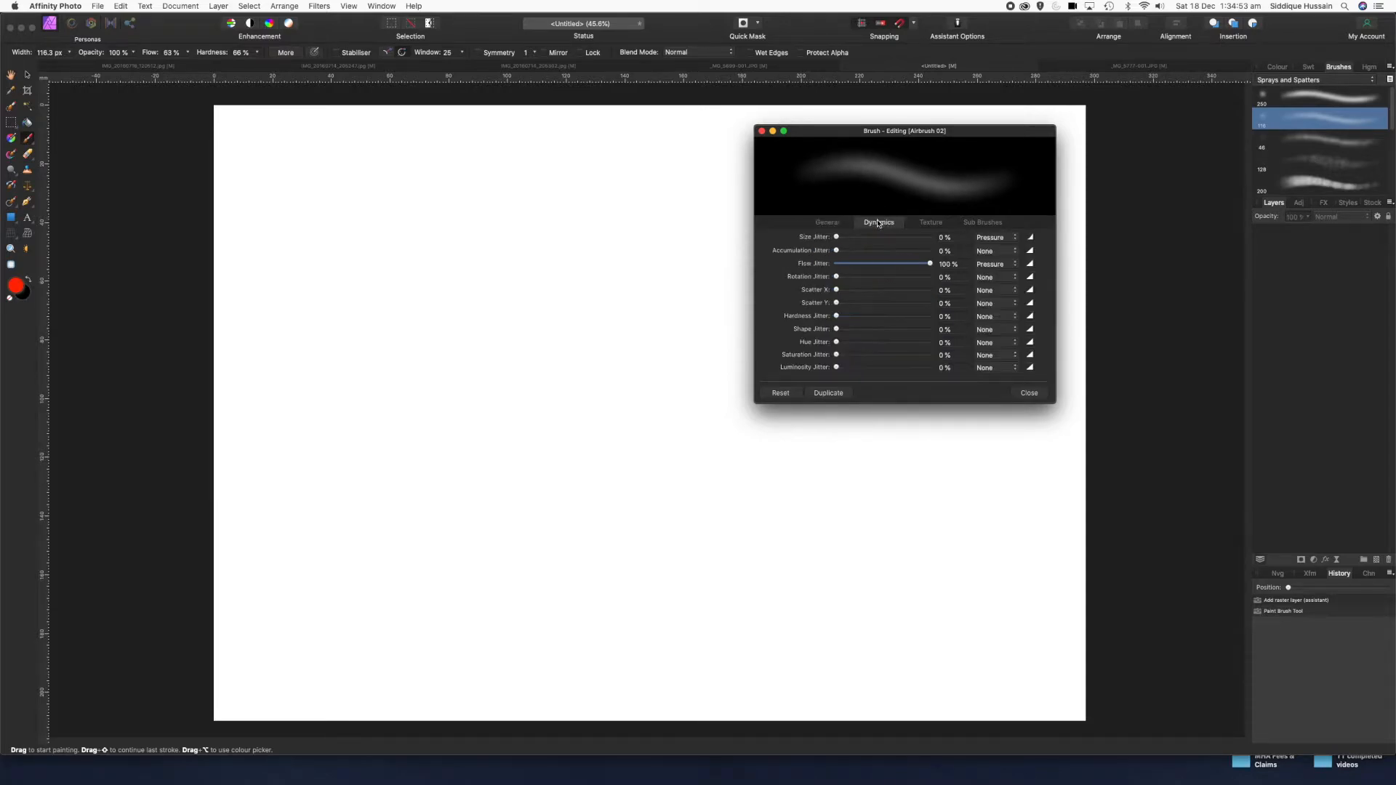
pyautogui.moveTo(836, 237); pyautogui.dragTo(838, 293)
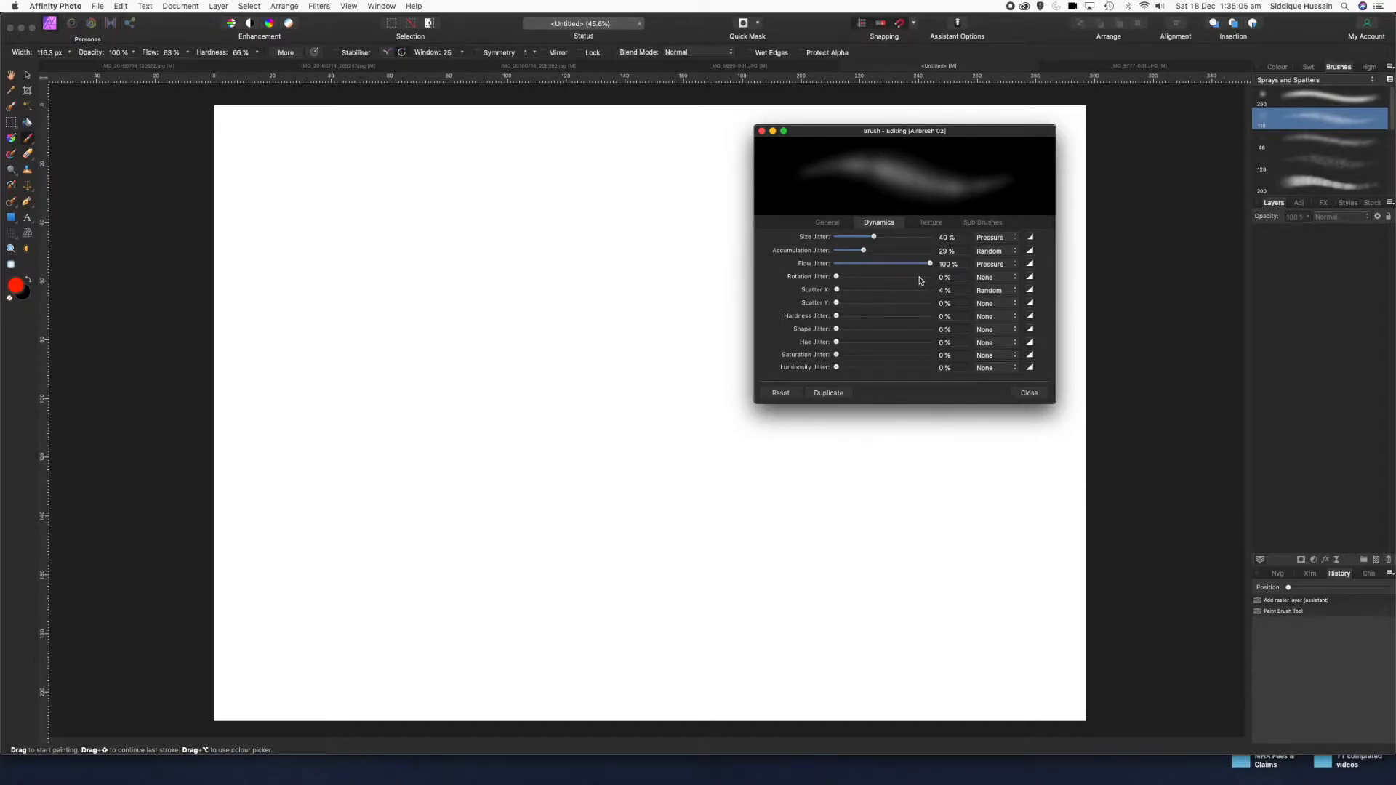
# - Review the brush's texture, sub-brush, dynamics and general settings, and close the brush editor
pyautogui.click(930, 223)
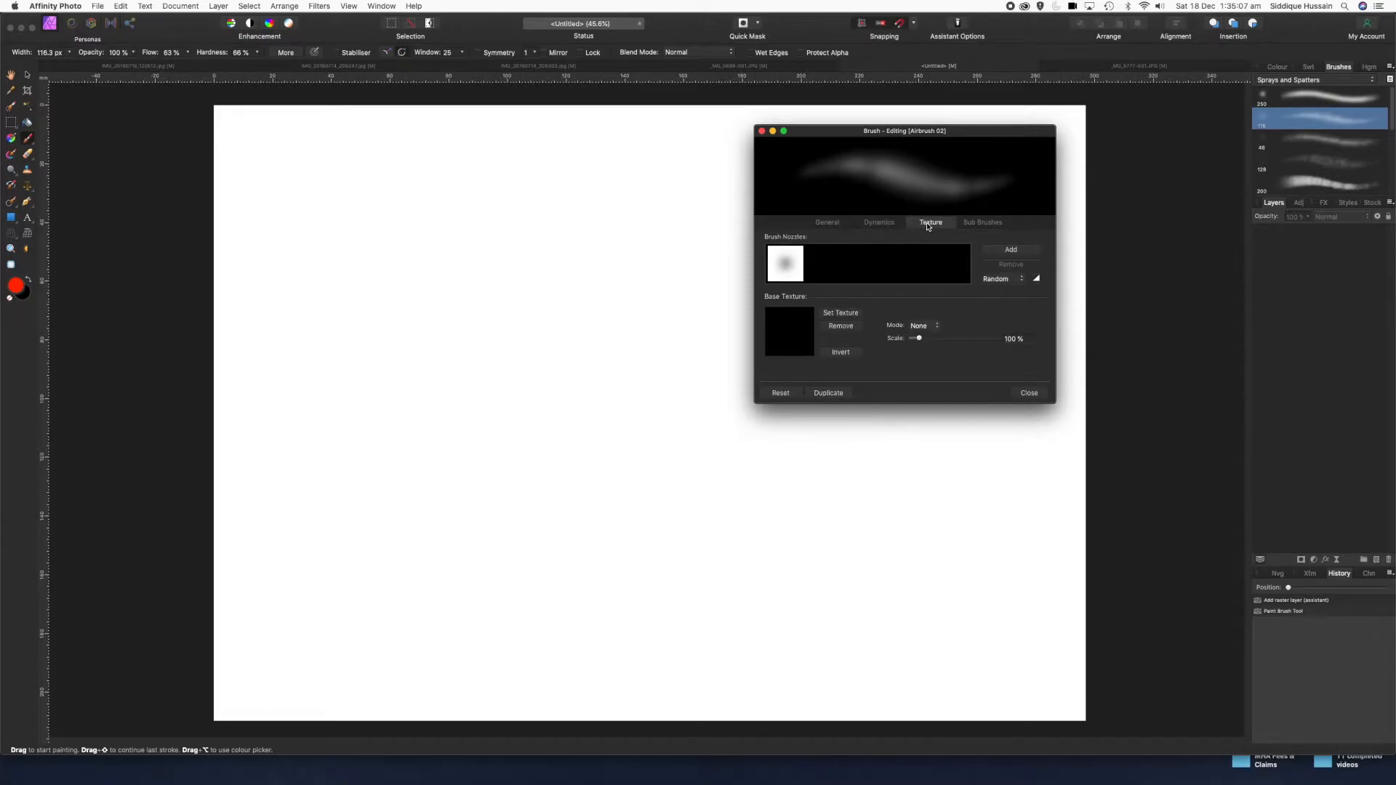
pyautogui.click(971, 226)
pyautogui.click(878, 226)
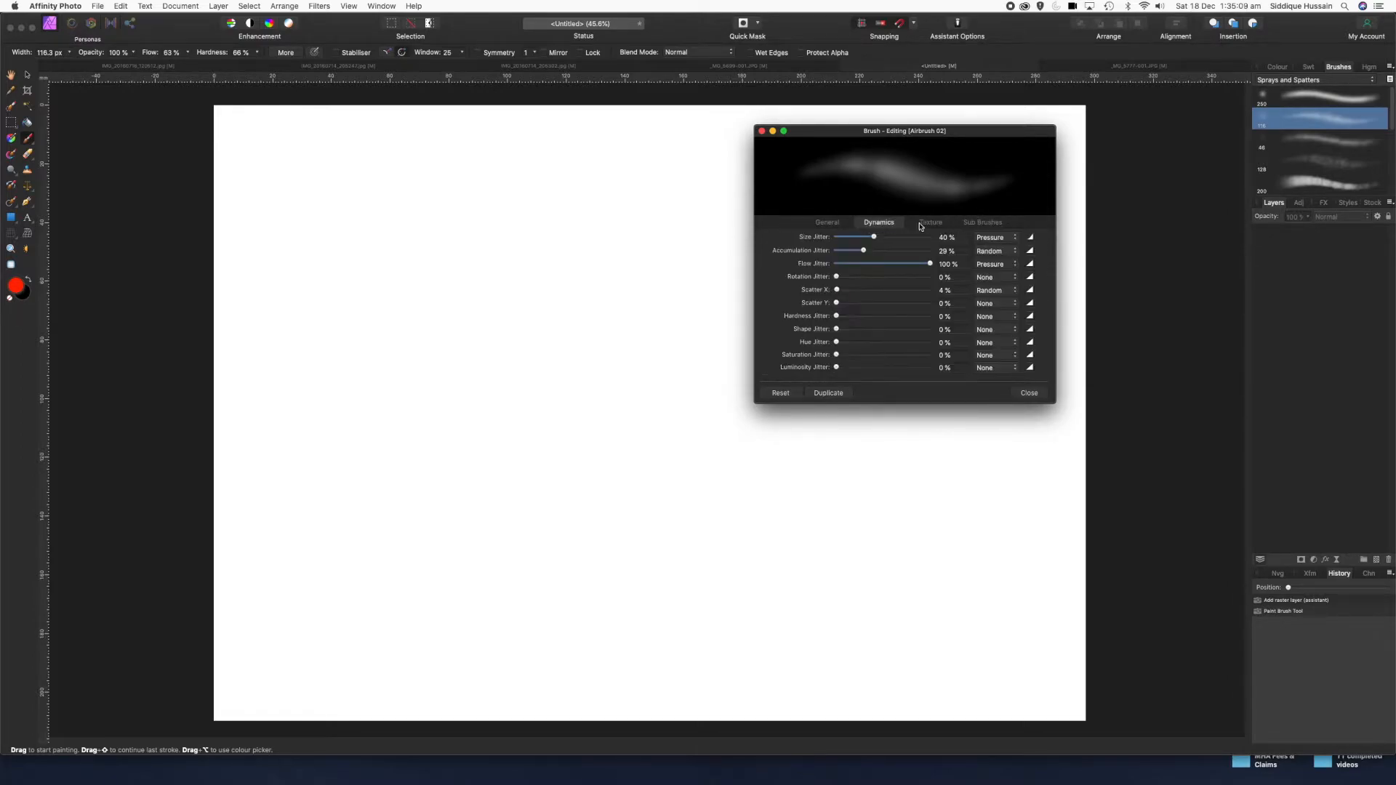
pyautogui.click(829, 223)
pyautogui.click(865, 224)
pyautogui.click(829, 223)
pyautogui.click(878, 225)
pyautogui.click(828, 223)
pyautogui.click(878, 225)
pyautogui.click(825, 224)
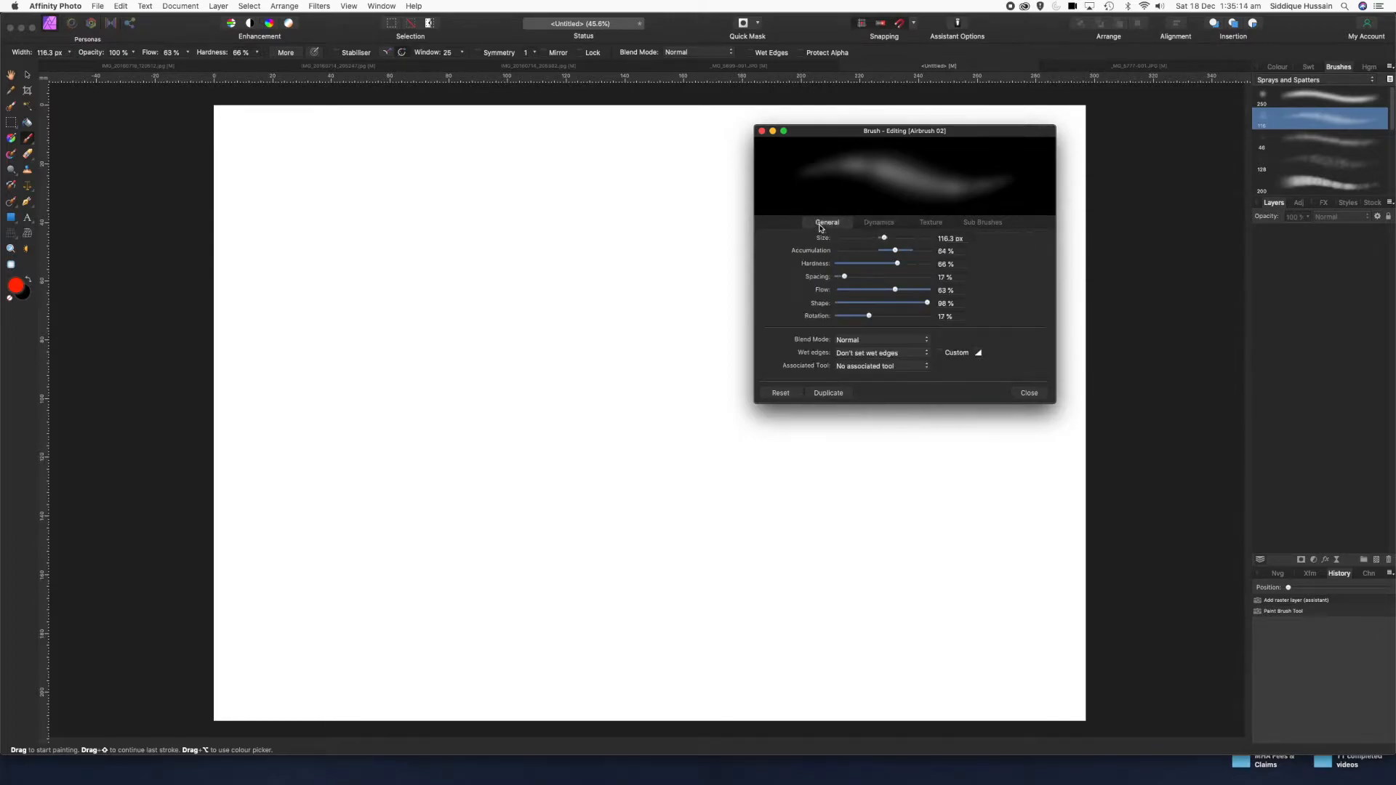
pyautogui.click(762, 134)
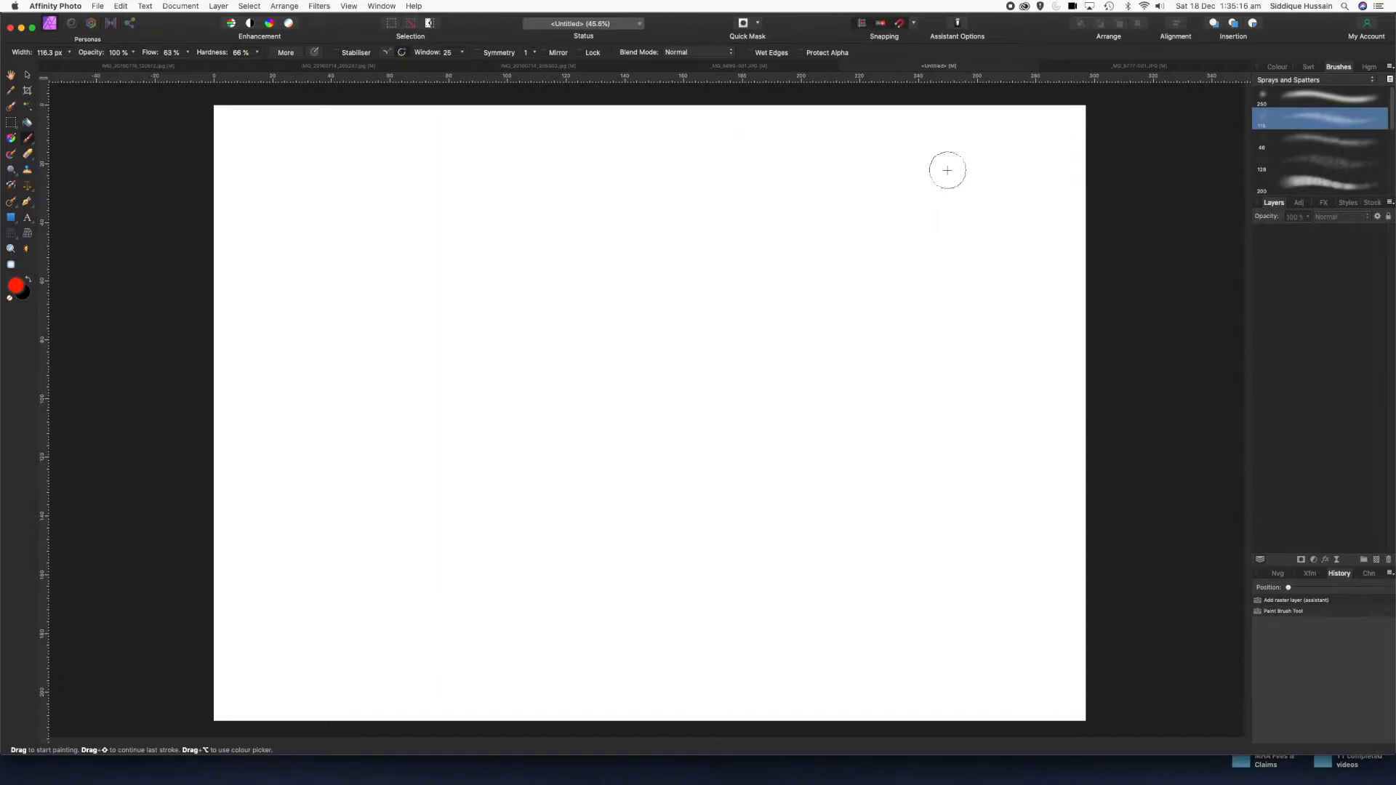
# - Review the general settings of the Airbrush 02 brush in the brush editor and close it
pyautogui.doubleClick(1310, 117)
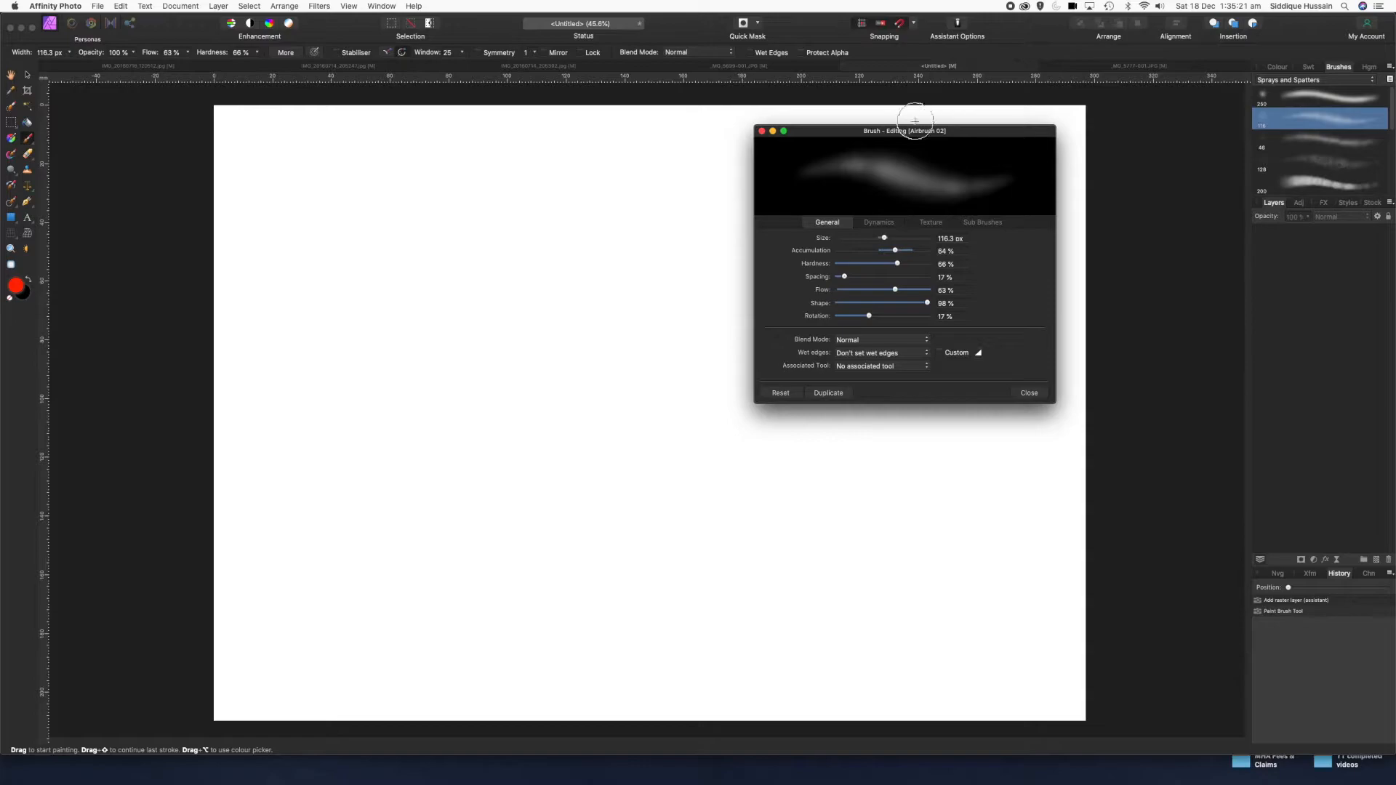
pyautogui.click(762, 132)
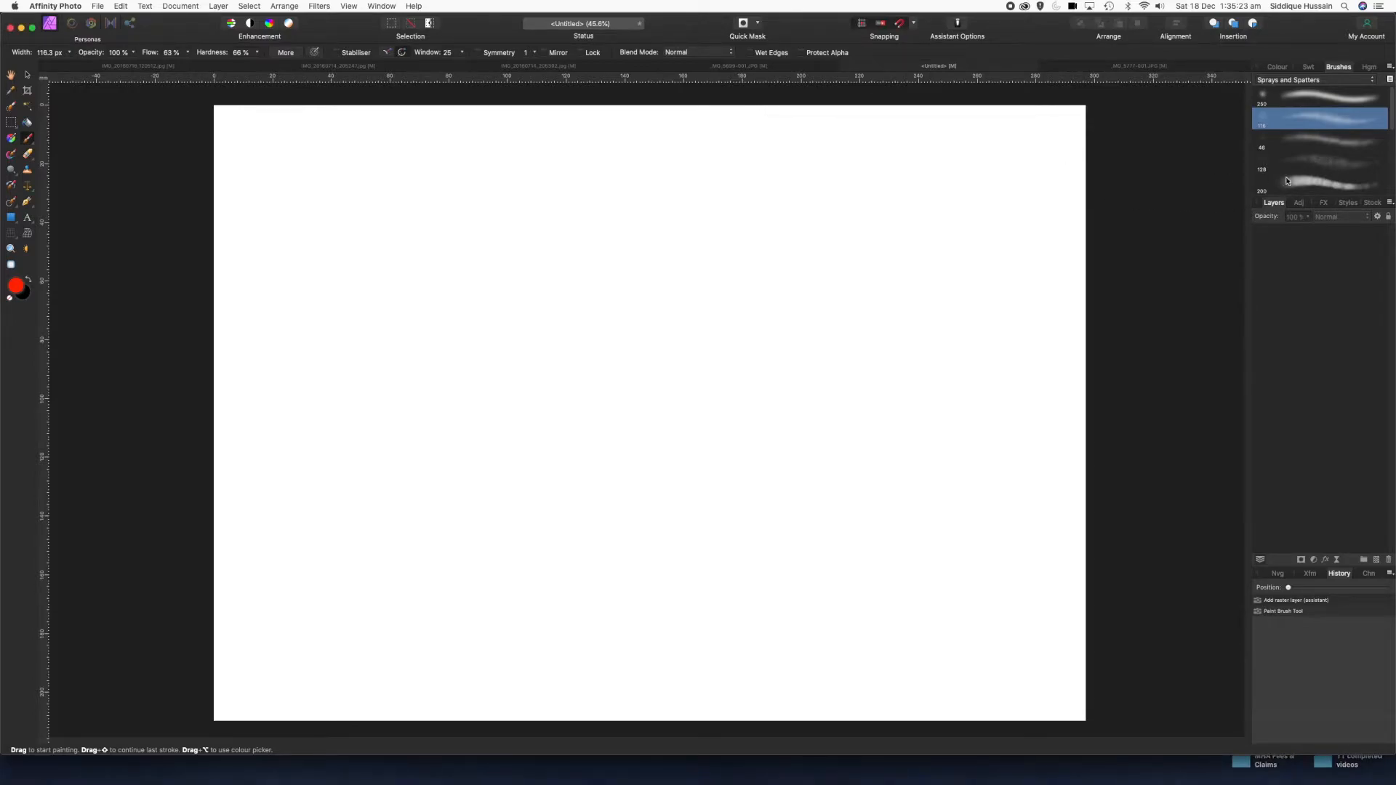
pyautogui.doubleClick(1307, 124)
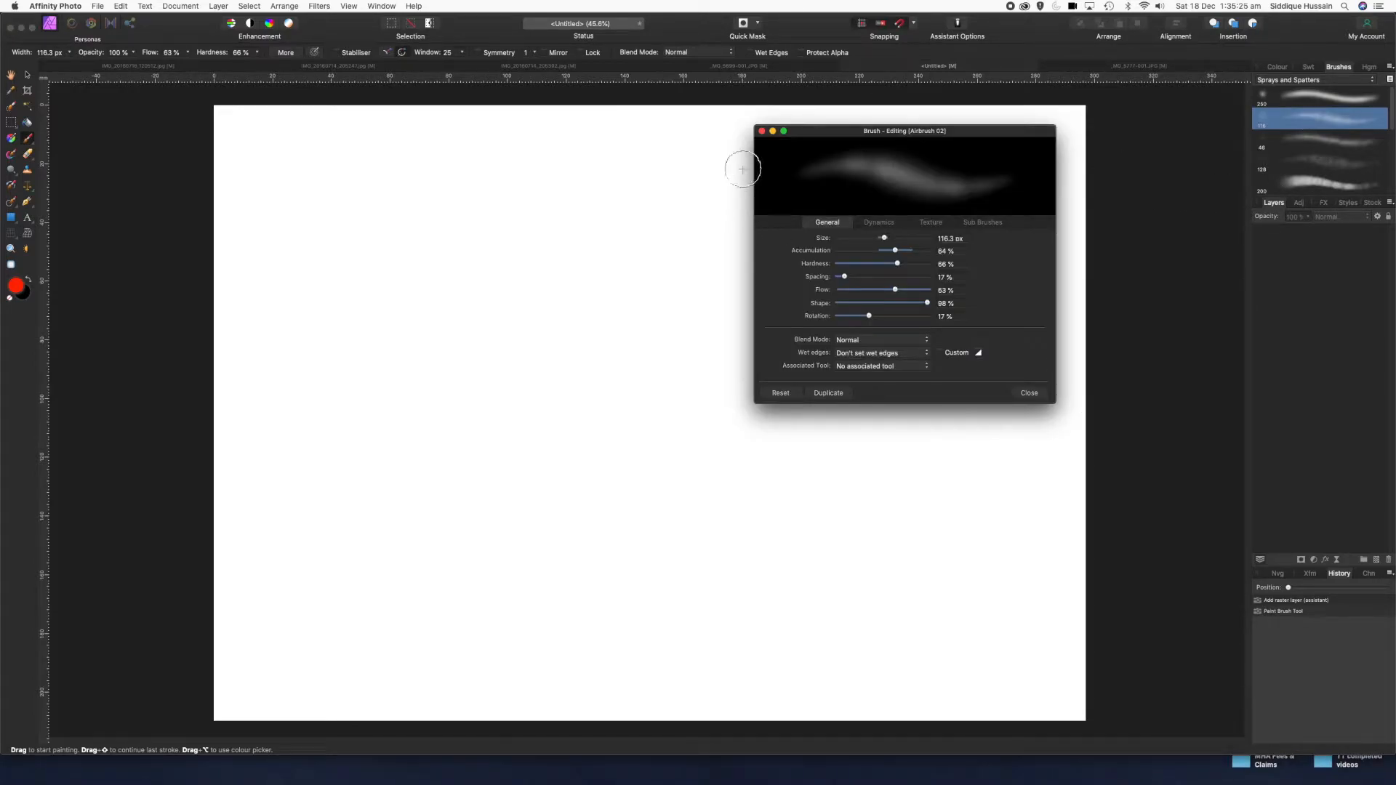
pyautogui.click(762, 131)
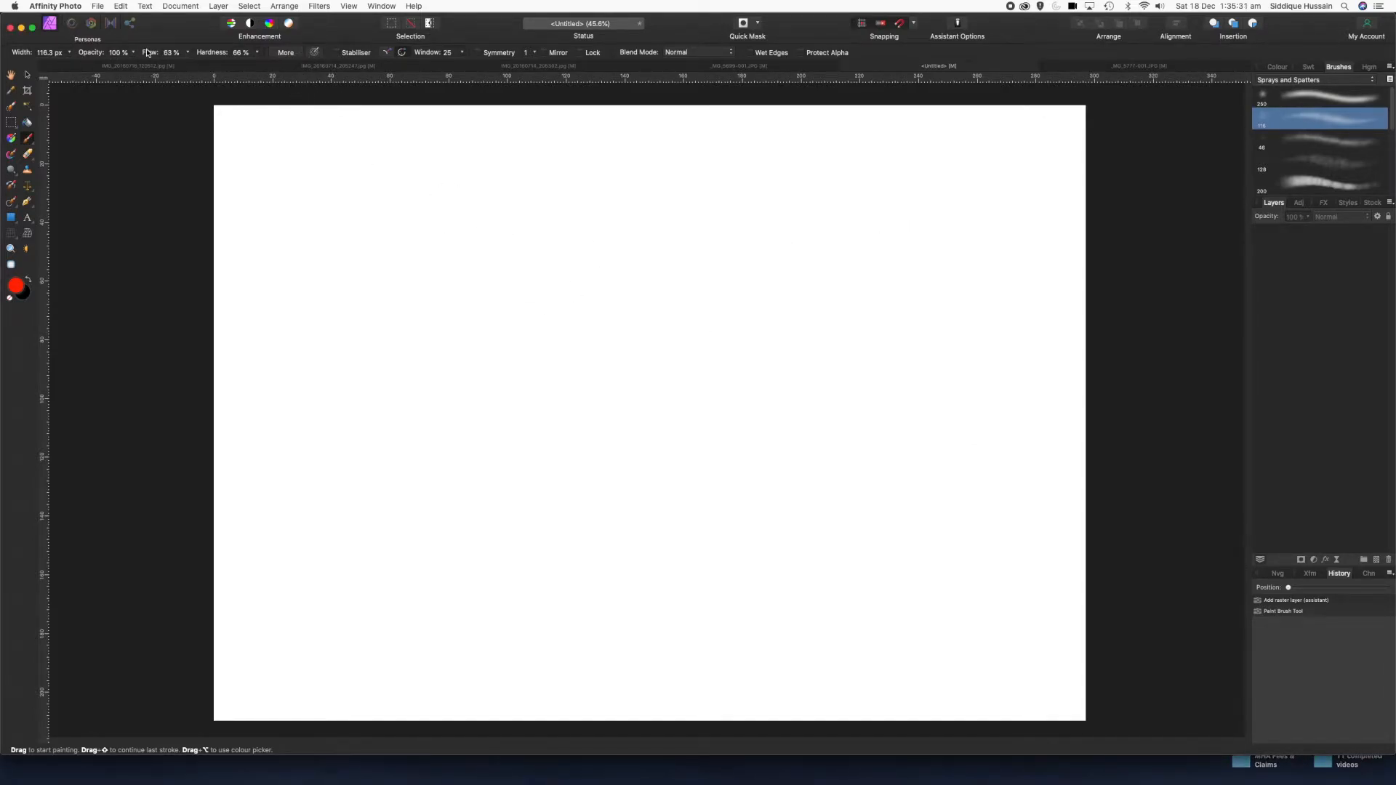
pyautogui.doubleClick(1300, 122)
pyautogui.click(762, 131)
# - Set the foreground colour to green (RGB 113, 198, 0) and paint a short stroke in the canvas's upper left area
pyautogui.click(1271, 67)
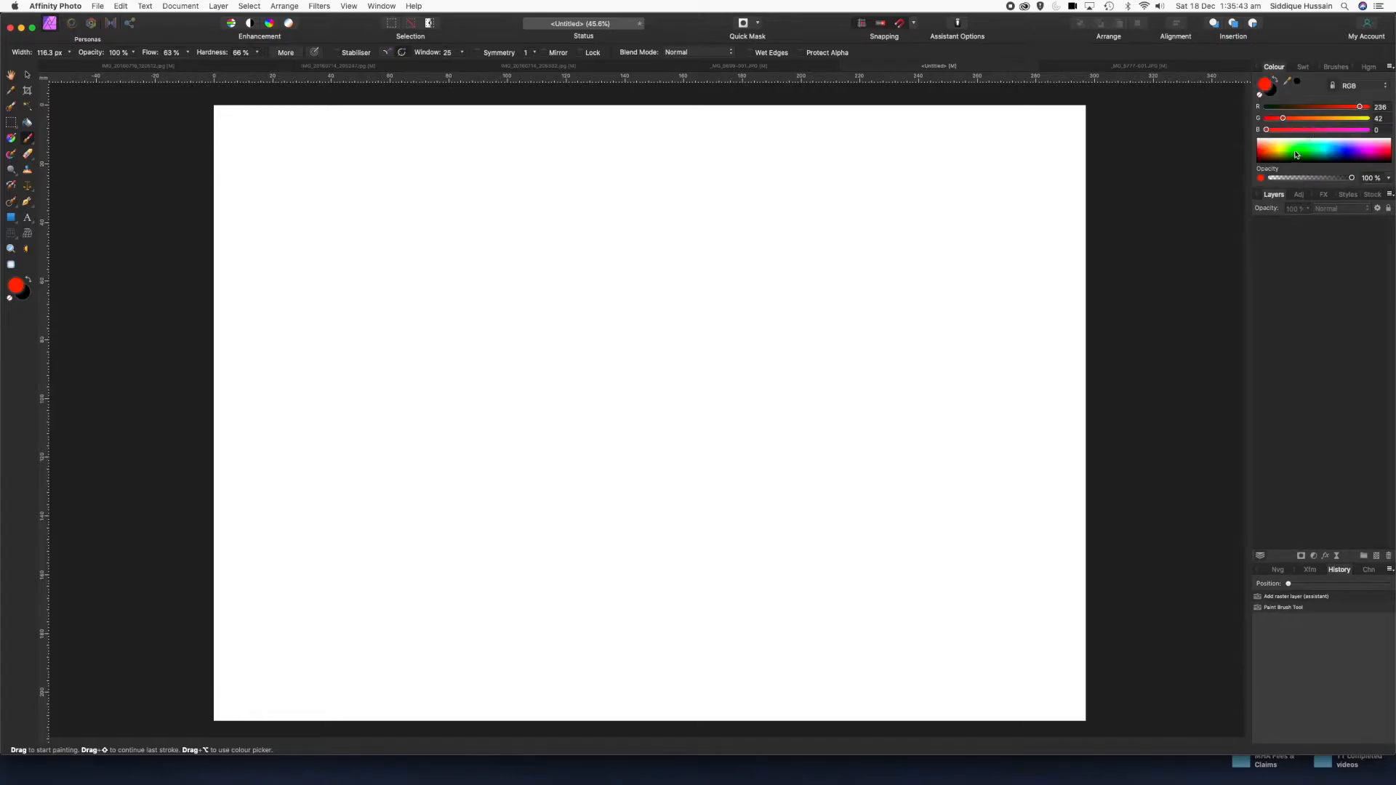
pyautogui.moveTo(1297, 155); pyautogui.dragTo(1290, 155)
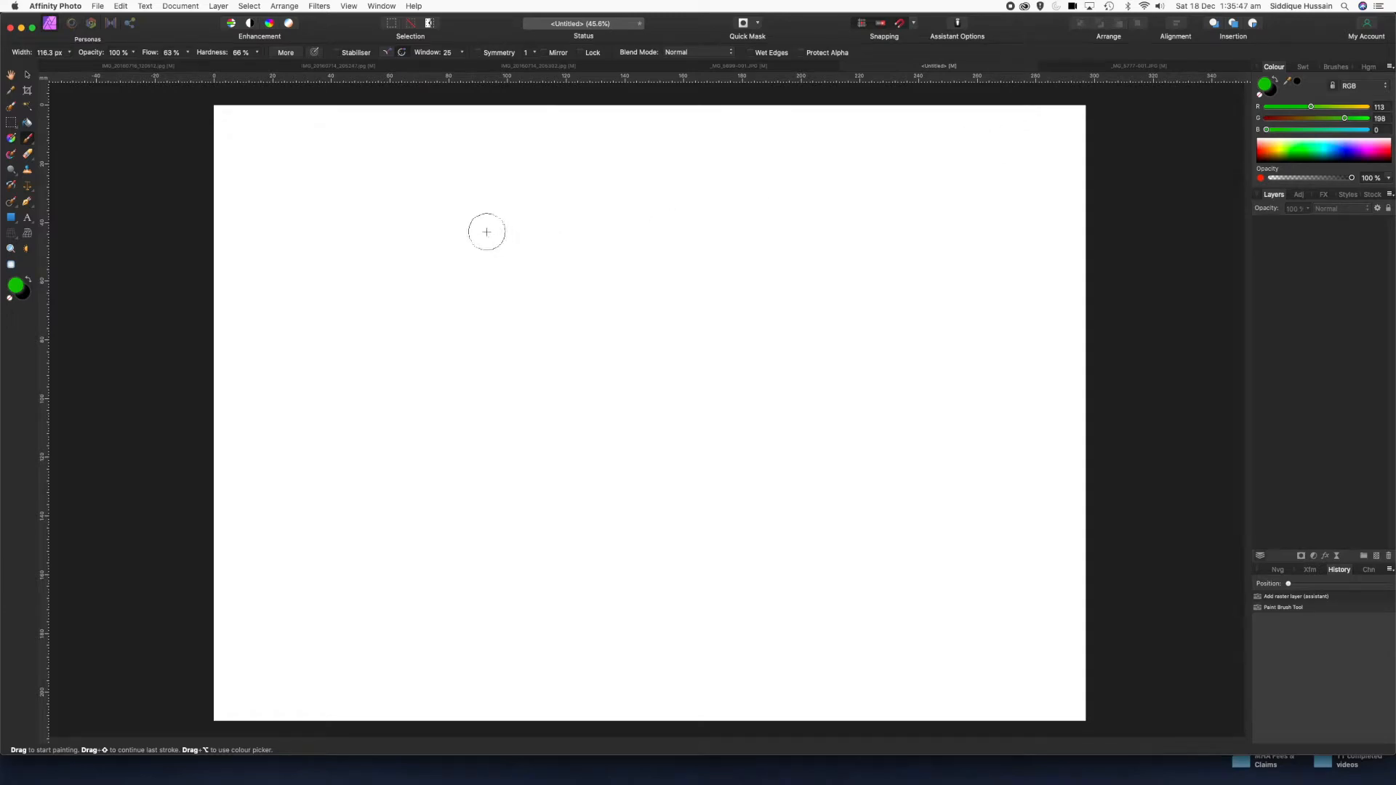
pyautogui.moveTo(422, 212)
pyautogui.mouseDown()
pyautogui.moveTo(451, 213)
pyautogui.moveTo(394, 223)
pyautogui.moveTo(466, 229)
pyautogui.moveTo(452, 215)
pyautogui.moveTo(462, 245)
pyautogui.mouseUp()
# - Enlarge the brush to 268.9 px and paint a round dab in the upper part of the canvas, right of centre
pyautogui.press(']')
pyautogui.press(']')
pyautogui.press(']')
pyautogui.press(']')
pyautogui.press(']')
pyautogui.press(']')
pyautogui.moveTo(748, 228)
pyautogui.mouseDown()
pyautogui.moveTo(801, 225)
pyautogui.moveTo(755, 211)
pyautogui.moveTo(726, 219)
pyautogui.moveTo(793, 238)
pyautogui.moveTo(753, 262)
pyautogui.moveTo(749, 224)
pyautogui.mouseUp()
# - Turn on Wet Edges and paint several overlapping dabs in the canvas's upper right area
pyautogui.click(750, 54)
pyautogui.moveTo(929, 162)
pyautogui.mouseDown()
pyautogui.moveTo(972, 199)
pyautogui.moveTo(925, 225)
pyautogui.moveTo(984, 255)
pyautogui.moveTo(911, 253)
pyautogui.moveTo(938, 270)
pyautogui.mouseUp()
pyautogui.moveTo(939, 203)
pyautogui.mouseDown()
pyautogui.moveTo(907, 217)
pyautogui.moveTo(922, 221)
pyautogui.moveTo(888, 202)
pyautogui.moveTo(892, 246)
pyautogui.moveTo(930, 248)
pyautogui.mouseUp()
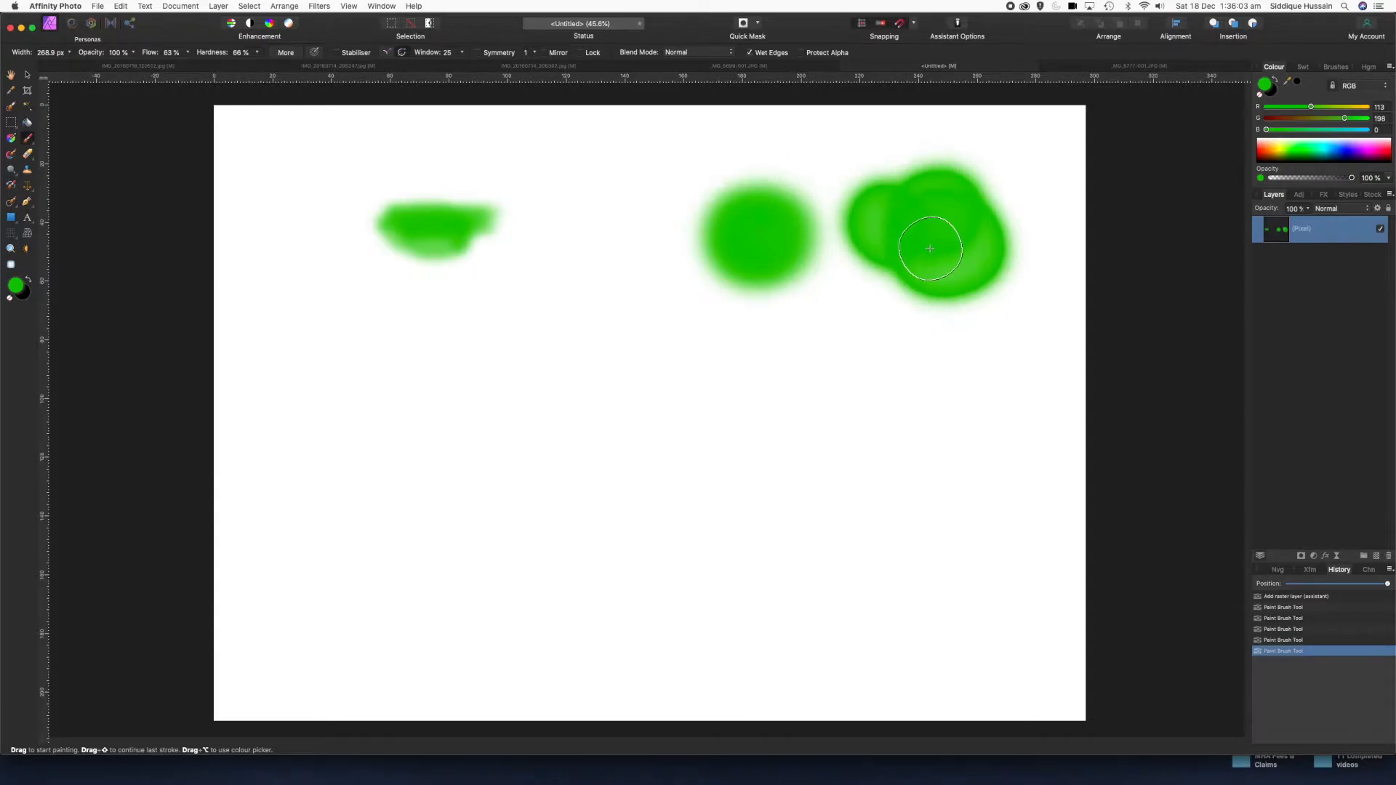
pyautogui.scroll(5, 930, 249)
pyautogui.moveTo(848, 320)
pyautogui.mouseDown()
pyautogui.moveTo(863, 367)
pyautogui.moveTo(829, 352)
pyautogui.mouseUp()
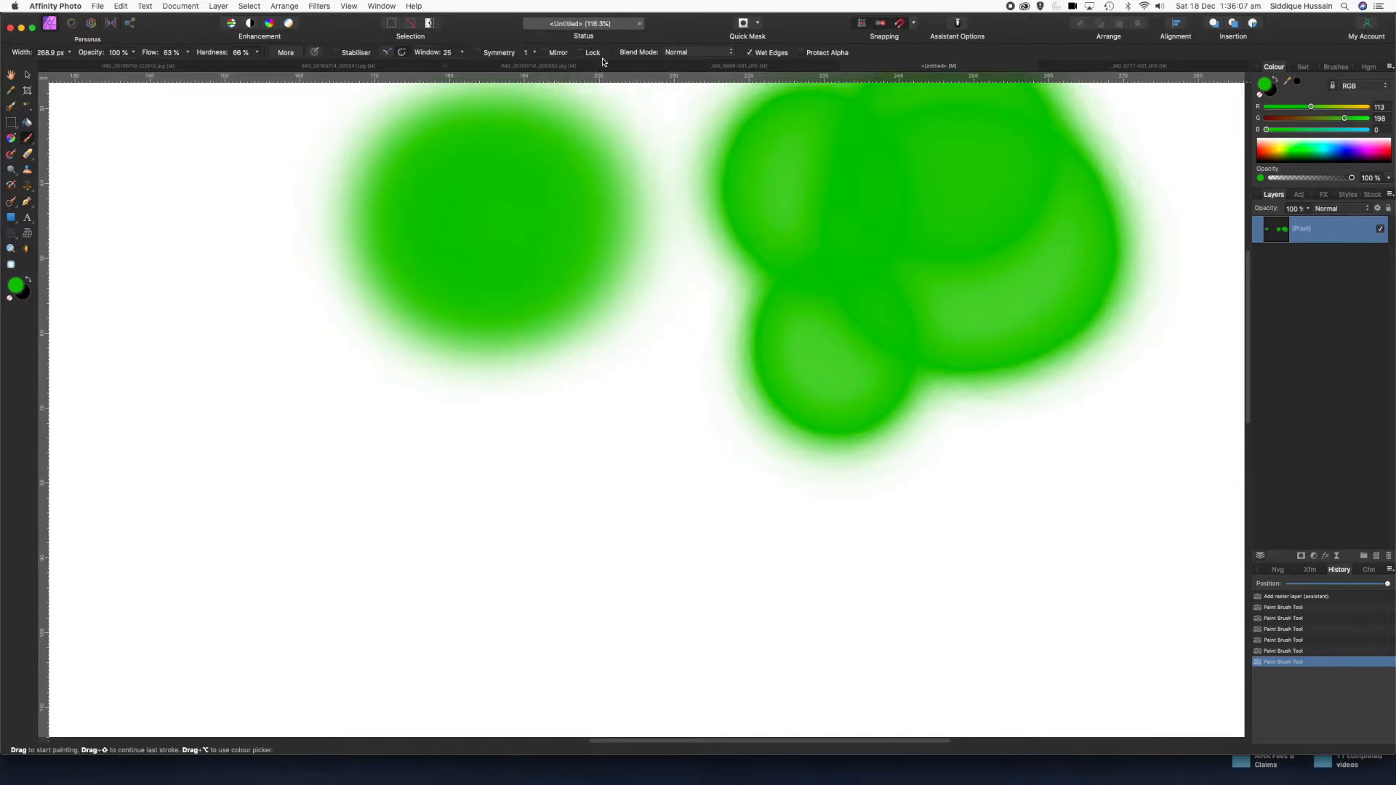
# - Paint one dab with Wet Edges off and another with it on to compare them, and leave Wet Edges off
pyautogui.click(751, 54)
pyautogui.moveTo(569, 448)
pyautogui.mouseDown()
pyautogui.moveTo(547, 442)
pyautogui.moveTo(591, 504)
pyautogui.moveTo(555, 482)
pyautogui.moveTo(554, 508)
pyautogui.moveTo(524, 456)
pyautogui.moveTo(560, 468)
pyautogui.moveTo(489, 427)
pyautogui.moveTo(517, 456)
pyautogui.mouseUp()
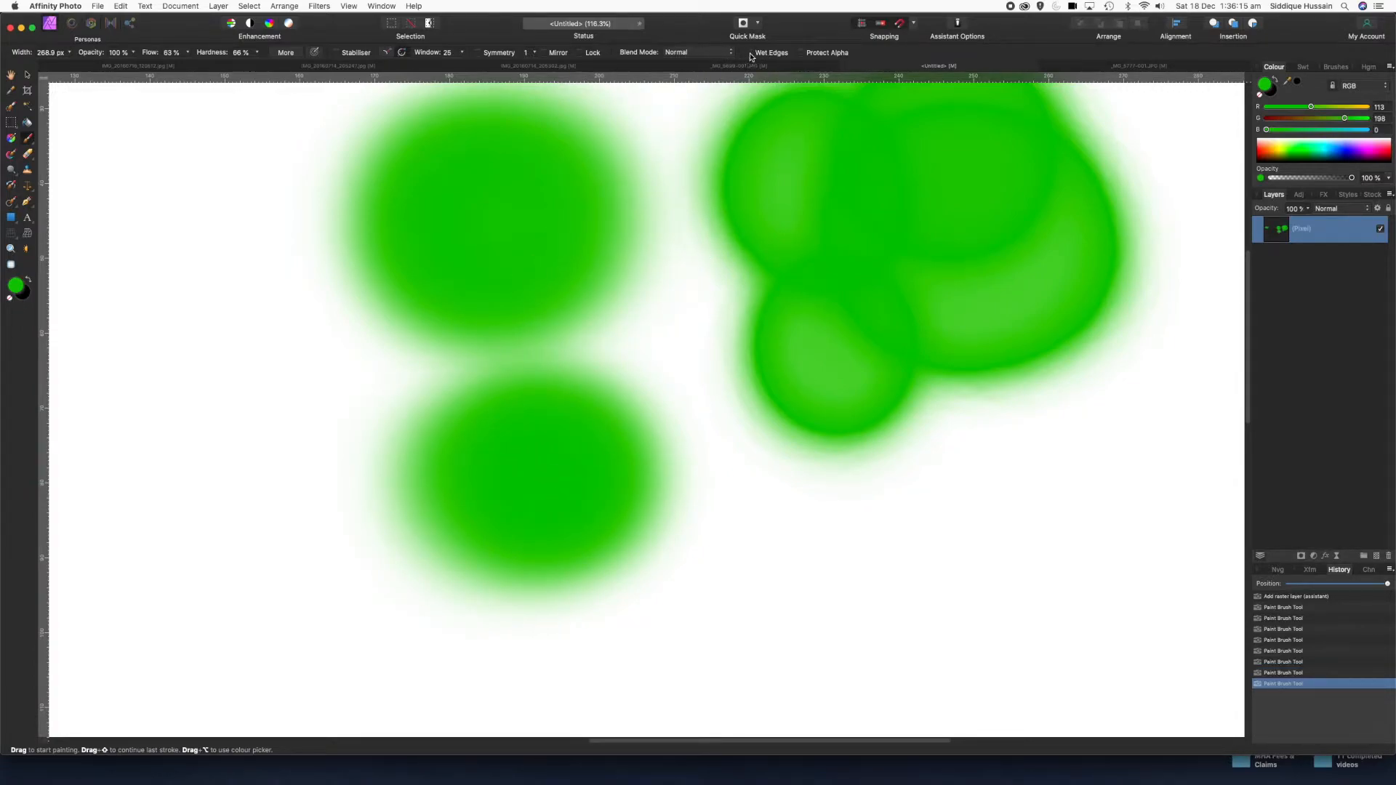
pyautogui.moveTo(249, 302)
pyautogui.mouseDown()
pyautogui.moveTo(196, 312)
pyautogui.moveTo(227, 339)
pyautogui.moveTo(215, 344)
pyautogui.moveTo(264, 342)
pyautogui.moveTo(227, 355)
pyautogui.moveTo(250, 312)
pyautogui.moveTo(222, 351)
pyautogui.mouseUp()
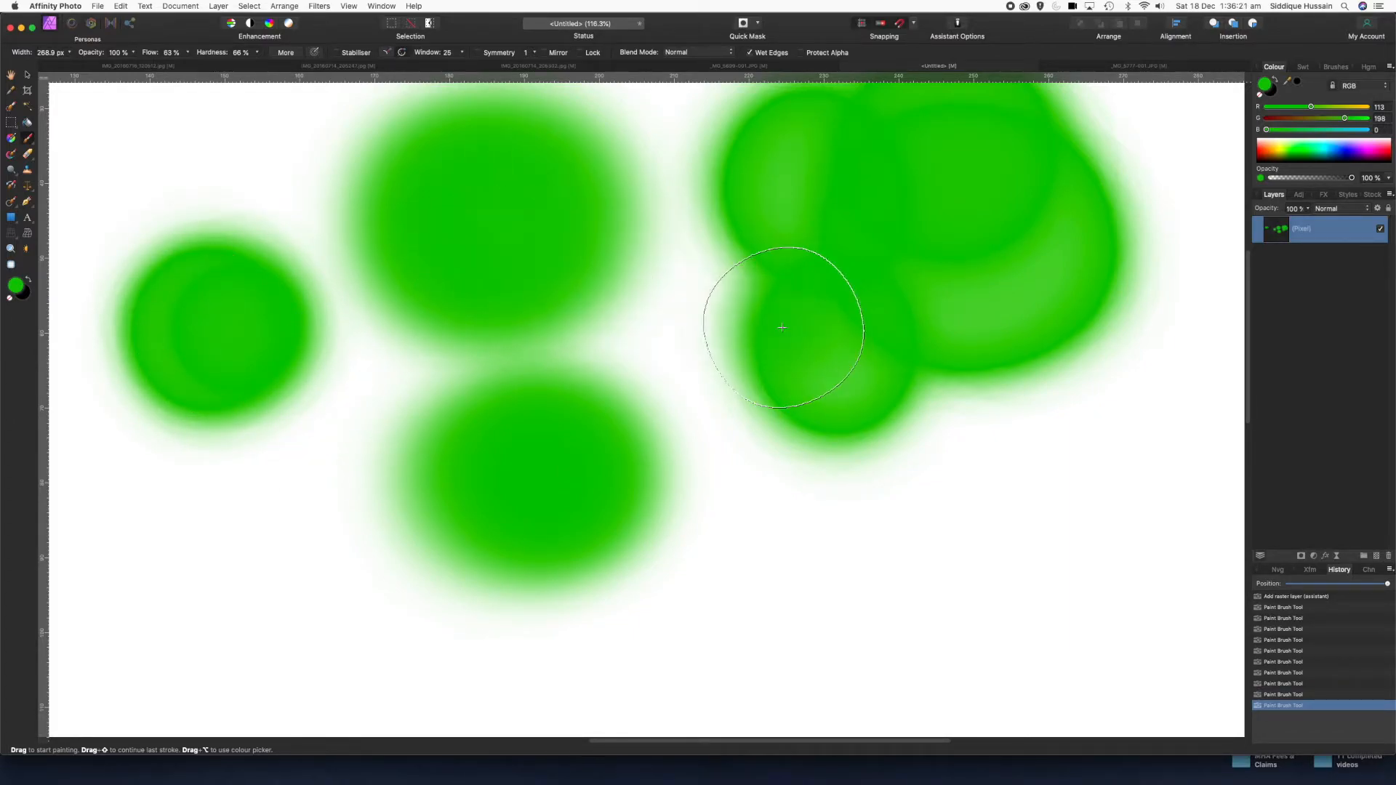
pyautogui.scroll(-5, 798, 287)
pyautogui.click(750, 52)
pyautogui.scroll(-1, 664, 274)
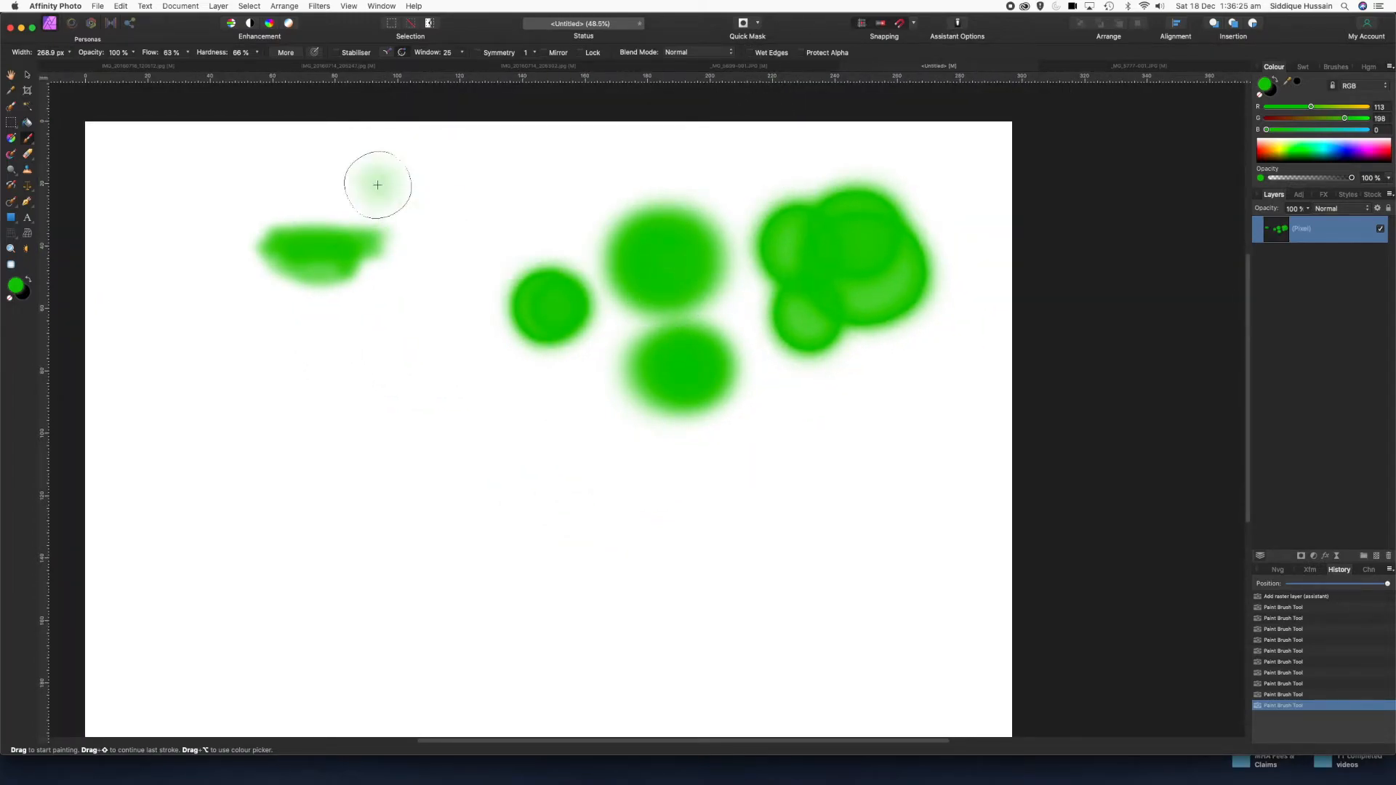
# - Raise the brush hardness to 90% and paint a short stroke below the first green stroke
pyautogui.click(257, 53)
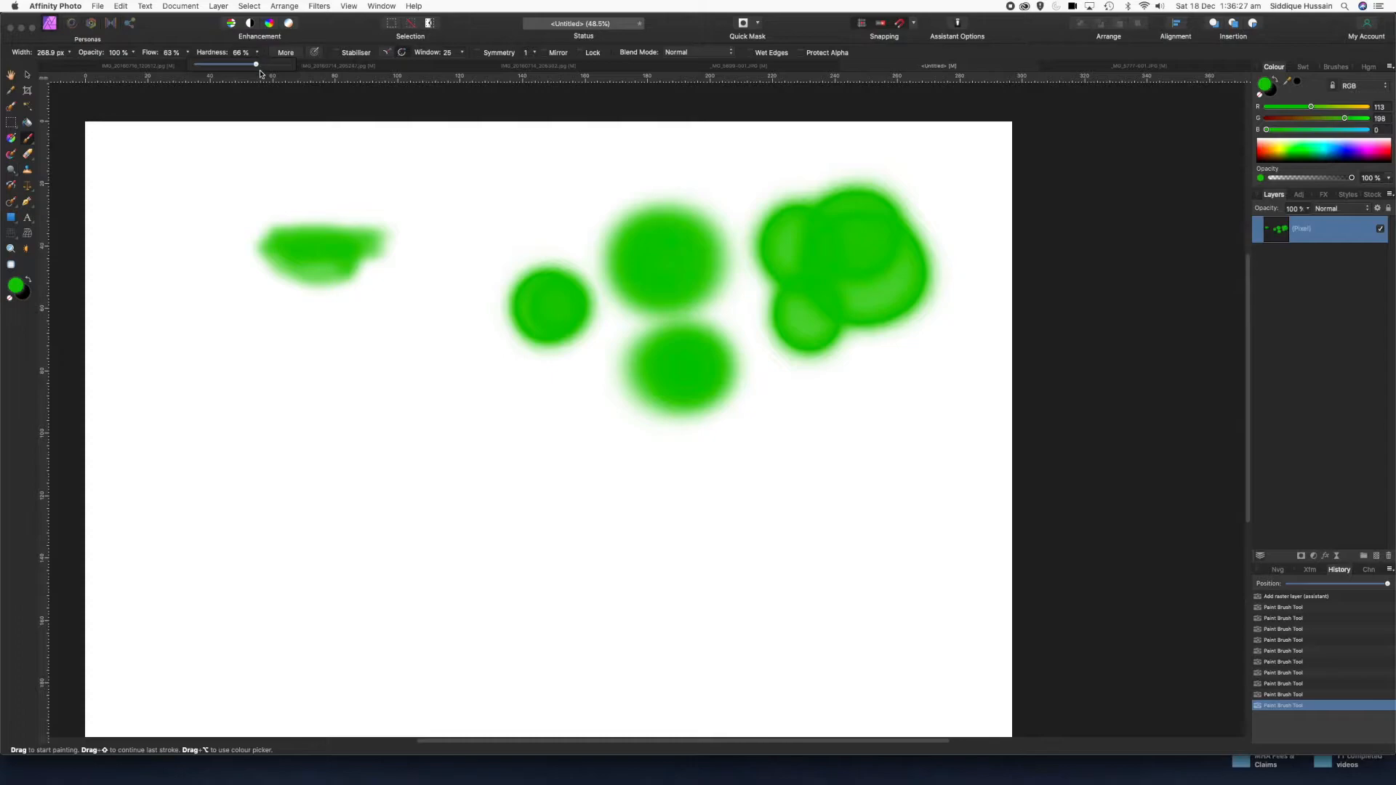
pyautogui.moveTo(258, 67); pyautogui.dragTo(278, 68)
pyautogui.moveTo(415, 342)
pyautogui.mouseDown()
pyautogui.moveTo(345, 336)
pyautogui.moveTo(414, 333)
pyautogui.moveTo(374, 327)
pyautogui.mouseUp()
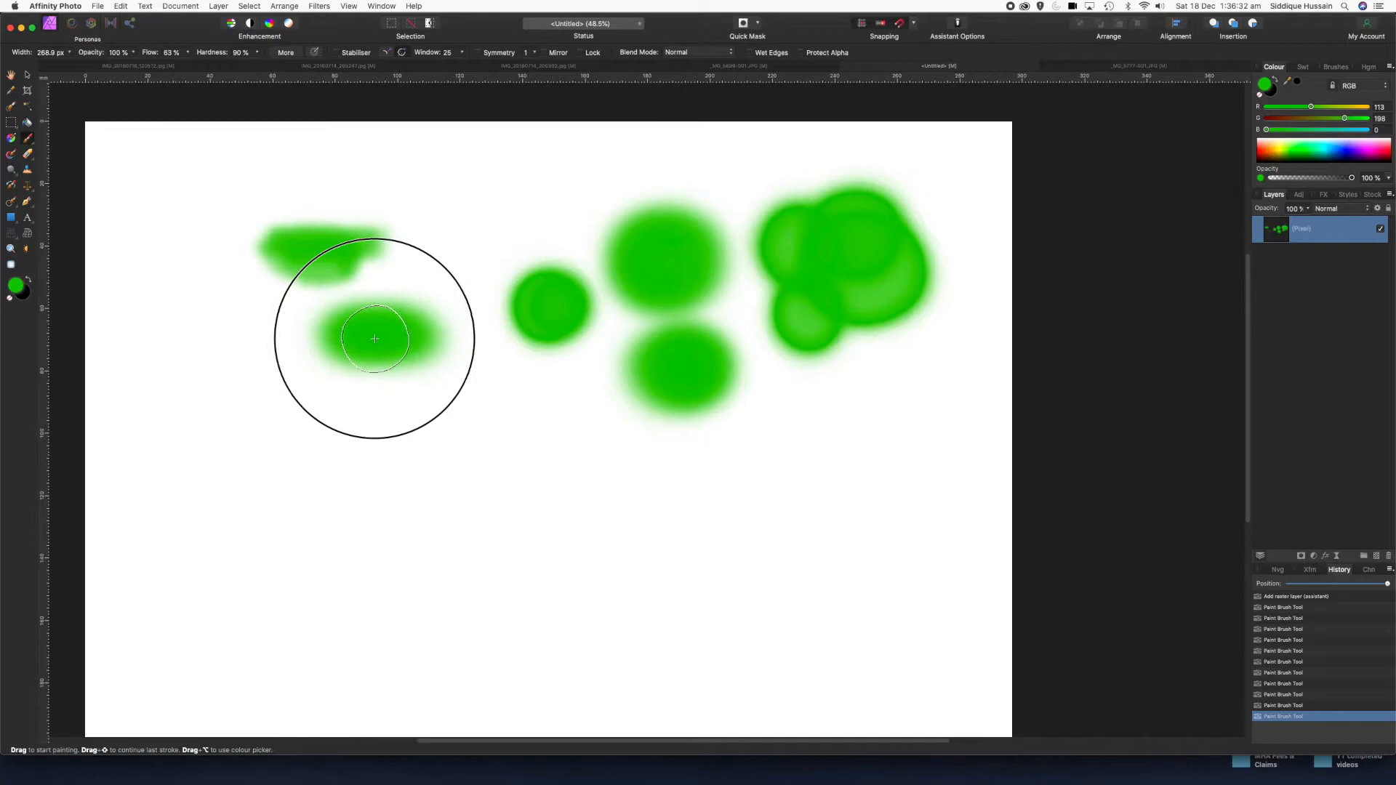
pyautogui.click(257, 53)
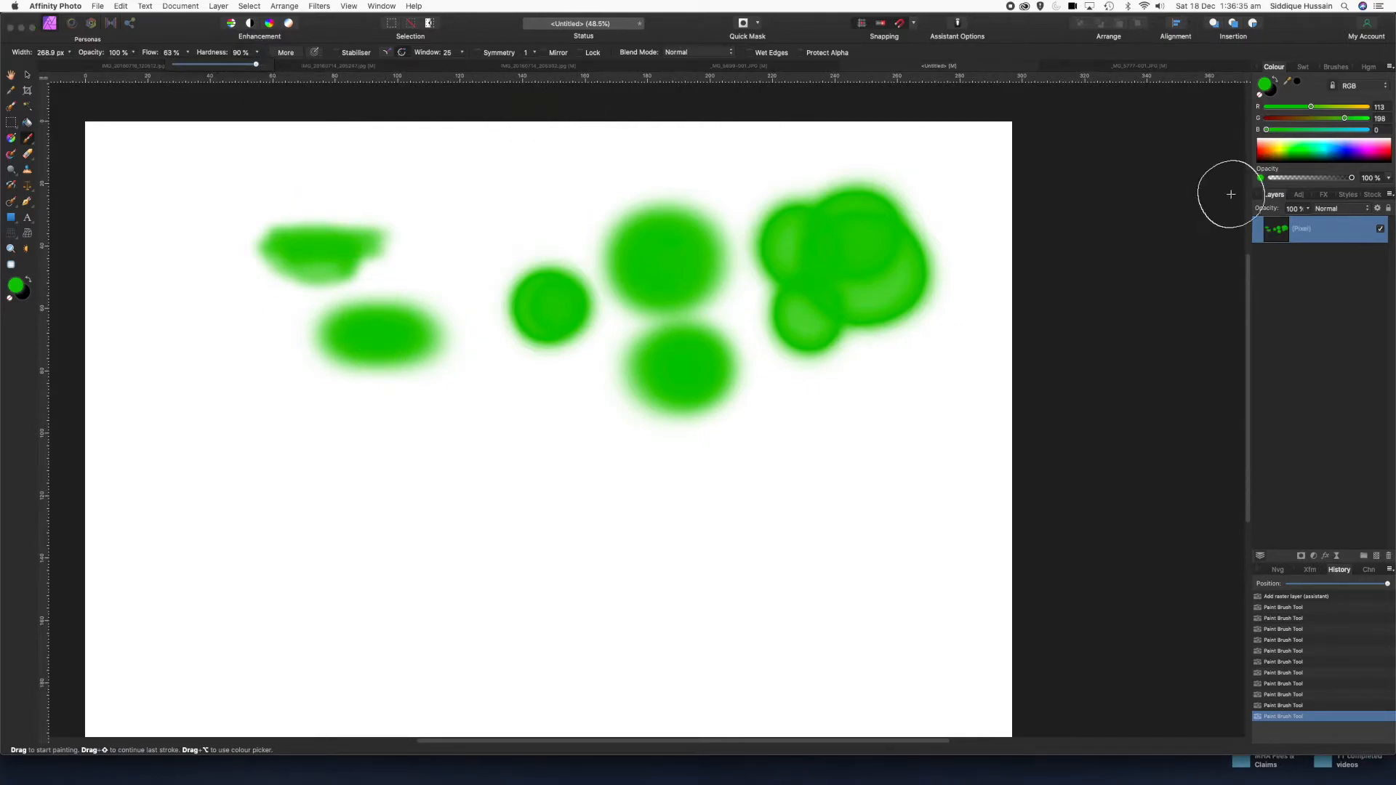
# - Select the Comics G Pen brush from the Inks category and check its general settings in the brush editor
pyautogui.click(1334, 67)
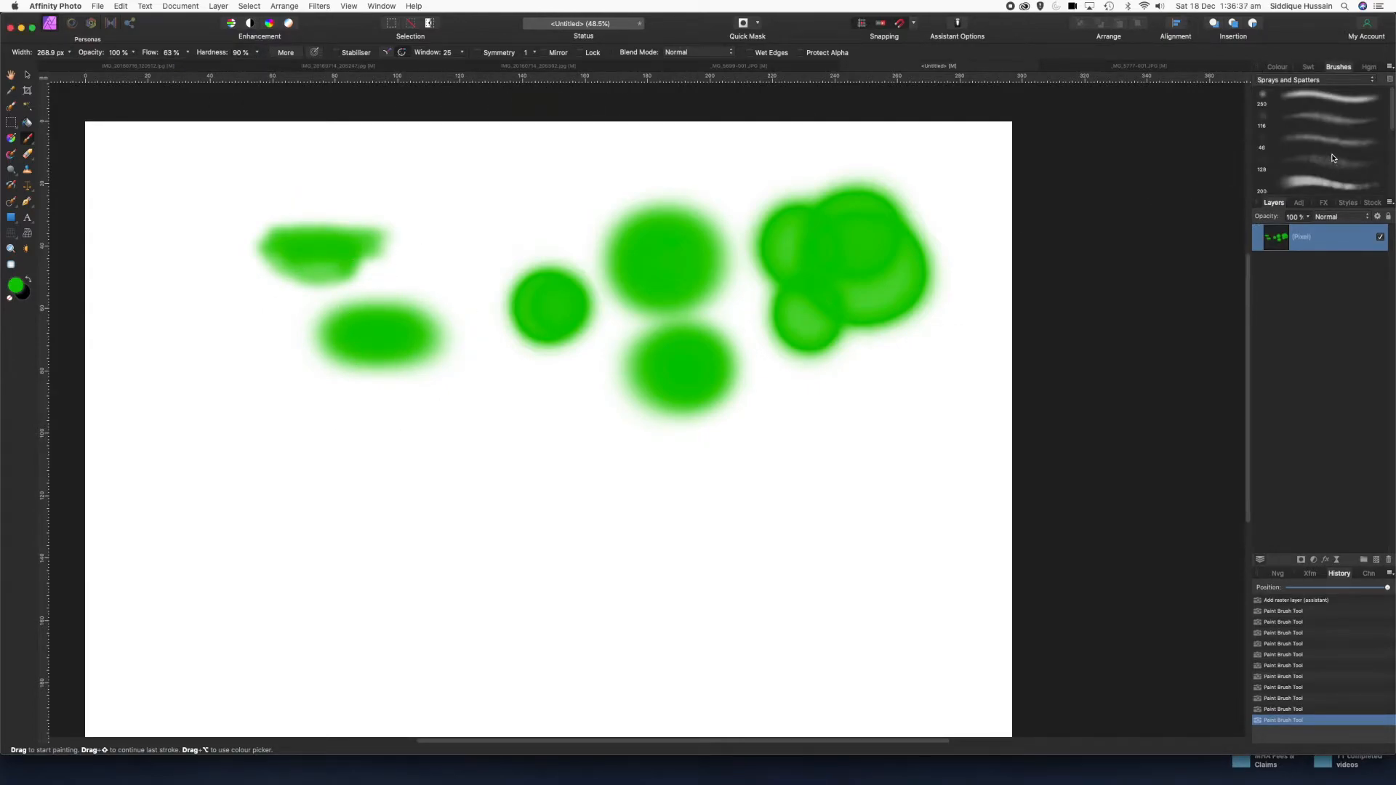
pyautogui.click(1316, 79)
pyautogui.scroll(4, 1312, 81)
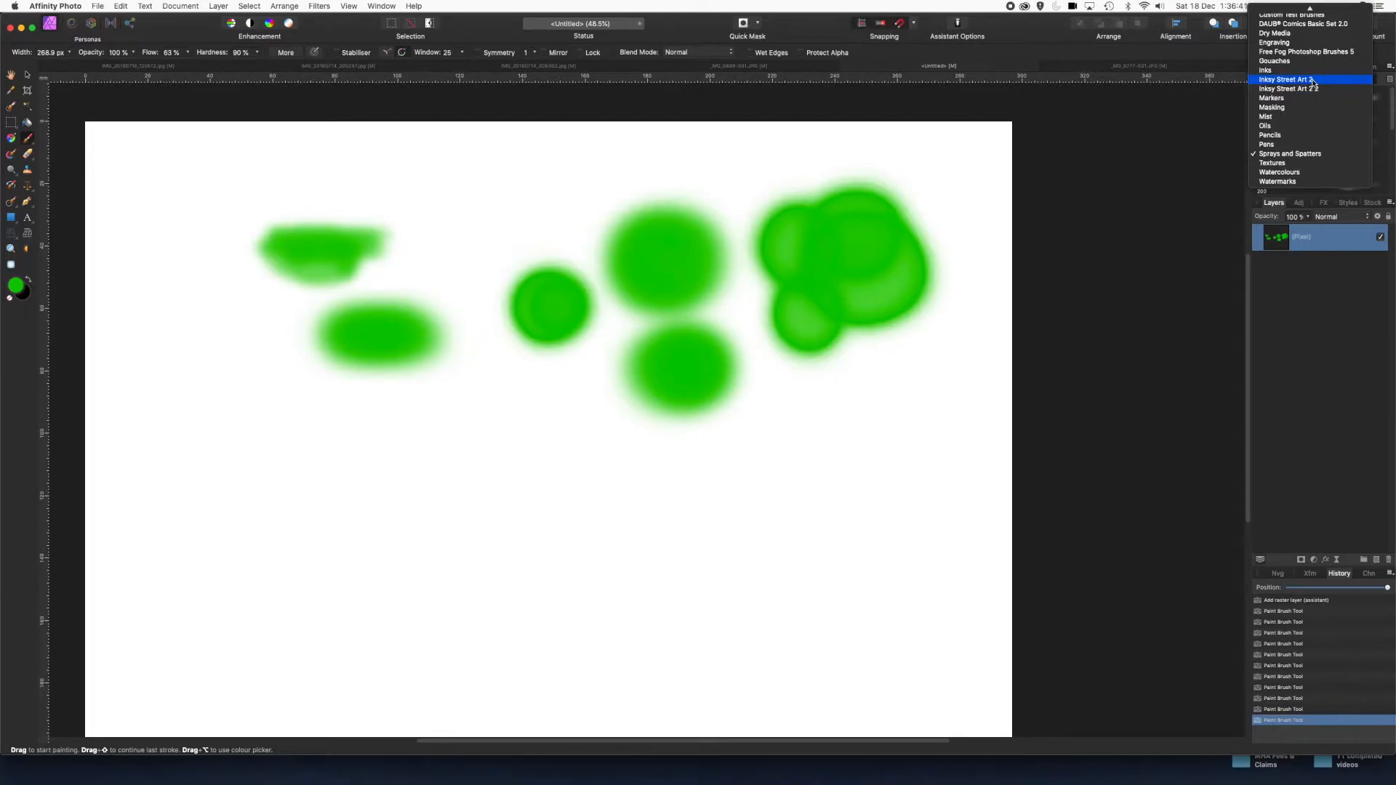
pyautogui.click(1292, 71)
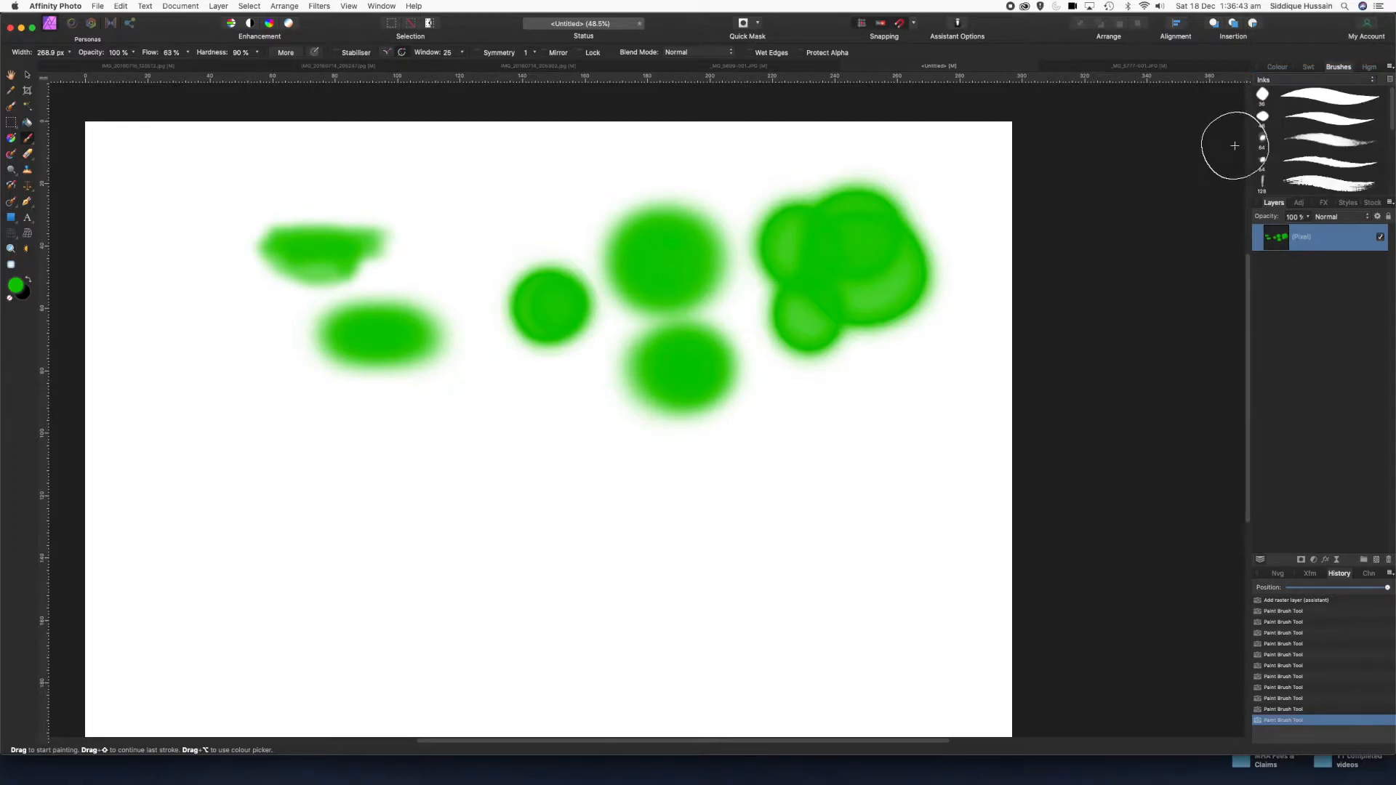
pyautogui.click(1331, 120)
pyautogui.doubleClick(1331, 120)
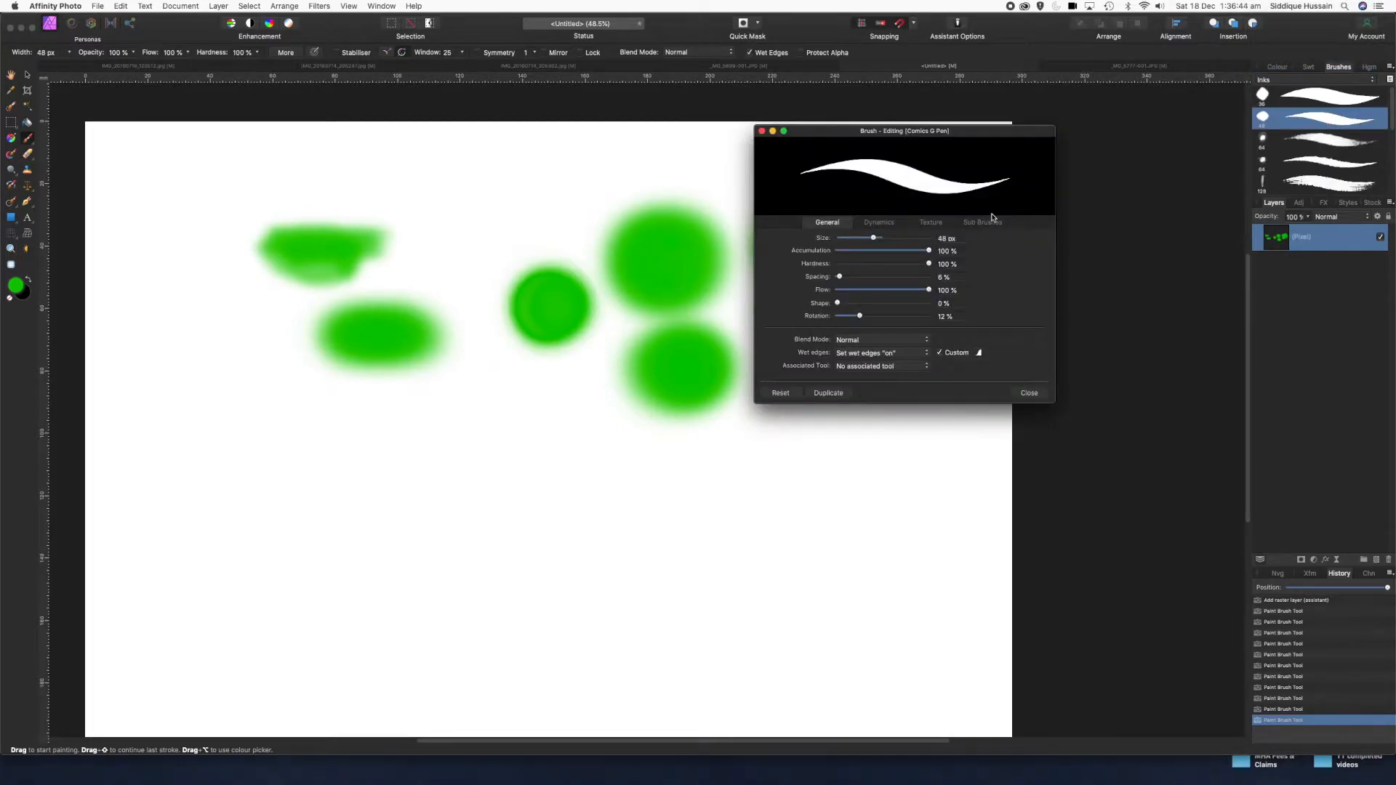
pyautogui.click(762, 132)
# - Enlarge the brush to 339.6 px and paint a long horizontal stroke across the middle of the canvas
pyautogui.press(']')
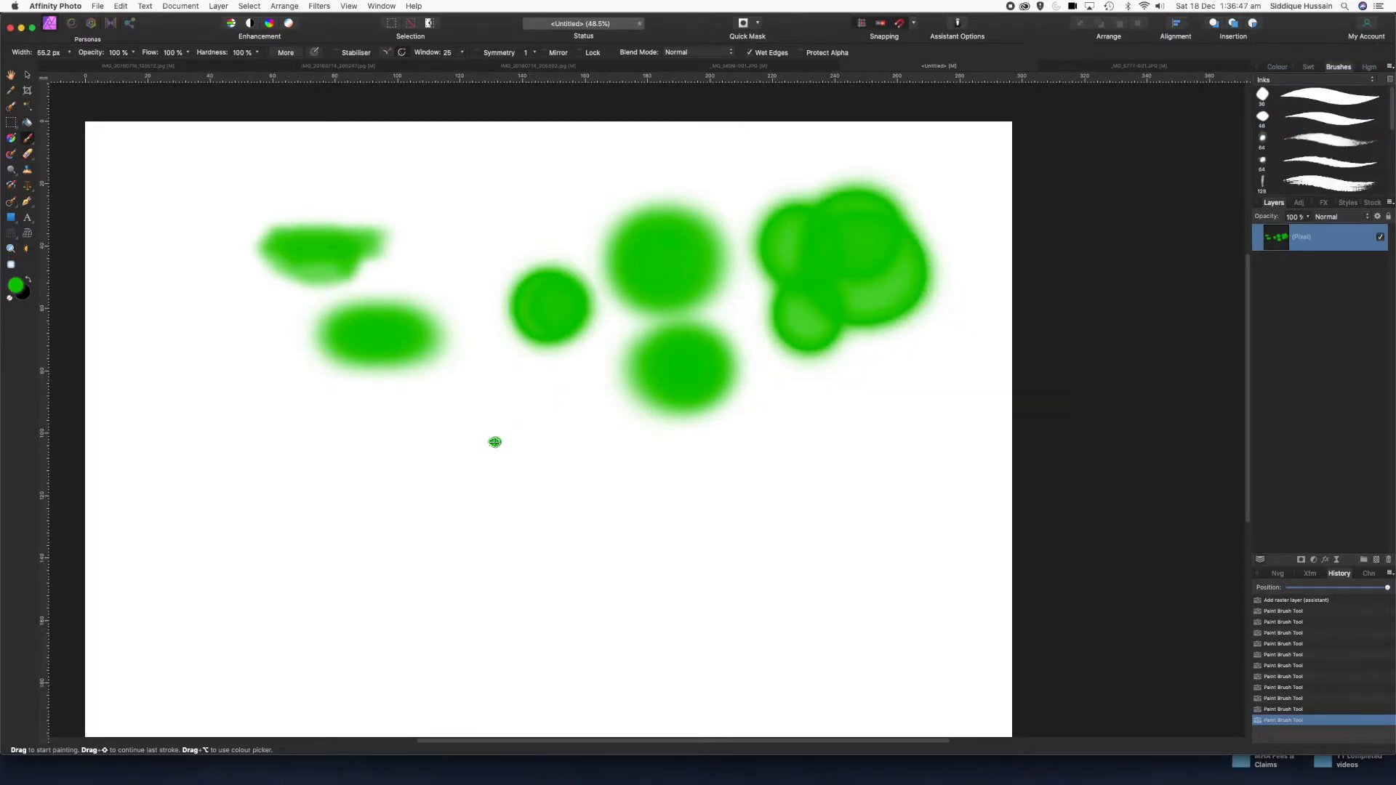
pyautogui.press(']')
pyautogui.press(']')
pyautogui.press(']')
pyautogui.press(']')
pyautogui.press(']')
pyautogui.press(']')
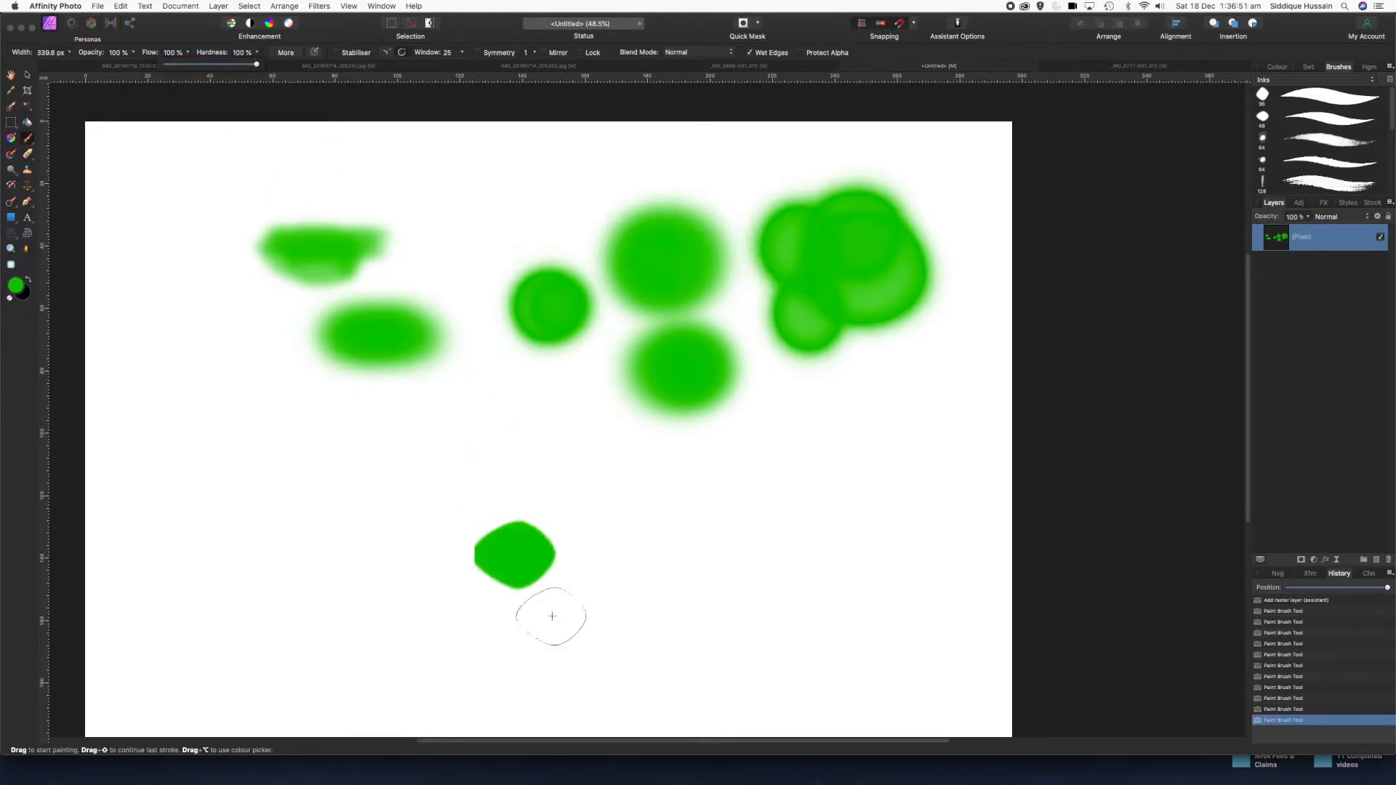
pyautogui.moveTo(743, 537)
pyautogui.mouseDown()
pyautogui.moveTo(686, 522)
pyautogui.moveTo(334, 521)
pyautogui.mouseUp()
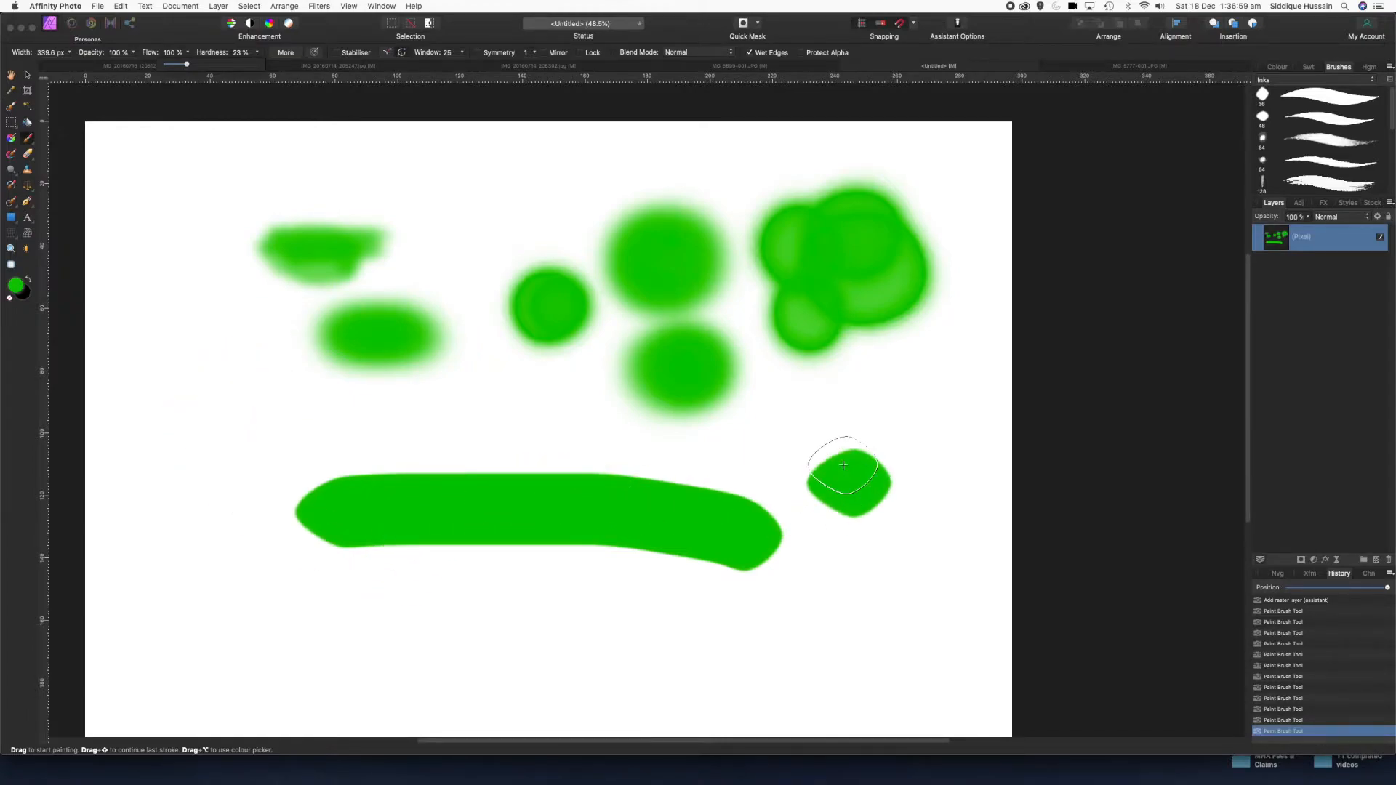
# - Set the brush hardness to 23% and paint overlapping horizontal strokes on the canvas's right side
pyautogui.moveTo(945, 443); pyautogui.dragTo(778, 444)
pyautogui.moveTo(959, 495)
pyautogui.mouseDown()
pyautogui.moveTo(922, 483)
pyautogui.moveTo(791, 502)
pyautogui.mouseUp()
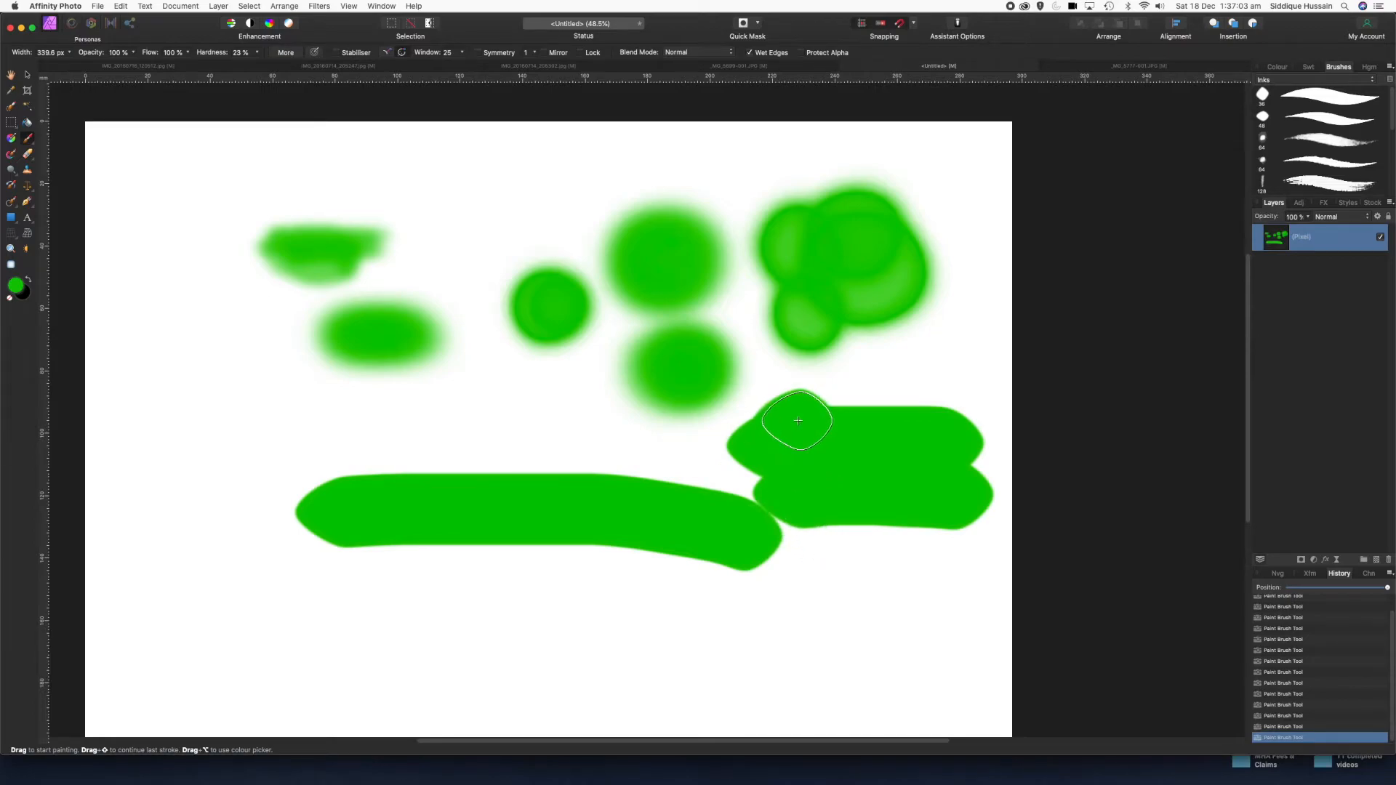
pyautogui.scroll(5, 798, 421)
pyautogui.scroll(-8, 791, 573)
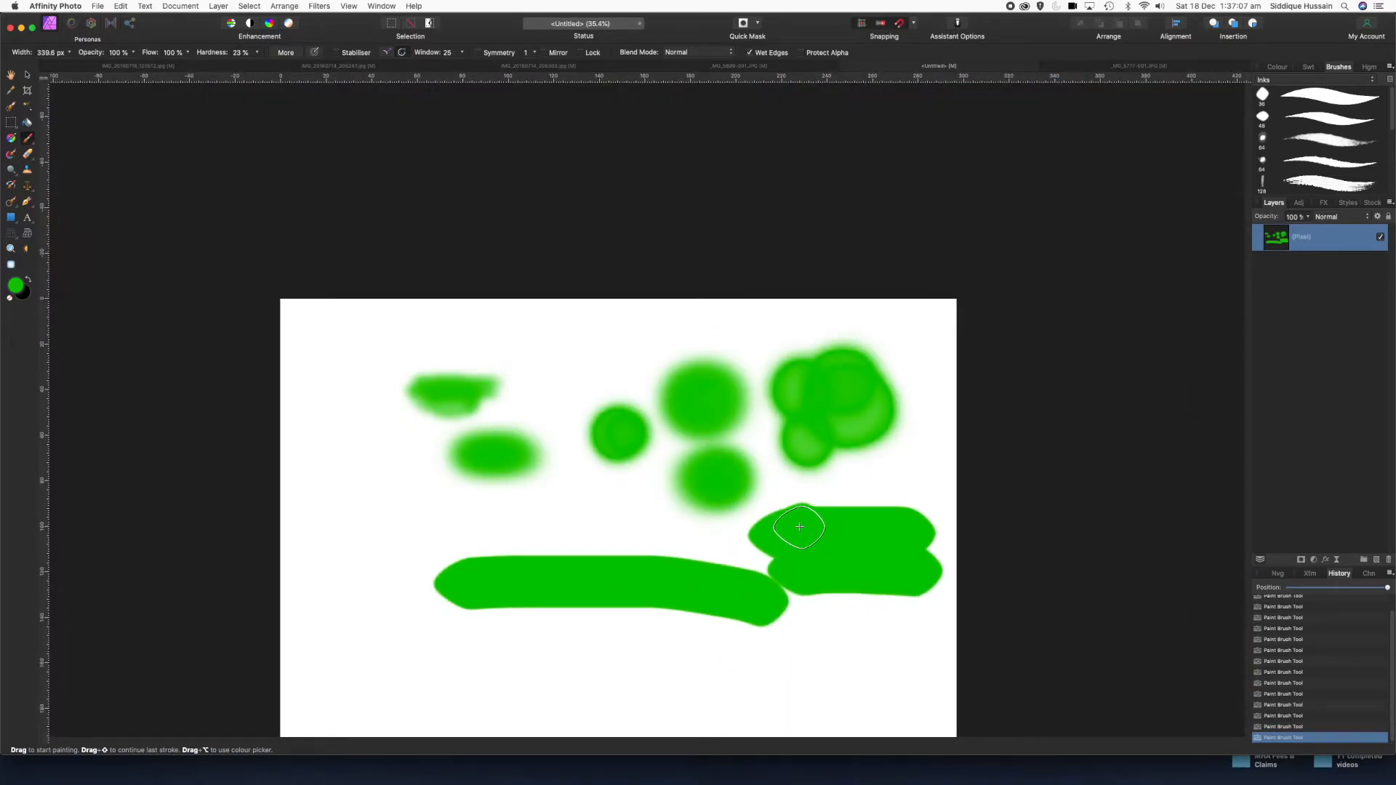
pyautogui.scroll(-1, 799, 527)
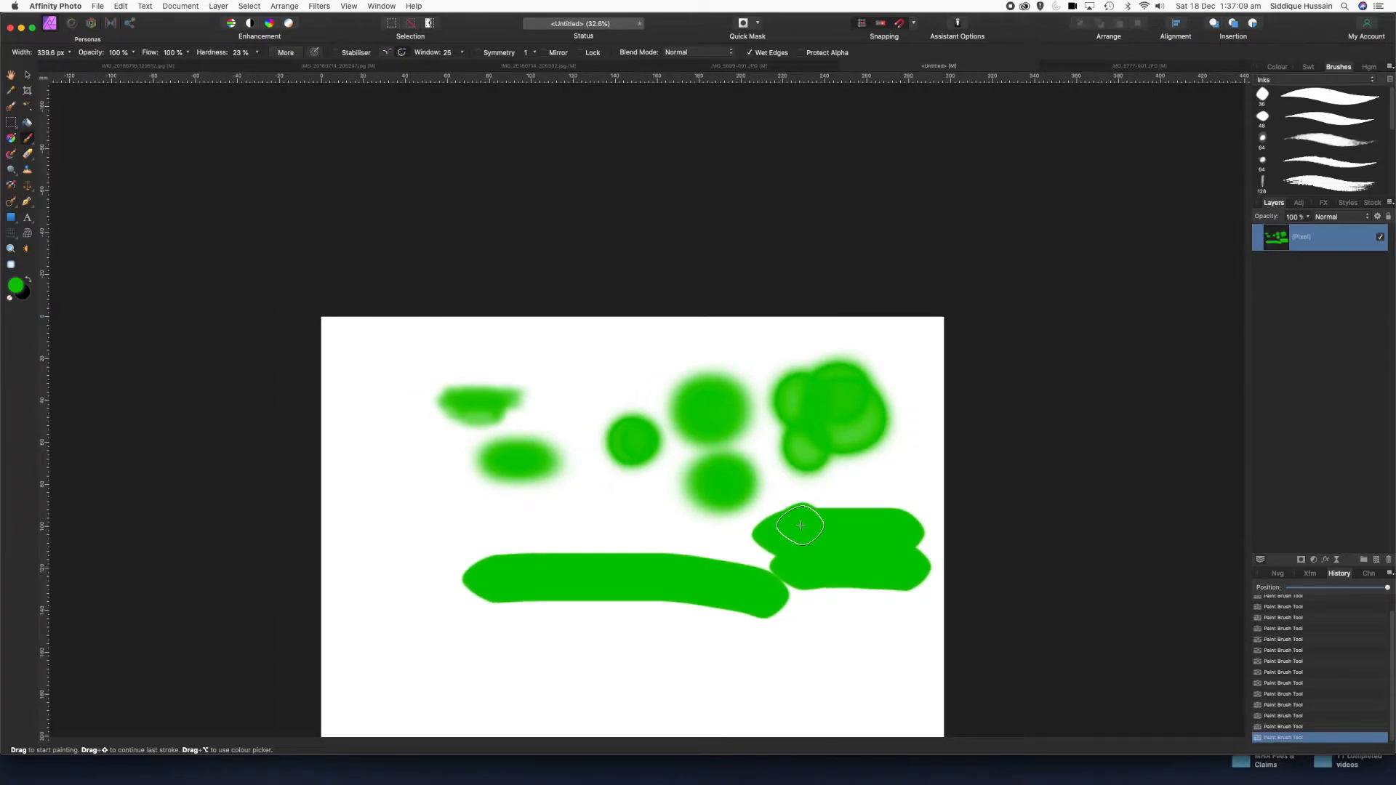
pyautogui.press('super+plus')
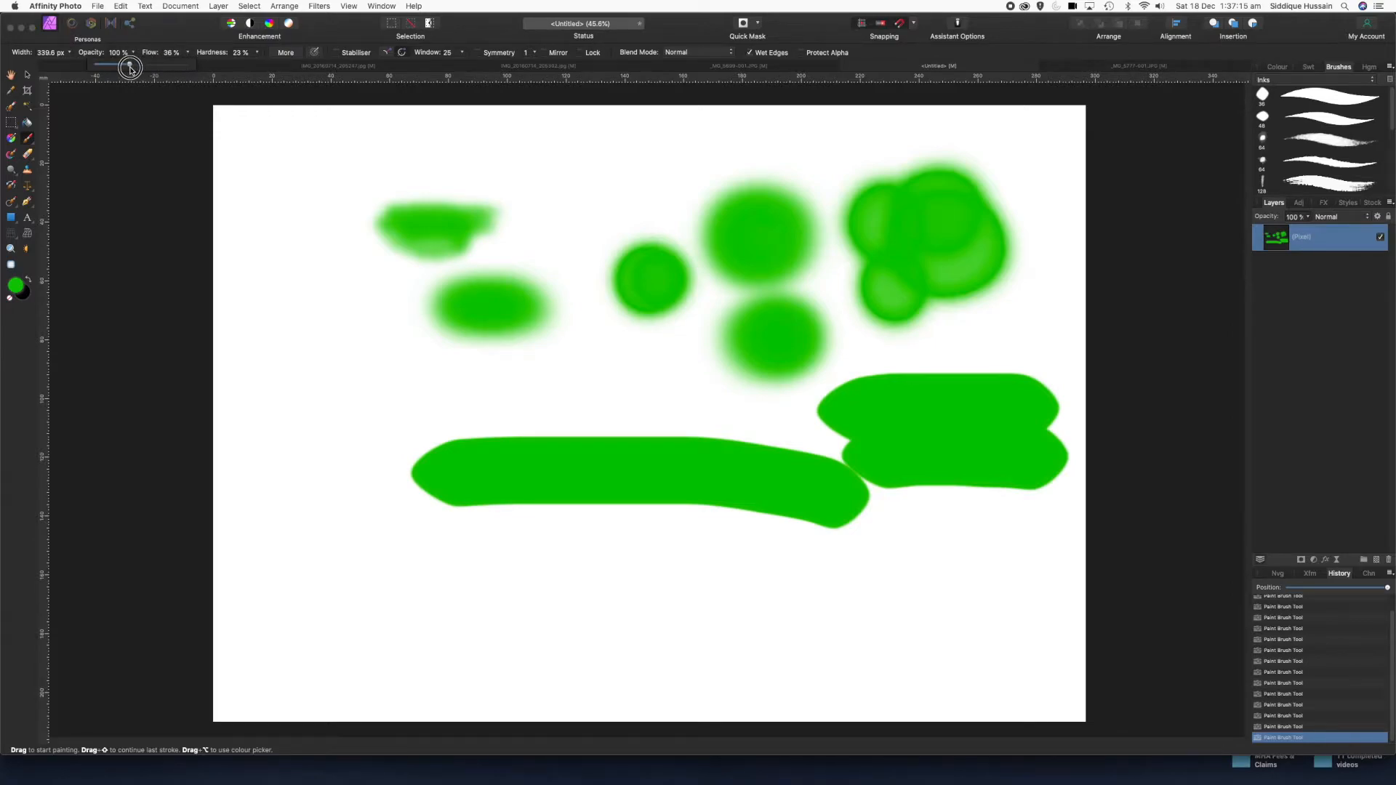
# - Lower the brush flow to 36% and paint several strokes on the left, middle and lower left of the canvas
pyautogui.moveTo(130, 69); pyautogui.dragTo(130, 68)
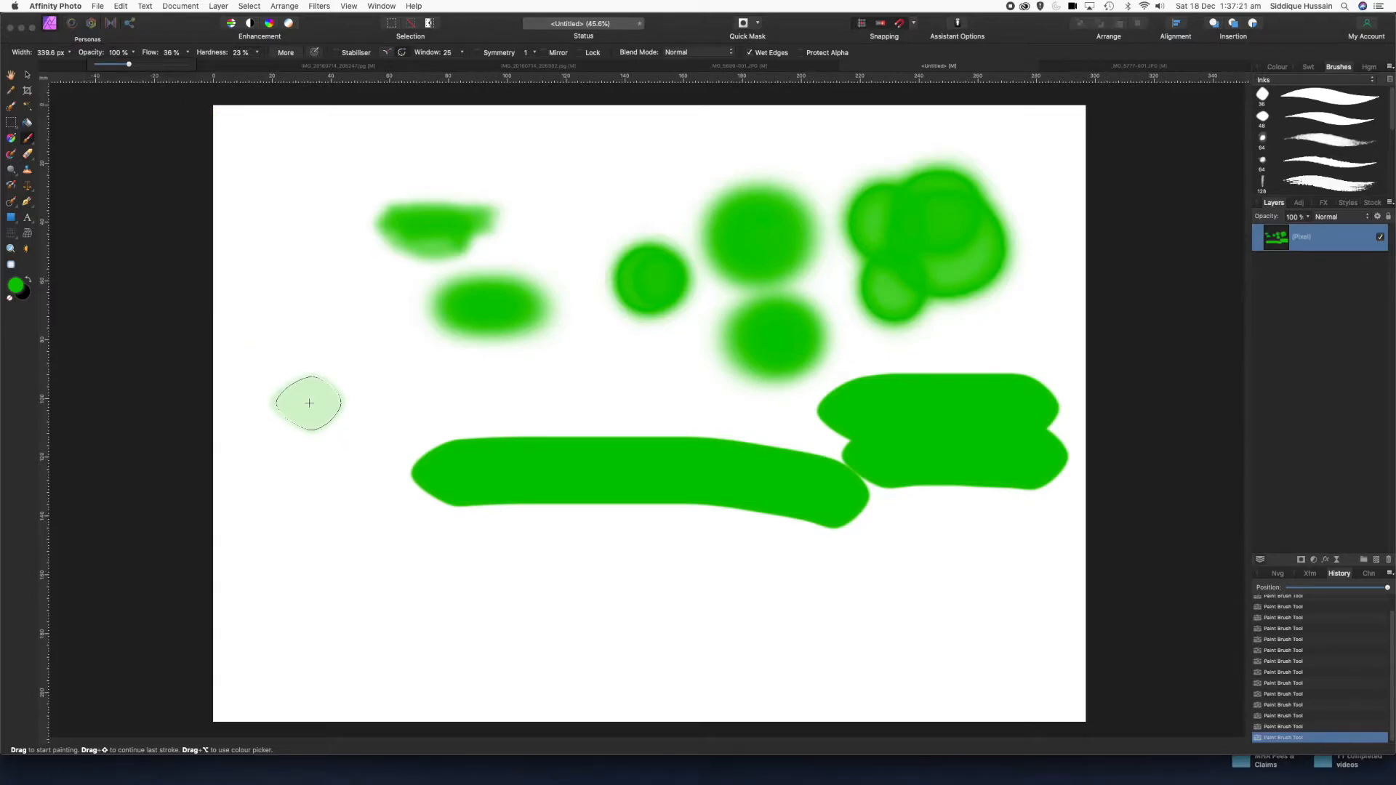
pyautogui.moveTo(287, 395); pyautogui.dragTo(480, 391)
pyautogui.moveTo(286, 365); pyautogui.dragTo(427, 353)
pyautogui.moveTo(286, 319); pyautogui.dragTo(406, 303)
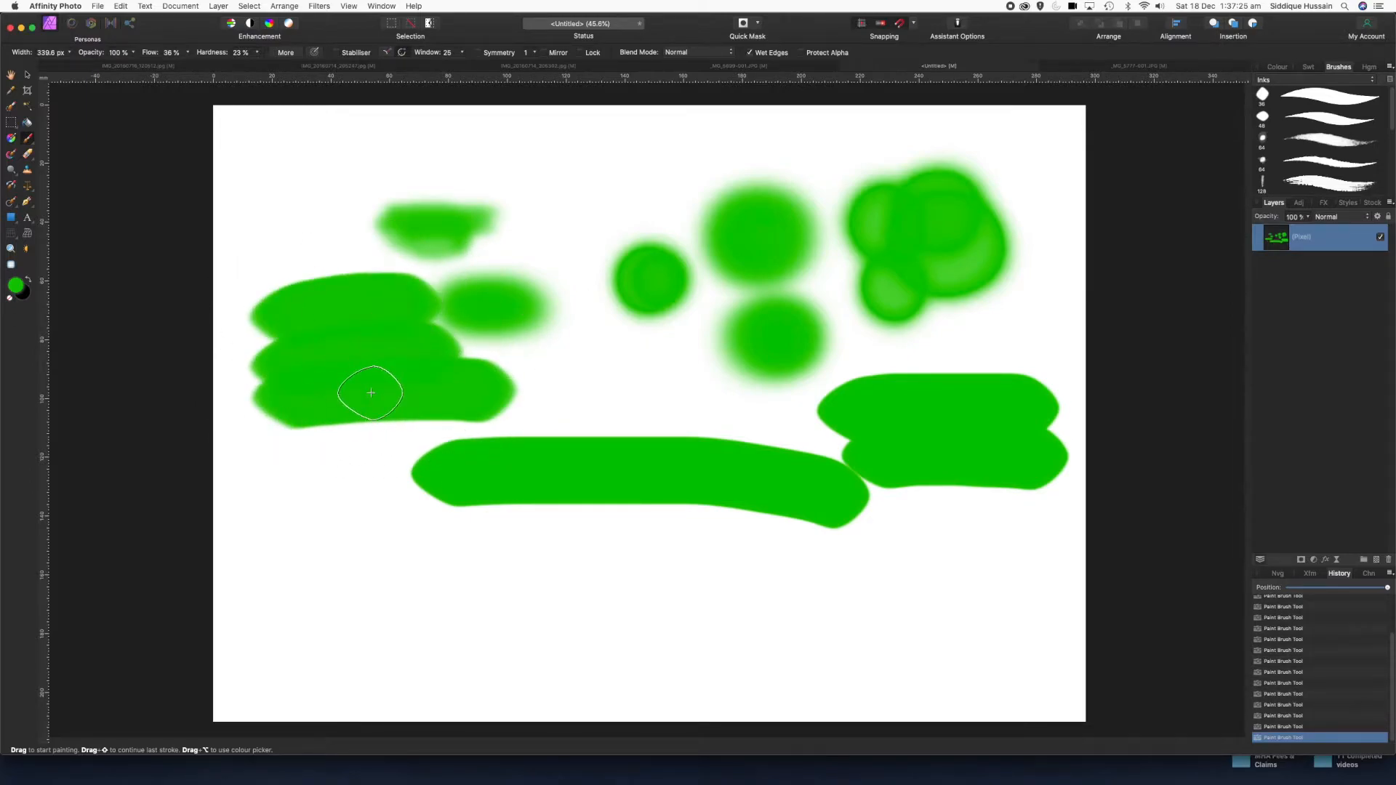
pyautogui.moveTo(649, 390); pyautogui.dragTo(541, 381)
pyautogui.moveTo(404, 604)
pyautogui.mouseDown()
pyautogui.moveTo(519, 569)
pyautogui.moveTo(575, 569)
pyautogui.mouseUp()
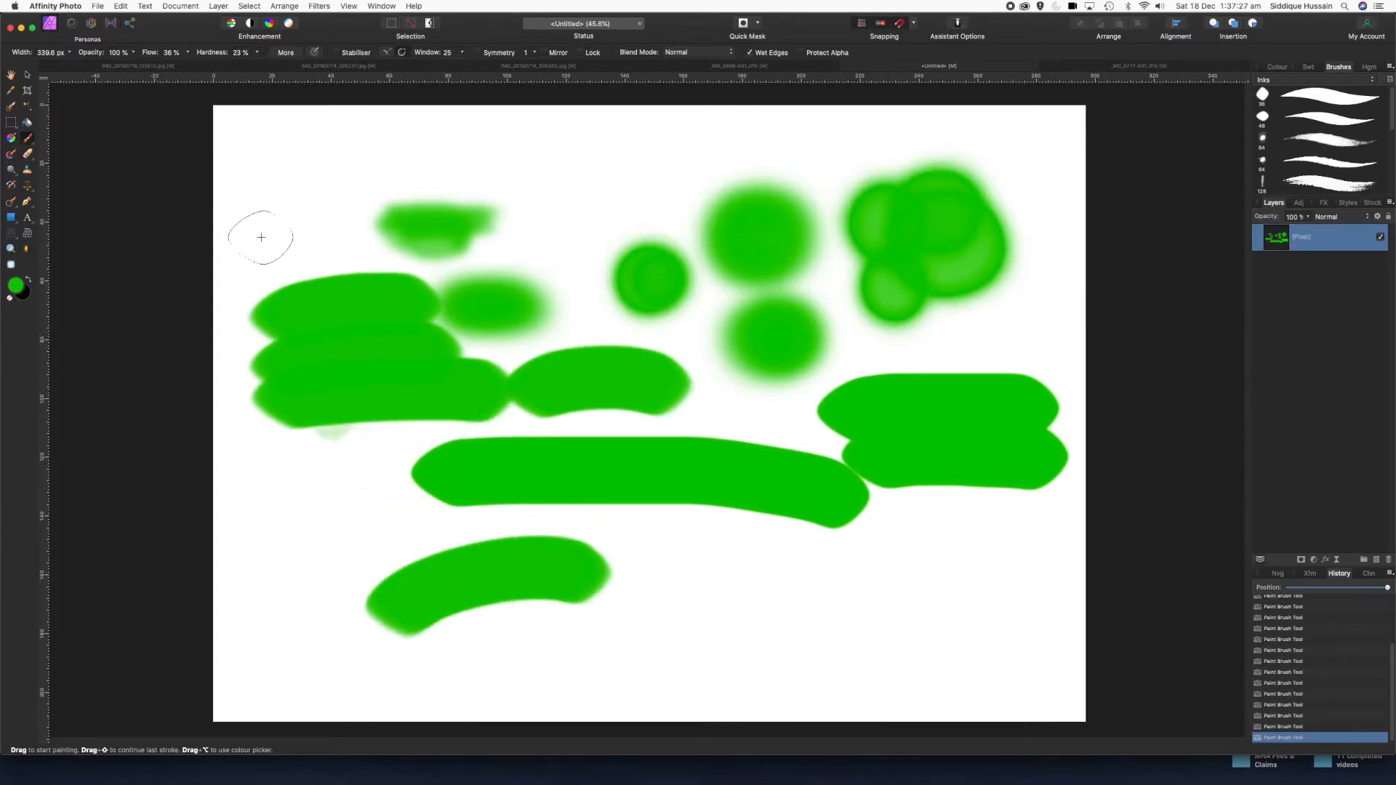
# - Set the flow to 100%, paint overlapping strokes at the canvas's lower right, add test dabs and undo the last one
pyautogui.click(188, 54)
pyautogui.moveTo(234, 67); pyautogui.dragTo(258, 67)
pyautogui.moveTo(951, 606)
pyautogui.mouseDown()
pyautogui.moveTo(842, 582)
pyautogui.moveTo(702, 614)
pyautogui.moveTo(945, 619)
pyautogui.moveTo(781, 619)
pyautogui.moveTo(728, 637)
pyautogui.moveTo(899, 643)
pyautogui.moveTo(699, 651)
pyautogui.mouseUp()
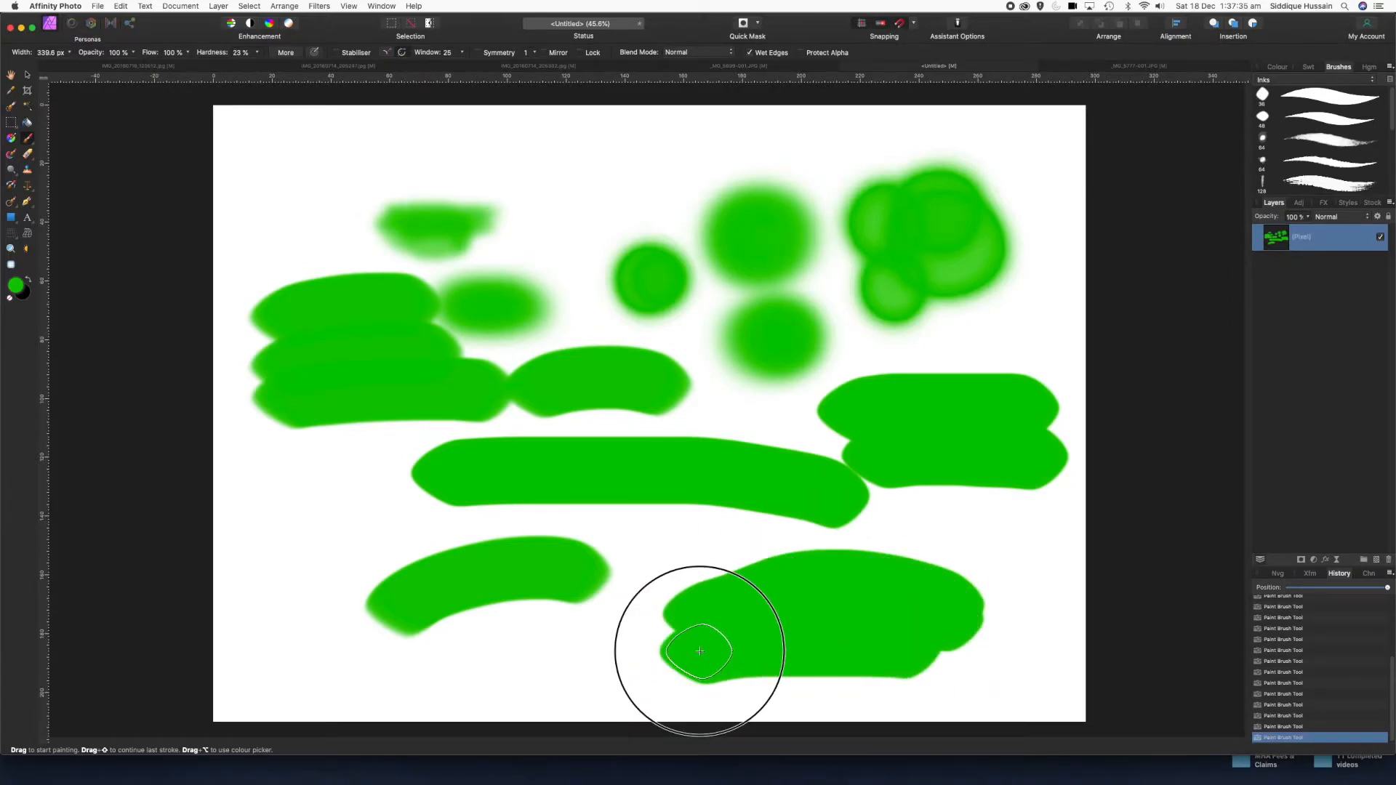
pyautogui.click(559, 596)
pyautogui.press('super+z')
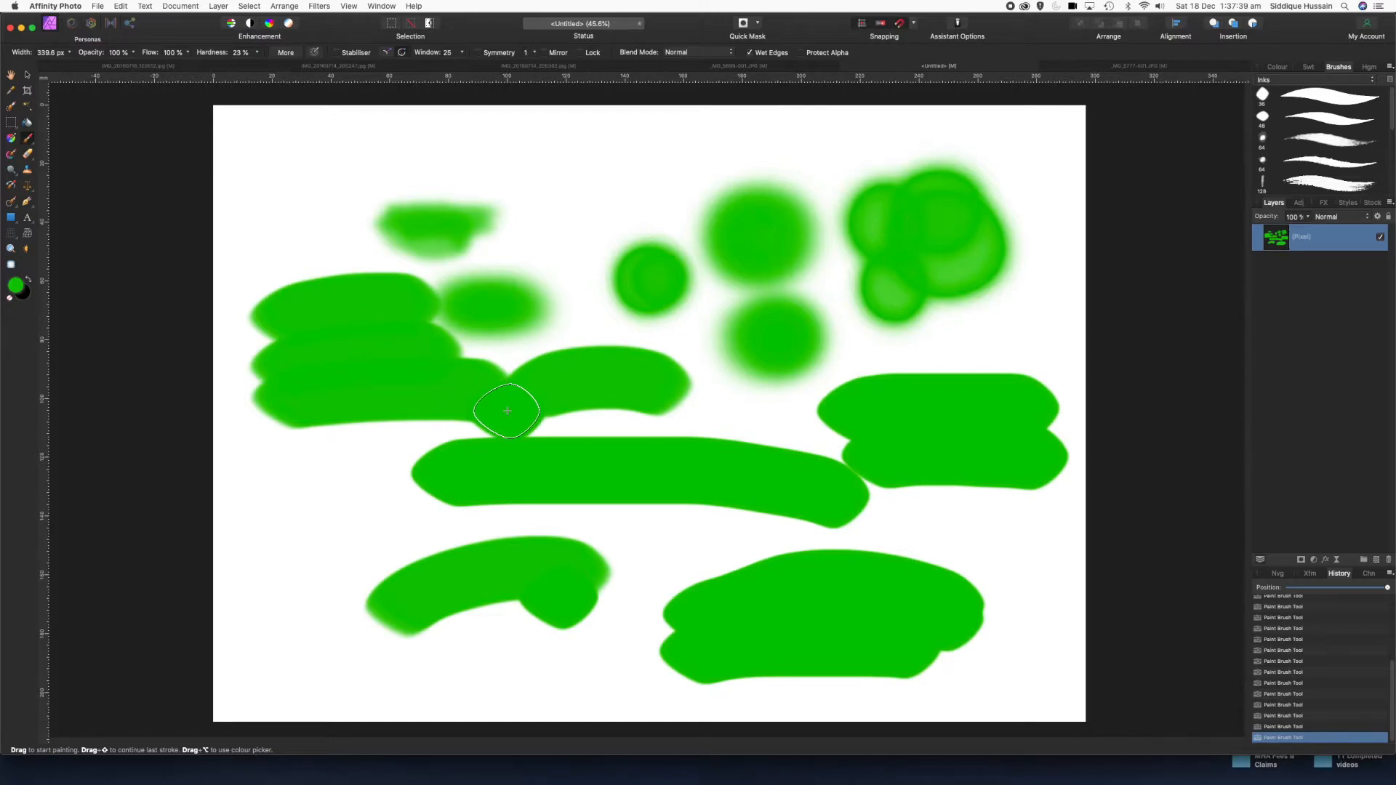
# - Rewind the history to its start to remove all green strokes from the canvas
pyautogui.scroll(-1, 552, 400)
pyautogui.scroll(-1, 552, 400)
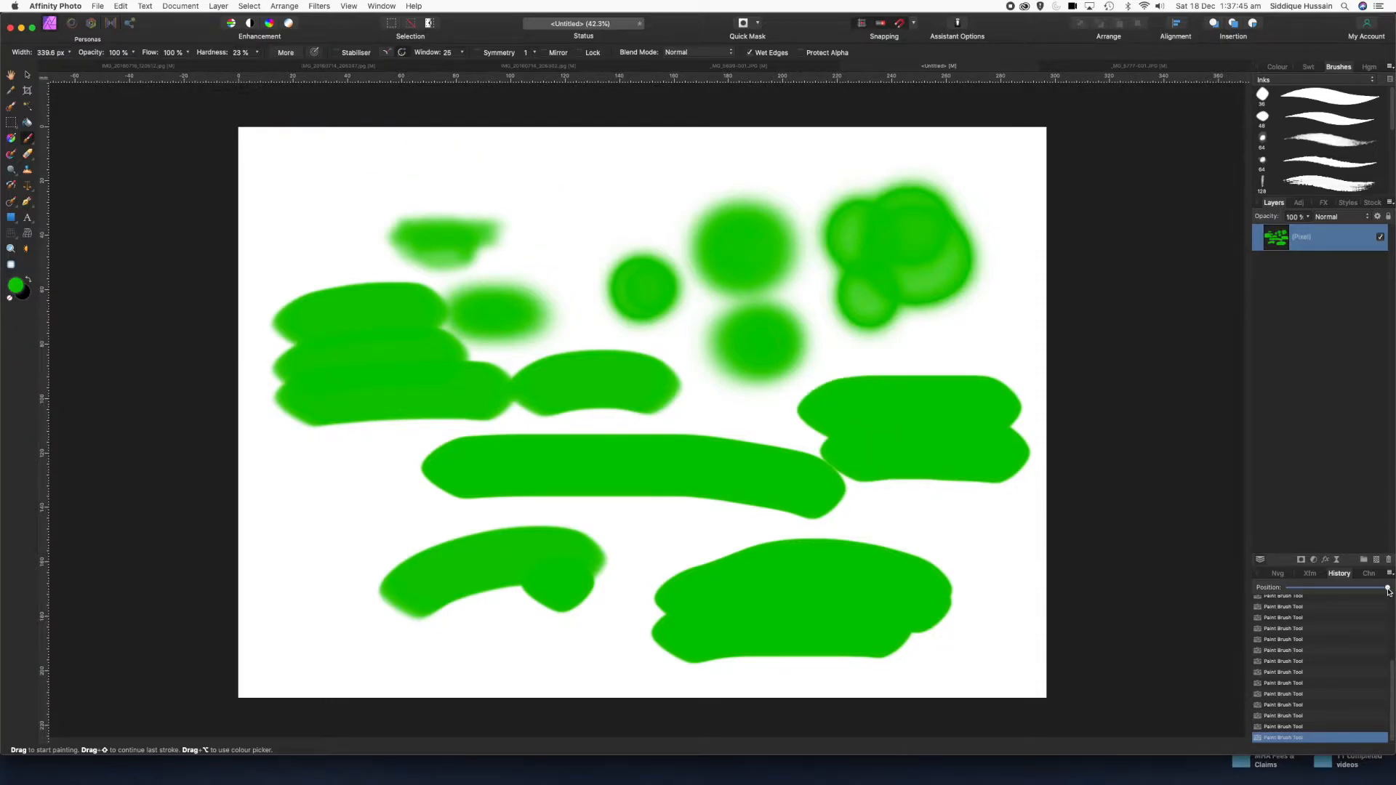
pyautogui.moveTo(1388, 591); pyautogui.dragTo(1274, 591)
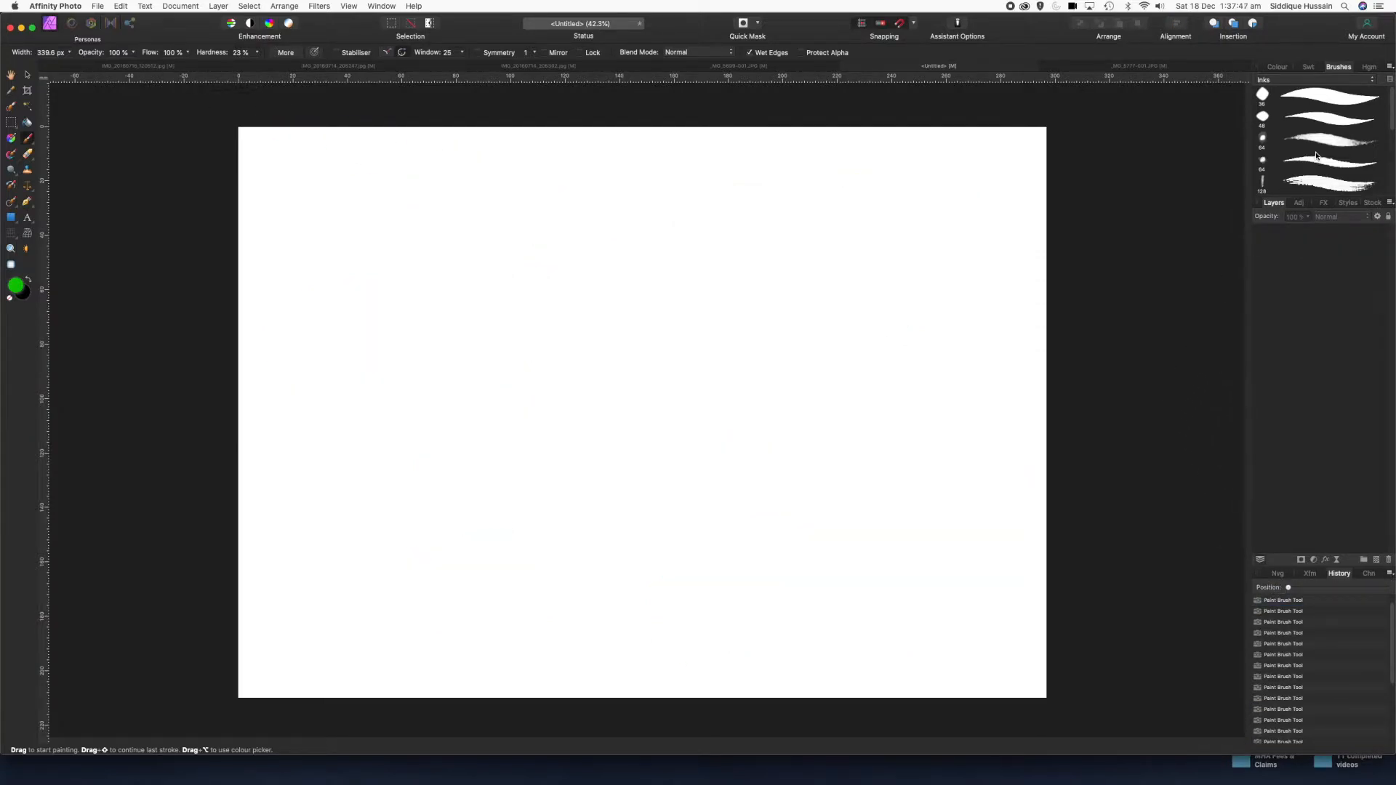
# - Switch the brush category to Acrylics
pyautogui.click(1330, 78)
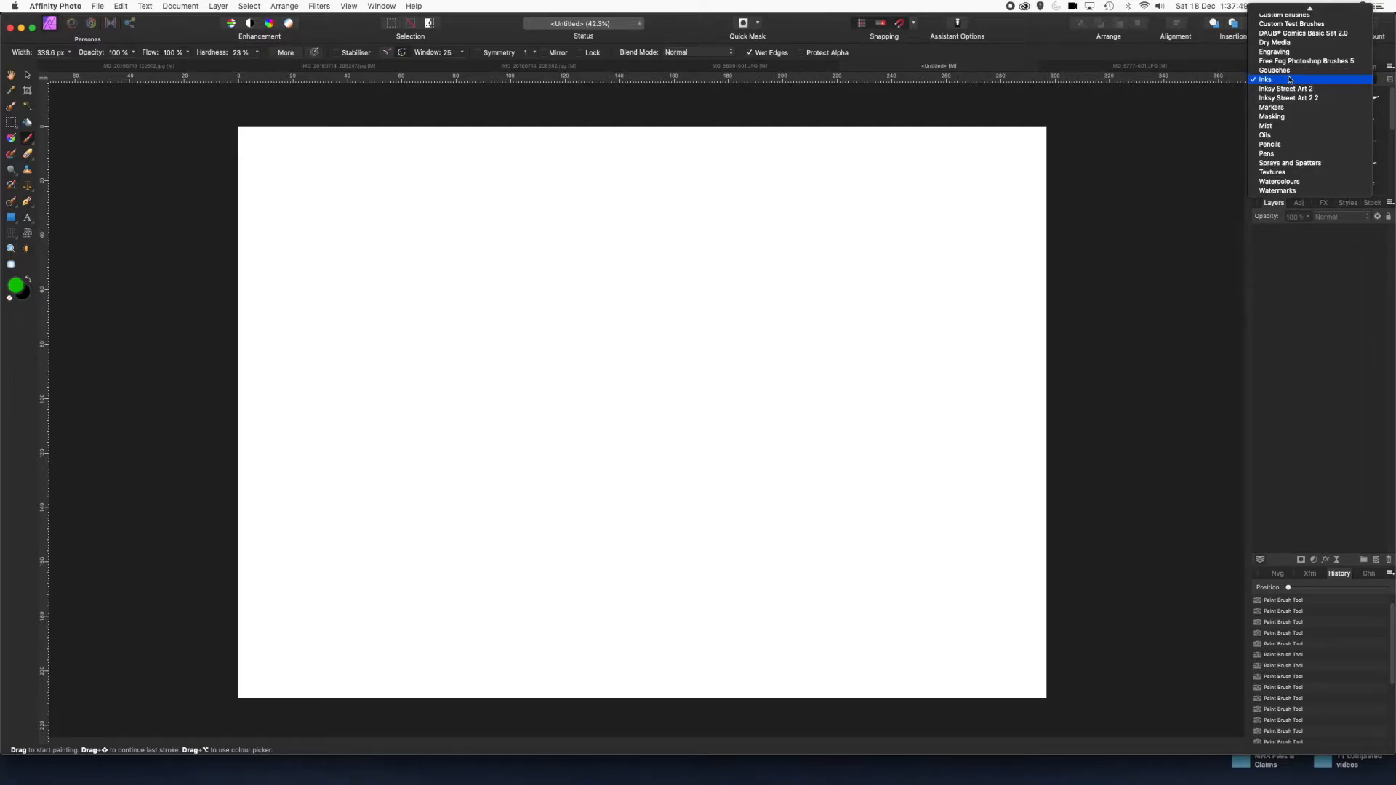
pyautogui.scroll(2, 1285, 52)
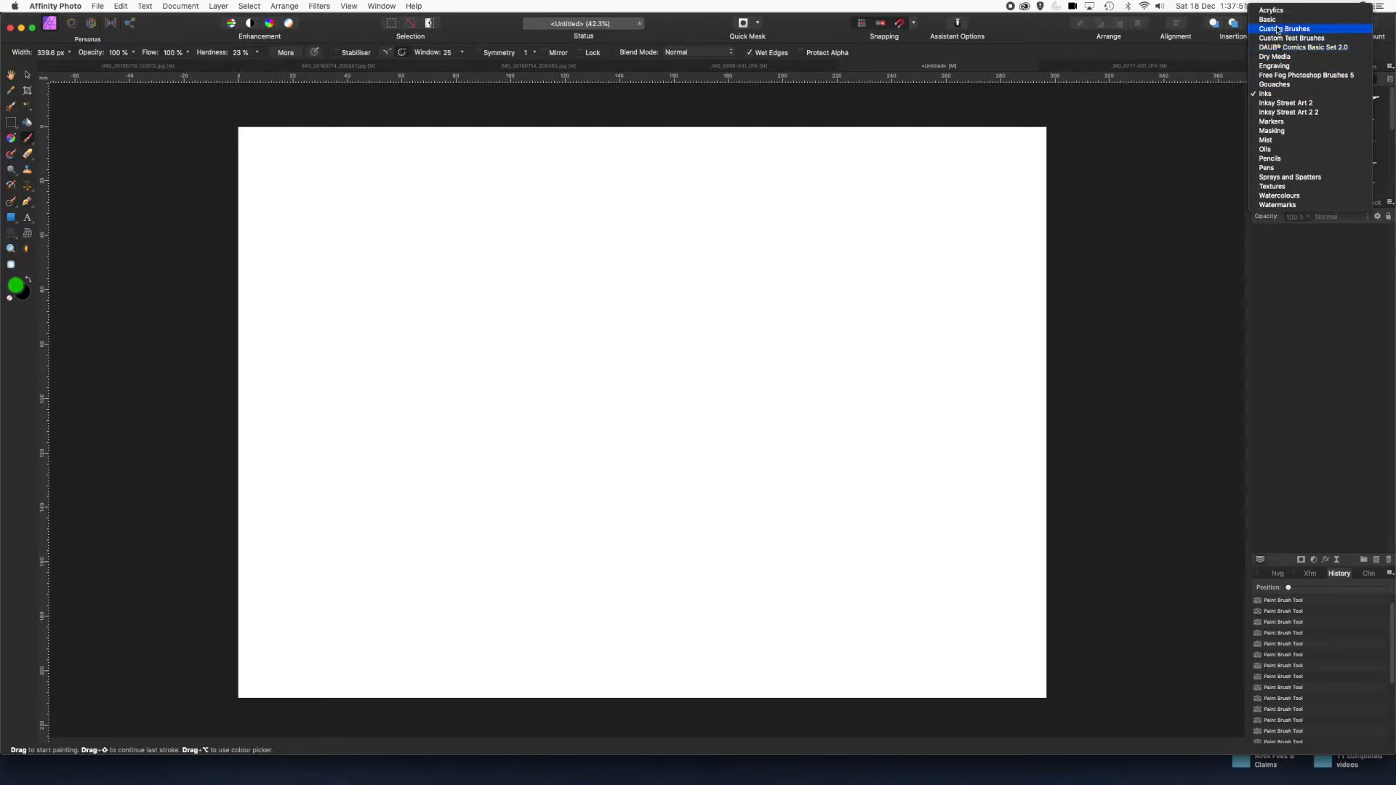
pyautogui.click(1272, 10)
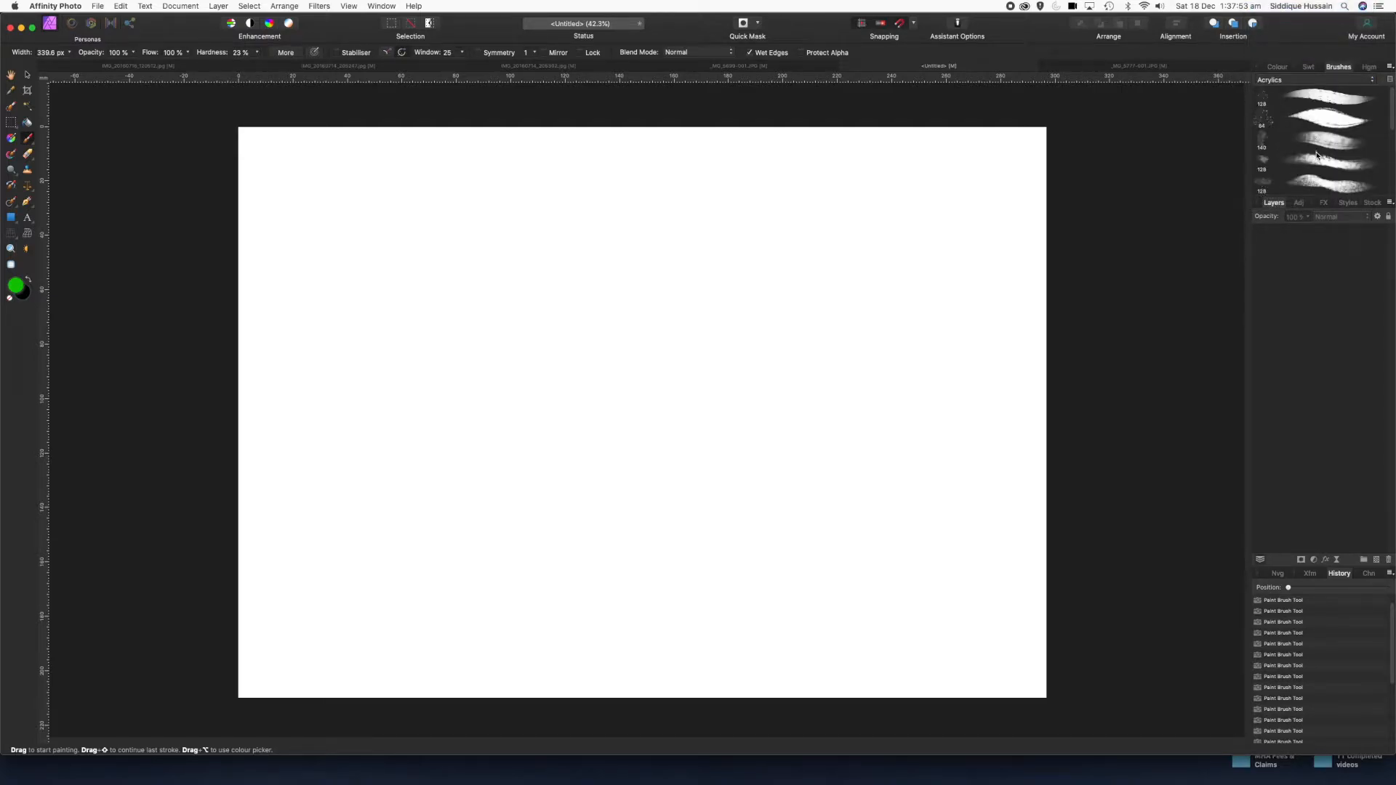
# - Select the Textured Acrylic brush, enlarge it to 212.9 px and set its colour to dark red
pyautogui.doubleClick(1329, 143)
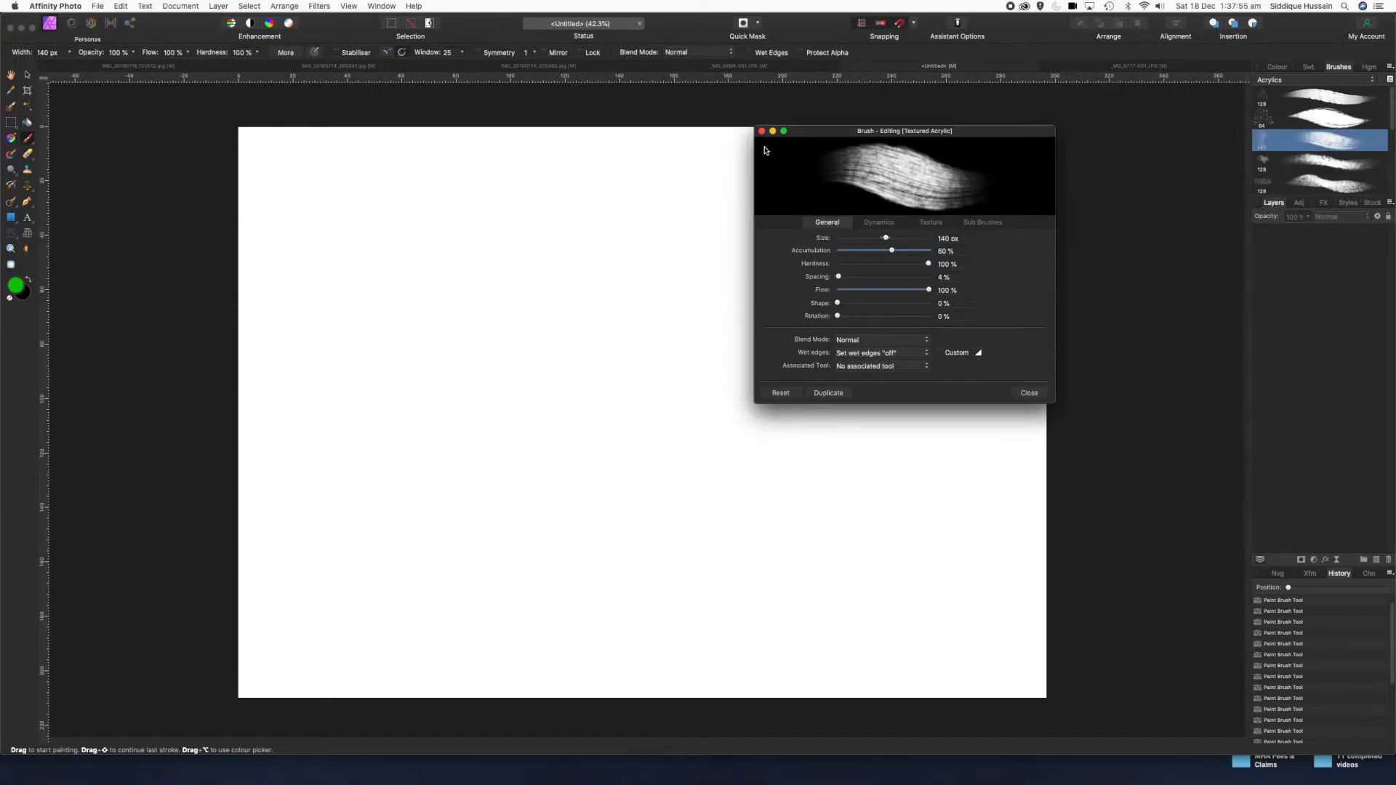
pyautogui.click(762, 132)
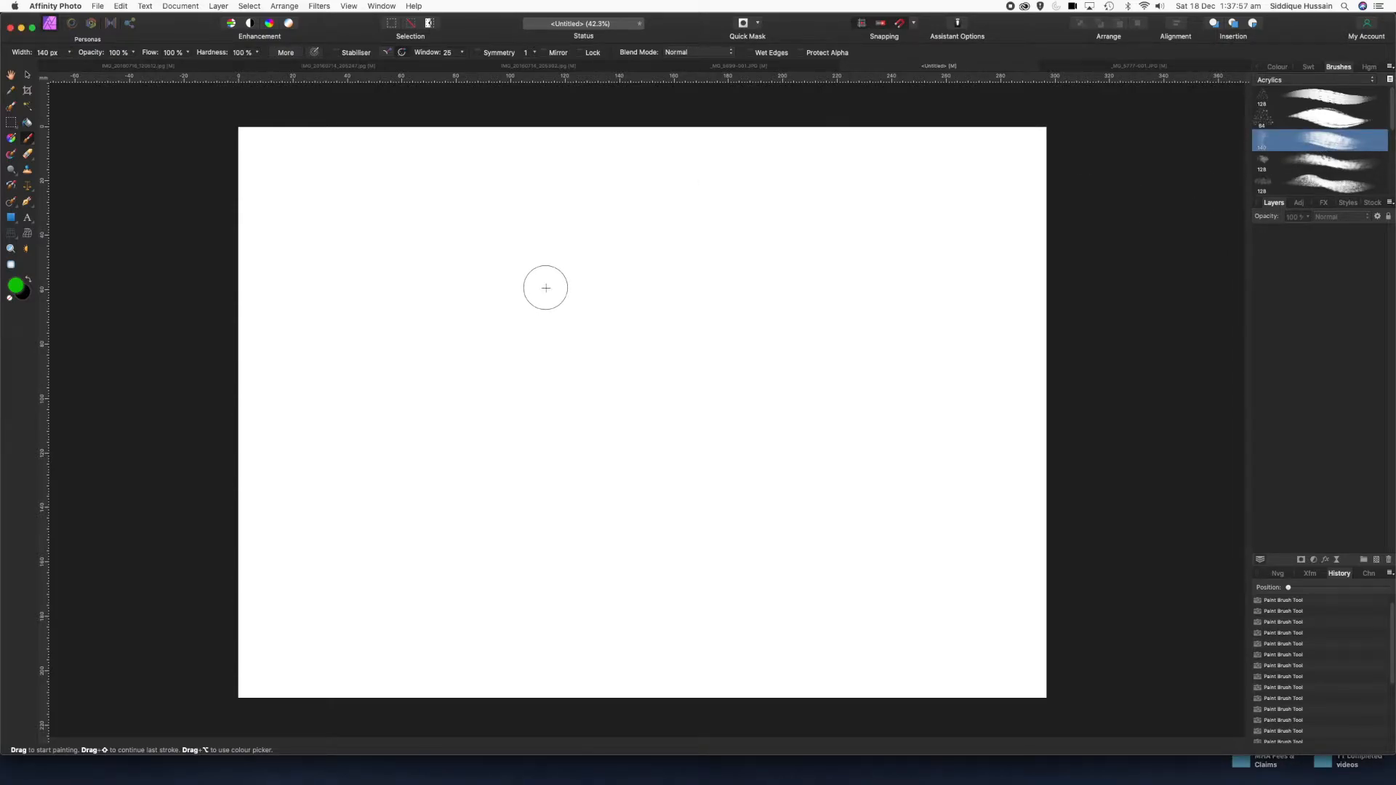
pyautogui.press(']')
pyautogui.press(']')
pyautogui.press(']')
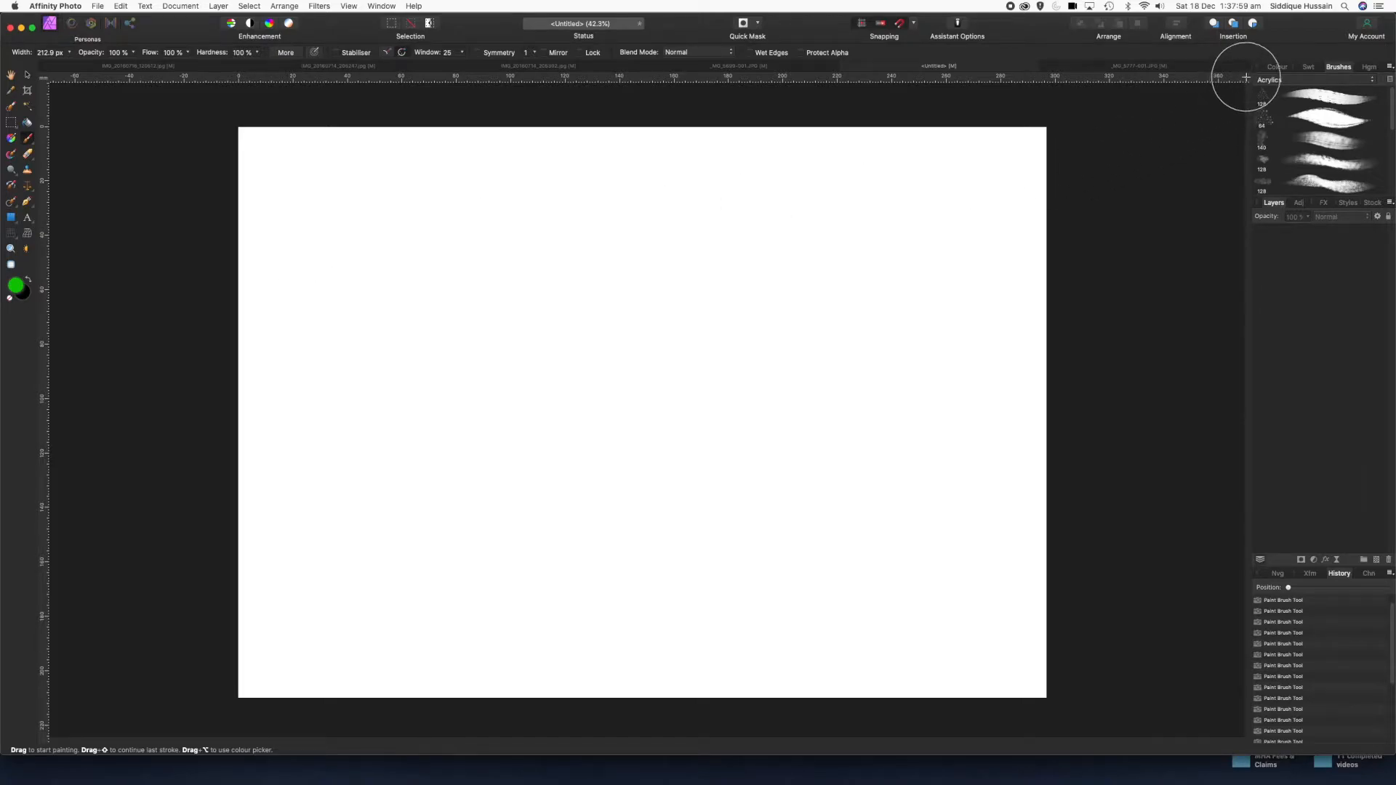
pyautogui.click(1273, 67)
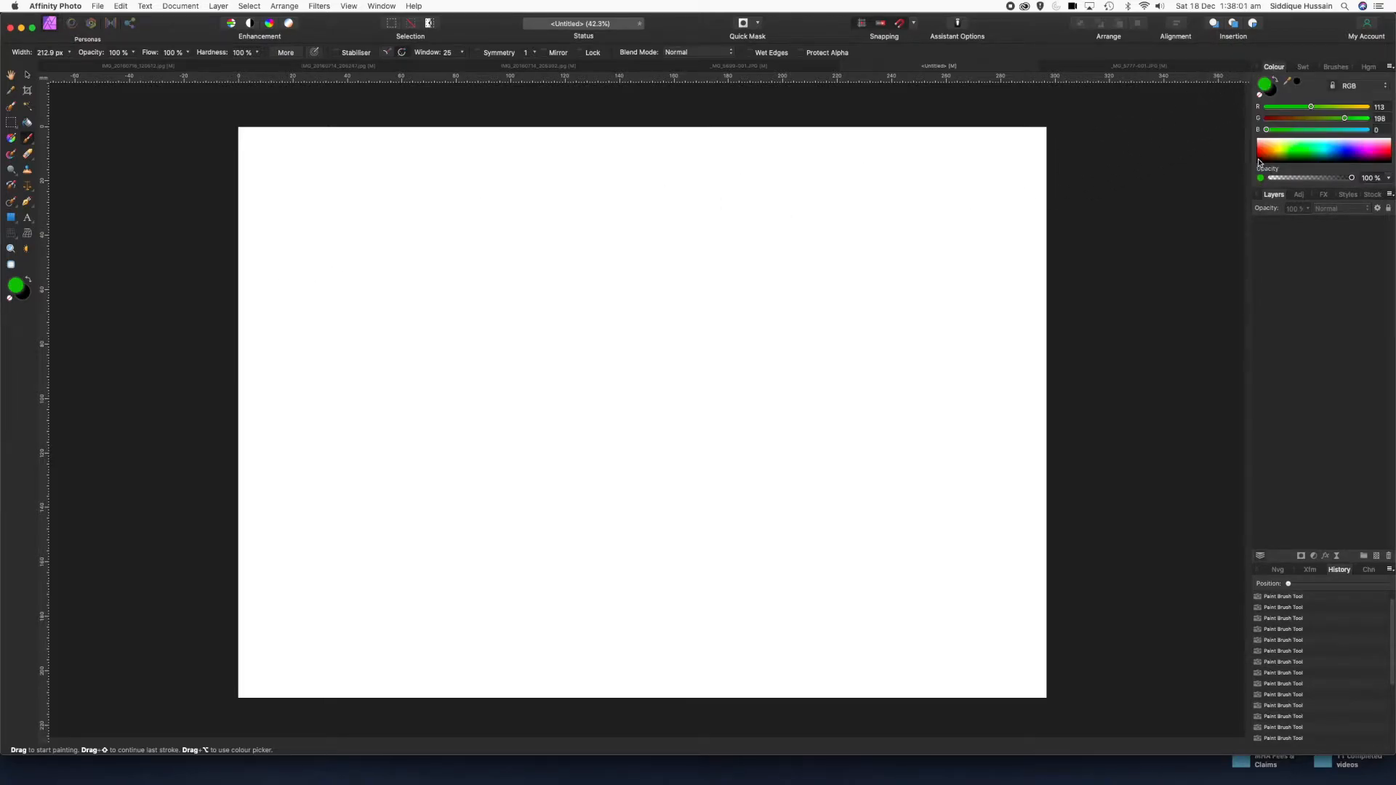
pyautogui.click(1265, 159)
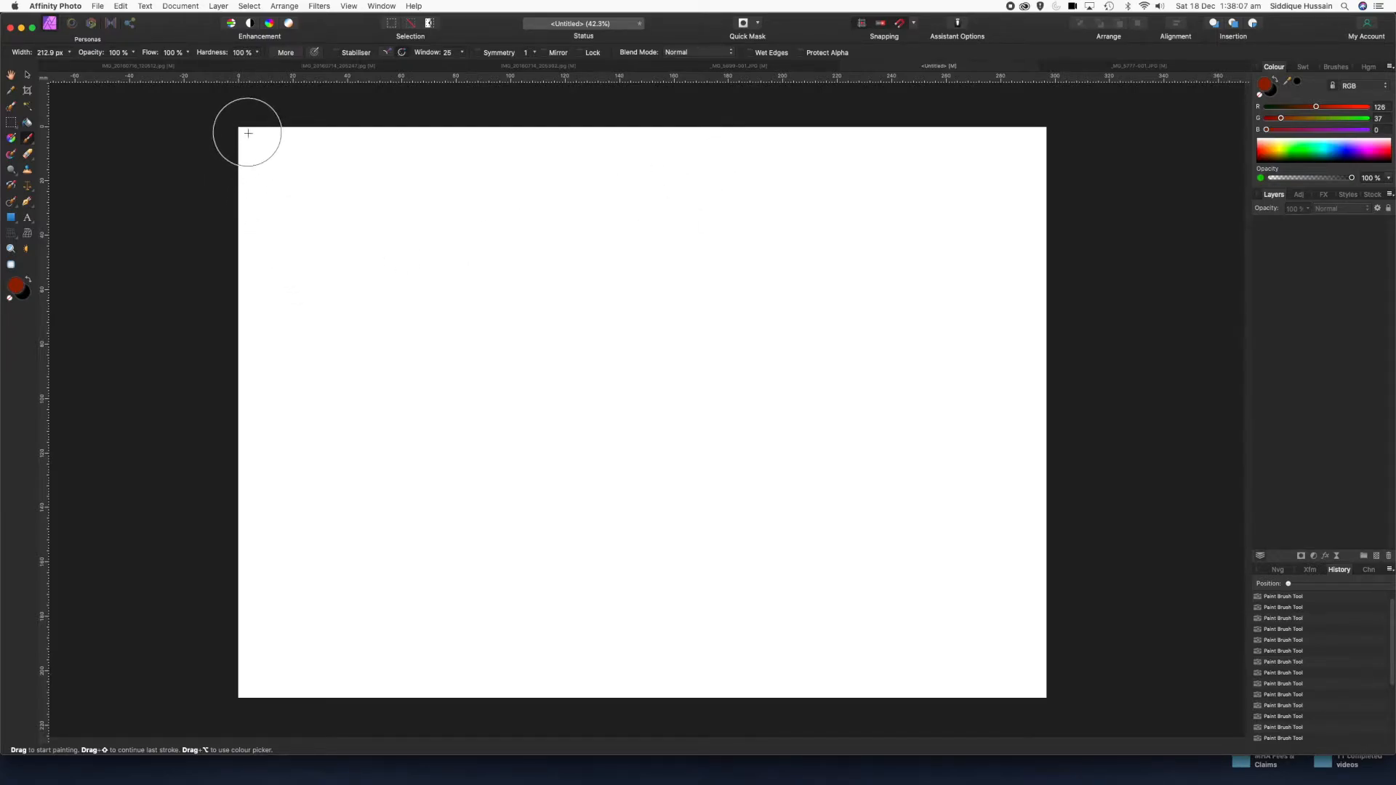
# - Paint freehand strokes along the canvas's four edges, repainting the right one, and remove them all through the history
pyautogui.moveTo(248, 133); pyautogui.dragTo(253, 703)
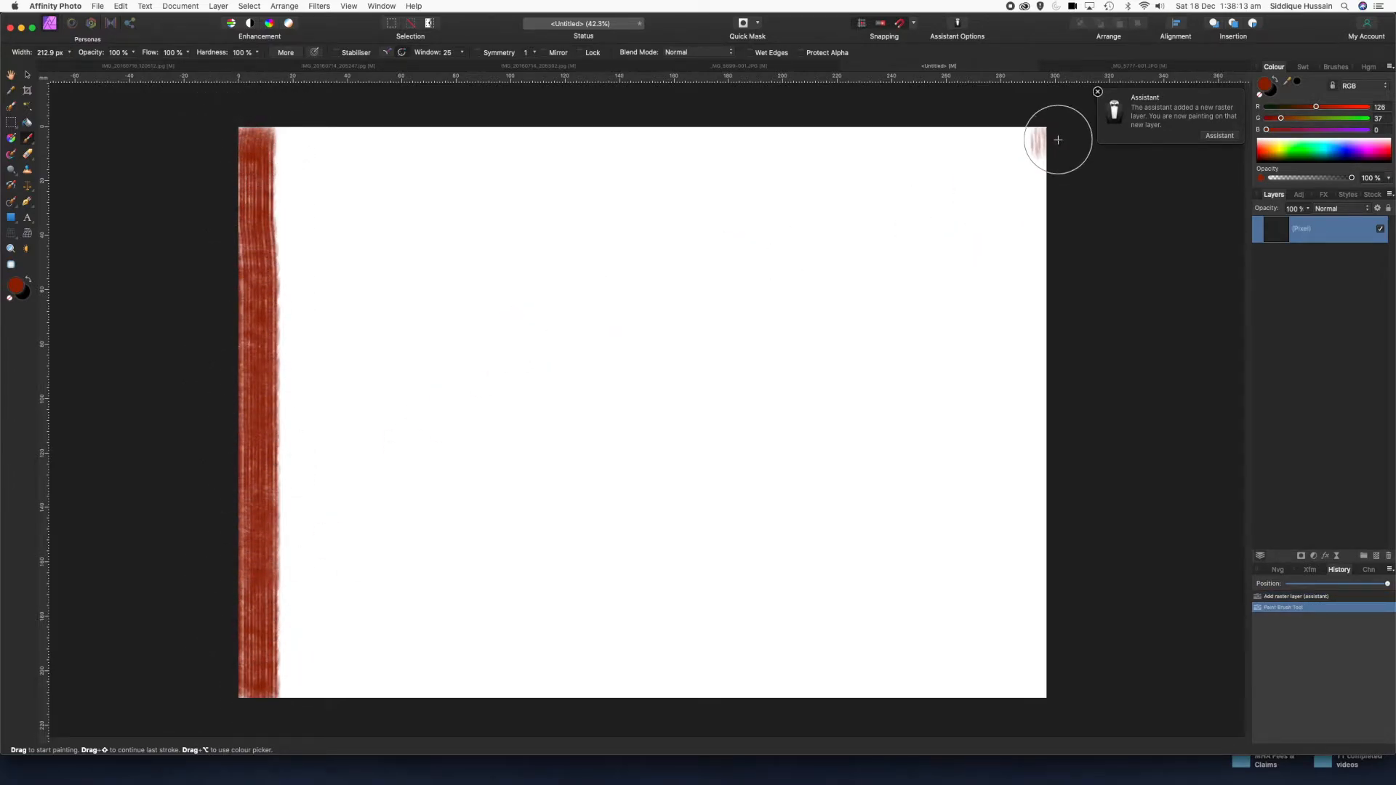
pyautogui.moveTo(1045, 134); pyautogui.dragTo(249, 141)
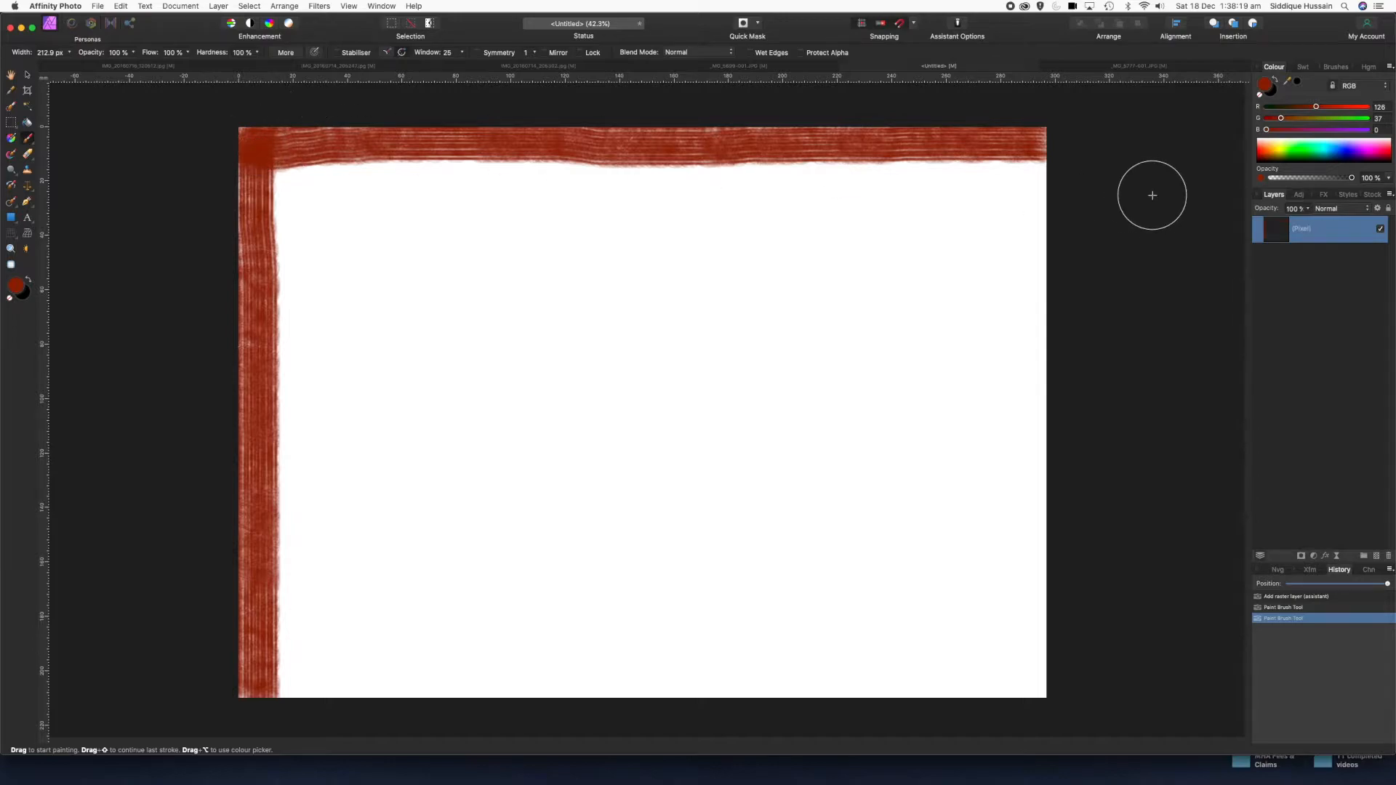
pyautogui.moveTo(1035, 145)
pyautogui.mouseDown()
pyautogui.moveTo(1016, 343)
pyautogui.moveTo(1030, 749)
pyautogui.mouseUp()
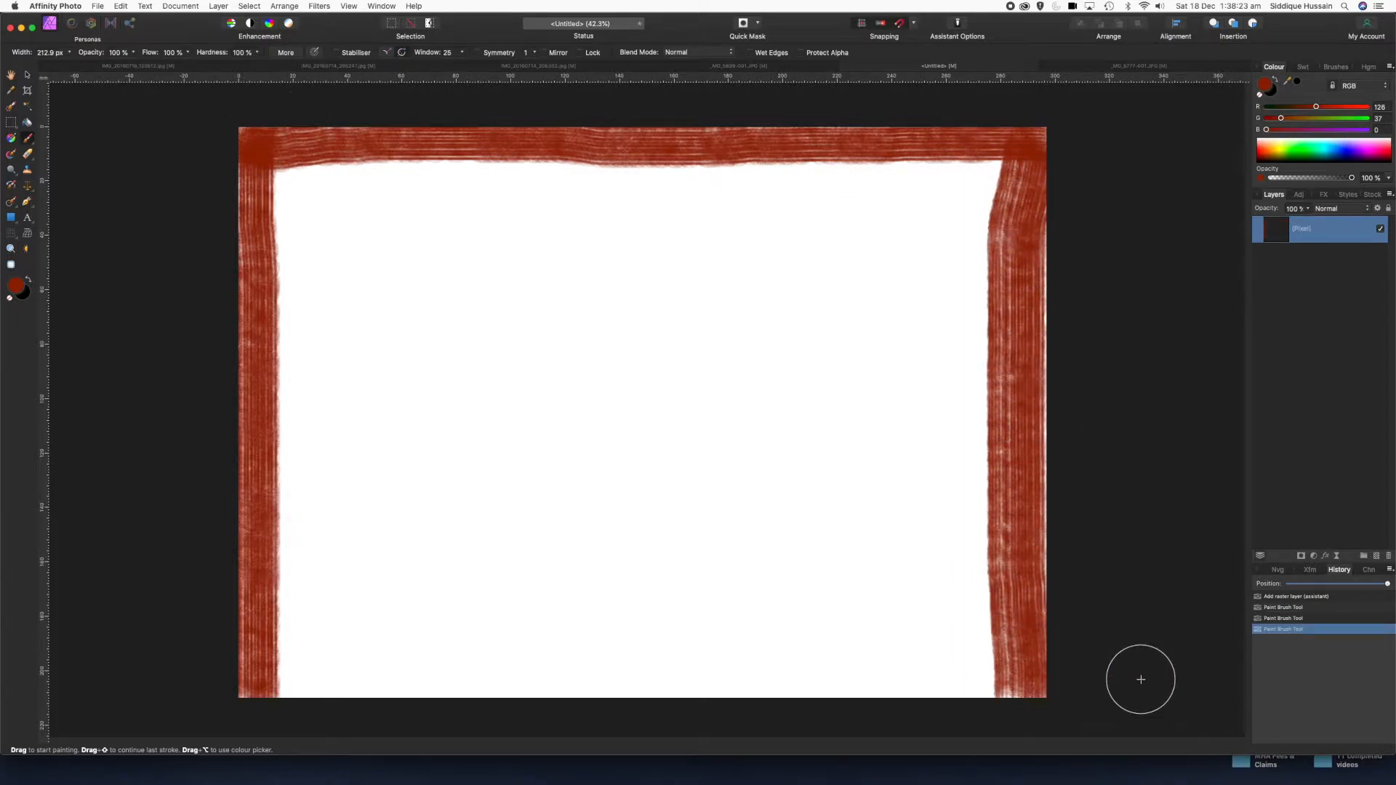
pyautogui.click(1274, 618)
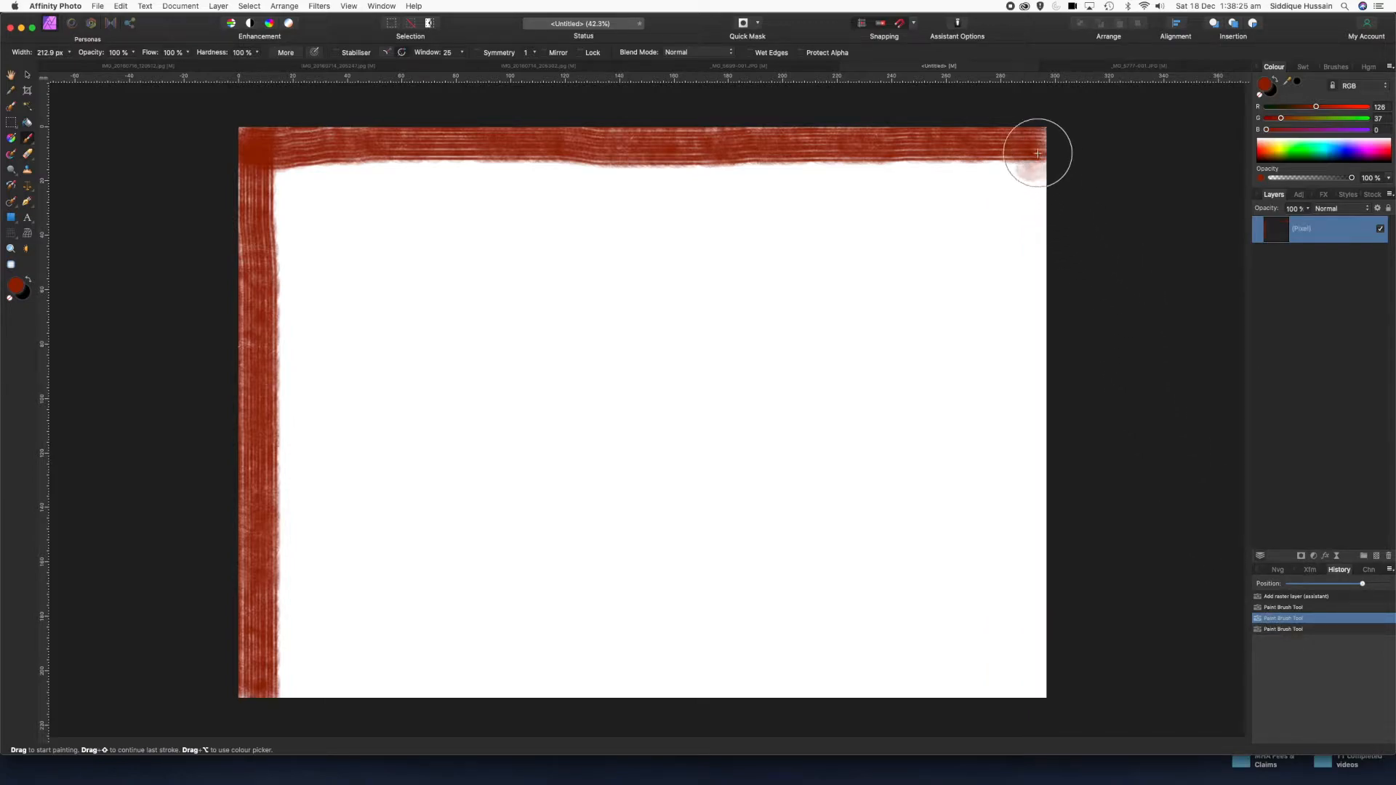
pyautogui.moveTo(1039, 145)
pyautogui.mouseDown()
pyautogui.moveTo(1036, 716)
pyautogui.moveTo(1015, 694)
pyautogui.moveTo(1030, 689)
pyautogui.moveTo(206, 691)
pyautogui.mouseUp()
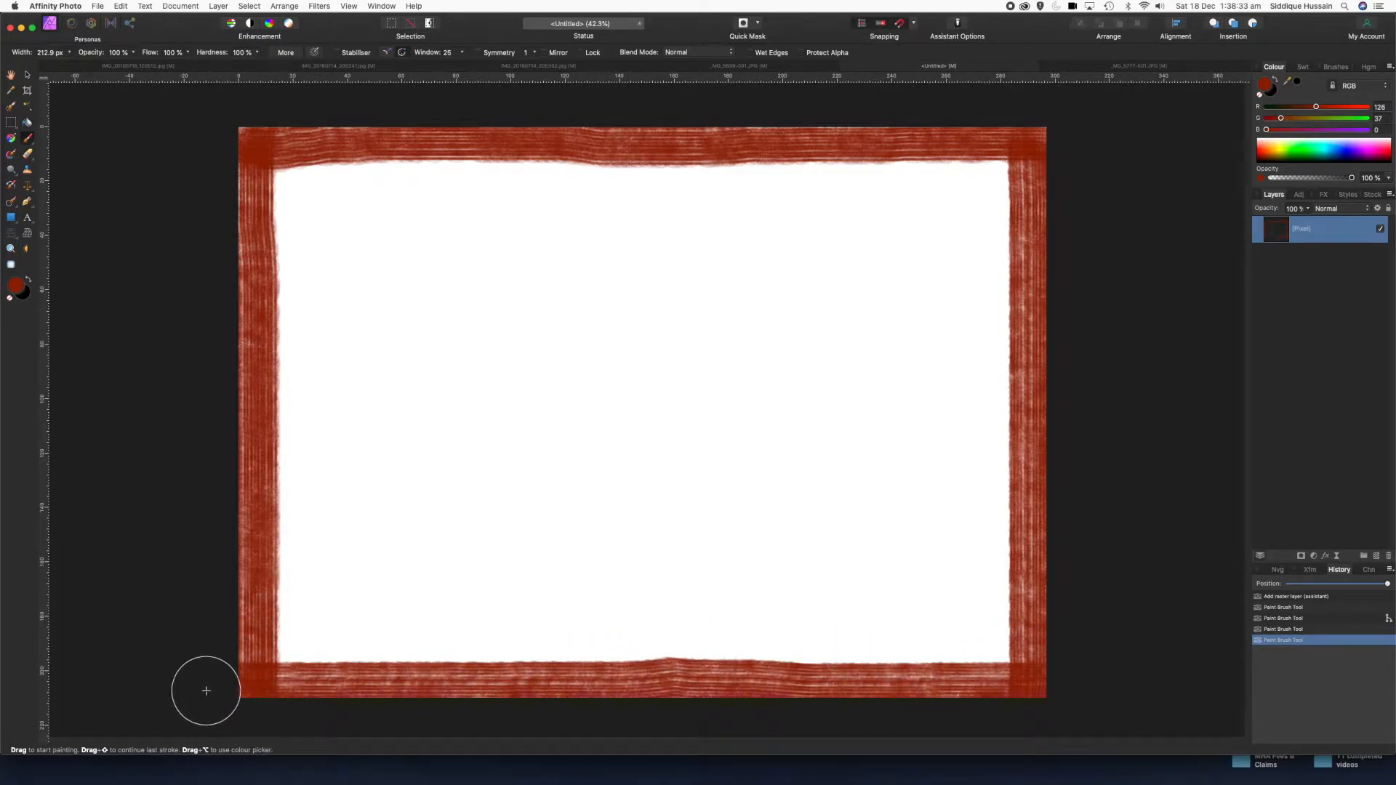
pyautogui.click(1284, 608)
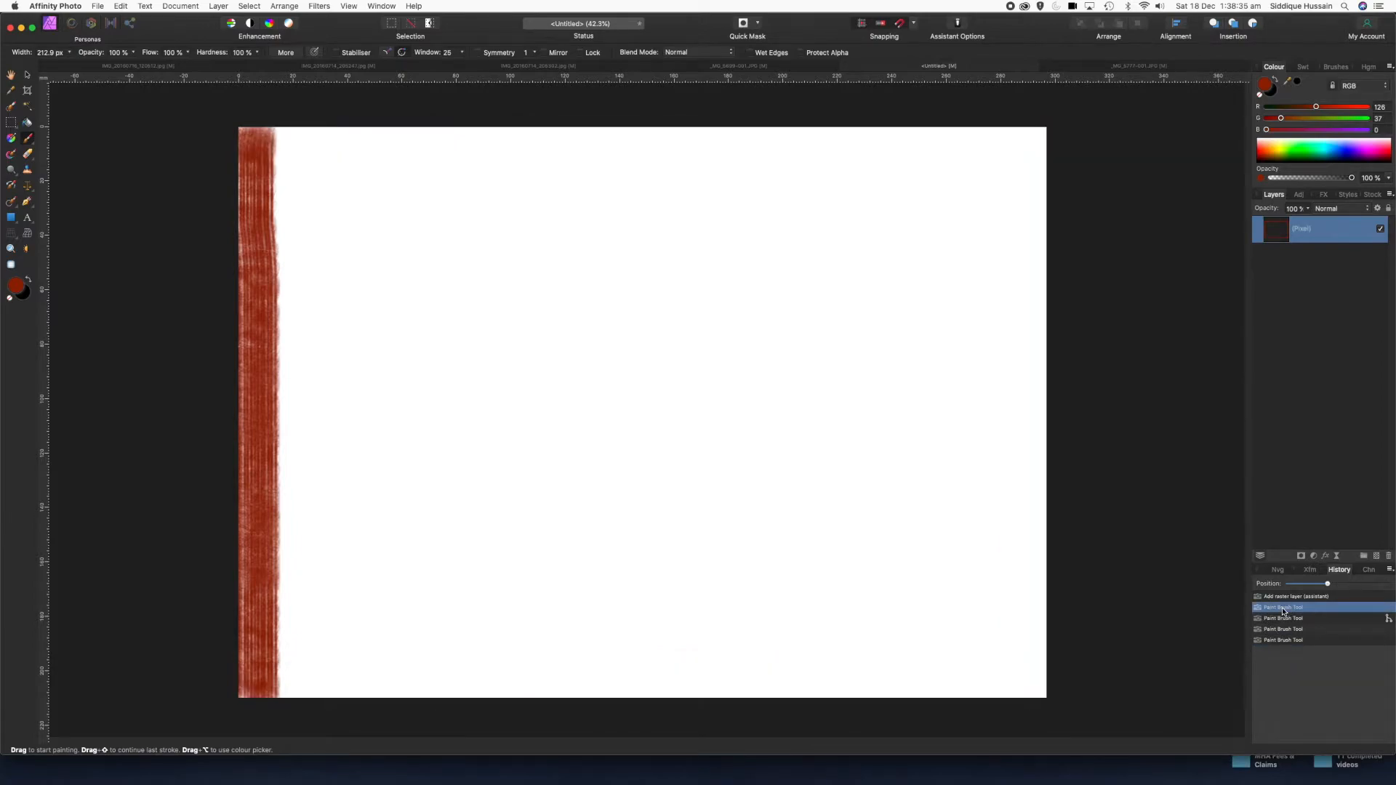
pyautogui.click(1283, 596)
# - Try connected straight strokes down the canvas's right edge and roll the history back to the empty raster layer
pyautogui.moveTo(982, 327)
pyautogui.mouseDown()
pyautogui.moveTo(997, 194)
pyautogui.moveTo(1023, 149)
pyautogui.mouseUp()
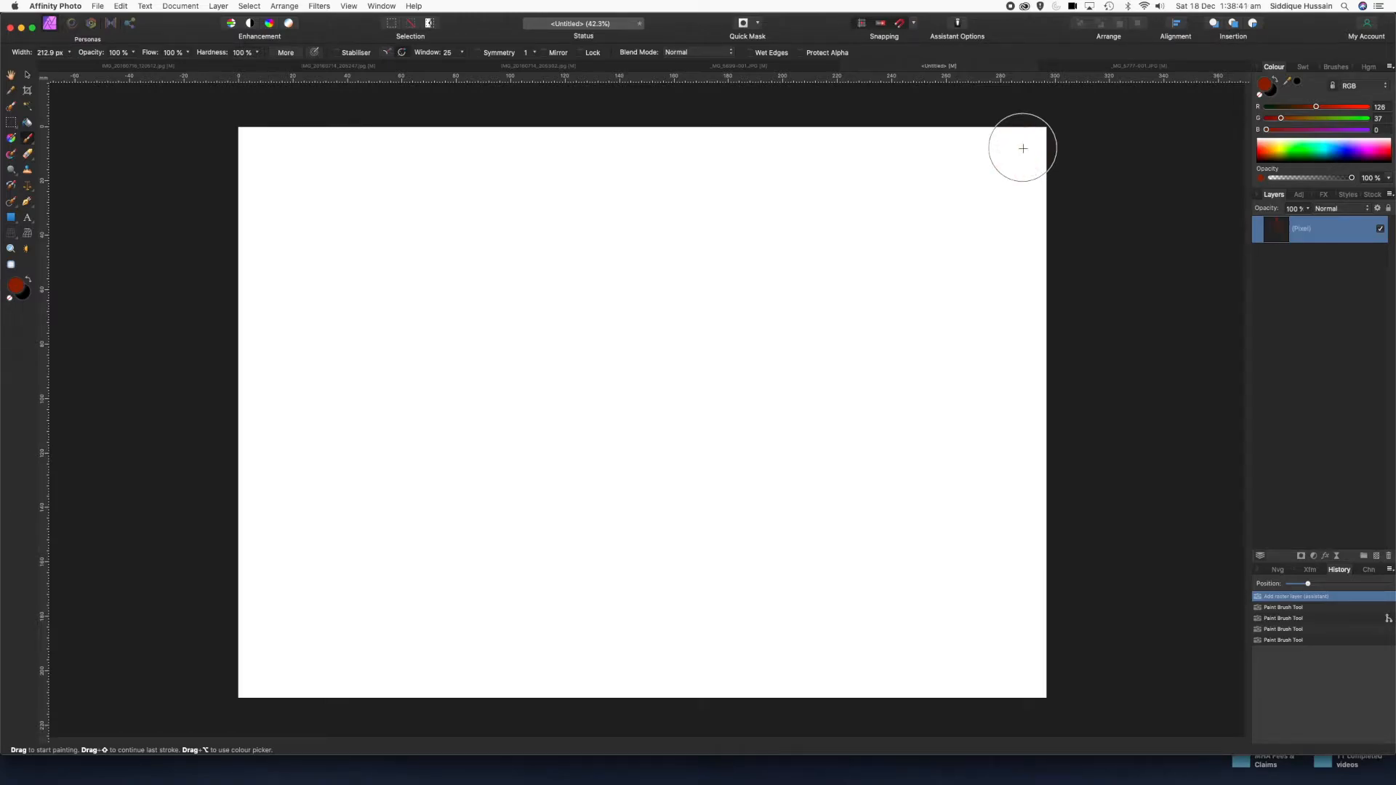
pyautogui.moveTo(1023, 148); pyautogui.dragTo(1042, 131)
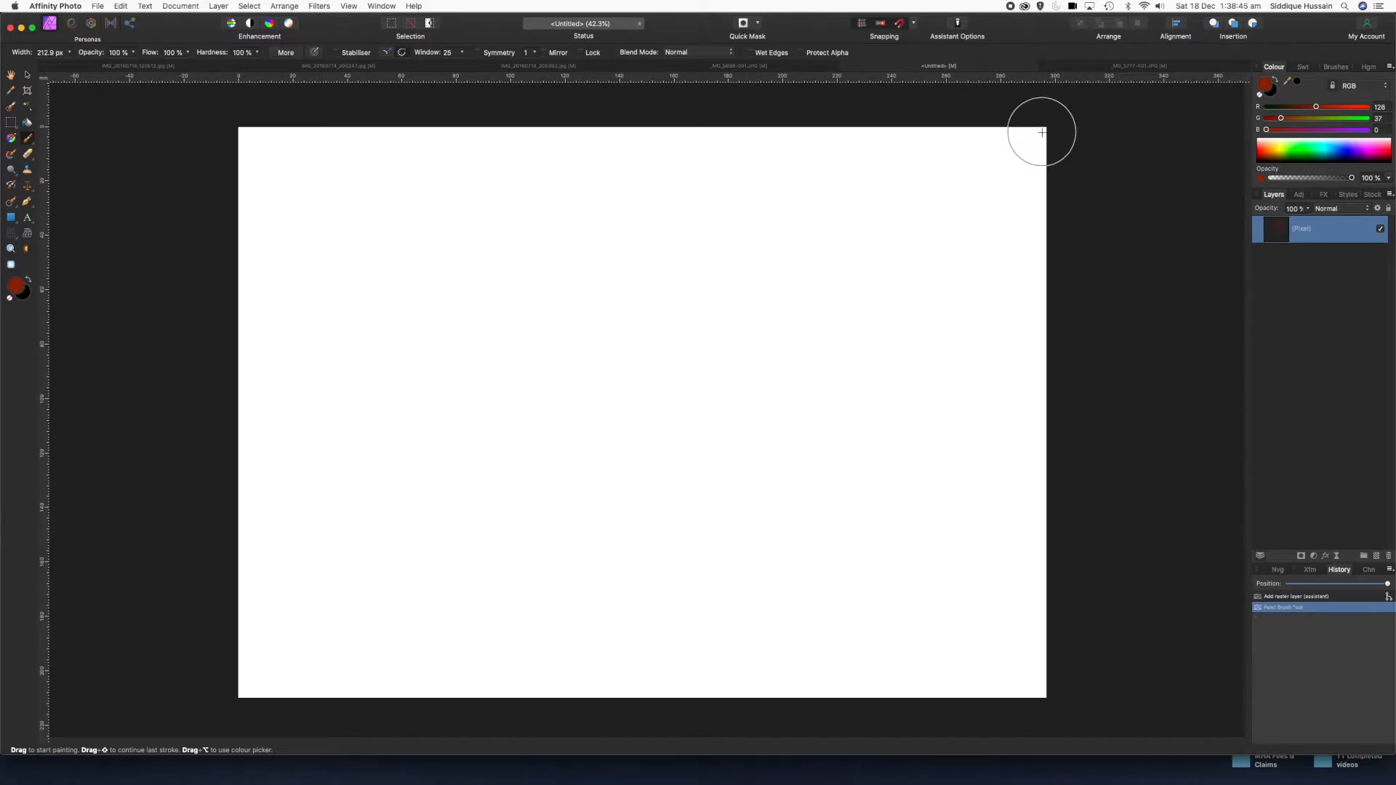
pyautogui.keyDown('shift'); pyautogui.click(1040, 692); pyautogui.keyUp('shift')
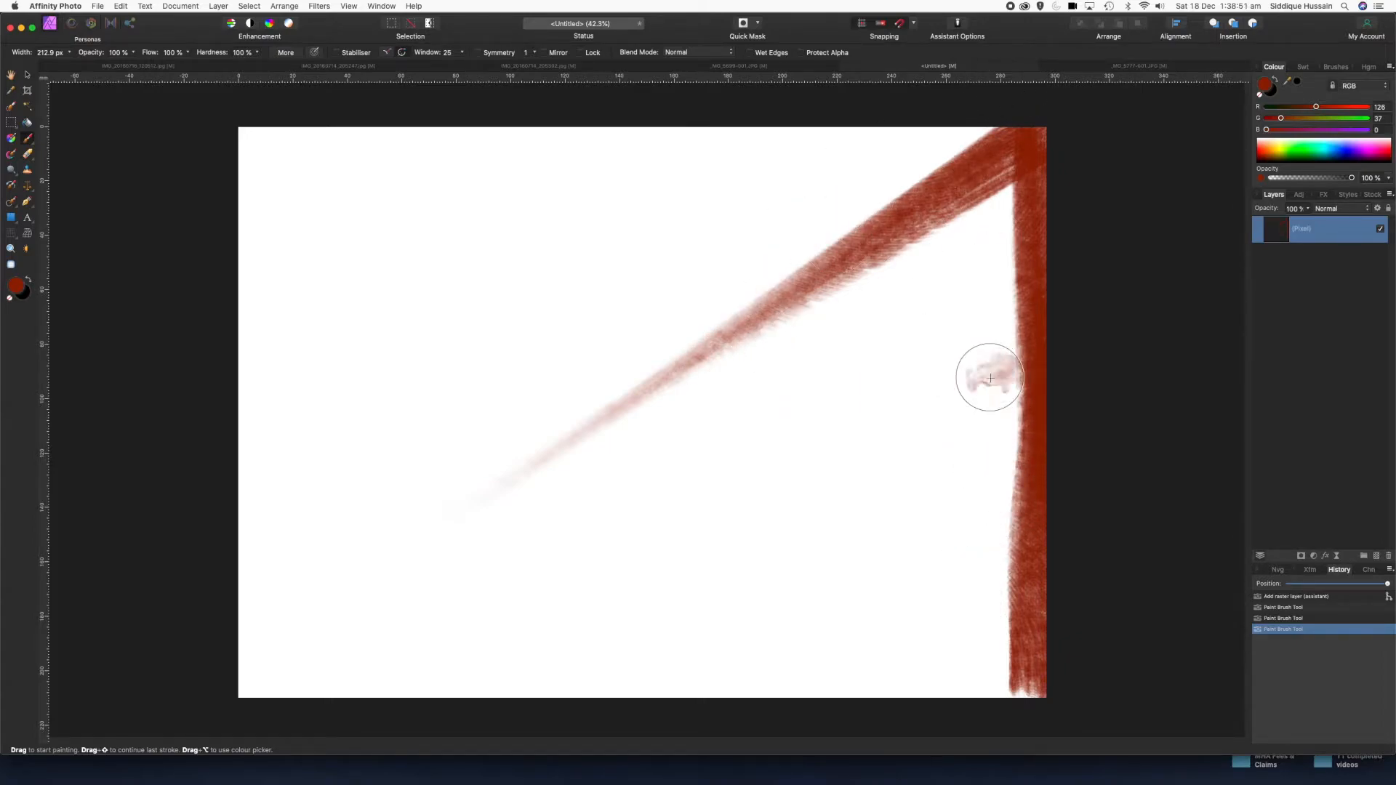
pyautogui.click(1286, 616)
pyautogui.click(1285, 607)
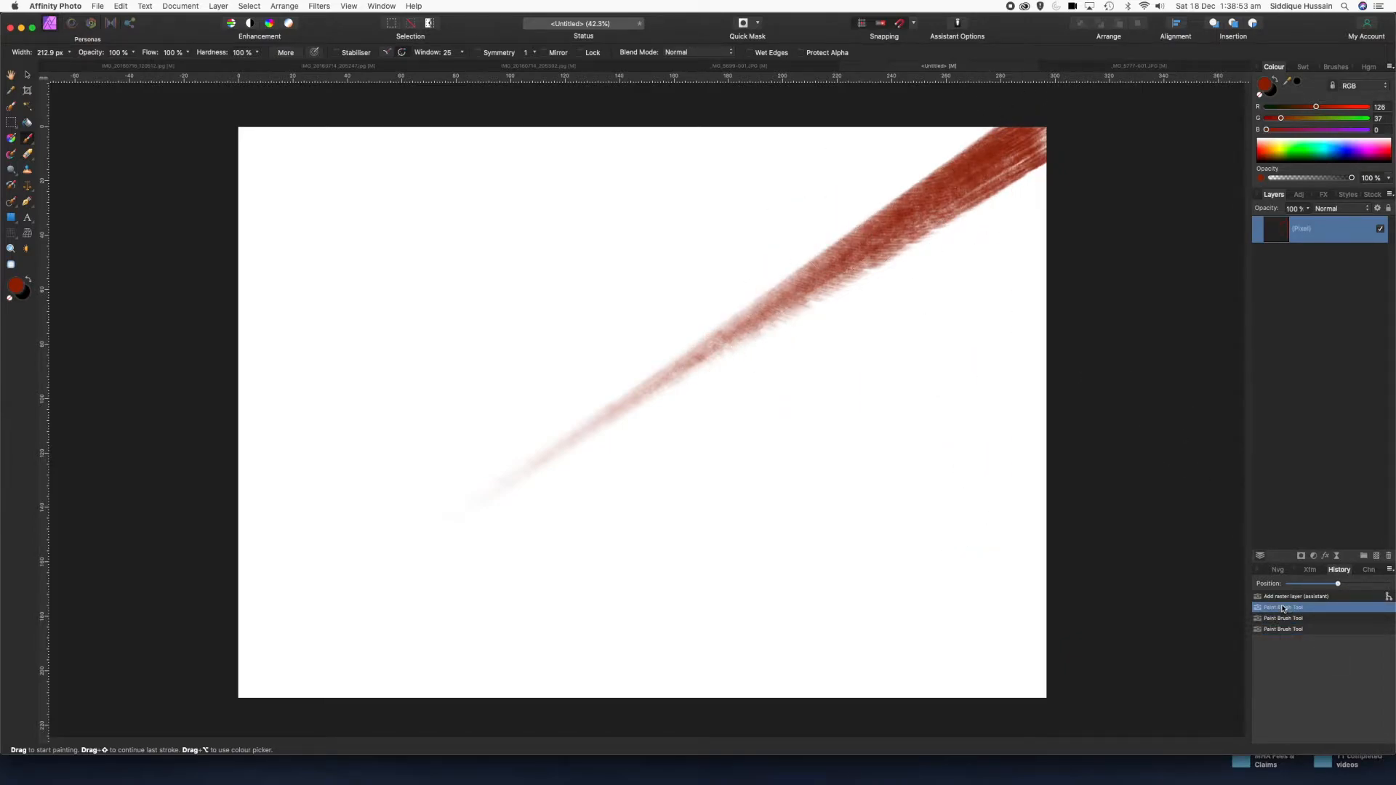
pyautogui.click(1281, 599)
# - Paint straight dark red strokes along all four edges of the canvas to form a frame
pyautogui.moveTo(1066, 175)
pyautogui.mouseDown()
pyautogui.moveTo(1044, 132)
pyautogui.moveTo(907, 124)
pyautogui.moveTo(240, 137)
pyautogui.moveTo(245, 715)
pyautogui.moveTo(673, 698)
pyautogui.moveTo(1074, 710)
pyautogui.mouseUp()
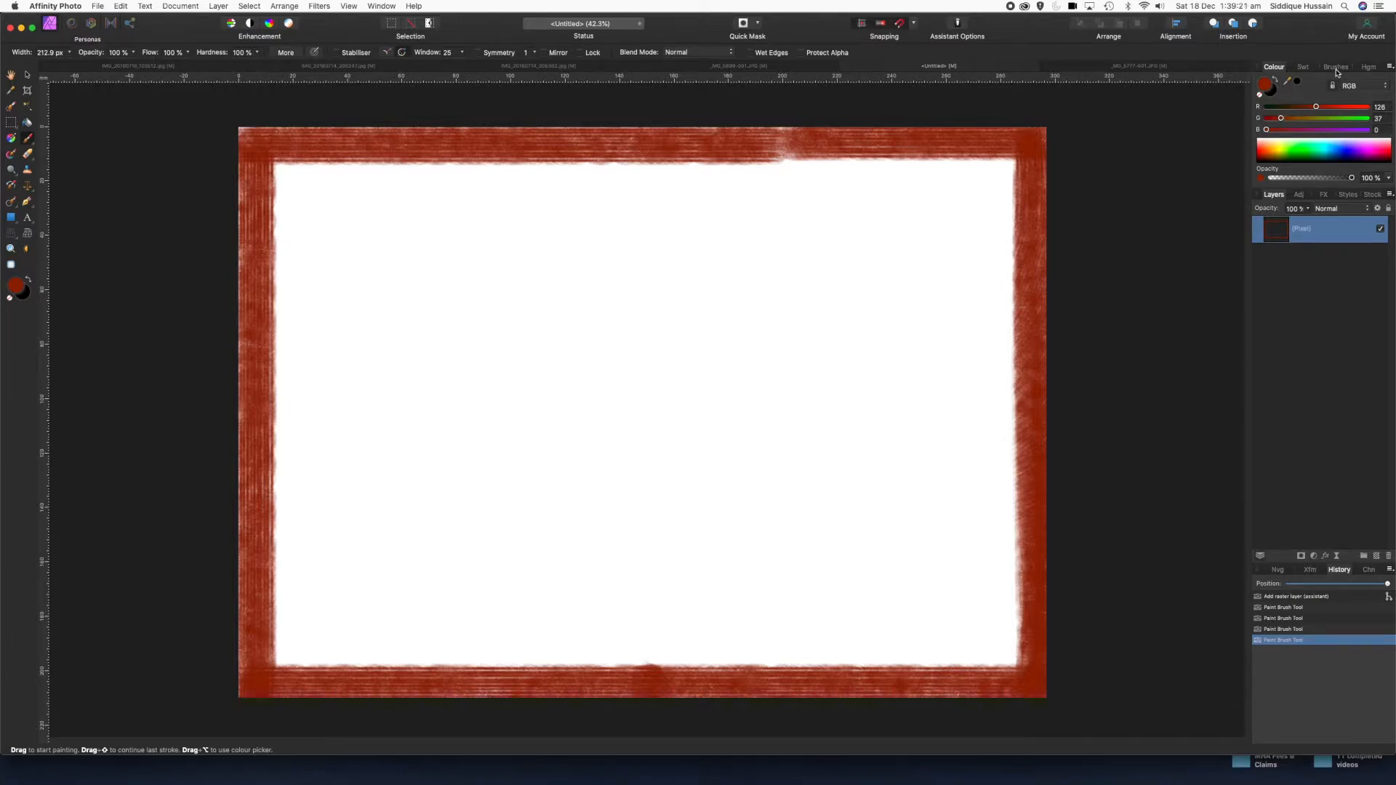
pyautogui.scroll(4, 788, 140)
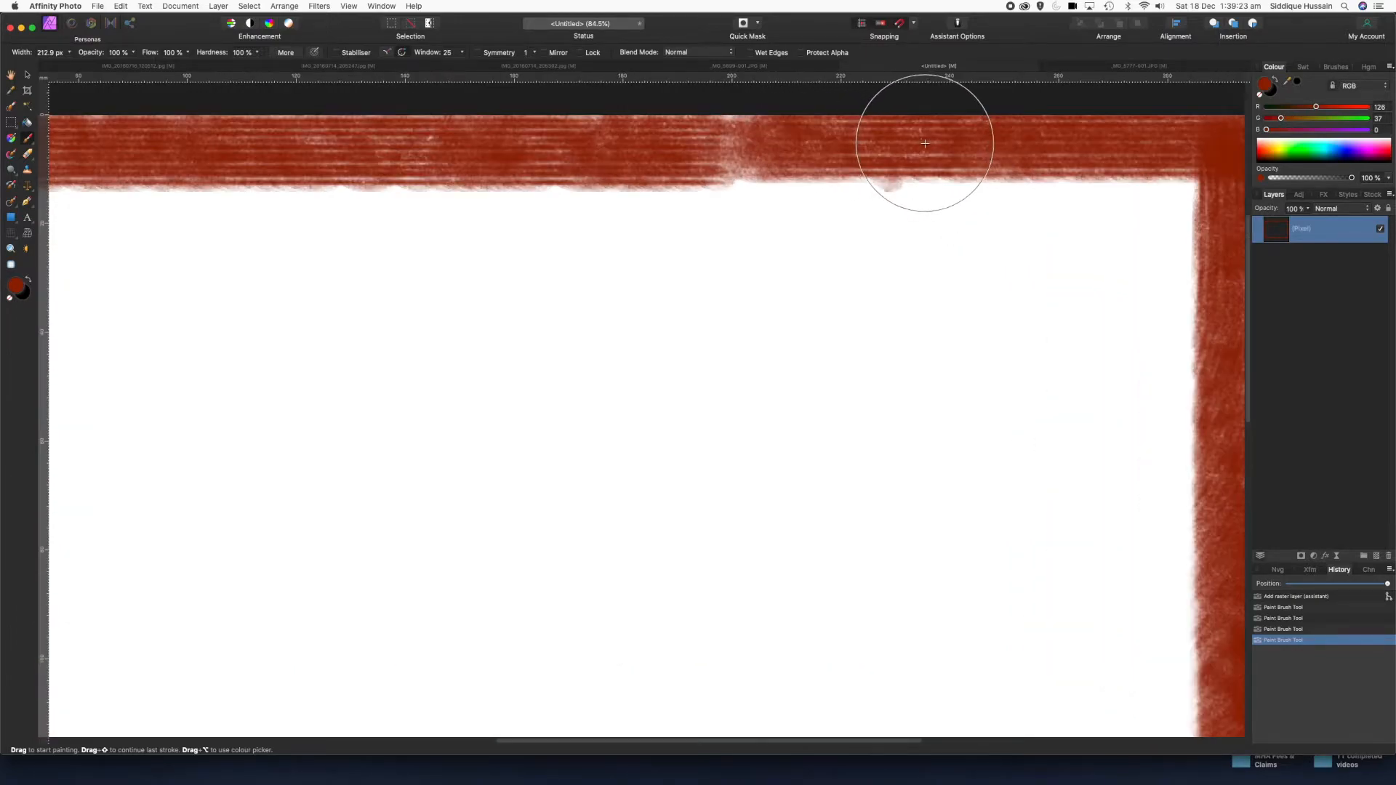
pyautogui.scroll(3, 922, 142)
pyautogui.scroll(-4, 929, 147)
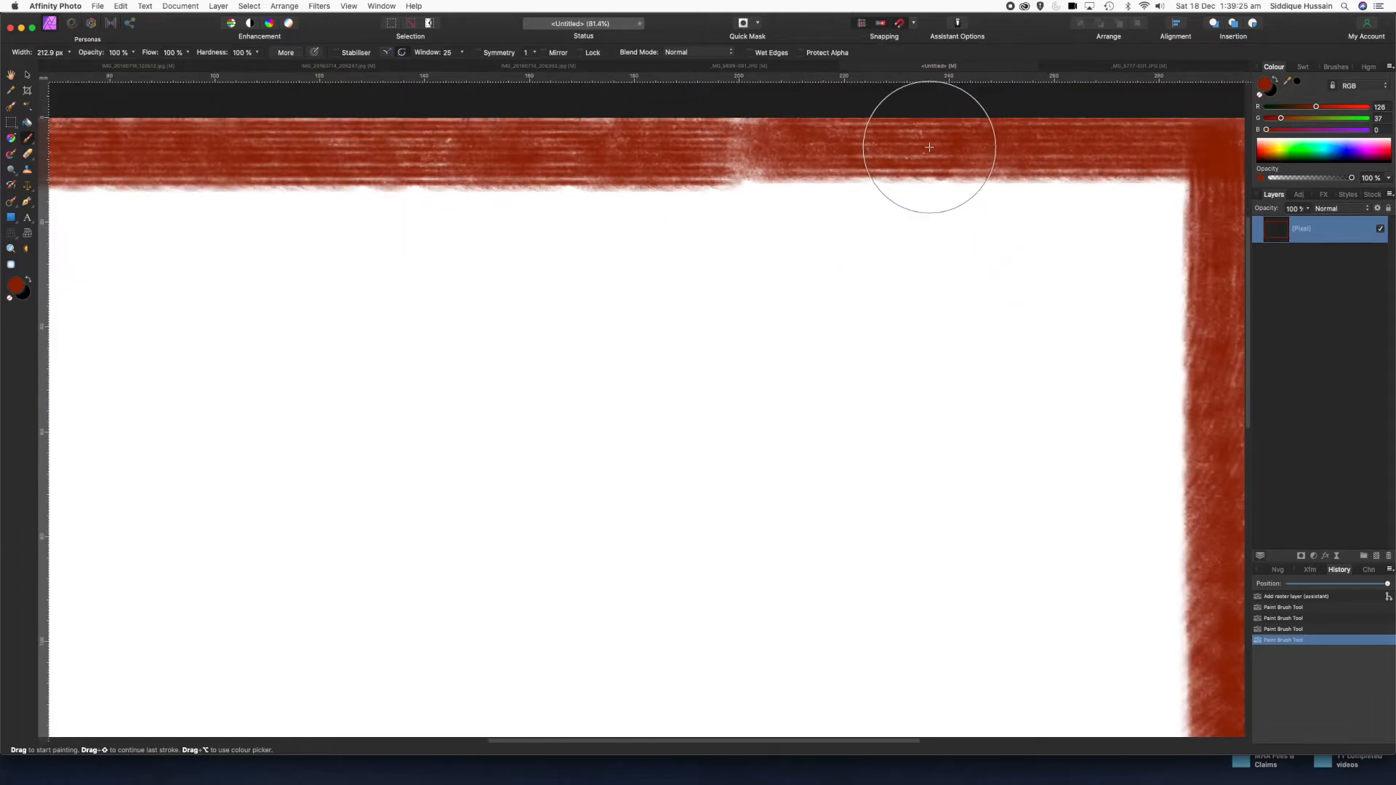
pyautogui.scroll(-5, 930, 147)
pyautogui.scroll(1, 938, 152)
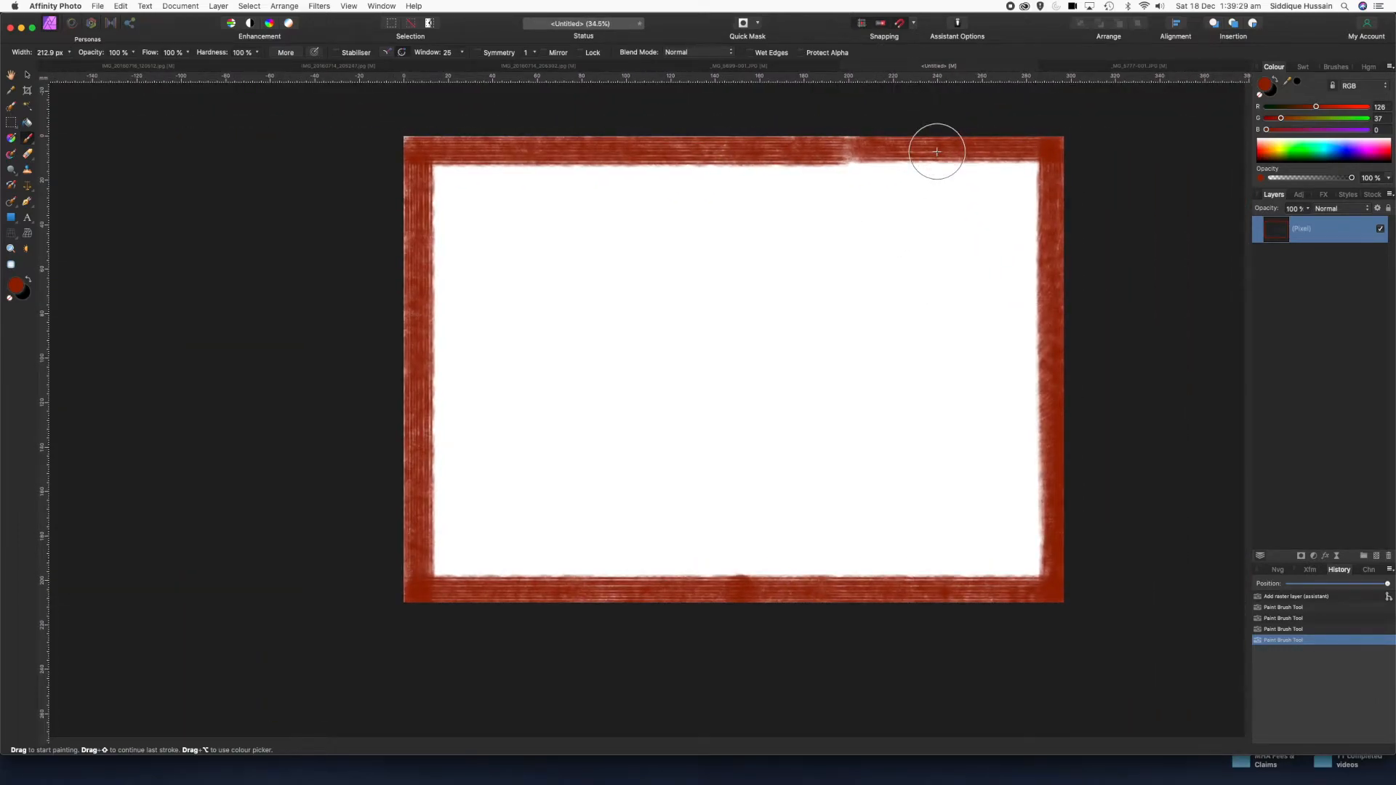
pyautogui.press('super+plus')
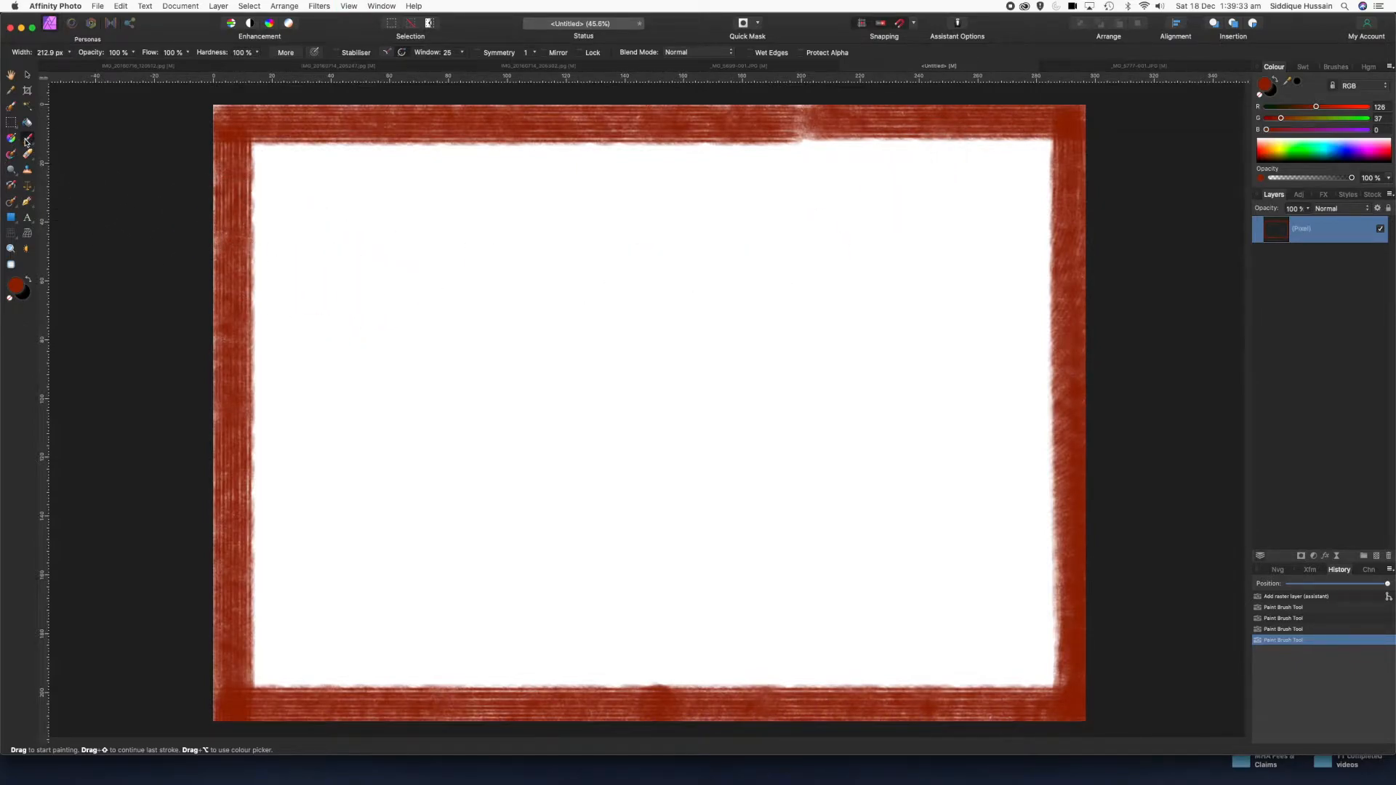
# - Switch the brush category to Dry Media and select the Gritty Crayon brush
pyautogui.click(1335, 67)
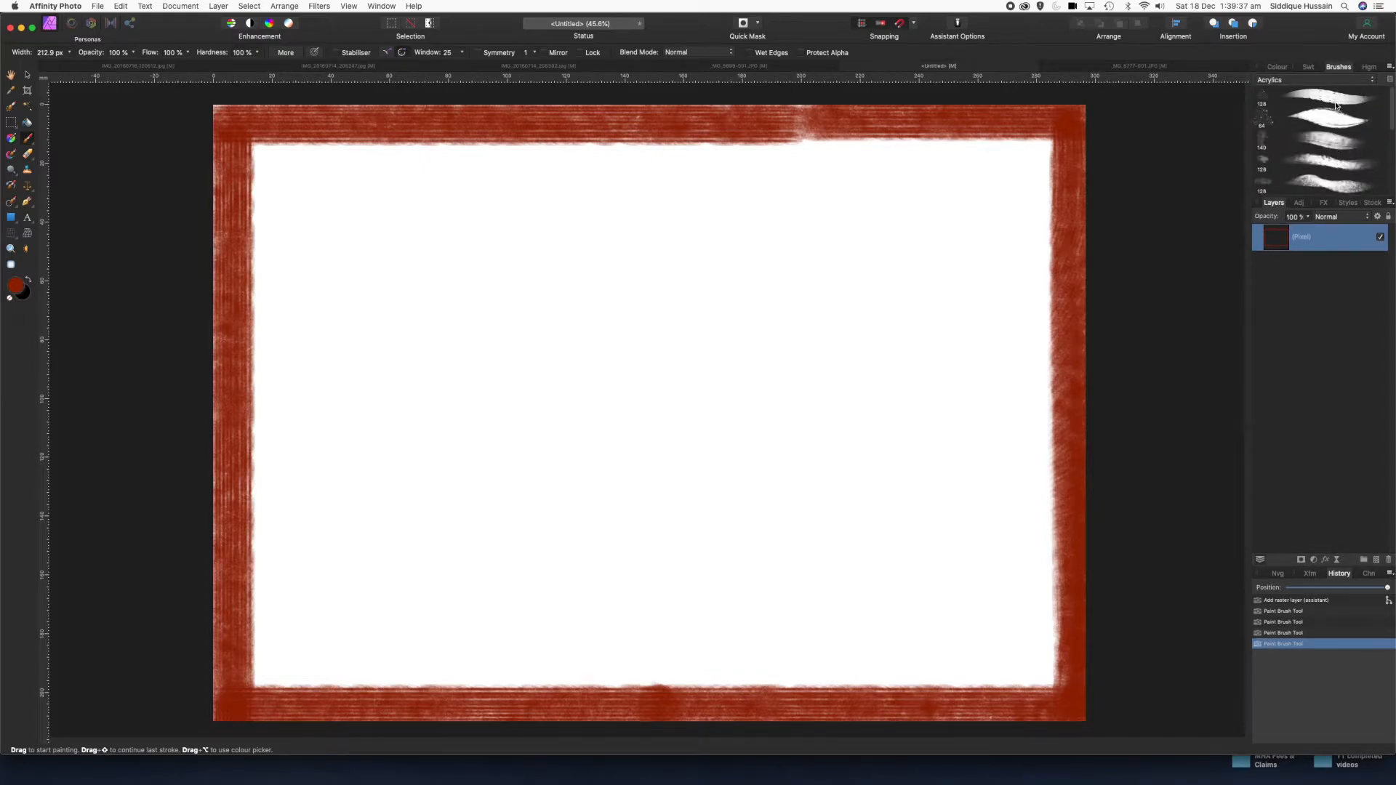
pyautogui.click(1333, 81)
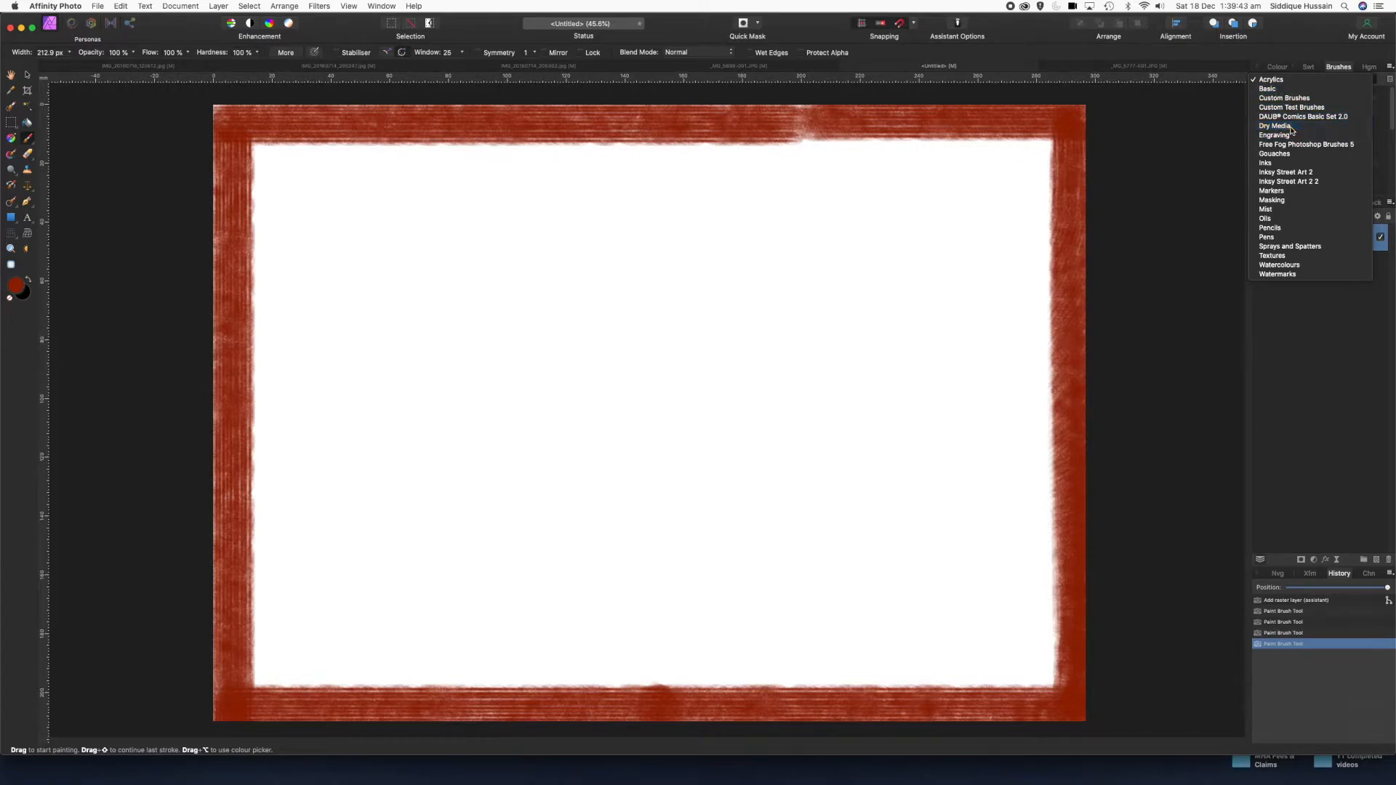
pyautogui.click(1291, 125)
pyautogui.doubleClick(1331, 164)
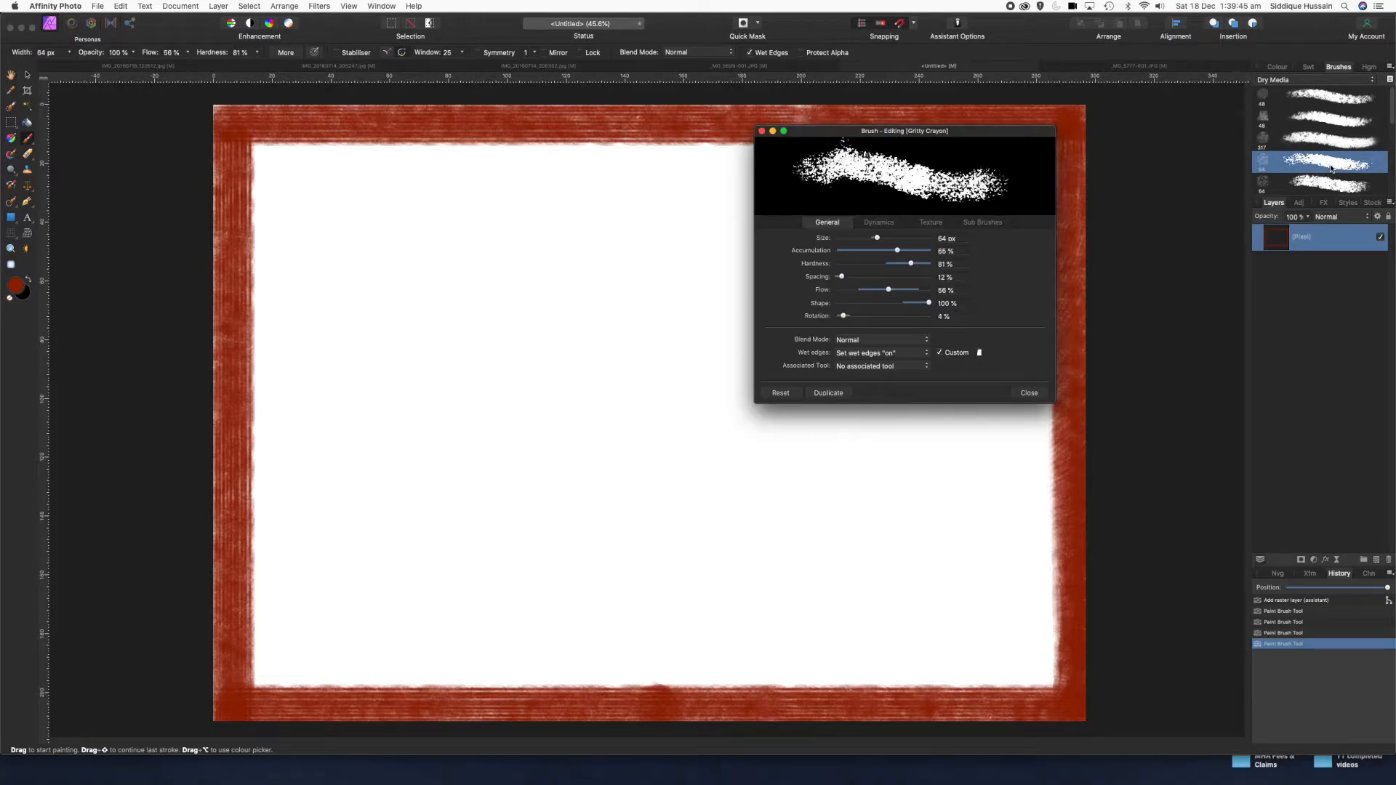
pyautogui.click(763, 132)
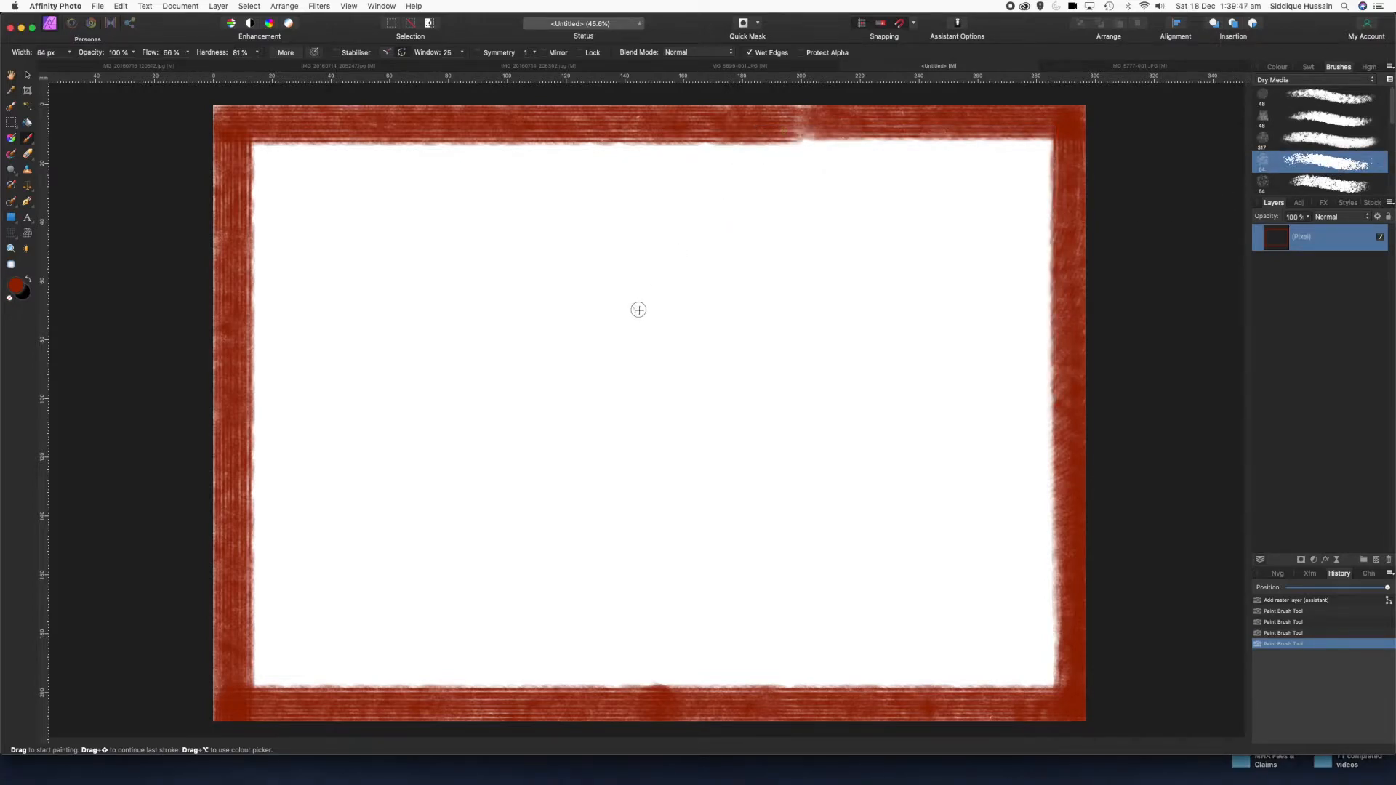
# - Set the brush colour to magenta and enlarge the brush to 195.8 px
pyautogui.click(1276, 67)
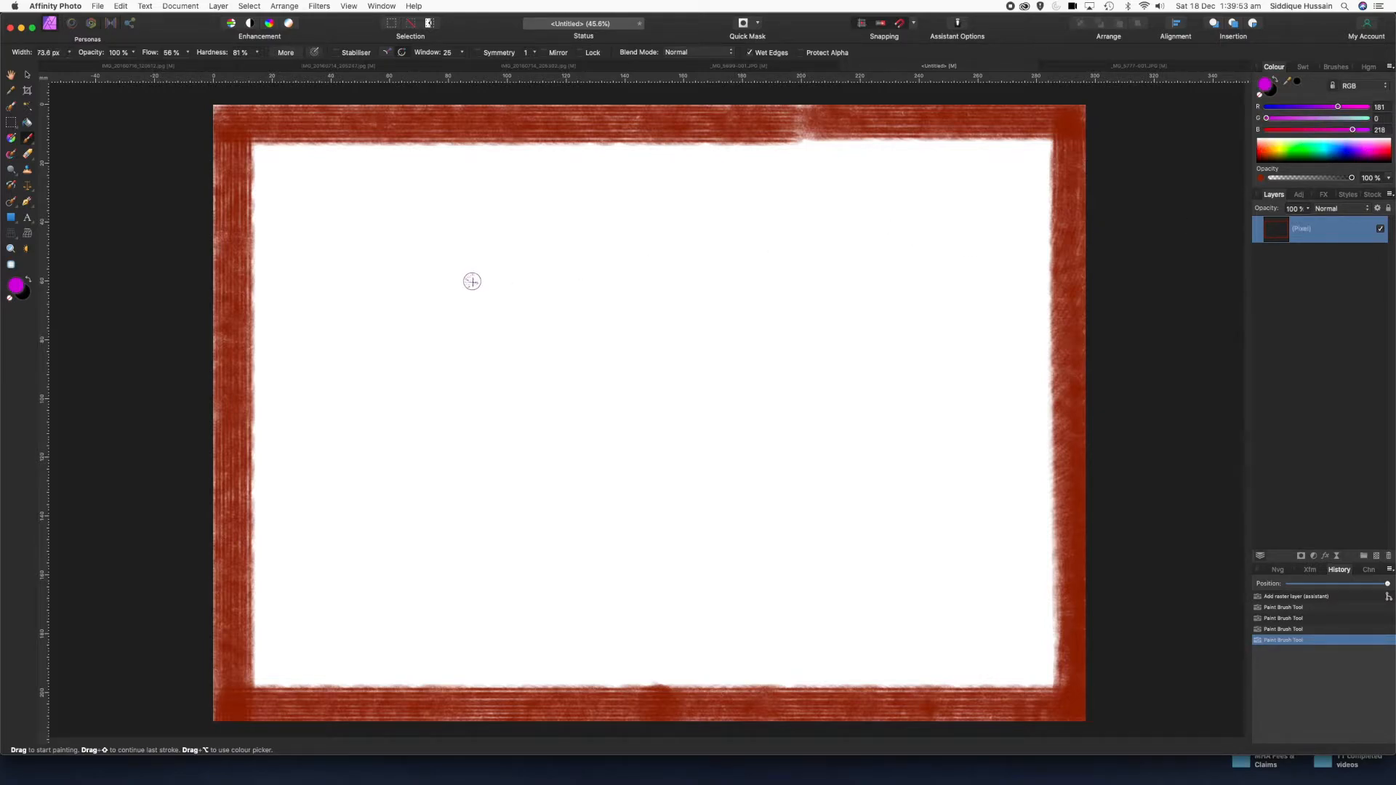
pyautogui.press(']')
pyautogui.press(']')
pyautogui.press(']')
# - Paint two round magenta patches at the frame's left, a ring beside the upper one and a rectangular patch at the upper right
pyautogui.moveTo(399, 240)
pyautogui.mouseDown()
pyautogui.moveTo(435, 249)
pyautogui.moveTo(446, 296)
pyautogui.mouseUp()
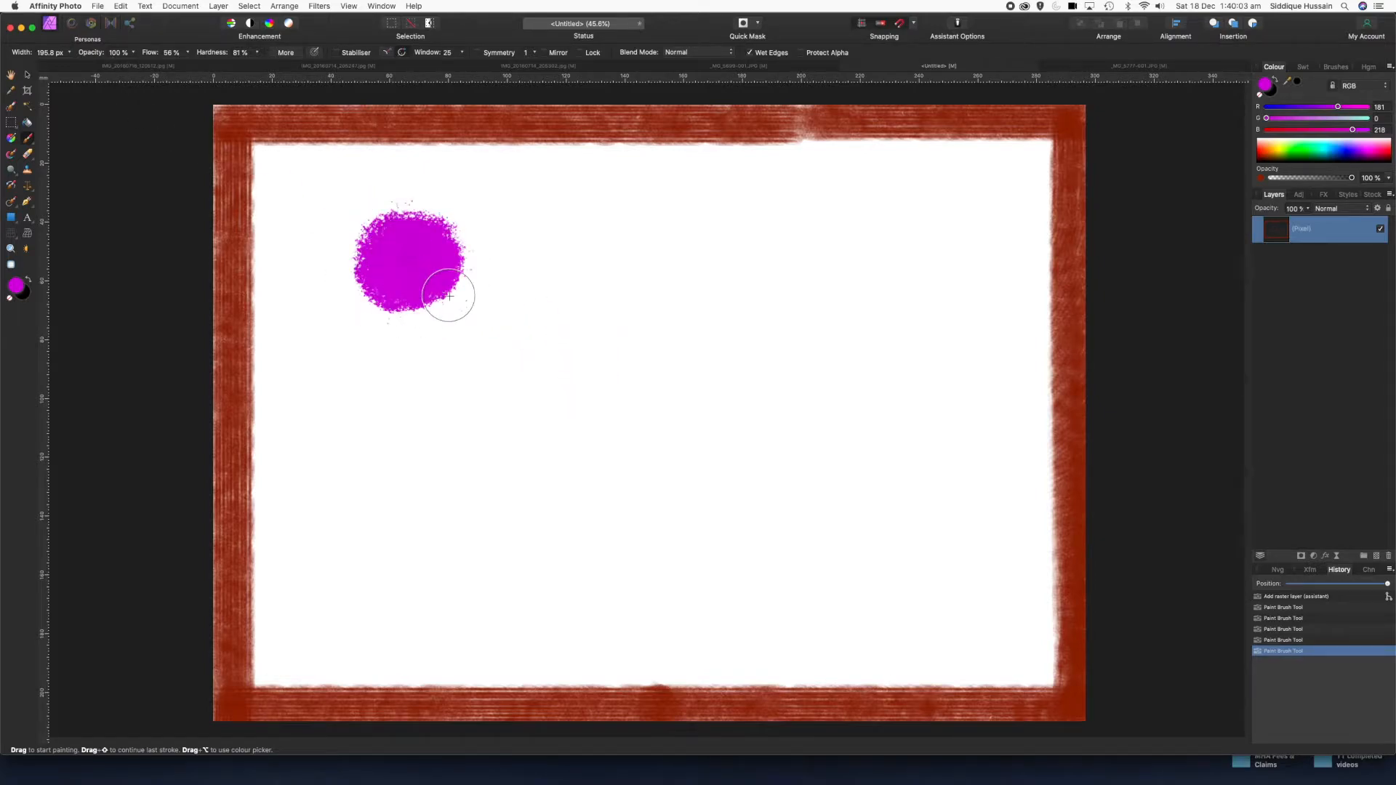
pyautogui.moveTo(386, 386); pyautogui.dragTo(394, 423)
pyautogui.moveTo(574, 228)
pyautogui.mouseDown()
pyautogui.moveTo(567, 291)
pyautogui.moveTo(611, 240)
pyautogui.mouseUp()
pyautogui.moveTo(932, 211)
pyautogui.mouseDown()
pyautogui.moveTo(842, 208)
pyautogui.moveTo(841, 256)
pyautogui.moveTo(938, 256)
pyautogui.moveTo(934, 216)
pyautogui.moveTo(929, 243)
pyautogui.moveTo(900, 244)
pyautogui.mouseUp()
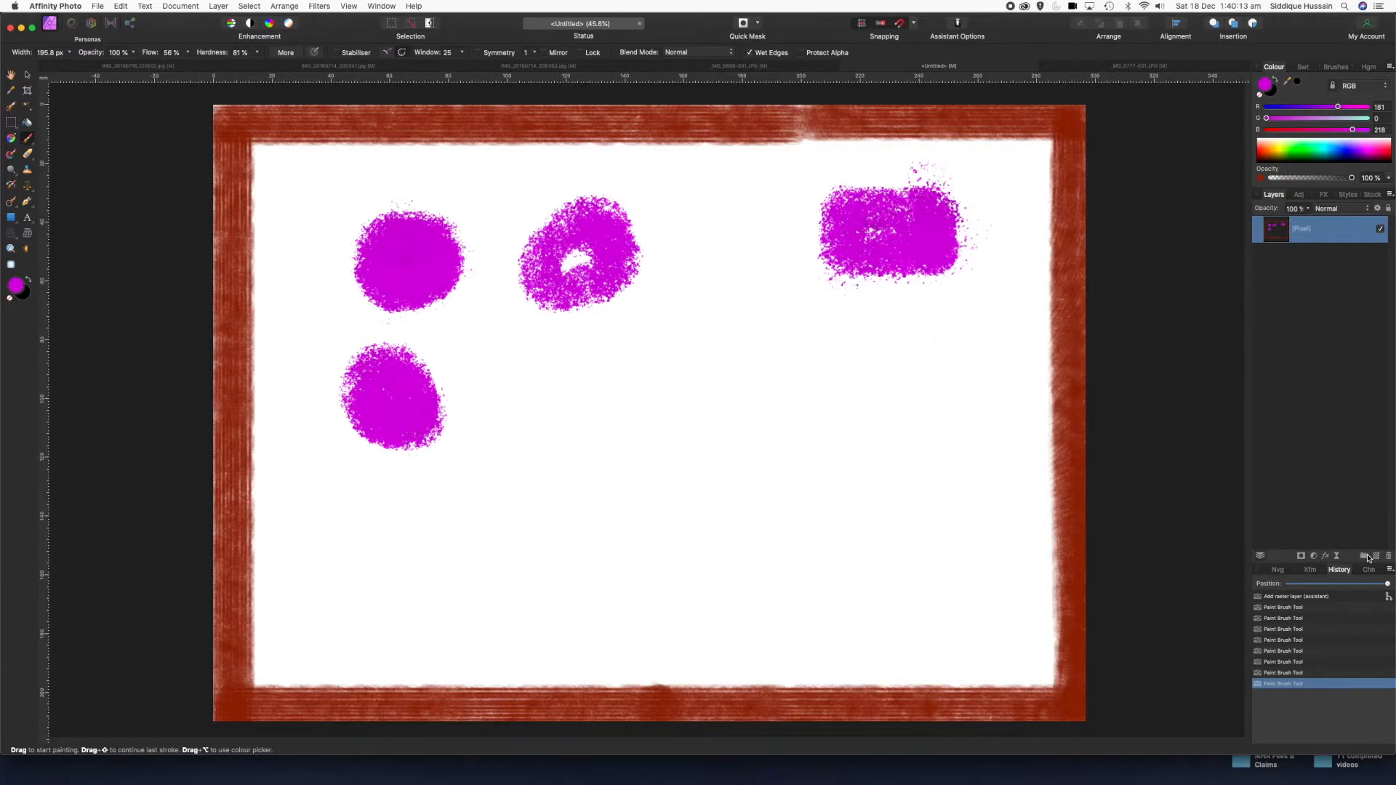
# - Add a new pixel layer and paint a filled square magenta patch on it just below the canvas's centre
pyautogui.click(1376, 557)
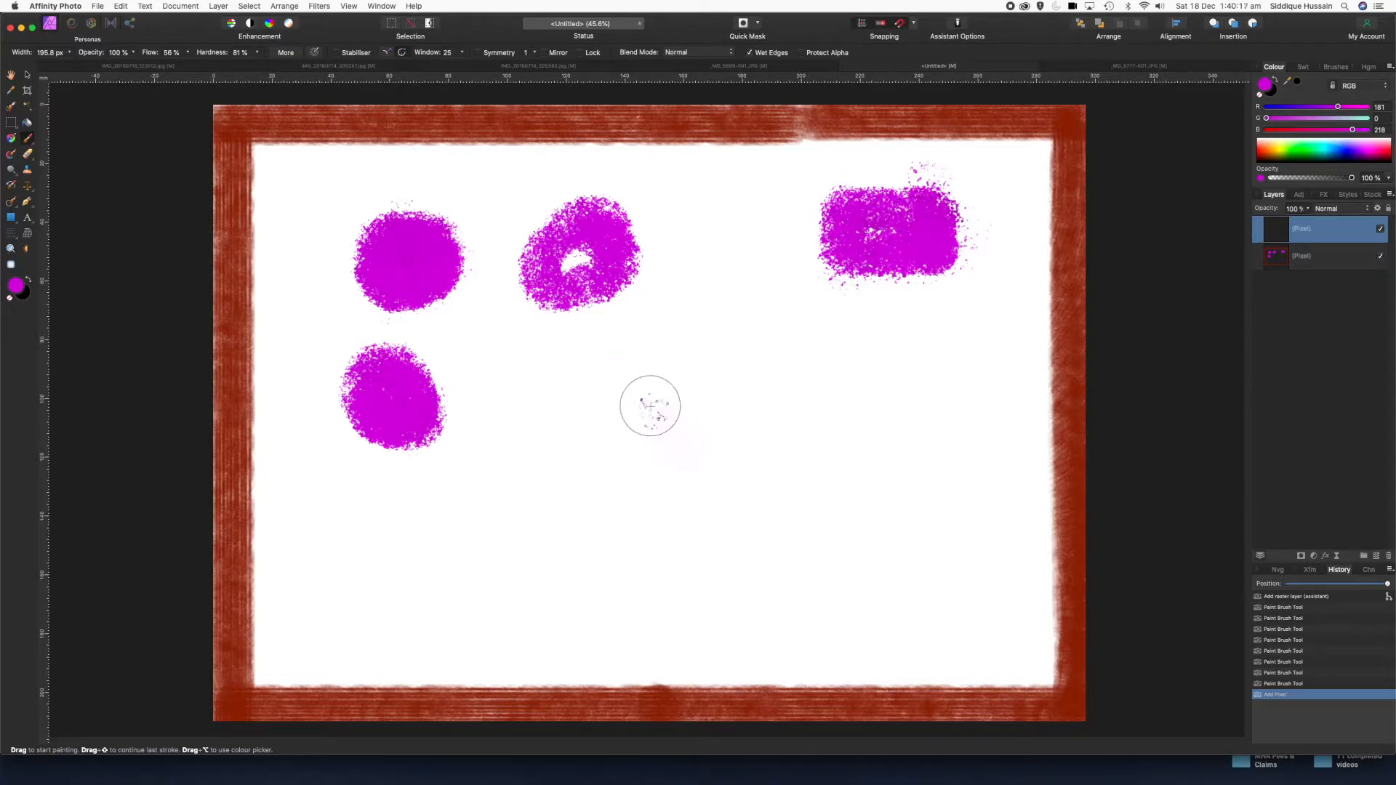
pyautogui.moveTo(647, 404)
pyautogui.mouseDown()
pyautogui.moveTo(755, 405)
pyautogui.moveTo(752, 507)
pyautogui.moveTo(622, 504)
pyautogui.moveTo(643, 407)
pyautogui.moveTo(639, 442)
pyautogui.moveTo(643, 428)
pyautogui.moveTo(708, 431)
pyautogui.moveTo(716, 459)
pyautogui.moveTo(641, 473)
pyautogui.moveTo(722, 483)
pyautogui.moveTo(722, 460)
pyautogui.moveTo(535, 515)
pyautogui.mouseUp()
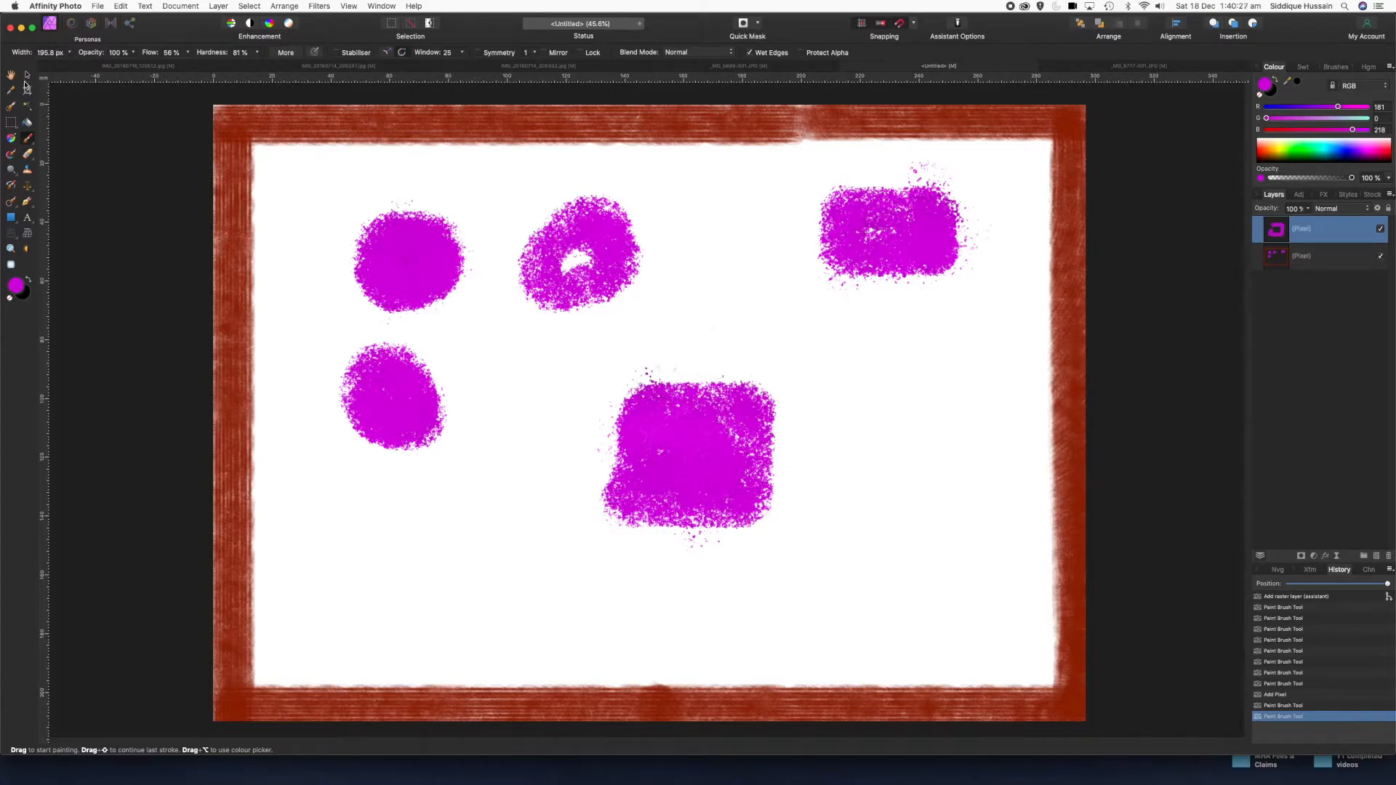
# - Enlarge the square patch with the Move Tool, shift it to the right and rotate it clockwise
pyautogui.click(27, 76)
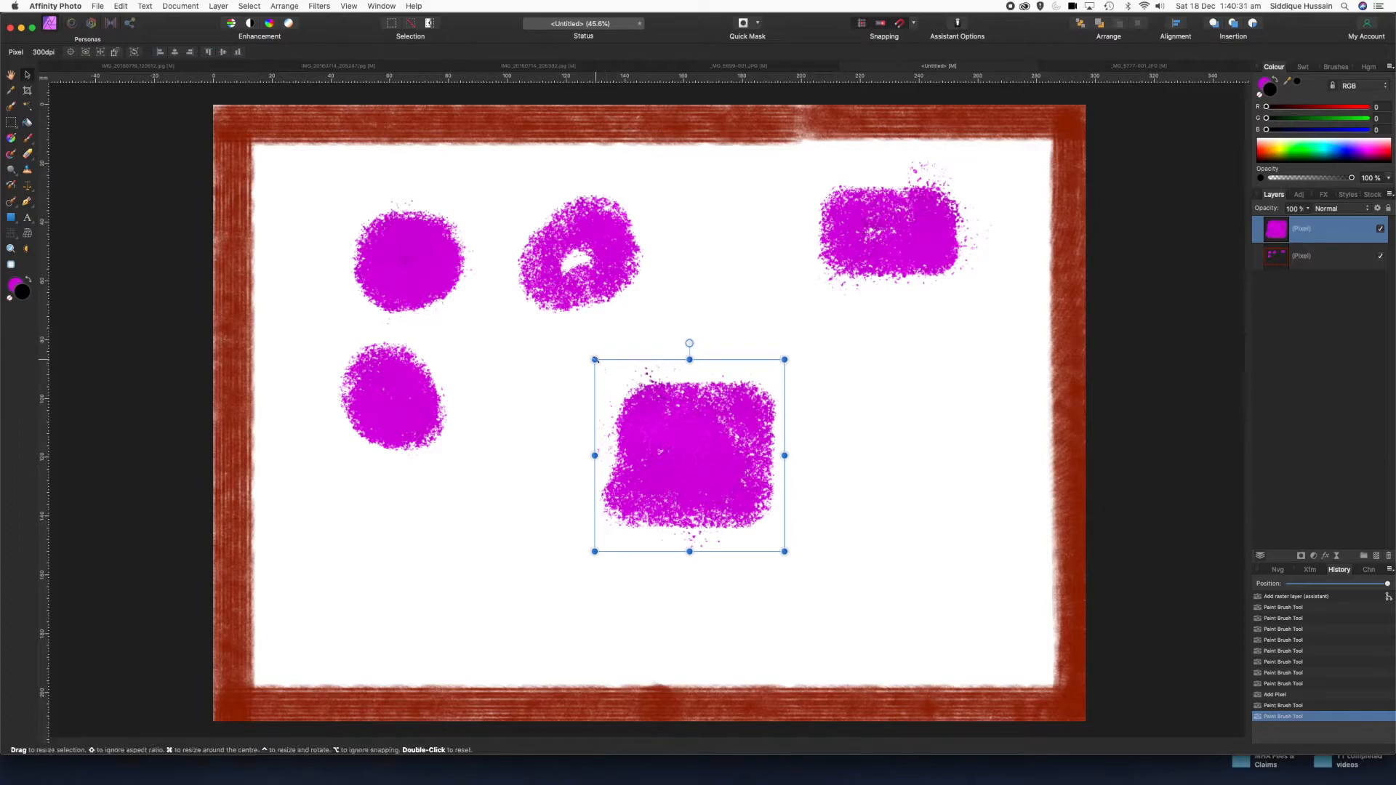
pyautogui.moveTo(595, 359); pyautogui.dragTo(532, 334)
pyautogui.moveTo(676, 442); pyautogui.dragTo(775, 458)
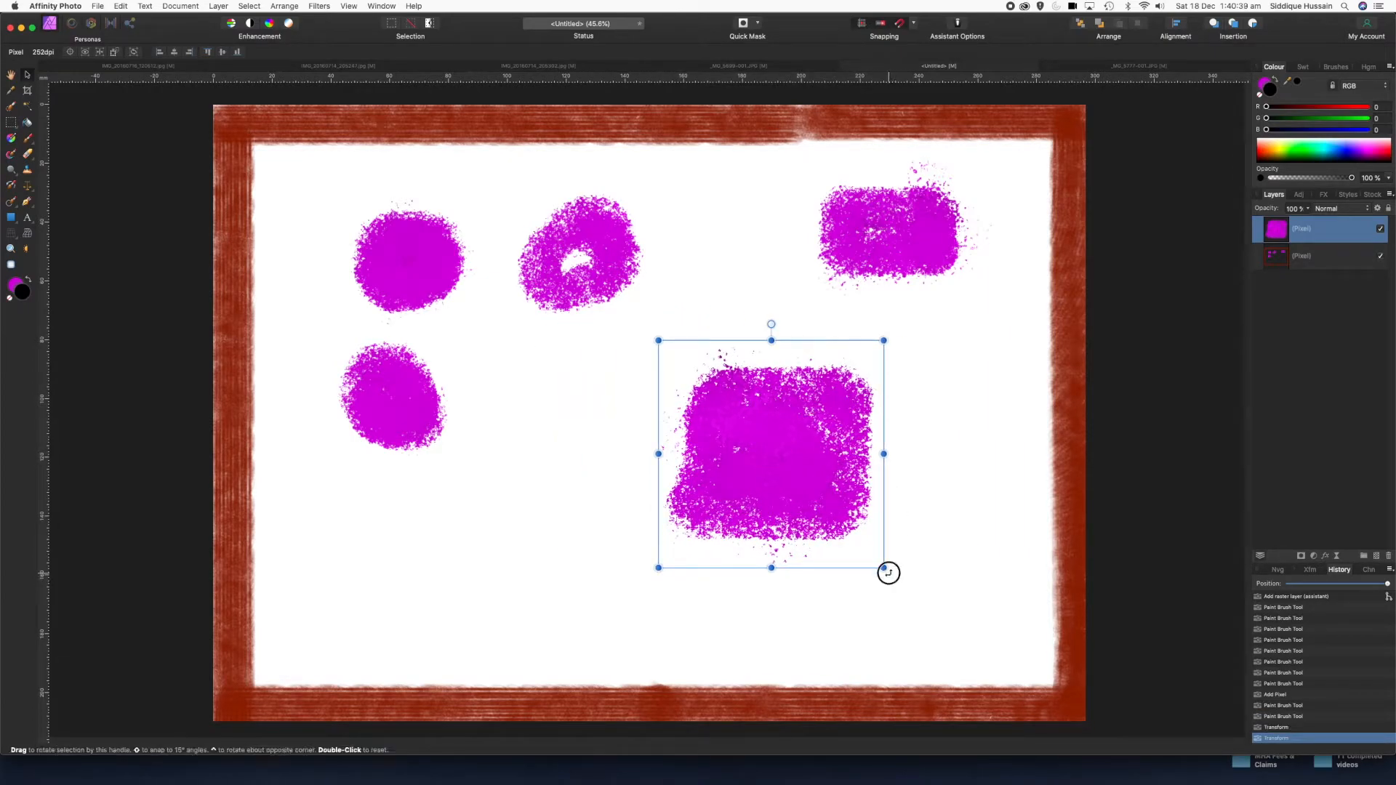
pyautogui.moveTo(888, 570); pyautogui.dragTo(698, 500)
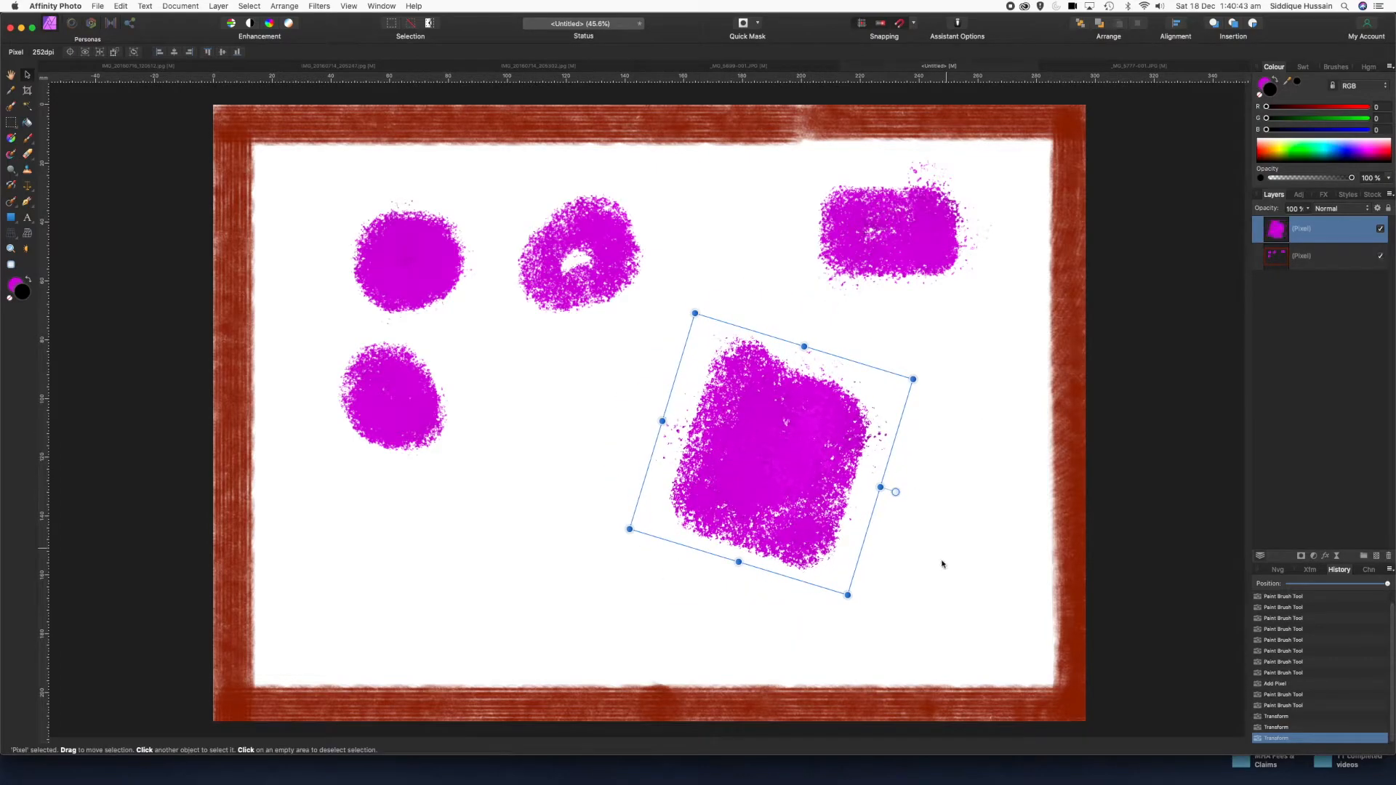
# - Add an Outer Shadow effect to the square patch's layer with a 6.7 px radius and 42.4 px offset
pyautogui.click(1322, 195)
pyautogui.click(1269, 284)
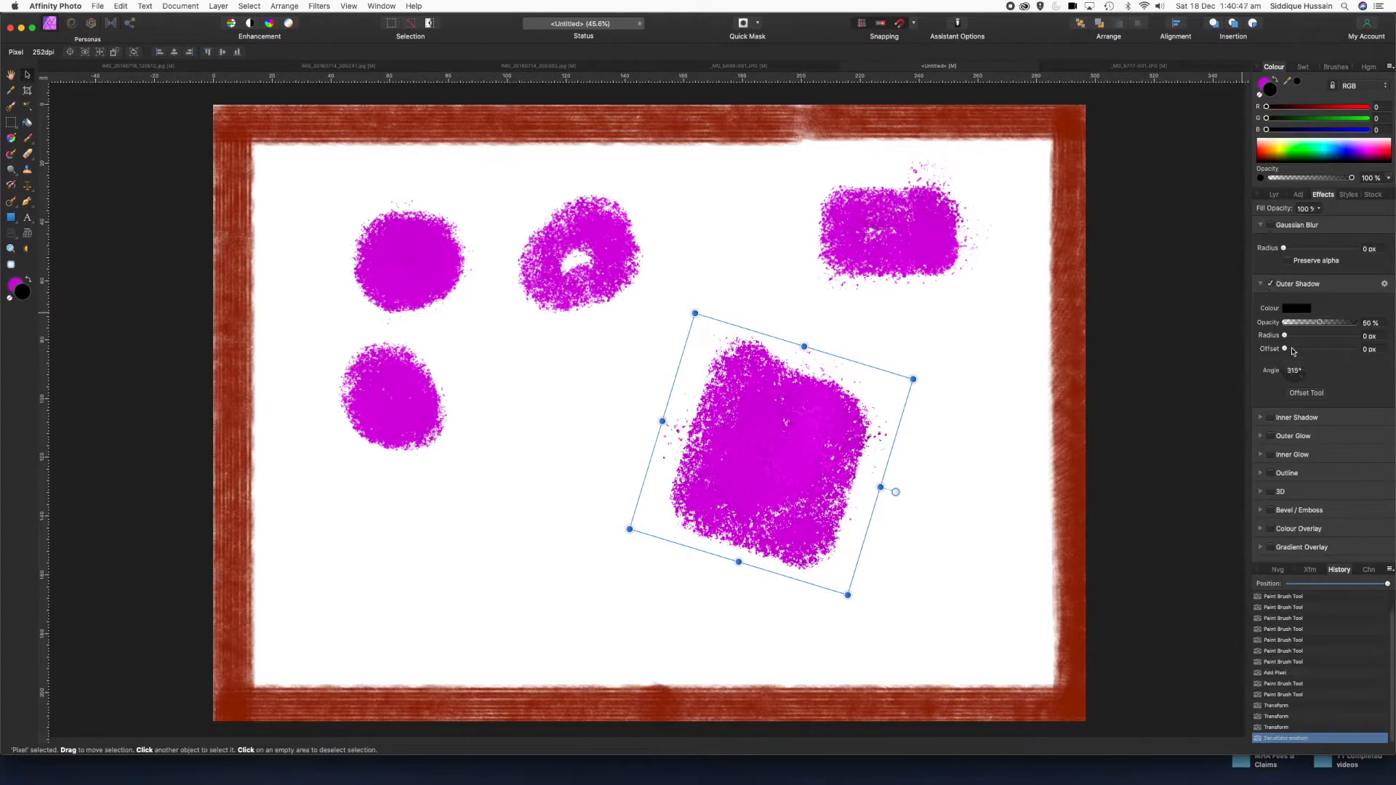
pyautogui.moveTo(1285, 335); pyautogui.dragTo(1340, 349)
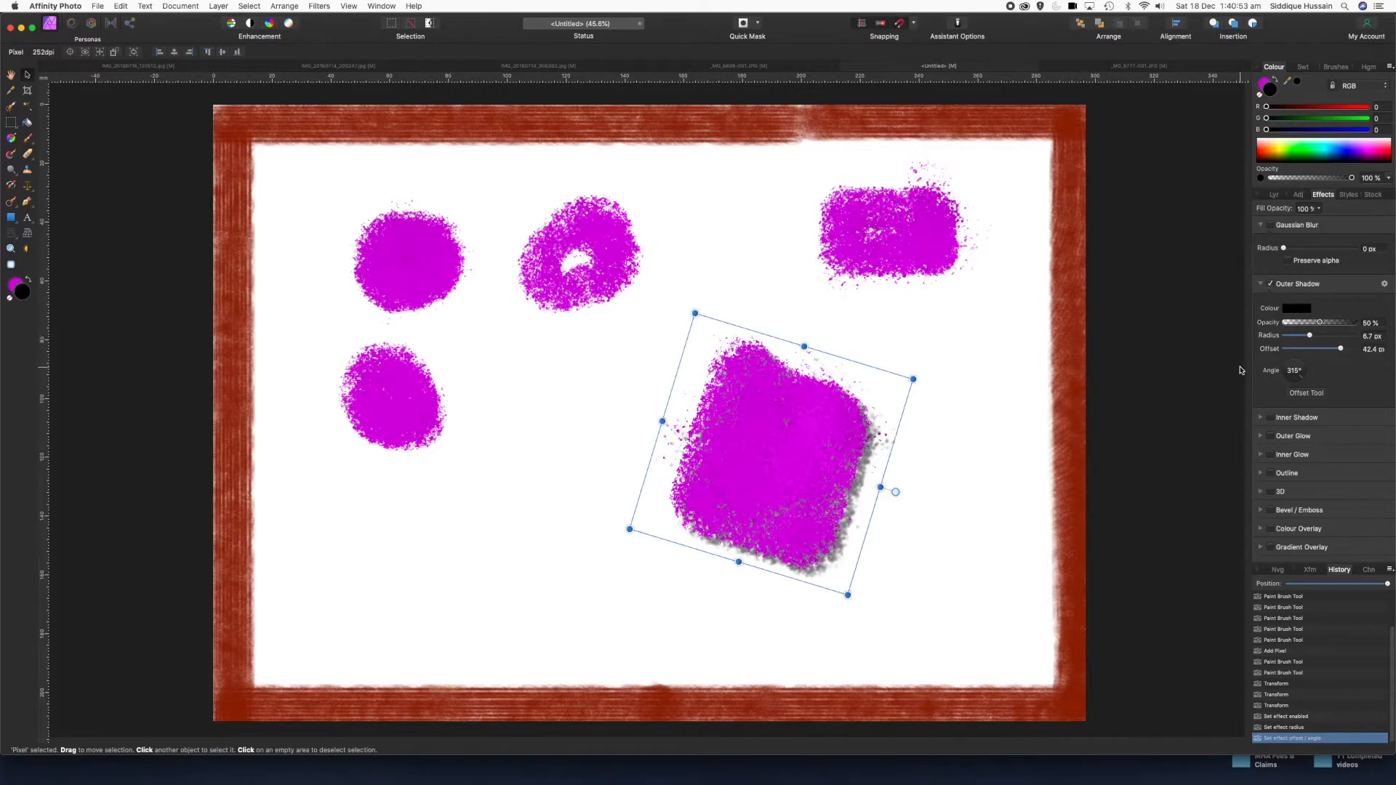
# - Enlarge the shadowed square patch further and reposition it slightly up and to the left
pyautogui.moveTo(771, 473); pyautogui.dragTo(738, 449)
pyautogui.moveTo(815, 571); pyautogui.dragTo(901, 638)
pyautogui.moveTo(736, 463); pyautogui.dragTo(724, 427)
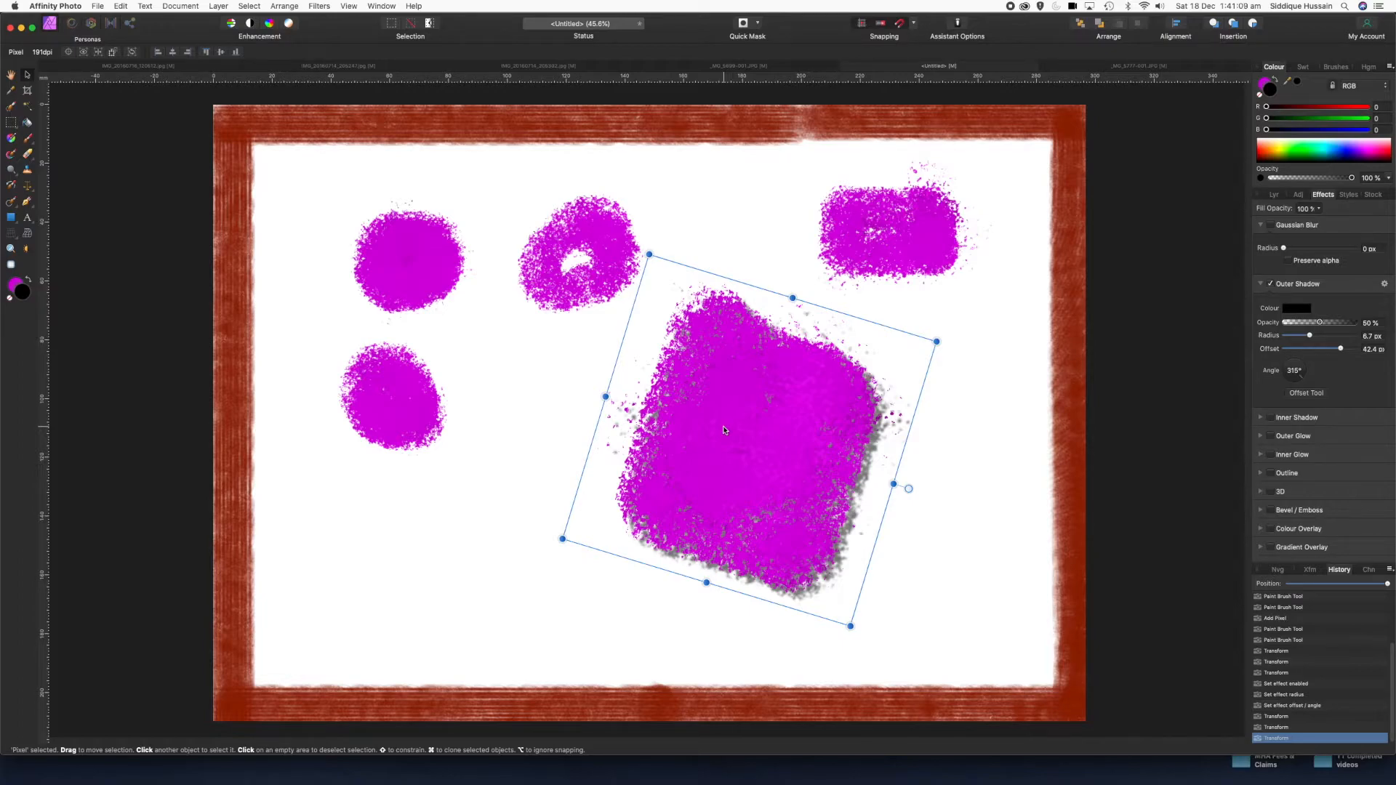
# - Move the shadowed magenta patch slightly to the left
pyautogui.moveTo(736, 432); pyautogui.dragTo(710, 425)
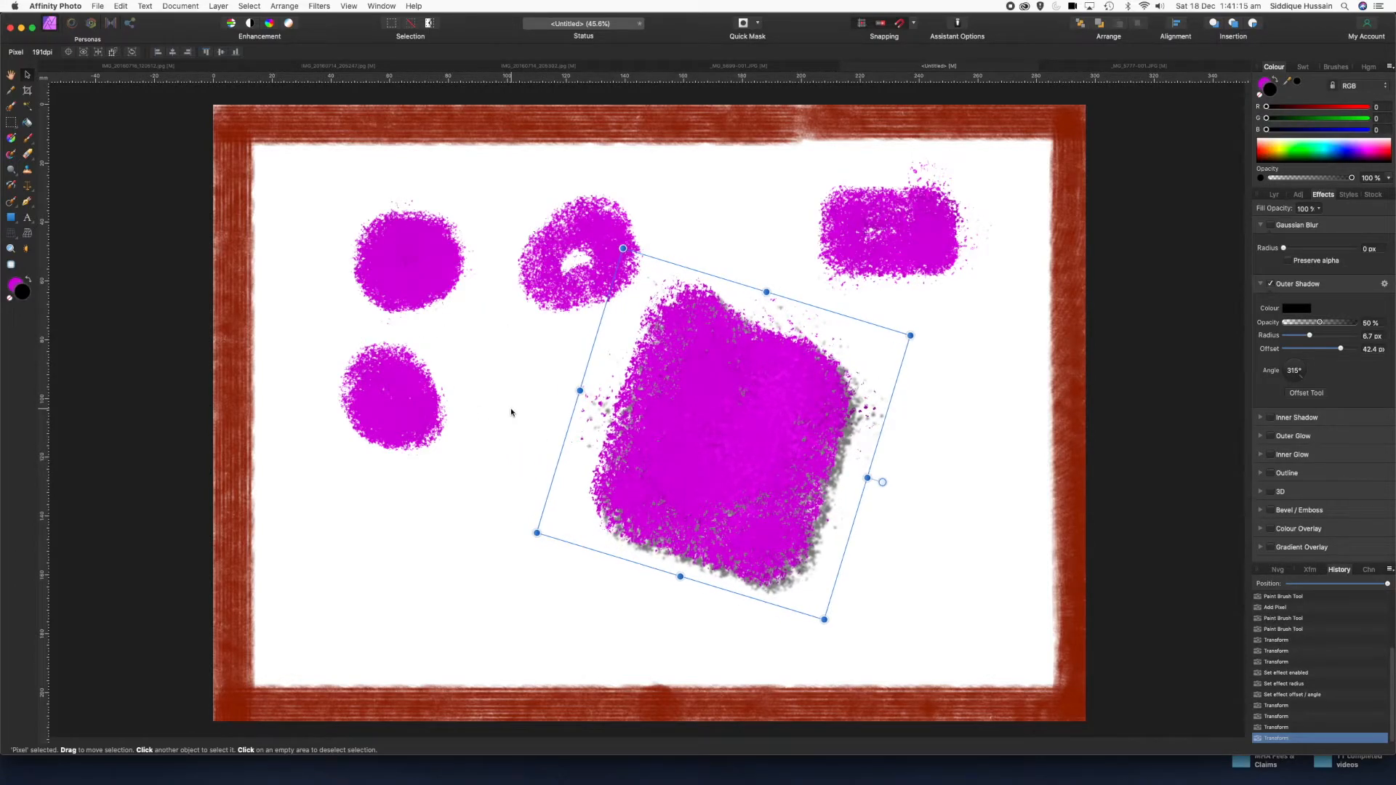
# - Switch to the _MG_5777-001.JPG document and activate the Pixel Tool
pyautogui.click(1088, 70)
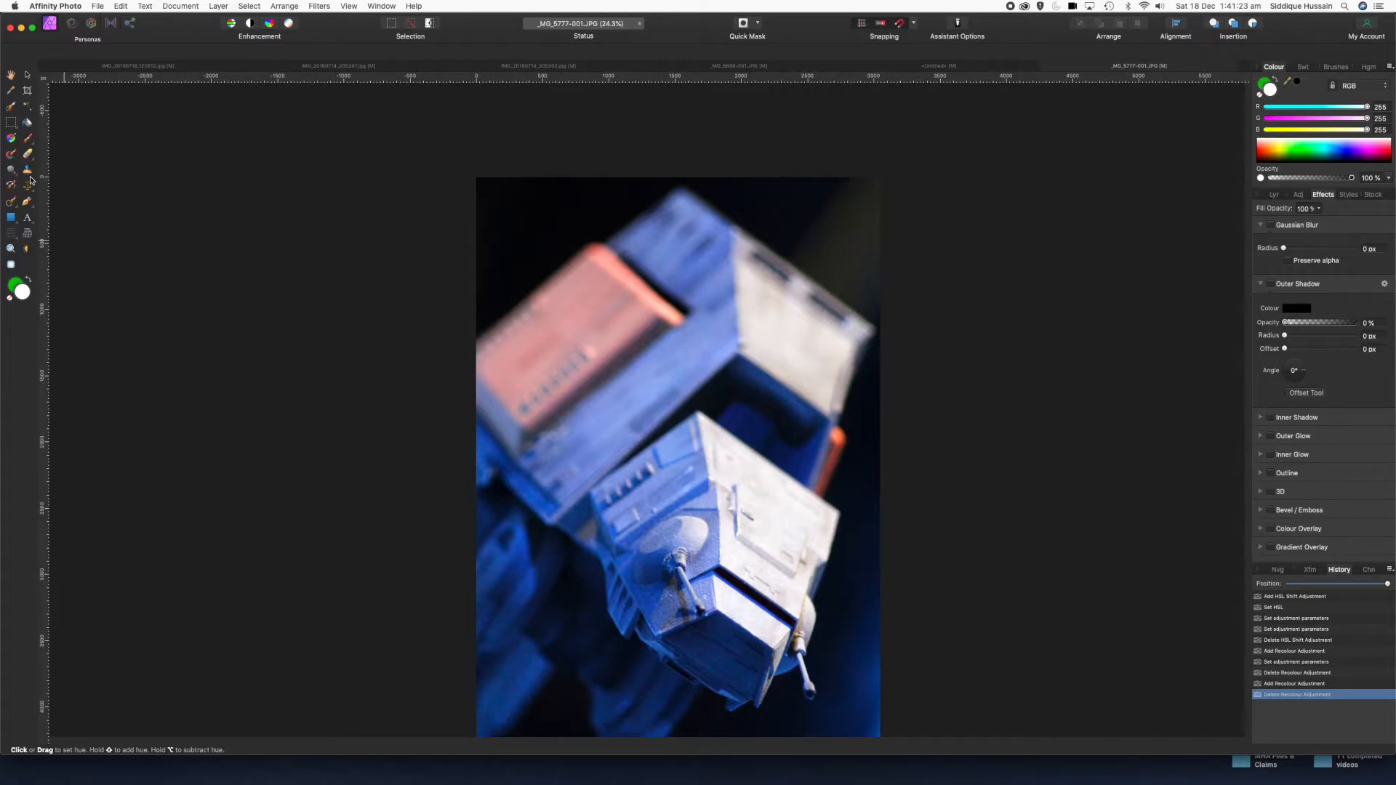
pyautogui.click(33, 144)
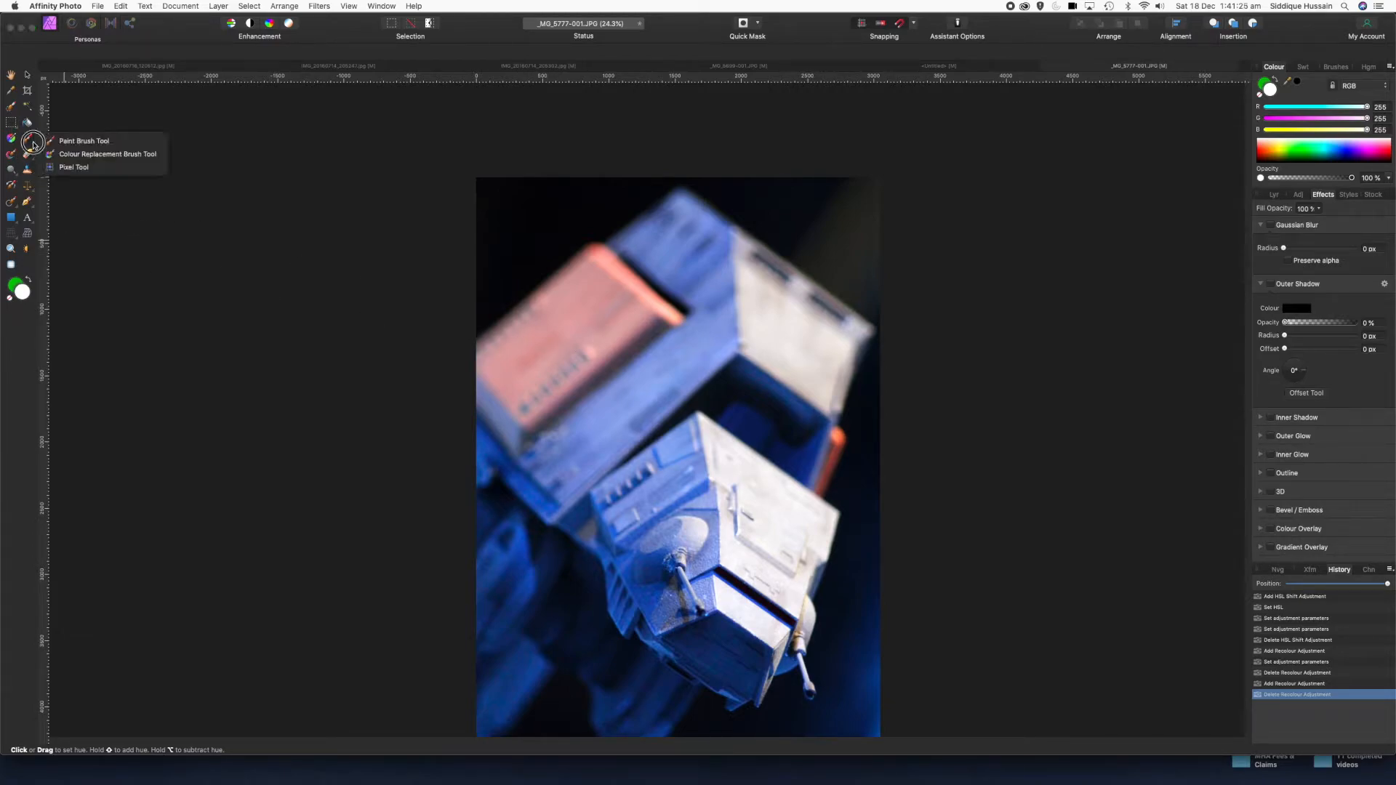
pyautogui.click(67, 168)
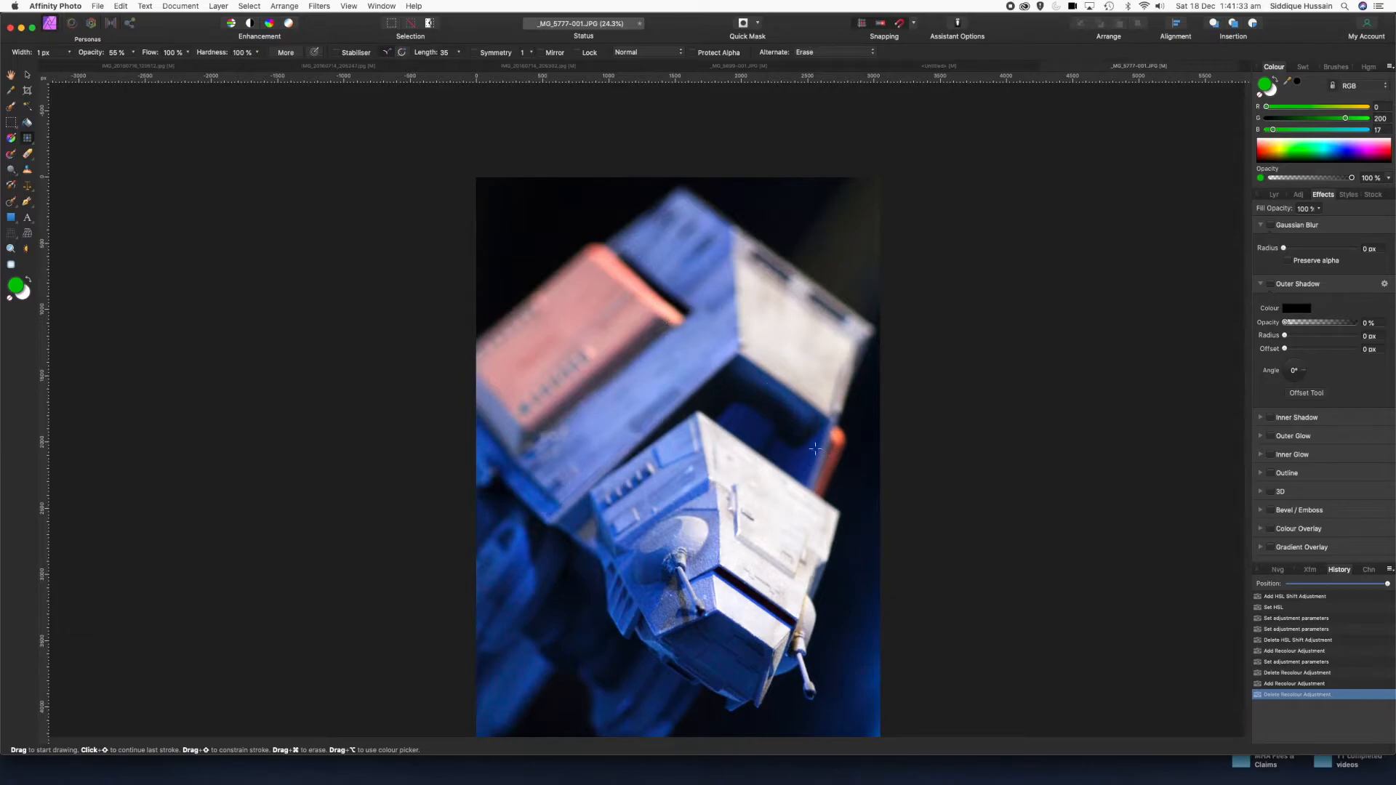
# - Set the colour to blue (RGB 0, 87, 211) and paint a 2 by 2 block of pixels on the orange panel's edge
pyautogui.scroll(10, 670, 349)
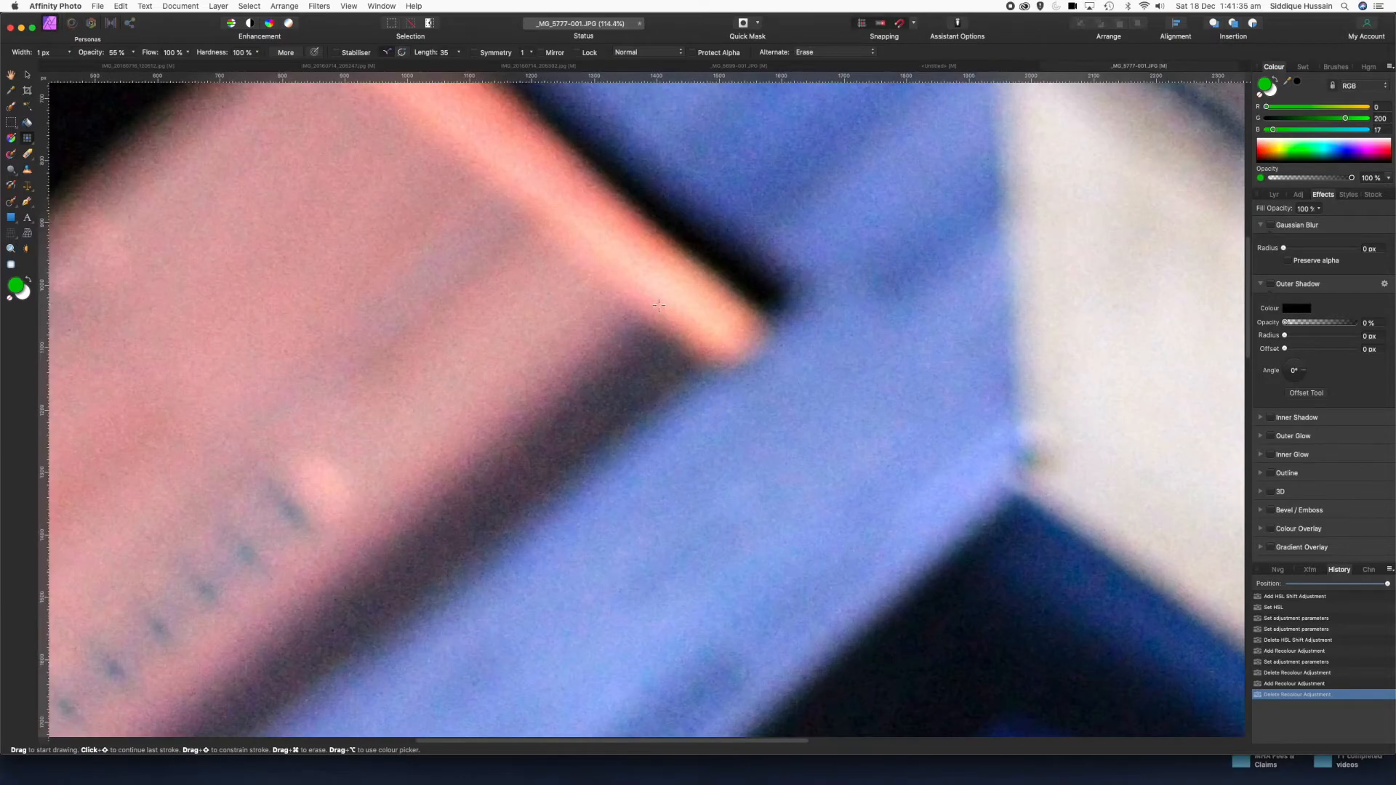
pyautogui.scroll(10, 658, 298)
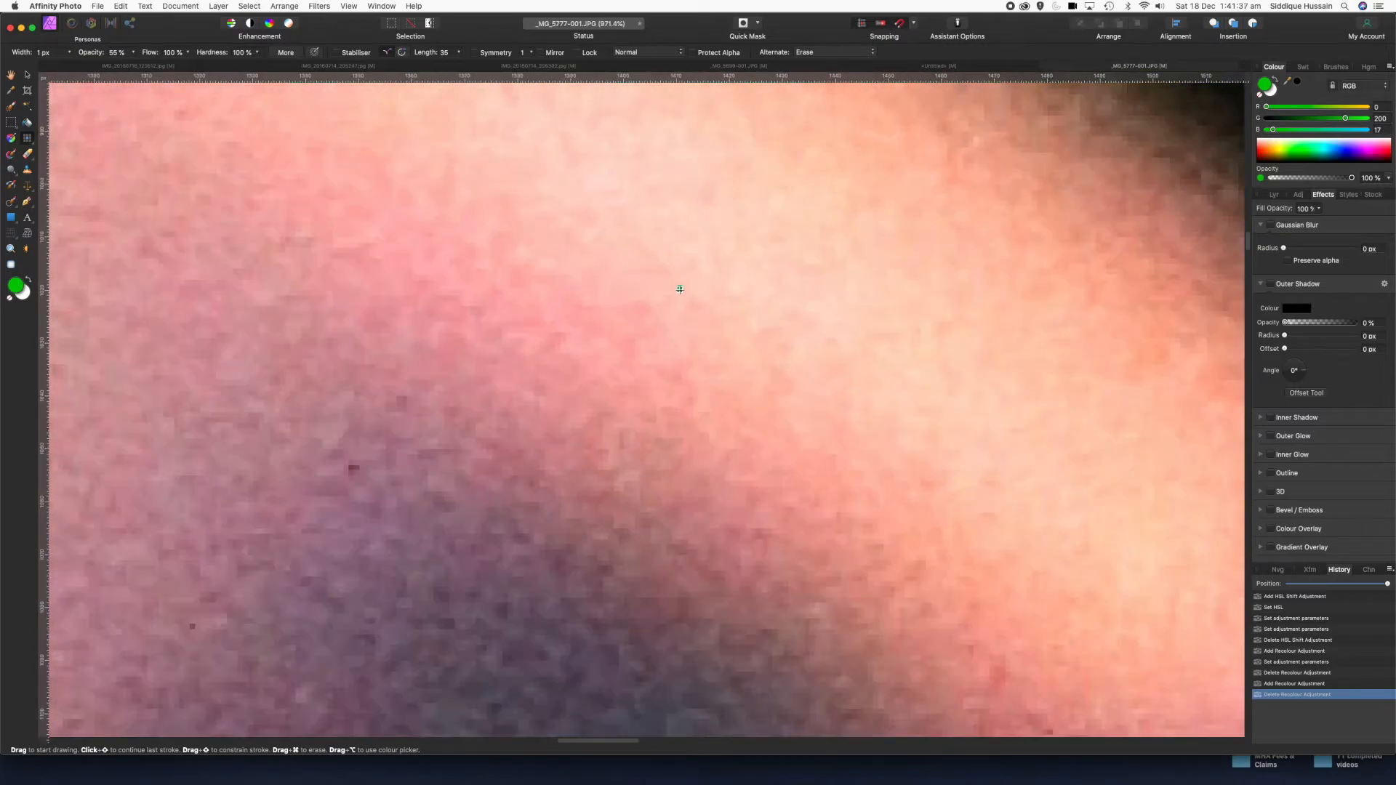
pyautogui.scroll(5, 679, 294)
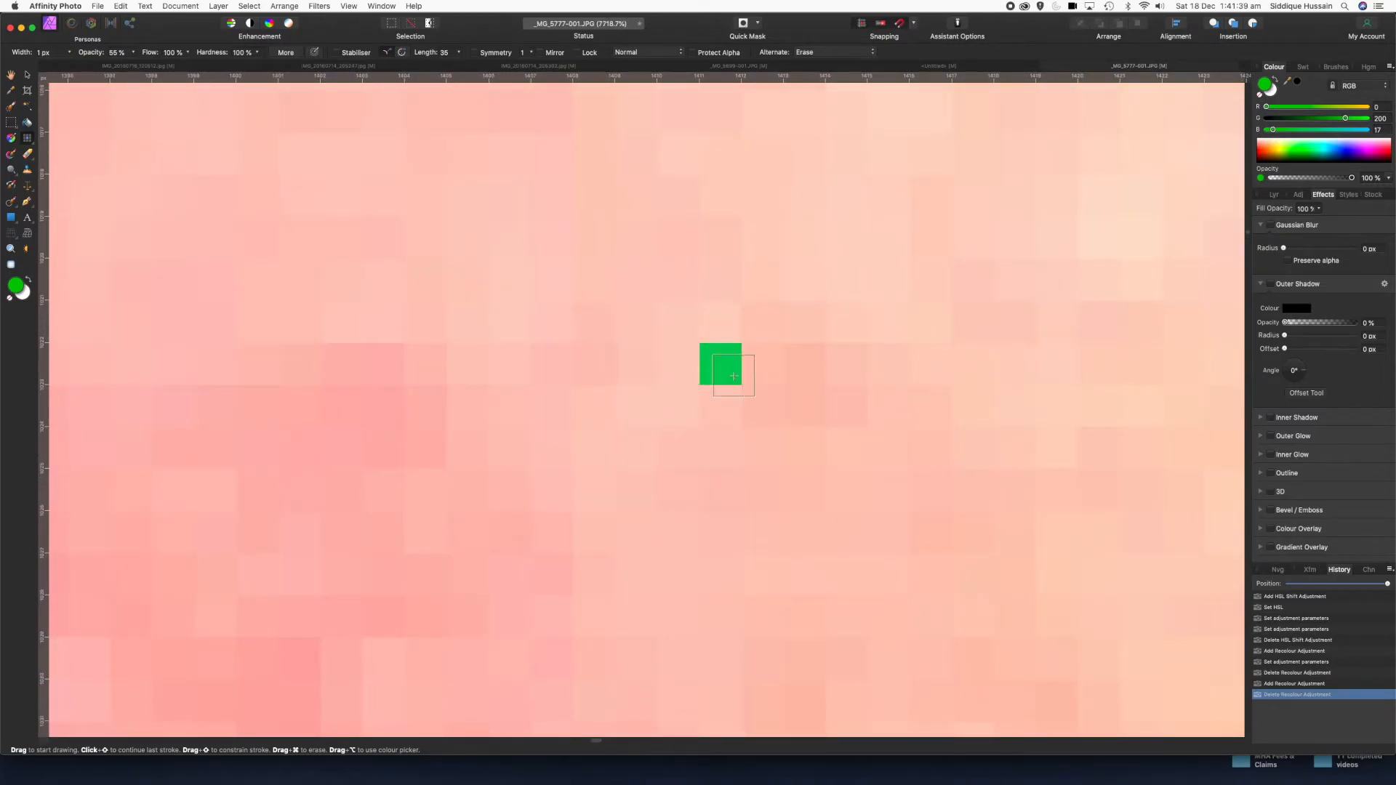
pyautogui.scroll(1, 779, 402)
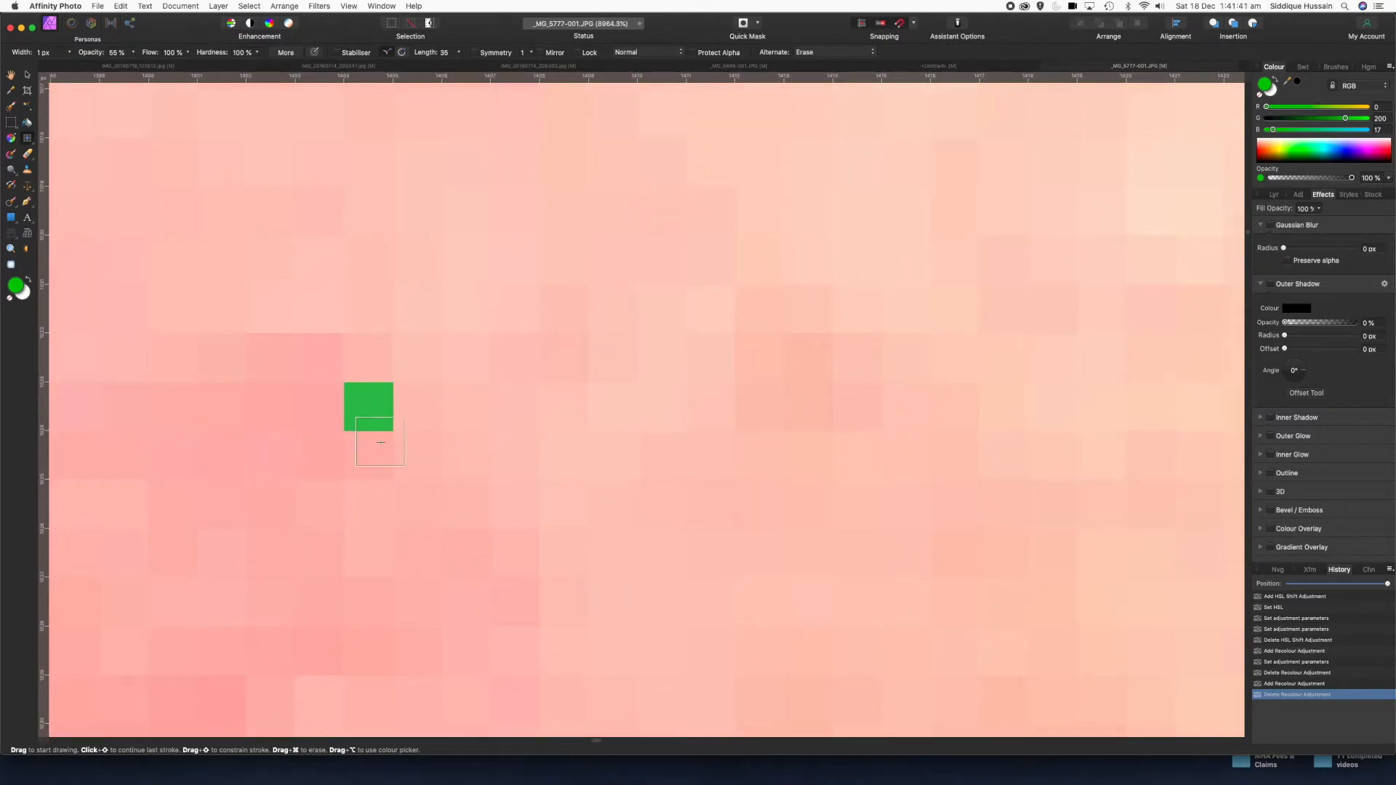
pyautogui.click(1338, 155)
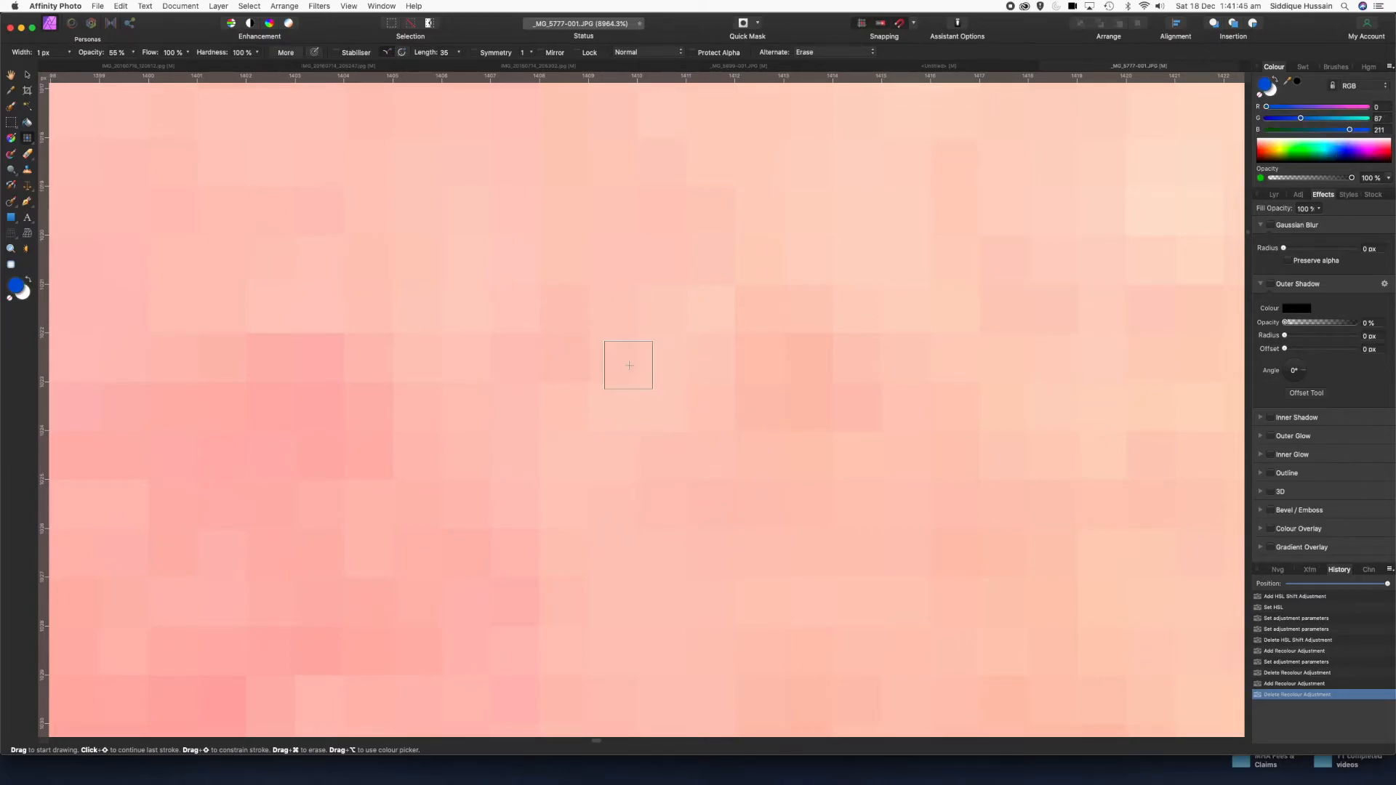
pyautogui.moveTo(629, 365); pyautogui.dragTo(561, 364)
pyautogui.click(562, 396)
pyautogui.click(613, 407)
pyautogui.click(610, 457)
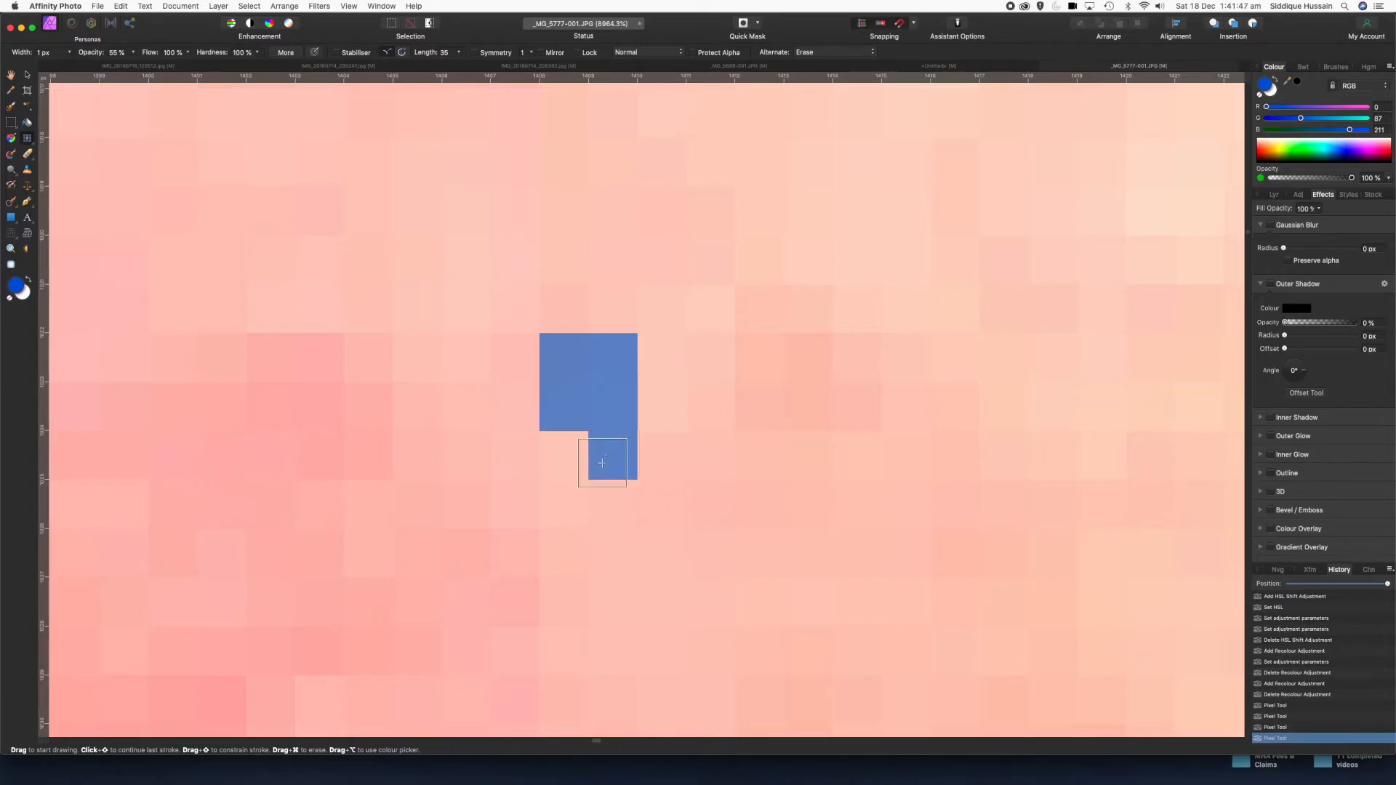
# - Extend both rows of the blue block four pixels to the left, making it six pixels wide
pyautogui.click(505, 365)
pyautogui.click(470, 365)
pyautogui.click(417, 365)
pyautogui.click(374, 365)
pyautogui.click(370, 407)
pyautogui.click(411, 407)
pyautogui.click(458, 413)
pyautogui.click(503, 413)
# - Paint a row of blue pixels directly beneath the blue block, leaving its lower left corner pixel unpainted
pyautogui.click(504, 455)
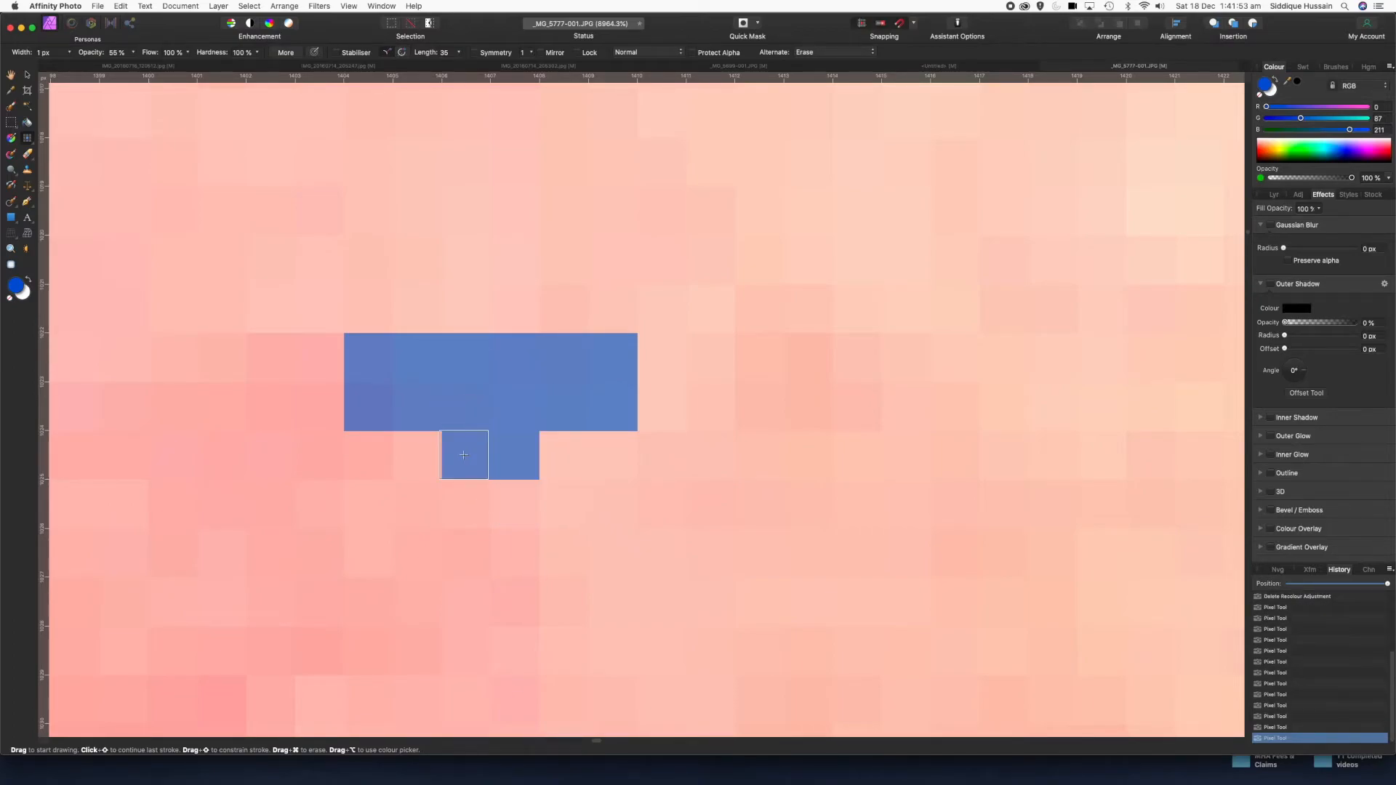
pyautogui.click(464, 455)
pyautogui.click(416, 455)
pyautogui.click(563, 456)
pyautogui.click(597, 464)
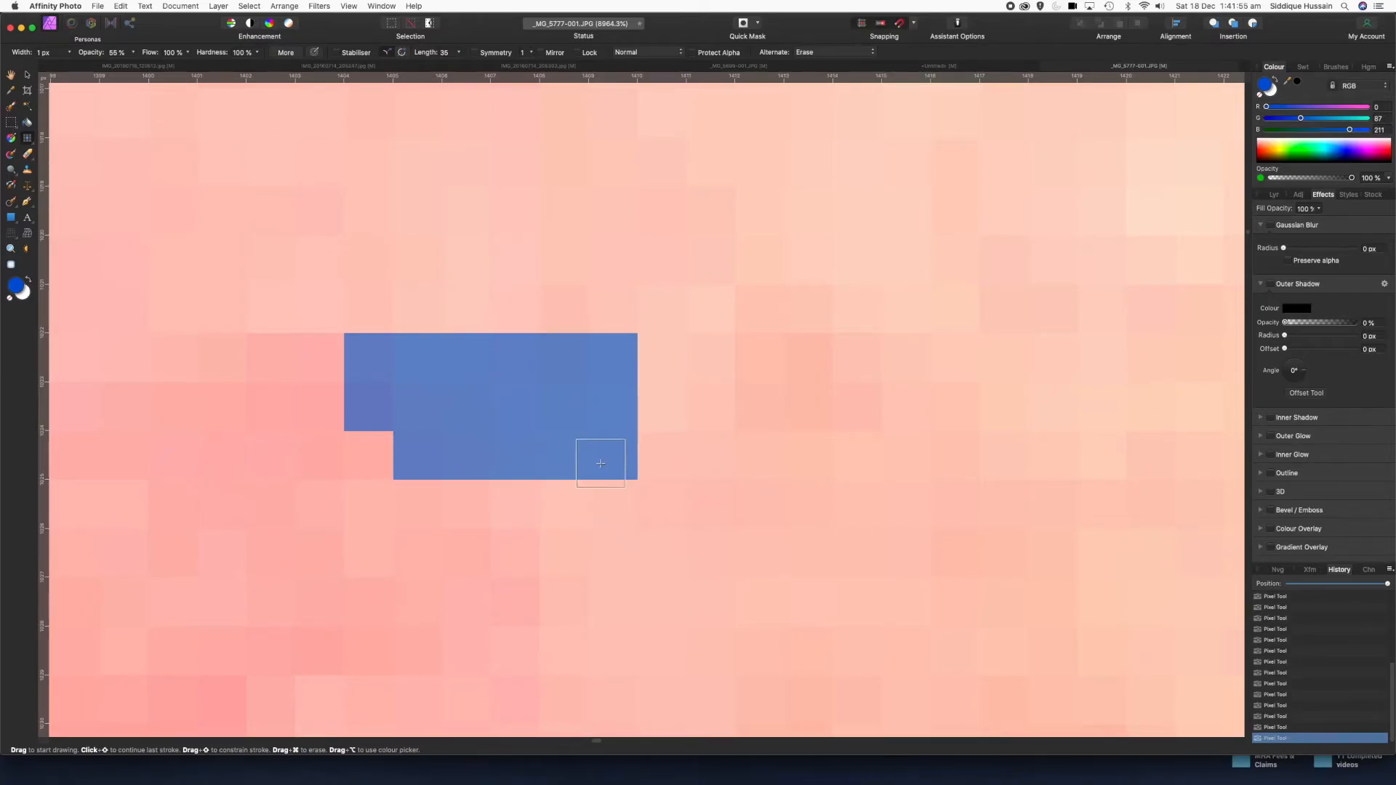
# - Paint a row of blue pixels along the top of the block, starting from its left edge
pyautogui.click(372, 326)
pyautogui.click(384, 323)
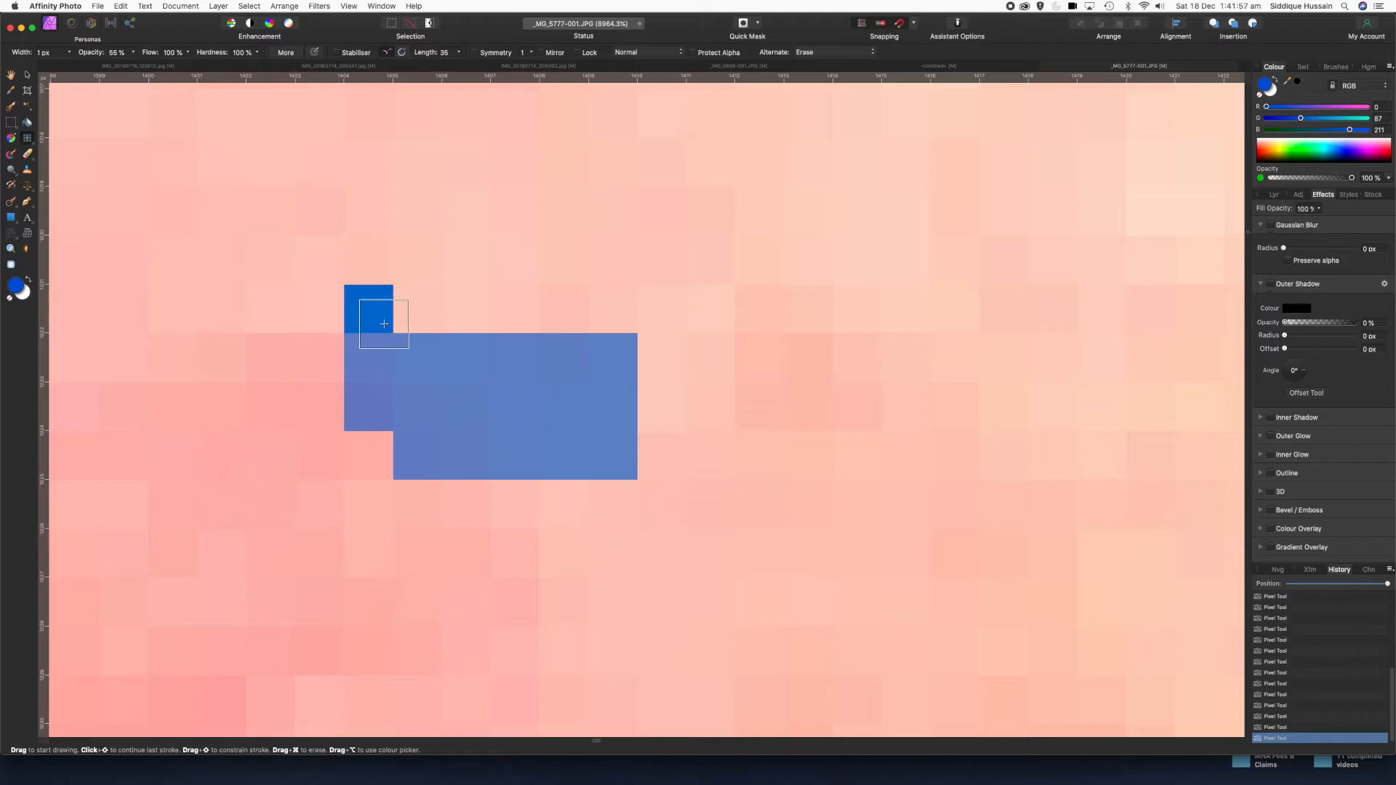
pyautogui.click(409, 318)
pyautogui.click(457, 313)
pyautogui.click(538, 304)
pyautogui.click(586, 304)
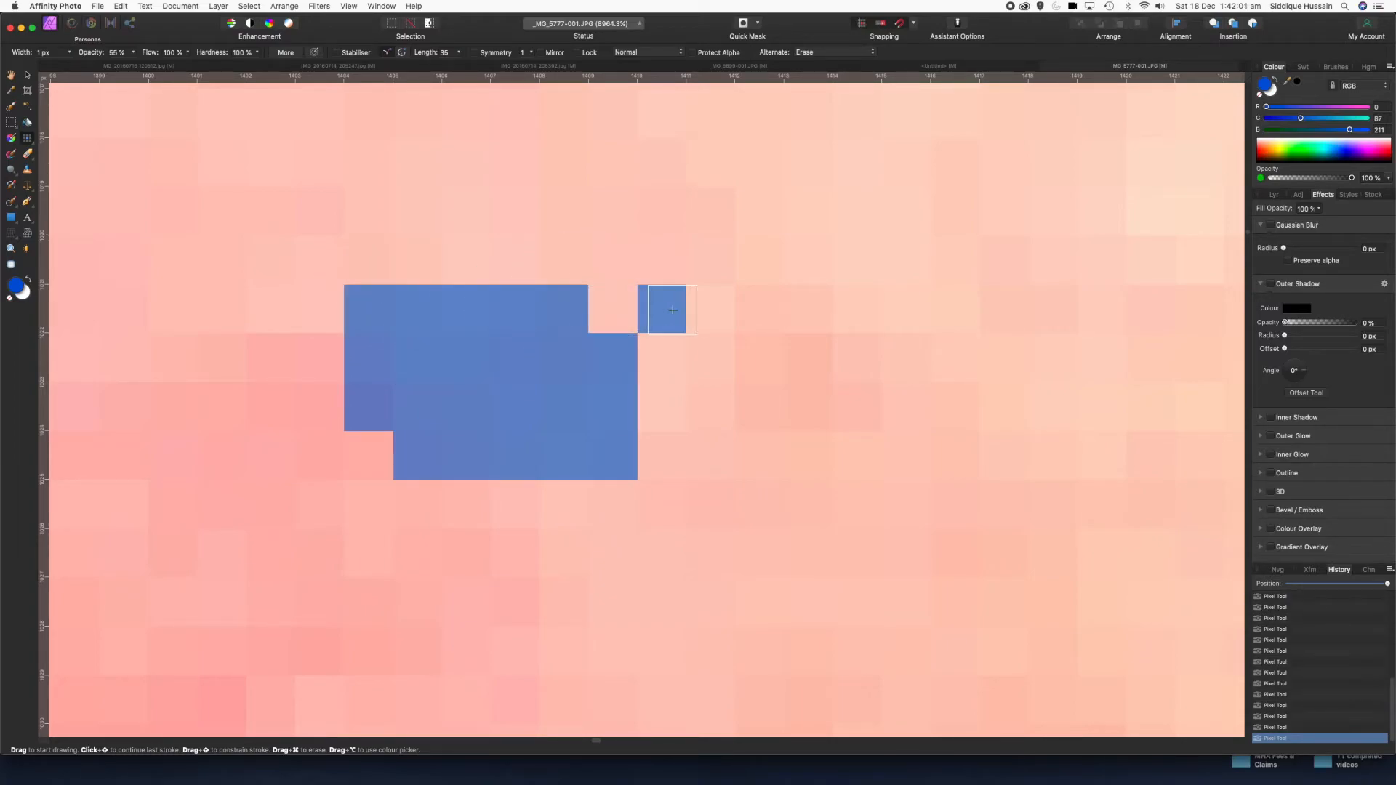
# - Paint a separate small cluster of blue pixels to the right of the large block
pyautogui.click(809, 356)
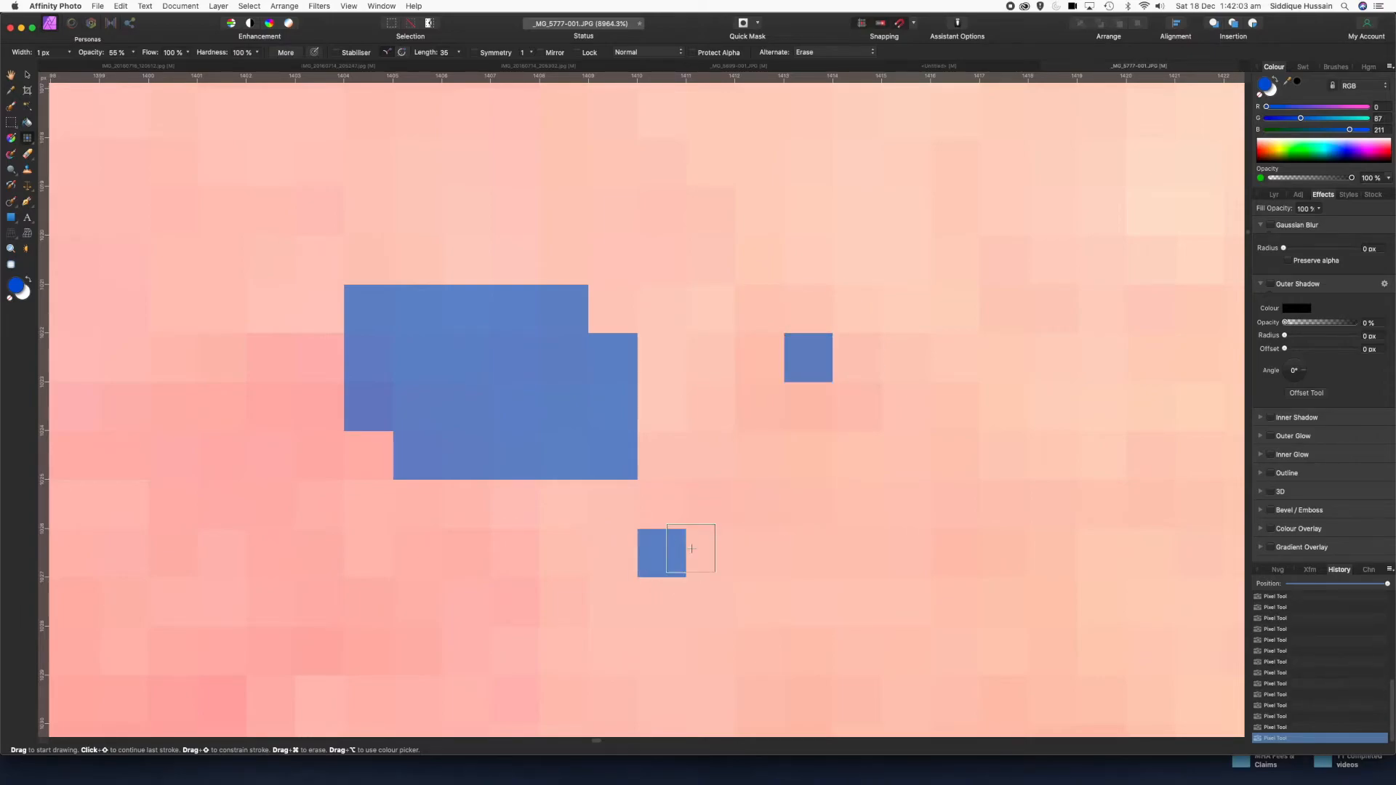
pyautogui.scroll(3, 771, 505)
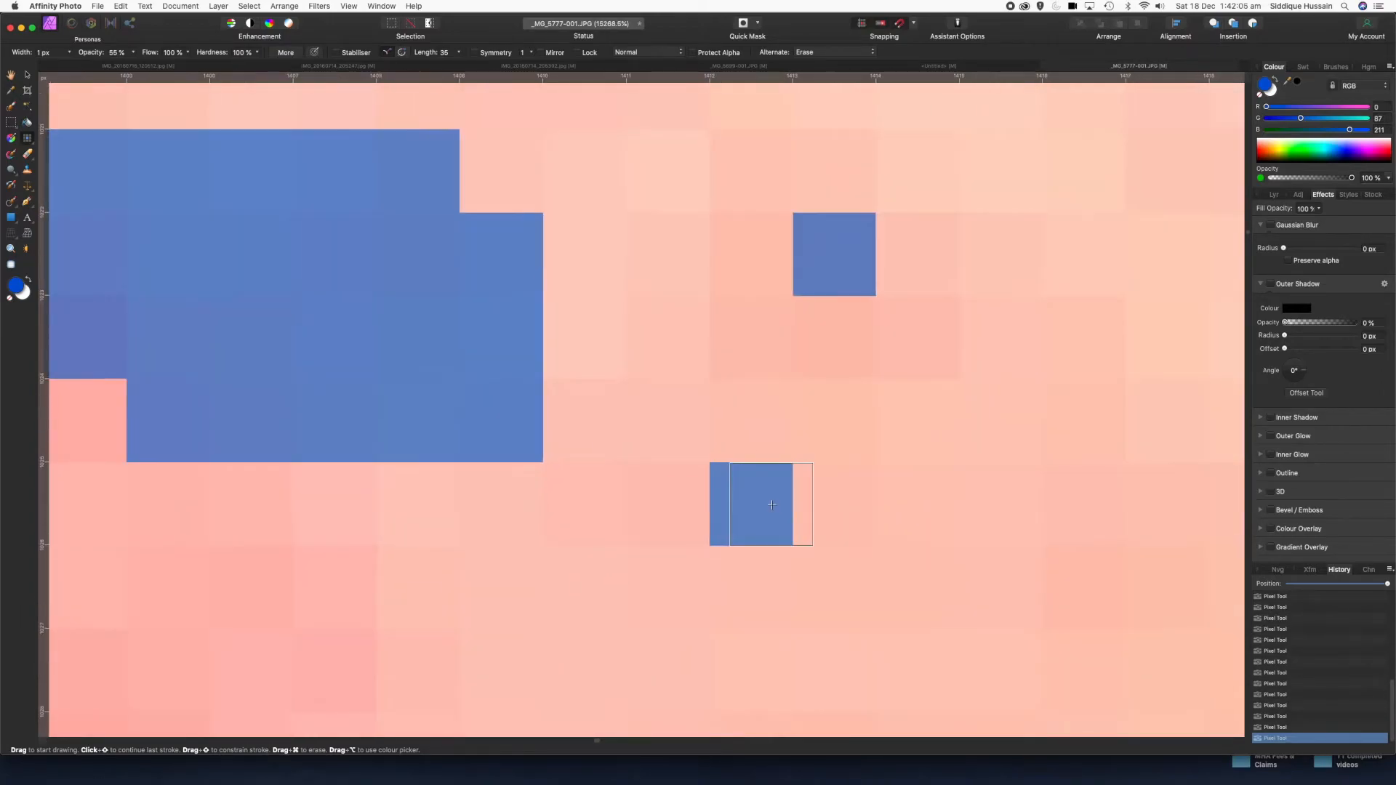
pyautogui.moveTo(748, 350)
pyautogui.mouseDown()
pyautogui.moveTo(909, 355)
pyautogui.moveTo(910, 290)
pyautogui.mouseUp()
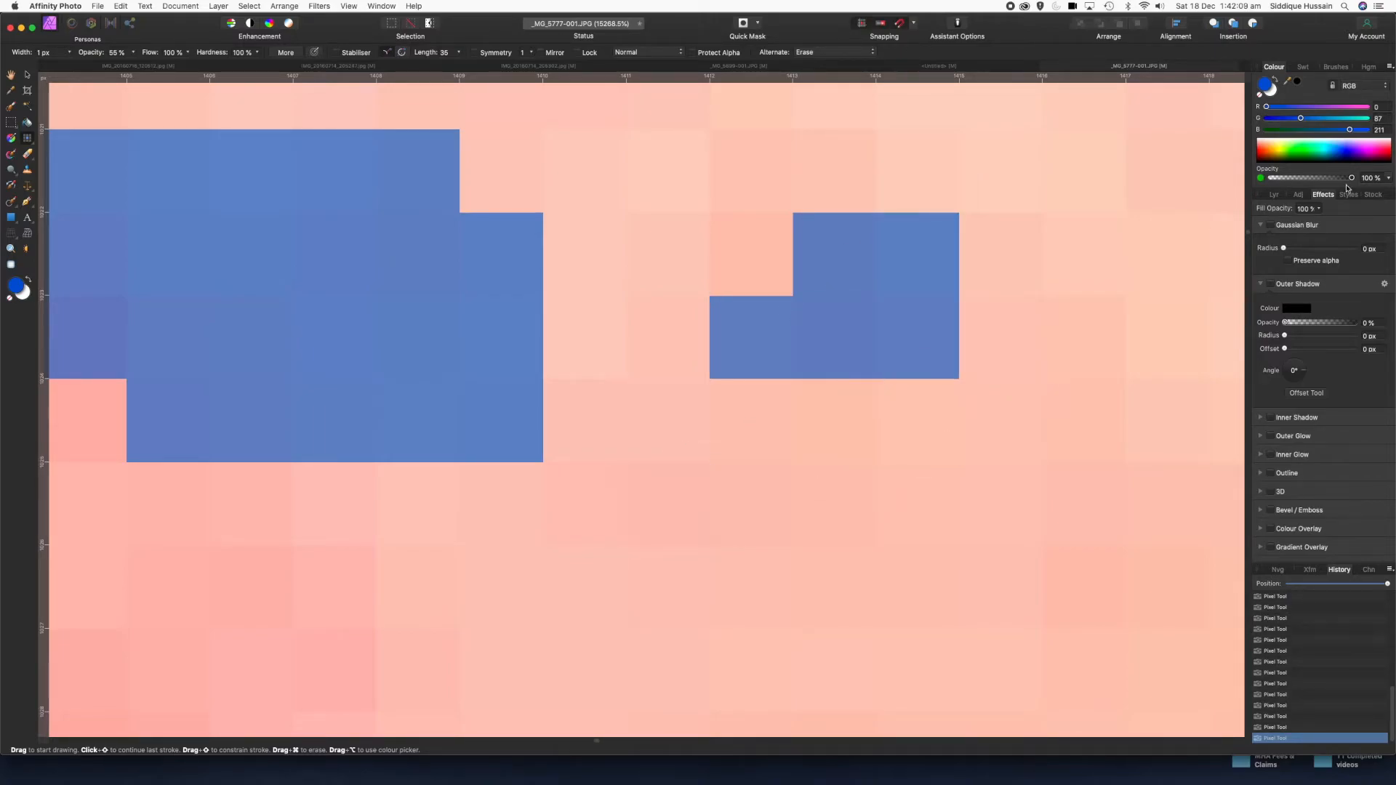
# - Set the colour to magenta (RGB 202, 0, 194) and paint a short row of pixels below the two blue shapes
pyautogui.click(1369, 155)
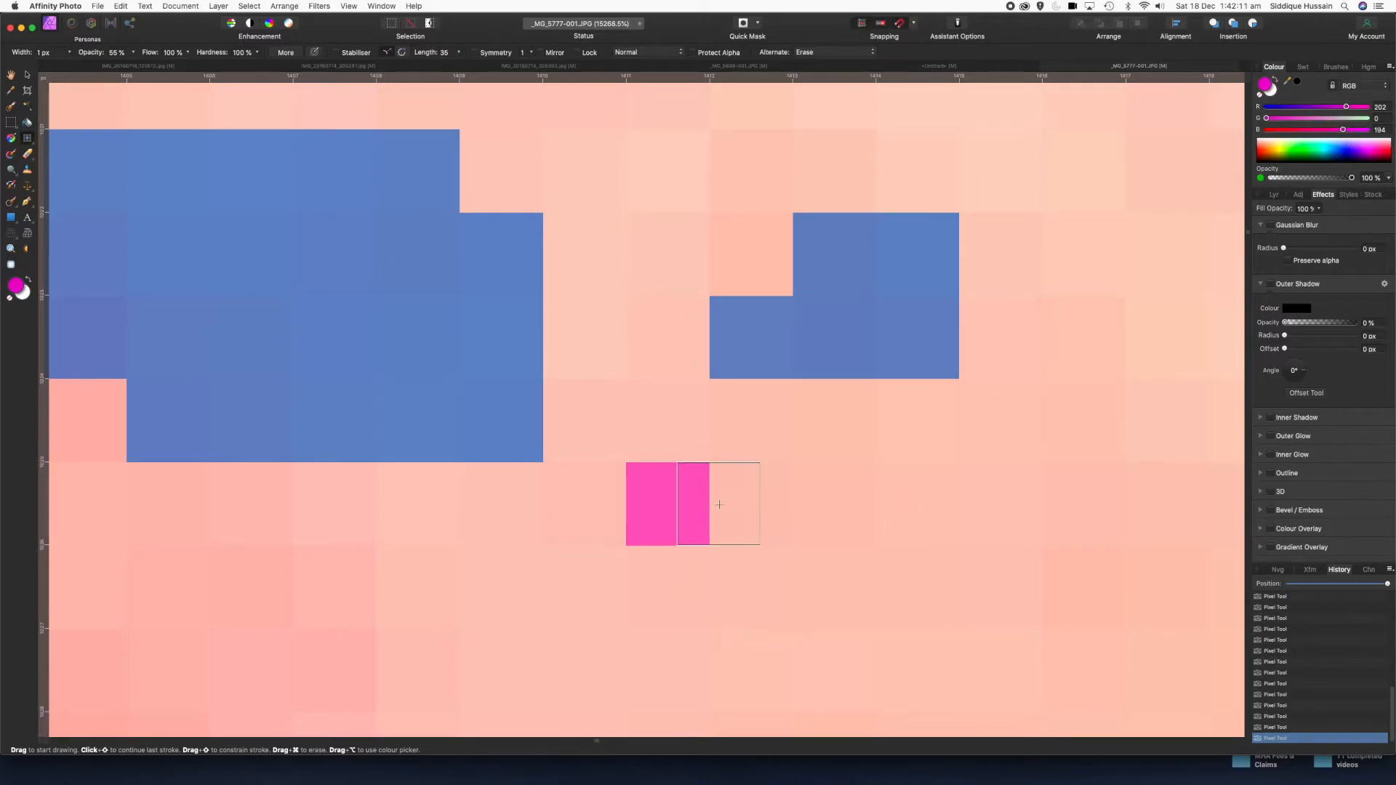
pyautogui.click(663, 506)
pyautogui.click(589, 515)
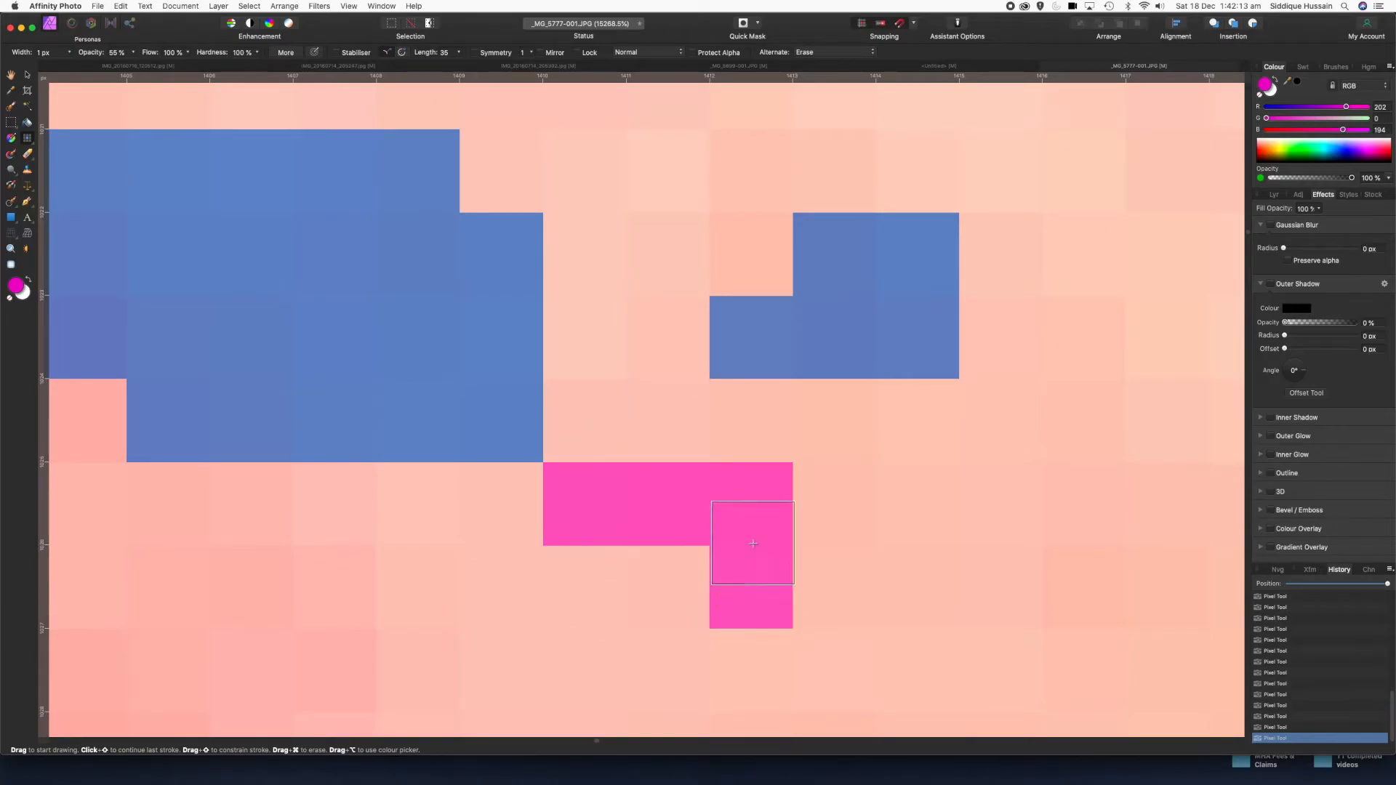
# - Activate the Colour Replacement Brush Tool and reduce its width to 45.3 px over the orange rod beside the model's head
pyautogui.scroll(-5, 695, 492)
pyautogui.scroll(-10, 695, 492)
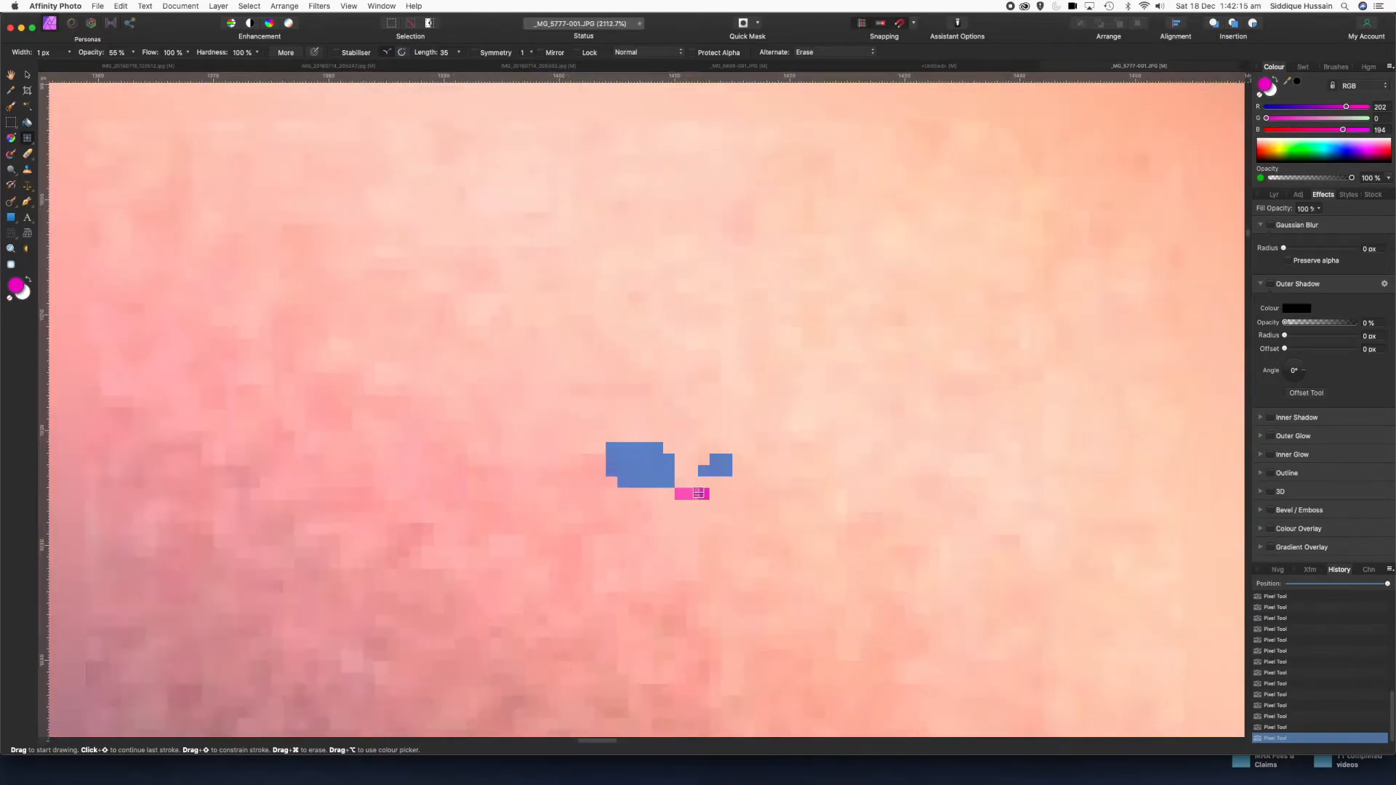
pyautogui.scroll(-12, 696, 493)
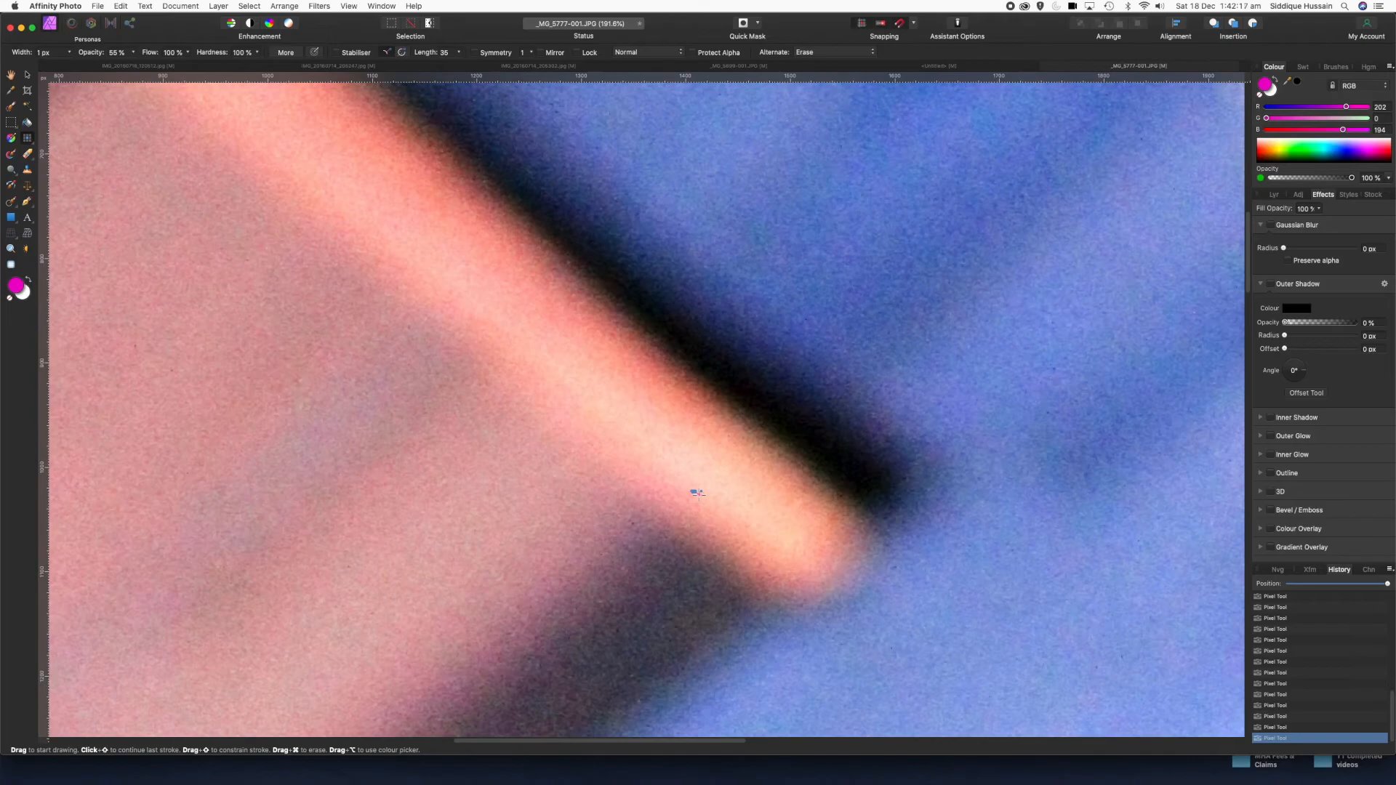
pyautogui.scroll(-2, 699, 496)
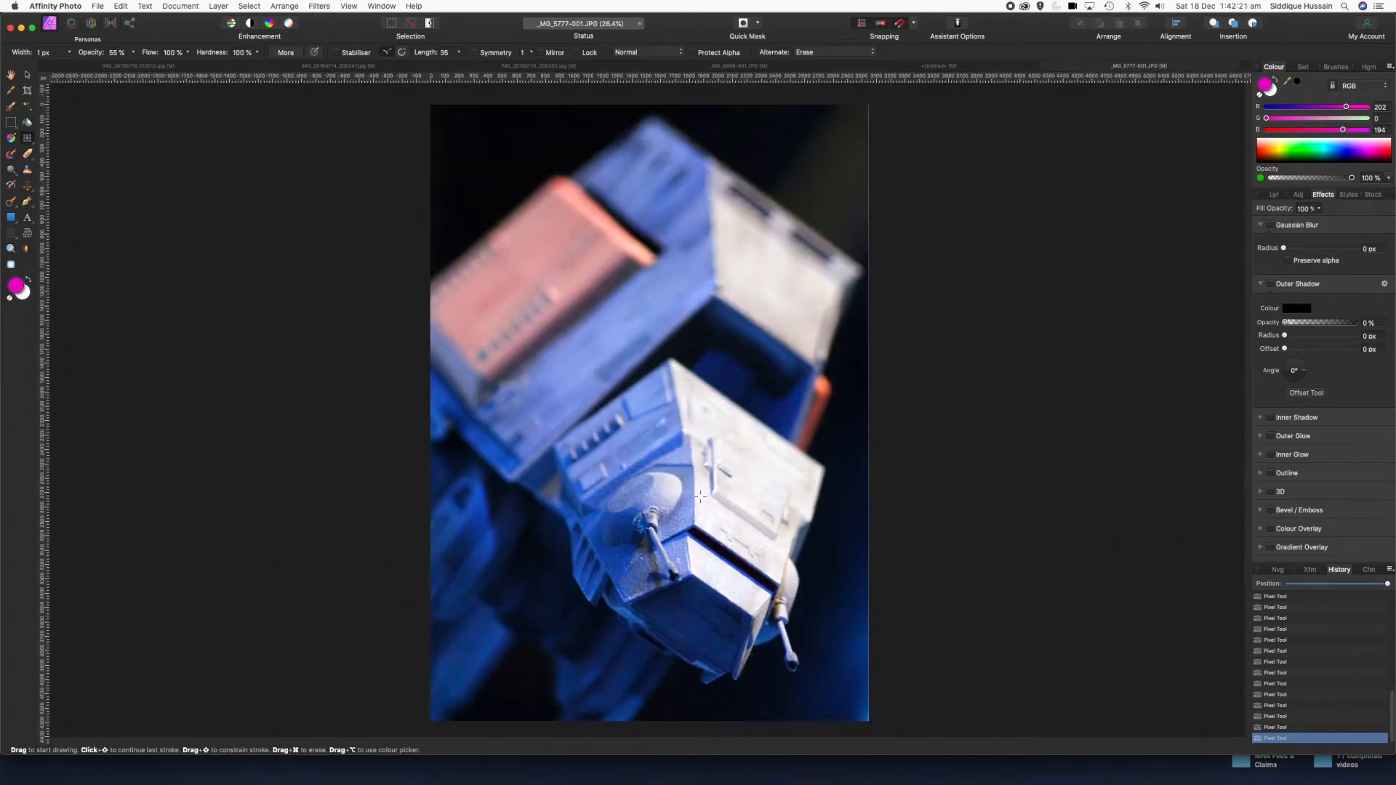
pyautogui.click(33, 147)
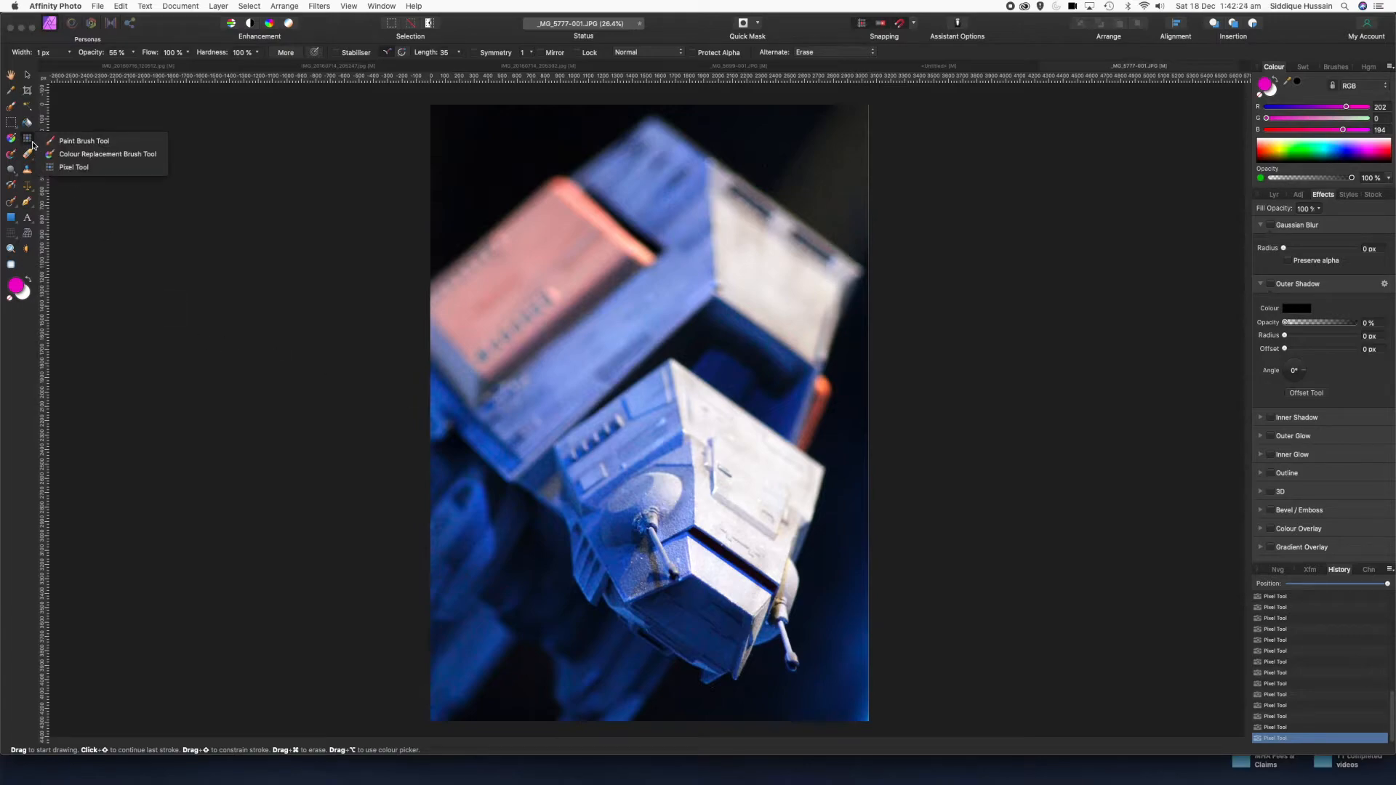
pyautogui.click(70, 154)
pyautogui.scroll(10, 840, 402)
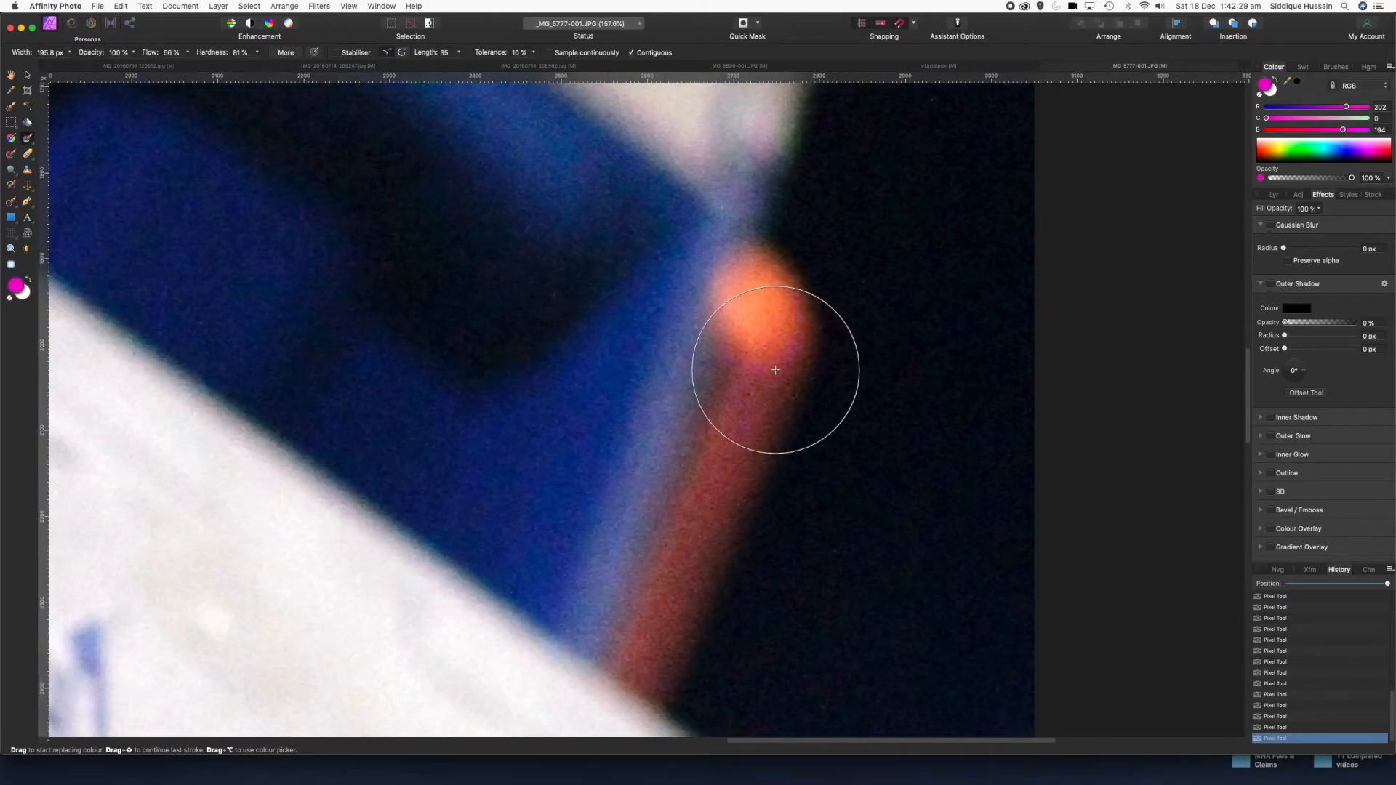
pyautogui.press('[')
pyautogui.press('[')
pyautogui.press('[')
pyautogui.press('[')
pyautogui.press('[')
pyautogui.press('[')
pyautogui.press('[')
pyautogui.press('[')
pyautogui.moveTo(776, 368); pyautogui.dragTo(771, 353)
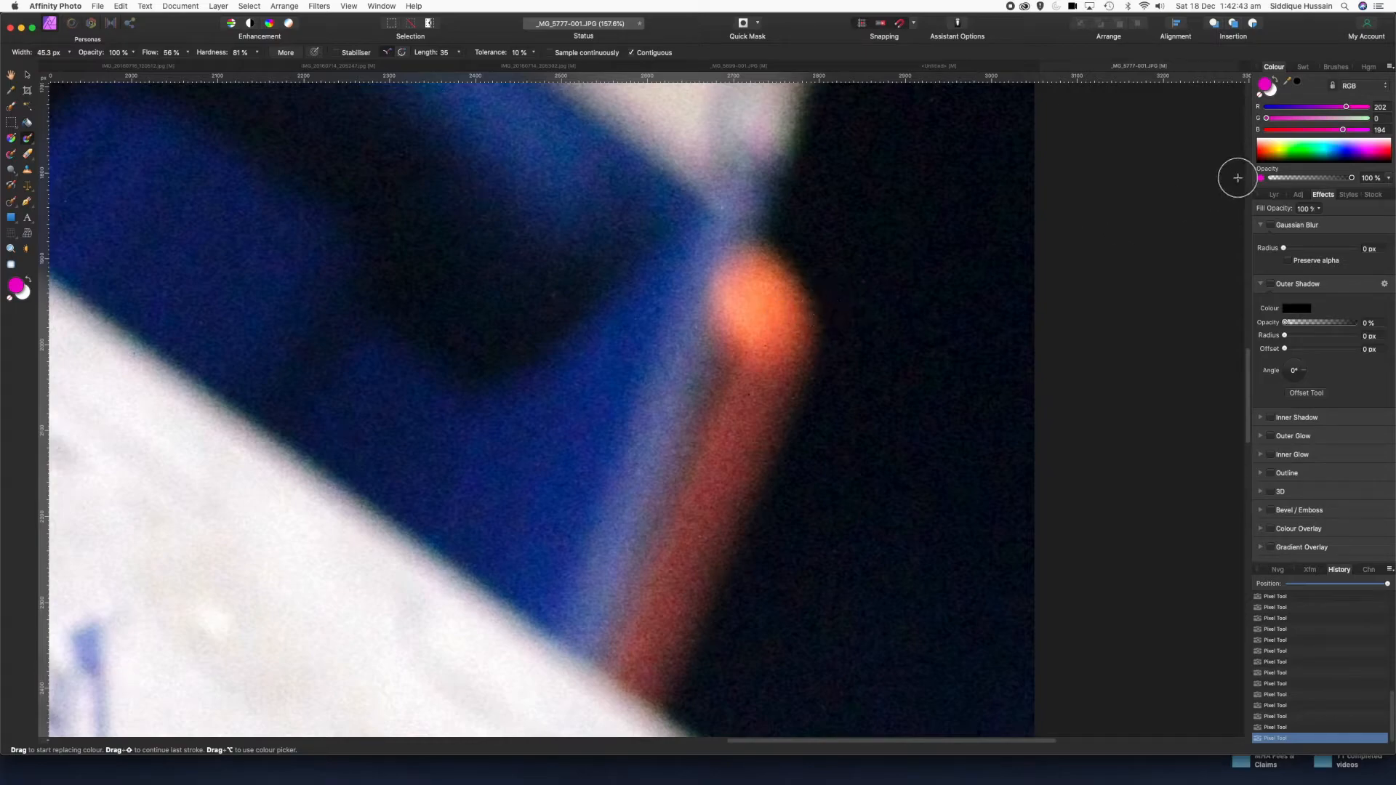
# - Set the colour to bright green (RGB 73, 251, 0) and brush over the centre of the rod's orange tip
pyautogui.click(1296, 153)
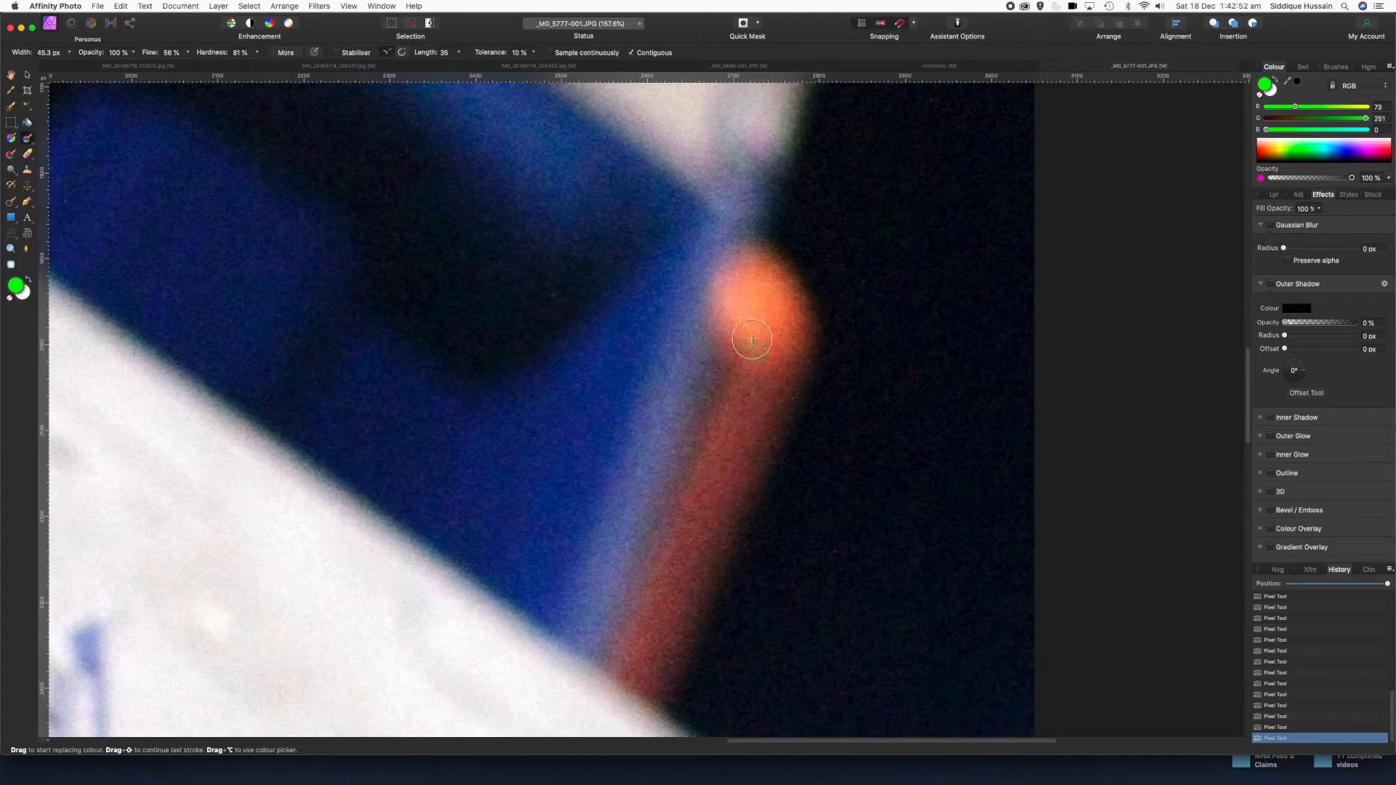
pyautogui.click(759, 305)
pyautogui.click(768, 345)
pyautogui.moveTo(768, 350)
pyautogui.mouseDown()
pyautogui.moveTo(747, 437)
pyautogui.moveTo(767, 358)
pyautogui.moveTo(758, 429)
pyautogui.mouseUp()
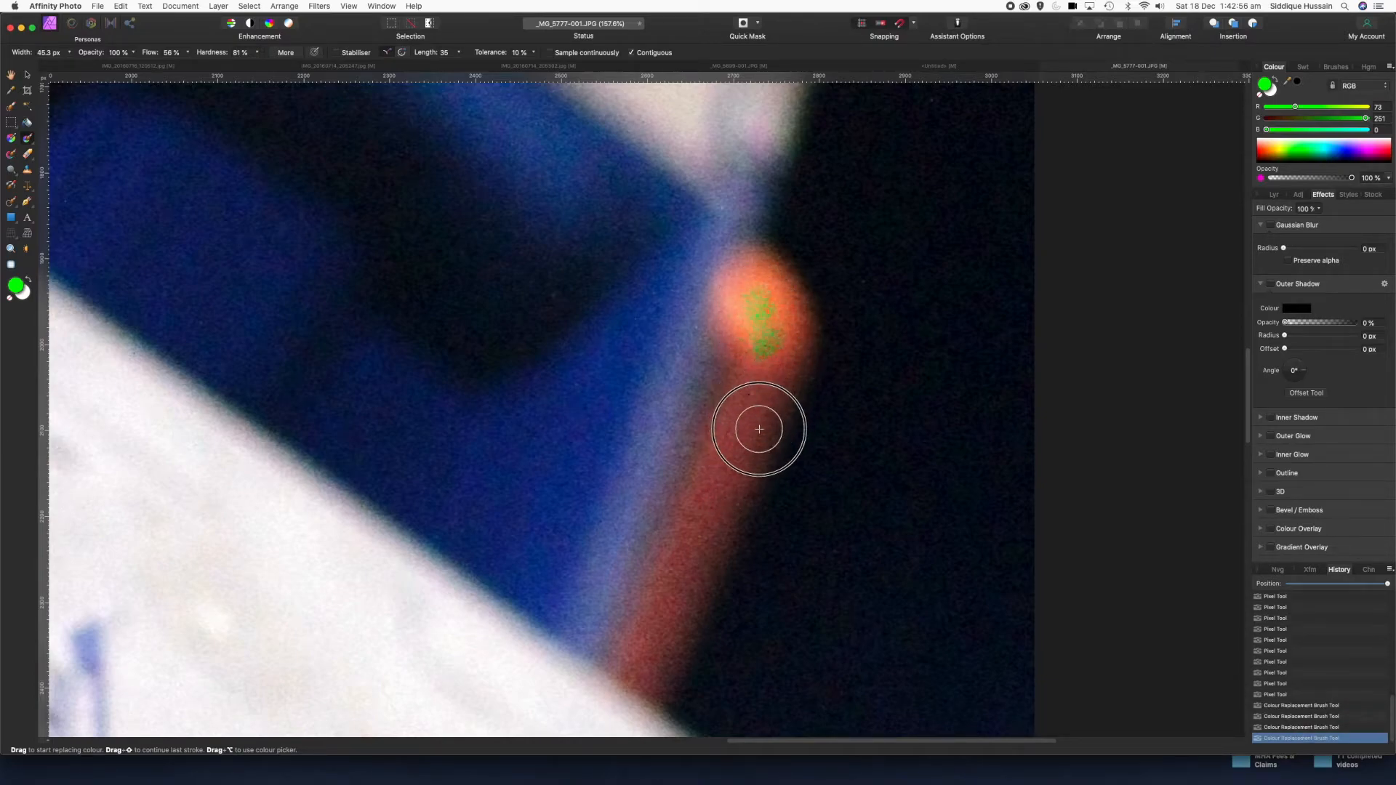
# - Choose the 990.5 px Round Soft Brush from the Basic brush category, keeping its default settings
pyautogui.click(1337, 67)
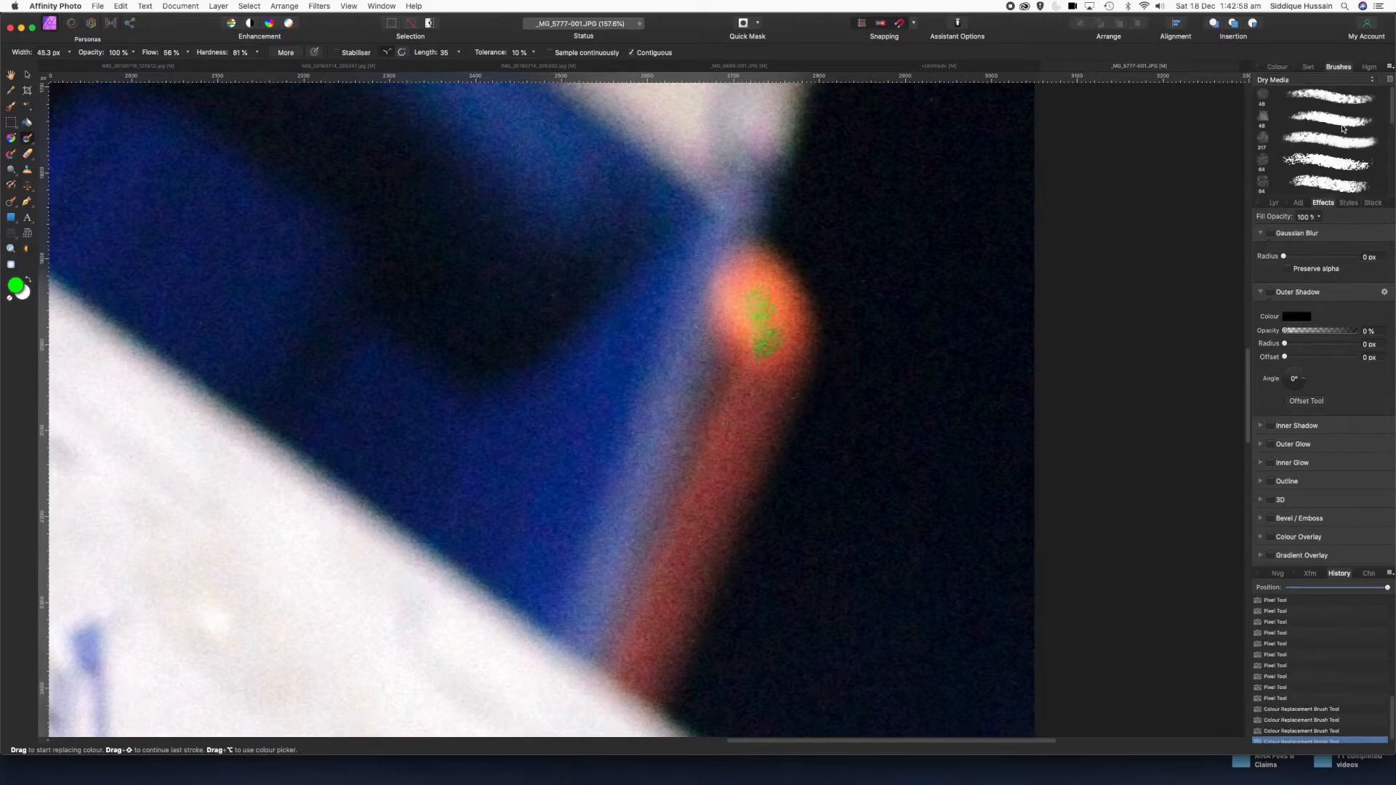
pyautogui.click(1319, 80)
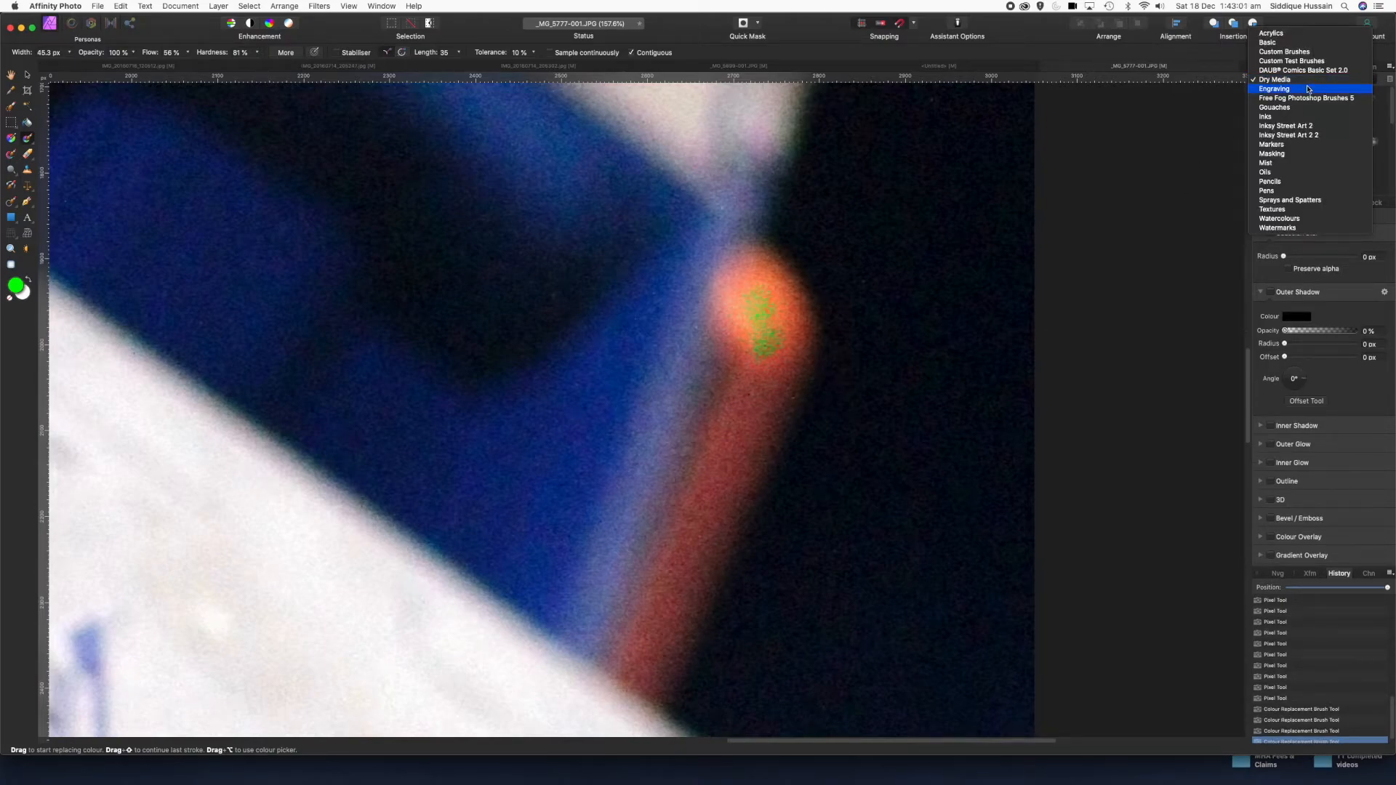
pyautogui.click(1283, 44)
pyautogui.scroll(-3, 1334, 172)
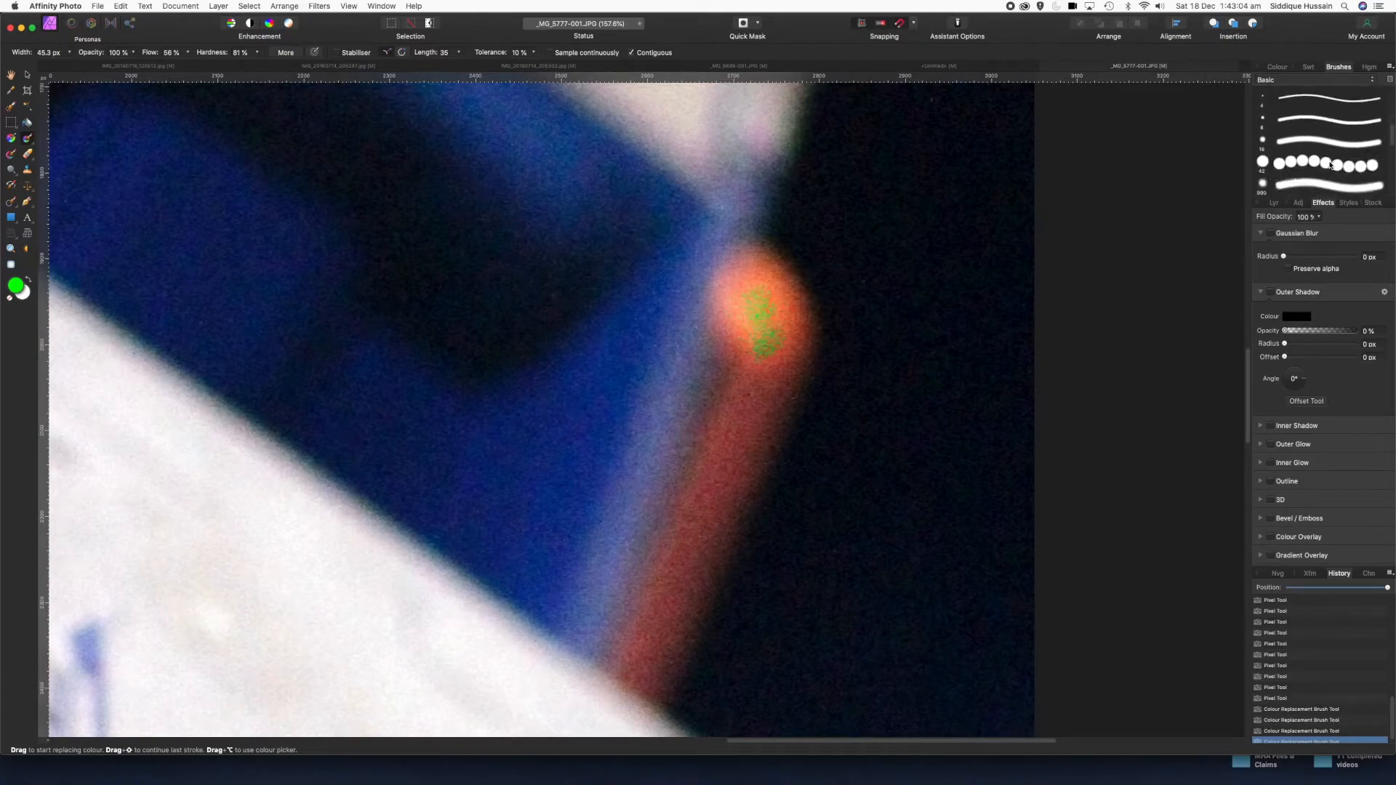
pyautogui.doubleClick(1321, 184)
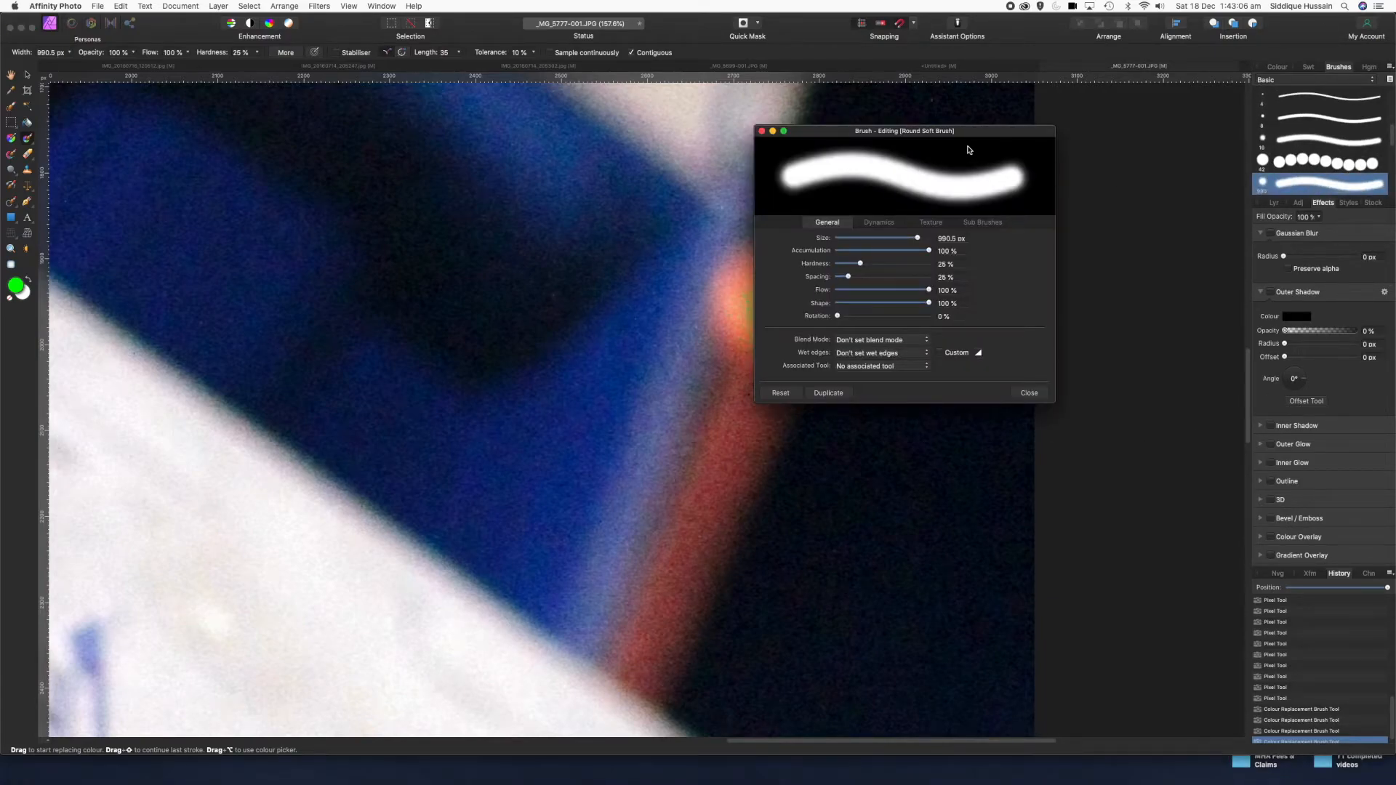
pyautogui.click(763, 133)
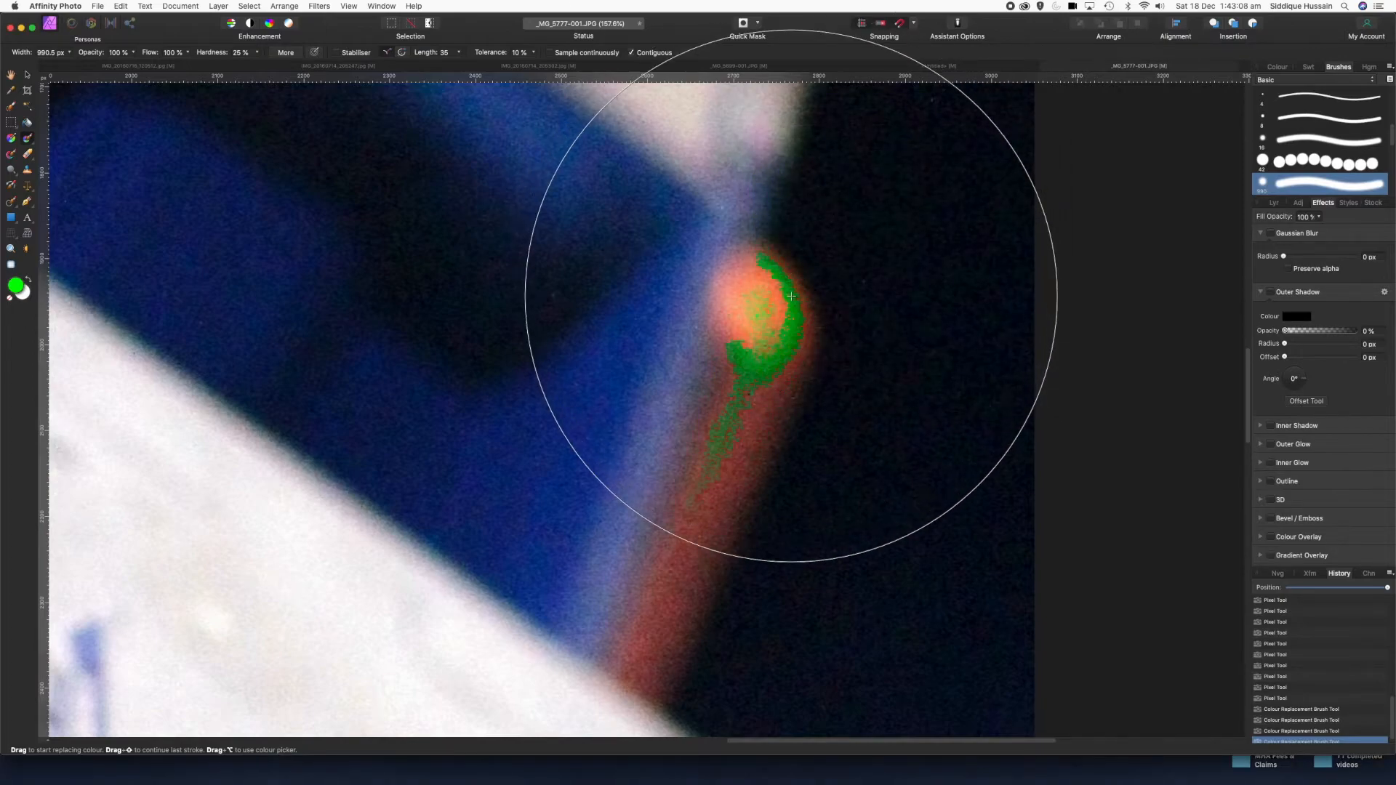
# - Reduce the soft brush's width to 73.5 px
pyautogui.press('[')
pyautogui.press('[')
pyautogui.press('[')
pyautogui.press('[')
pyautogui.press('[')
pyautogui.press('[')
pyautogui.press('[')
pyautogui.press('[')
pyautogui.press('[')
pyautogui.press('[')
pyautogui.press('[')
pyautogui.press('[')
pyautogui.press('[')
pyautogui.press('[')
pyautogui.press('[')
pyautogui.press('[')
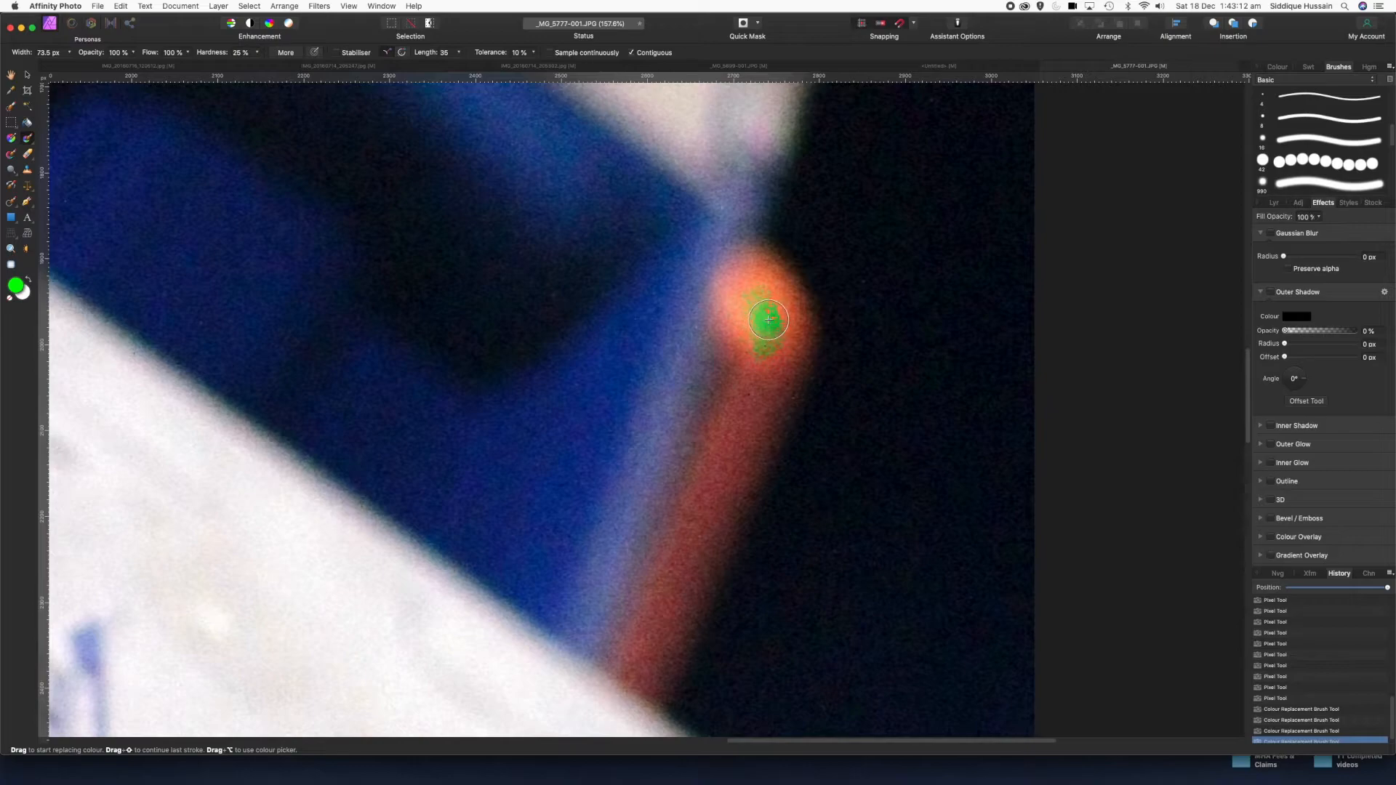
# - Recolour the middle of the orange tip and the start of the rod's shaft green
pyautogui.click(757, 298)
pyautogui.click(777, 316)
pyautogui.click(770, 357)
pyautogui.click(770, 400)
# - Recolour the rod's red shaft green down to where it meets the white panel
pyautogui.moveTo(747, 443); pyautogui.dragTo(733, 475)
pyautogui.moveTo(766, 420)
pyautogui.mouseDown()
pyautogui.moveTo(770, 391)
pyautogui.moveTo(703, 480)
pyautogui.moveTo(778, 432)
pyautogui.moveTo(757, 473)
pyautogui.moveTo(759, 452)
pyautogui.mouseUp()
pyautogui.moveTo(728, 504)
pyautogui.mouseDown()
pyautogui.moveTo(742, 490)
pyautogui.moveTo(711, 576)
pyautogui.moveTo(693, 576)
pyautogui.mouseUp()
pyautogui.moveTo(704, 492)
pyautogui.mouseDown()
pyautogui.moveTo(671, 660)
pyautogui.moveTo(670, 642)
pyautogui.mouseUp()
pyautogui.moveTo(668, 595)
pyautogui.mouseDown()
pyautogui.moveTo(638, 663)
pyautogui.moveTo(657, 628)
pyautogui.mouseUp()
pyautogui.moveTo(679, 651); pyautogui.dragTo(683, 650)
pyautogui.moveTo(659, 713)
pyautogui.mouseDown()
pyautogui.moveTo(668, 670)
pyautogui.moveTo(656, 692)
pyautogui.moveTo(624, 667)
pyautogui.moveTo(642, 612)
pyautogui.moveTo(626, 655)
pyautogui.mouseUp()
# - Recolour the rest of the rod's orange tip green, including its edges and the neck where it joins the shaft
pyautogui.moveTo(759, 269)
pyautogui.mouseDown()
pyautogui.moveTo(789, 309)
pyautogui.moveTo(766, 263)
pyautogui.moveTo(816, 312)
pyautogui.moveTo(797, 290)
pyautogui.moveTo(805, 339)
pyautogui.moveTo(795, 304)
pyautogui.moveTo(779, 326)
pyautogui.moveTo(754, 278)
pyautogui.moveTo(739, 305)
pyautogui.moveTo(743, 284)
pyautogui.moveTo(732, 317)
pyautogui.moveTo(745, 395)
pyautogui.moveTo(741, 347)
pyautogui.moveTo(779, 301)
pyautogui.moveTo(760, 261)
pyautogui.moveTo(805, 368)
pyautogui.mouseUp()
pyautogui.moveTo(805, 371)
pyautogui.mouseDown()
pyautogui.moveTo(788, 399)
pyautogui.moveTo(809, 310)
pyautogui.moveTo(752, 247)
pyautogui.moveTo(765, 260)
pyautogui.moveTo(733, 272)
pyautogui.moveTo(753, 250)
pyautogui.moveTo(715, 330)
pyautogui.moveTo(725, 353)
pyautogui.moveTo(753, 323)
pyautogui.moveTo(775, 330)
pyautogui.moveTo(731, 364)
pyautogui.mouseUp()
pyautogui.moveTo(730, 439)
pyautogui.mouseDown()
pyautogui.moveTo(728, 451)
pyautogui.moveTo(735, 389)
pyautogui.moveTo(611, 661)
pyautogui.moveTo(654, 639)
pyautogui.moveTo(705, 461)
pyautogui.moveTo(757, 372)
pyautogui.mouseUp()
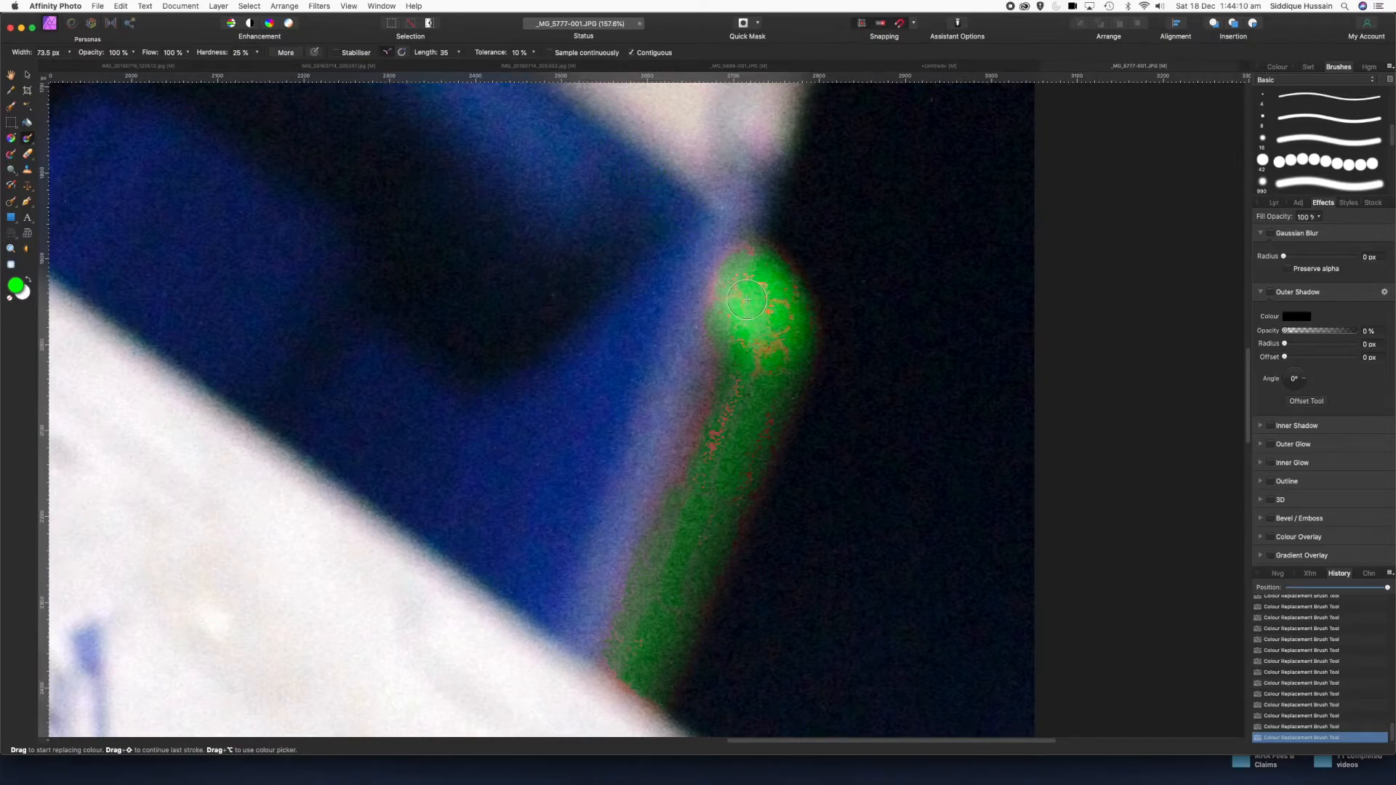
pyautogui.moveTo(790, 283); pyautogui.dragTo(743, 263)
pyautogui.moveTo(734, 275); pyautogui.dragTo(728, 289)
pyautogui.moveTo(786, 283)
pyautogui.mouseDown()
pyautogui.moveTo(772, 285)
pyautogui.moveTo(773, 326)
pyautogui.mouseUp()
# - Touch up the leftover red specks on the green tip and upper shaft, finishing with the whole photo in view
pyautogui.scroll(2, 772, 326)
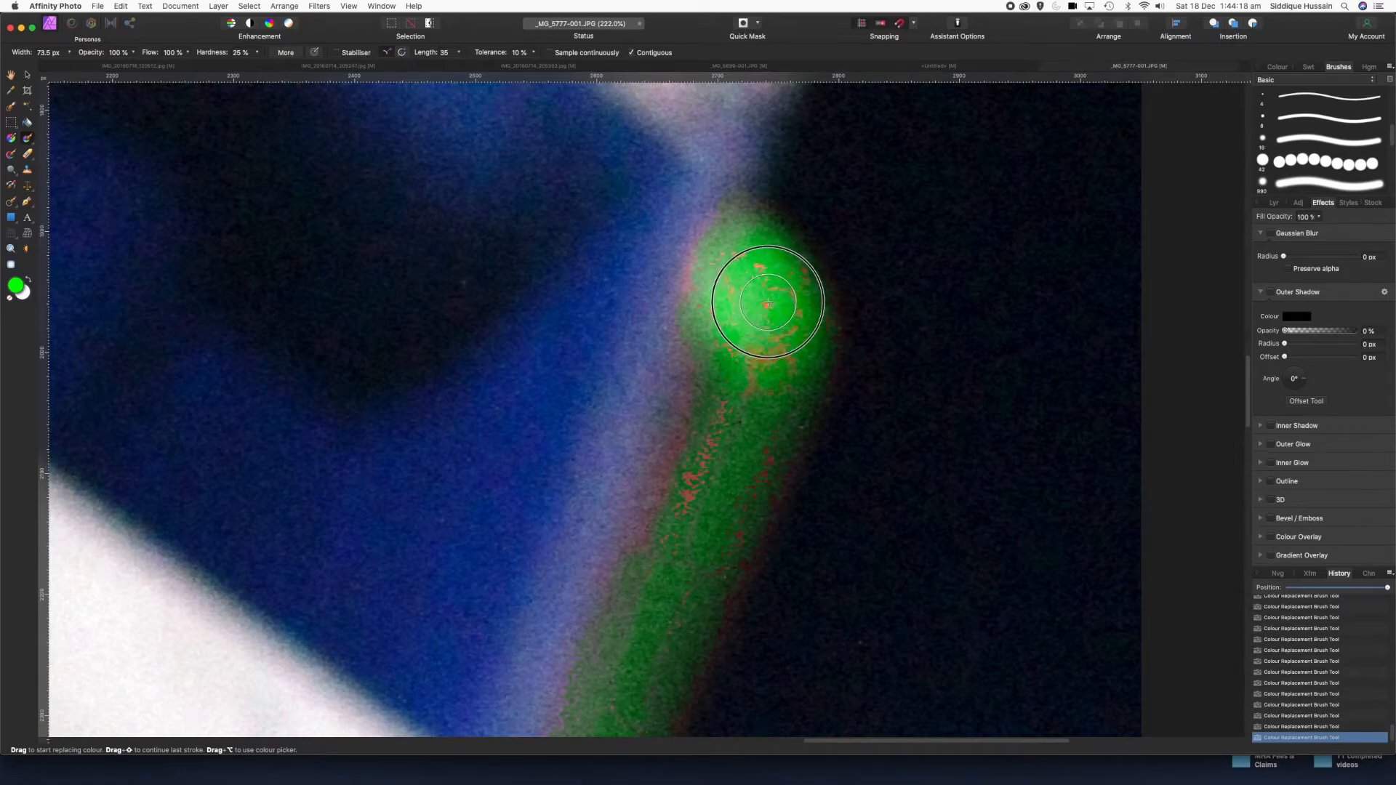
pyautogui.click(766, 357)
pyautogui.moveTo(731, 432); pyautogui.dragTo(729, 437)
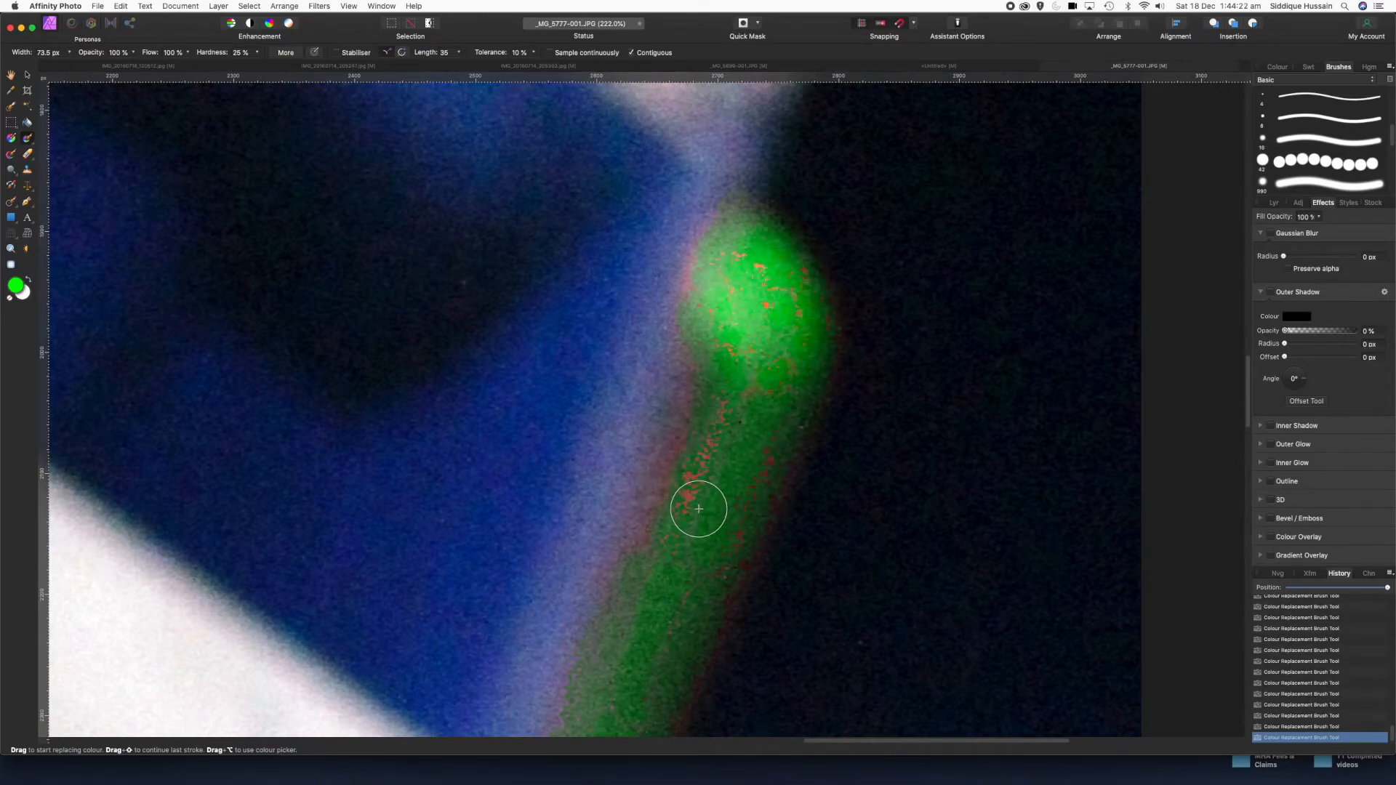
pyautogui.scroll(-6, 699, 509)
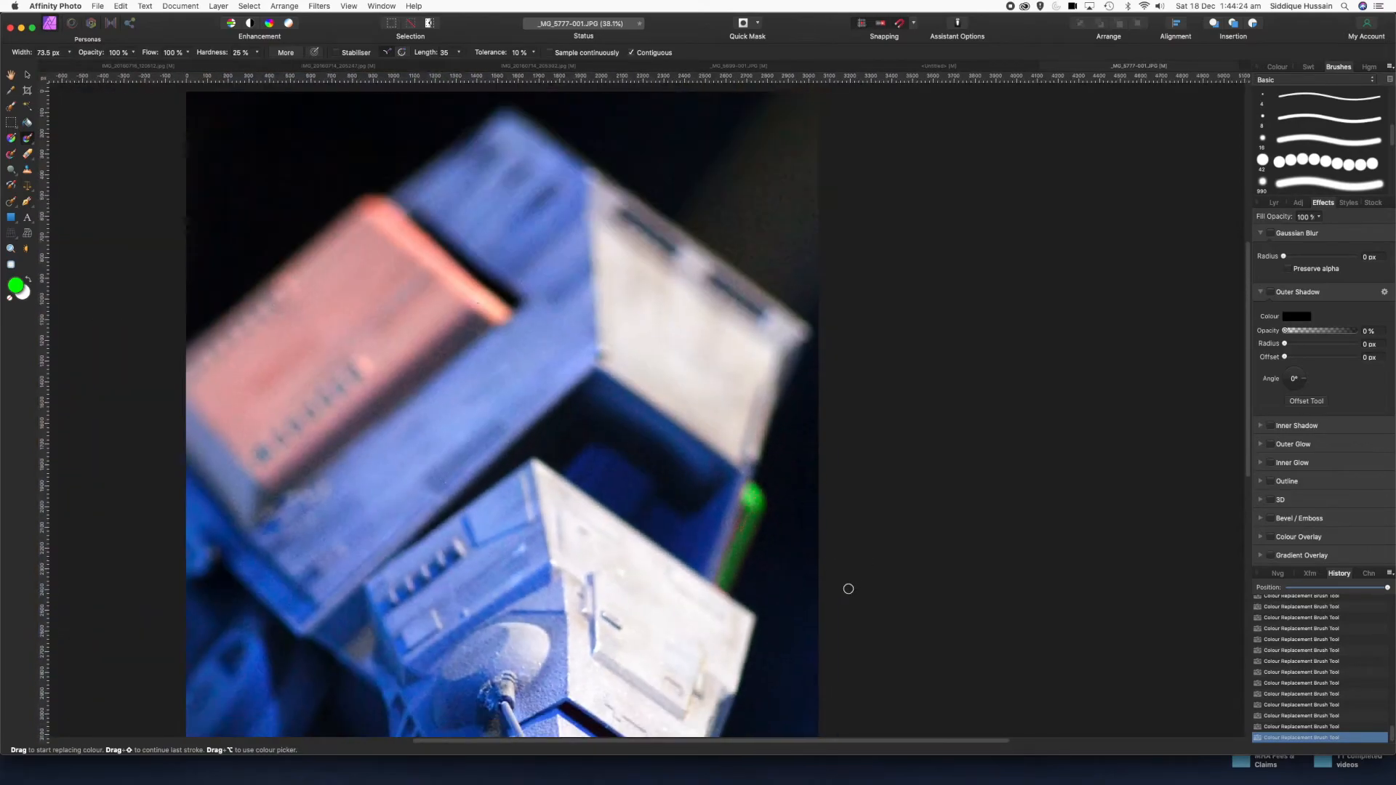
pyautogui.scroll(-2, 848, 589)
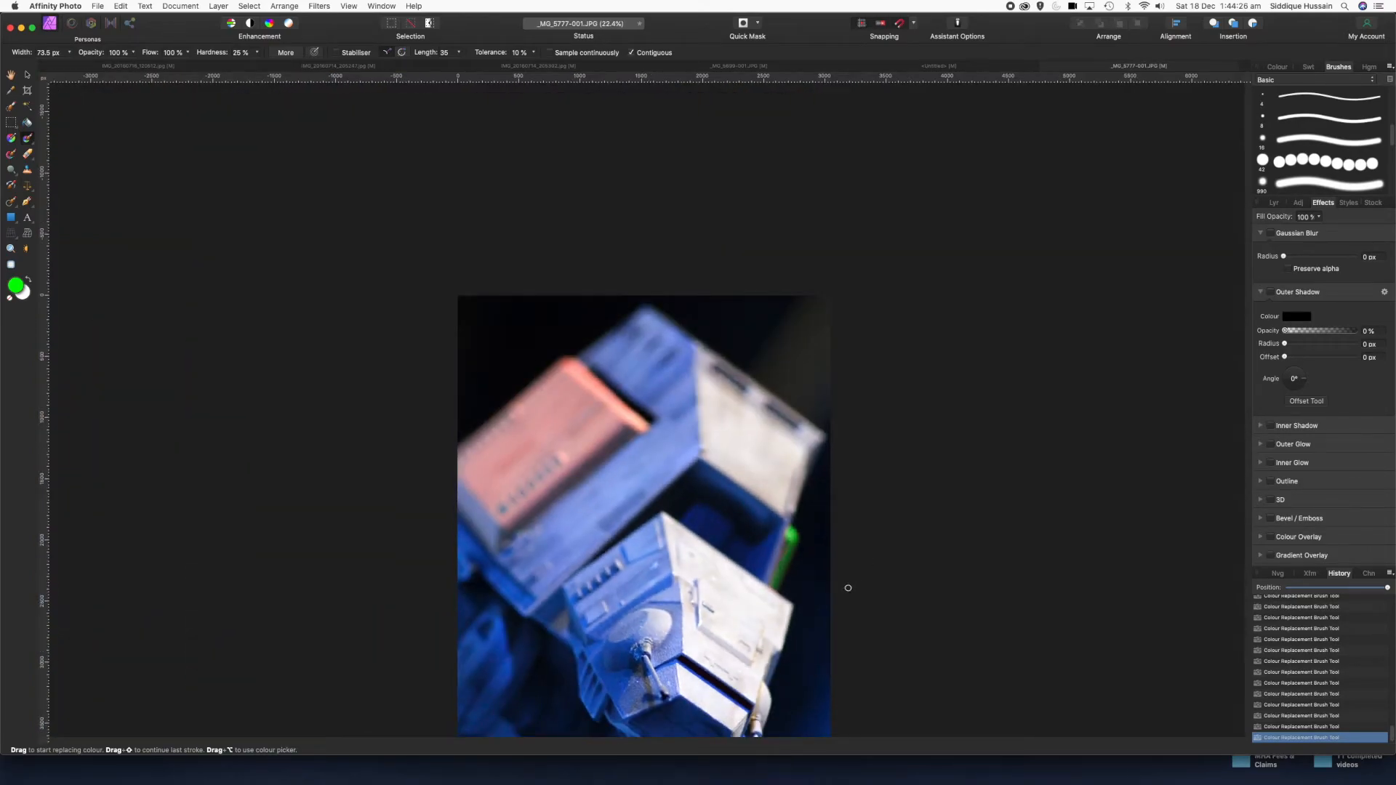
pyautogui.scroll(1, 848, 589)
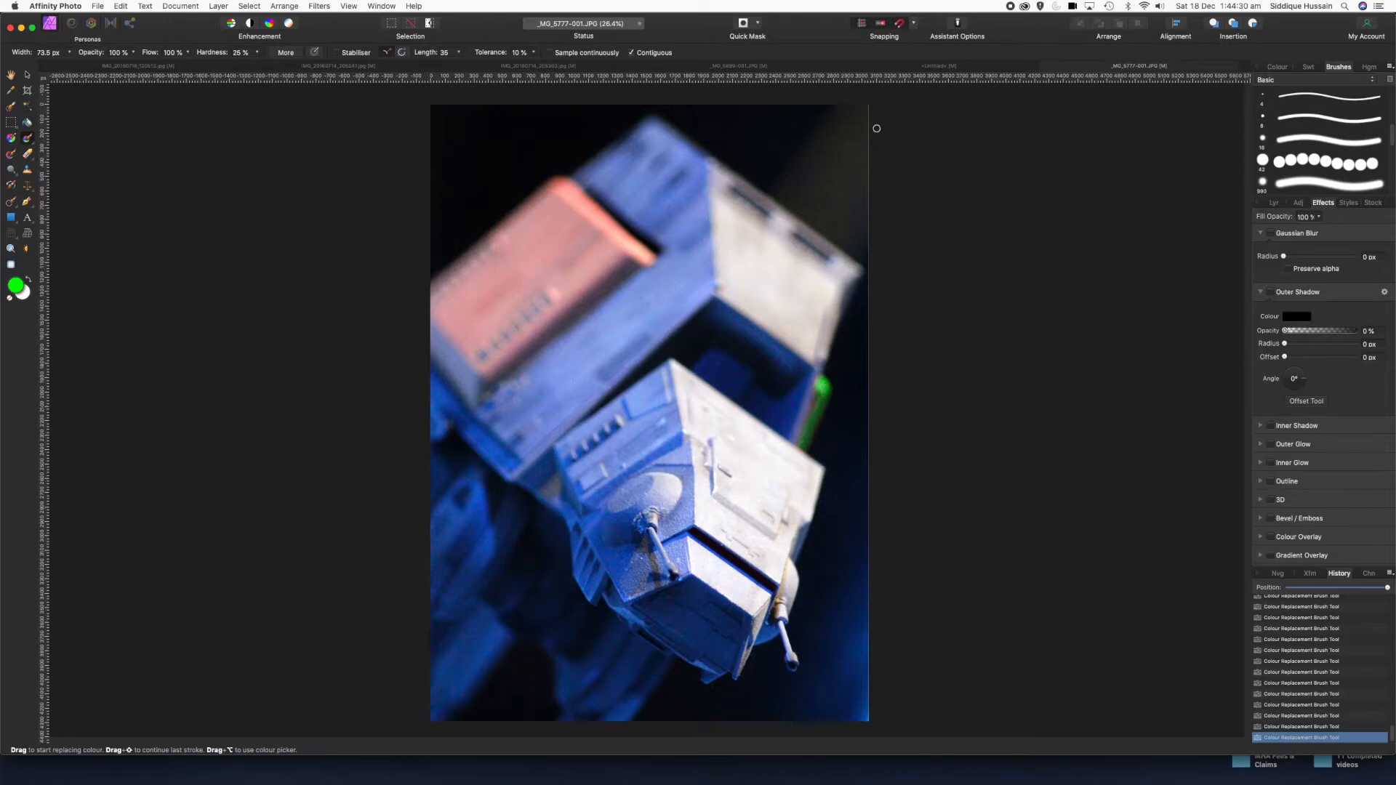
# - Switch to the _MG_5699-001.JPG document and revert its history to the original photo, fitted in view
pyautogui.click(880, 72)
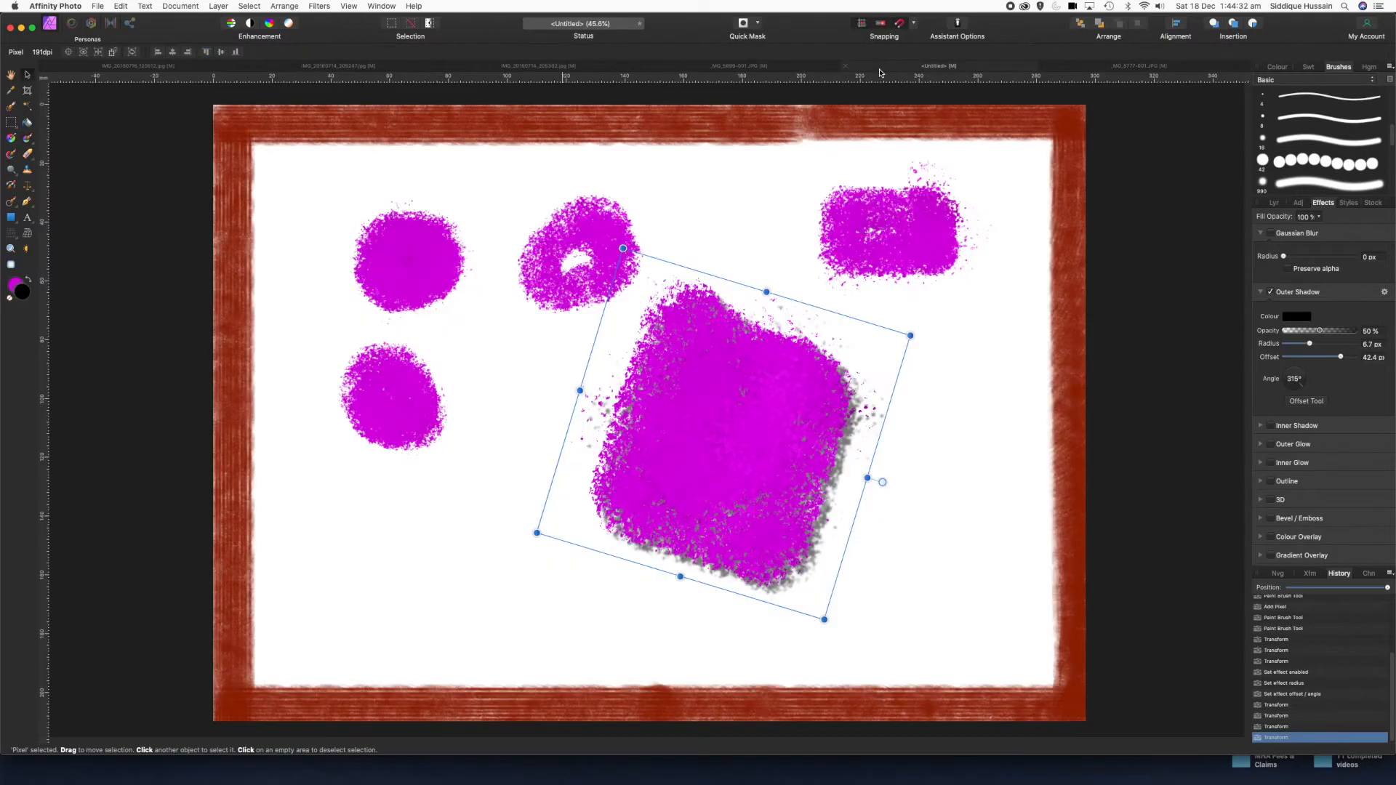
pyautogui.click(782, 70)
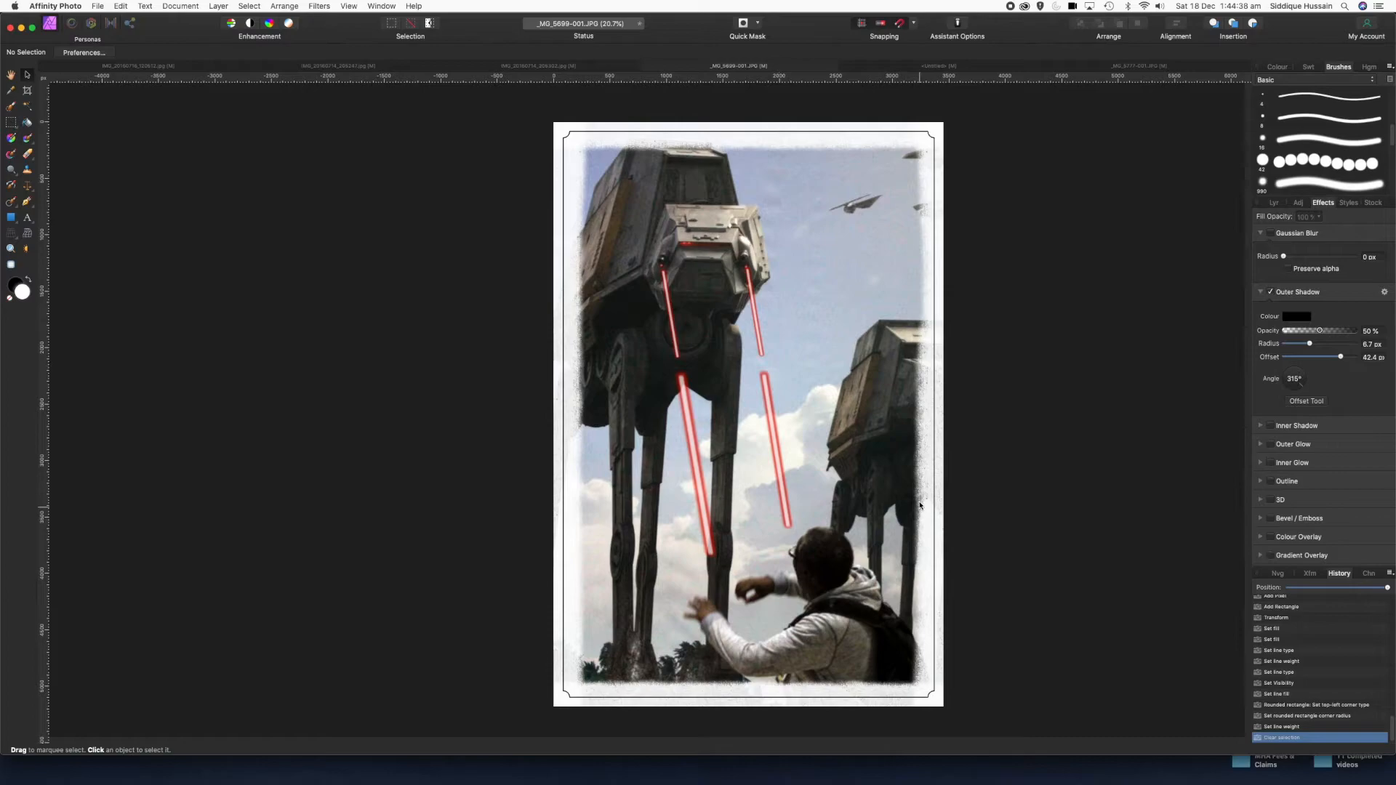
pyautogui.moveTo(1389, 593); pyautogui.dragTo(1215, 586)
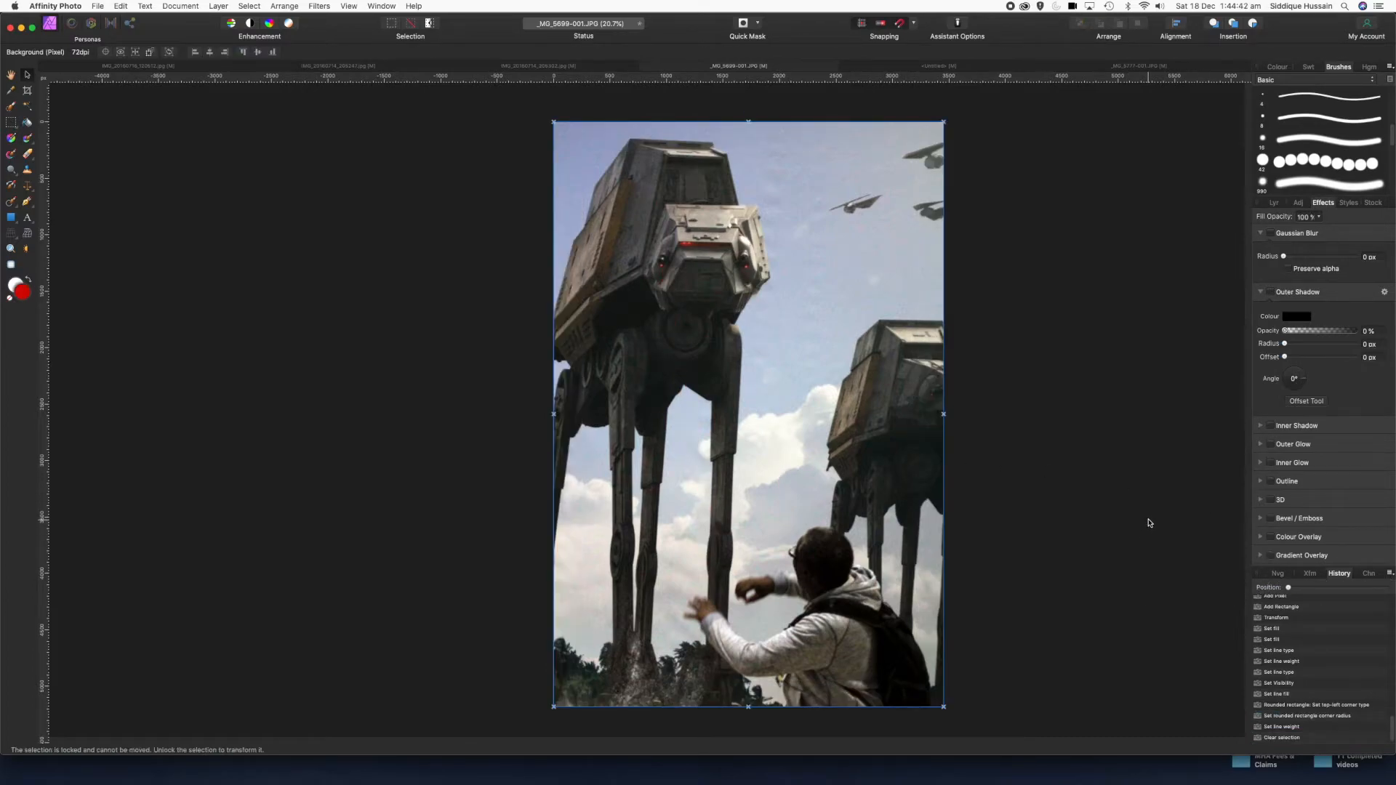
pyautogui.press('super+0')
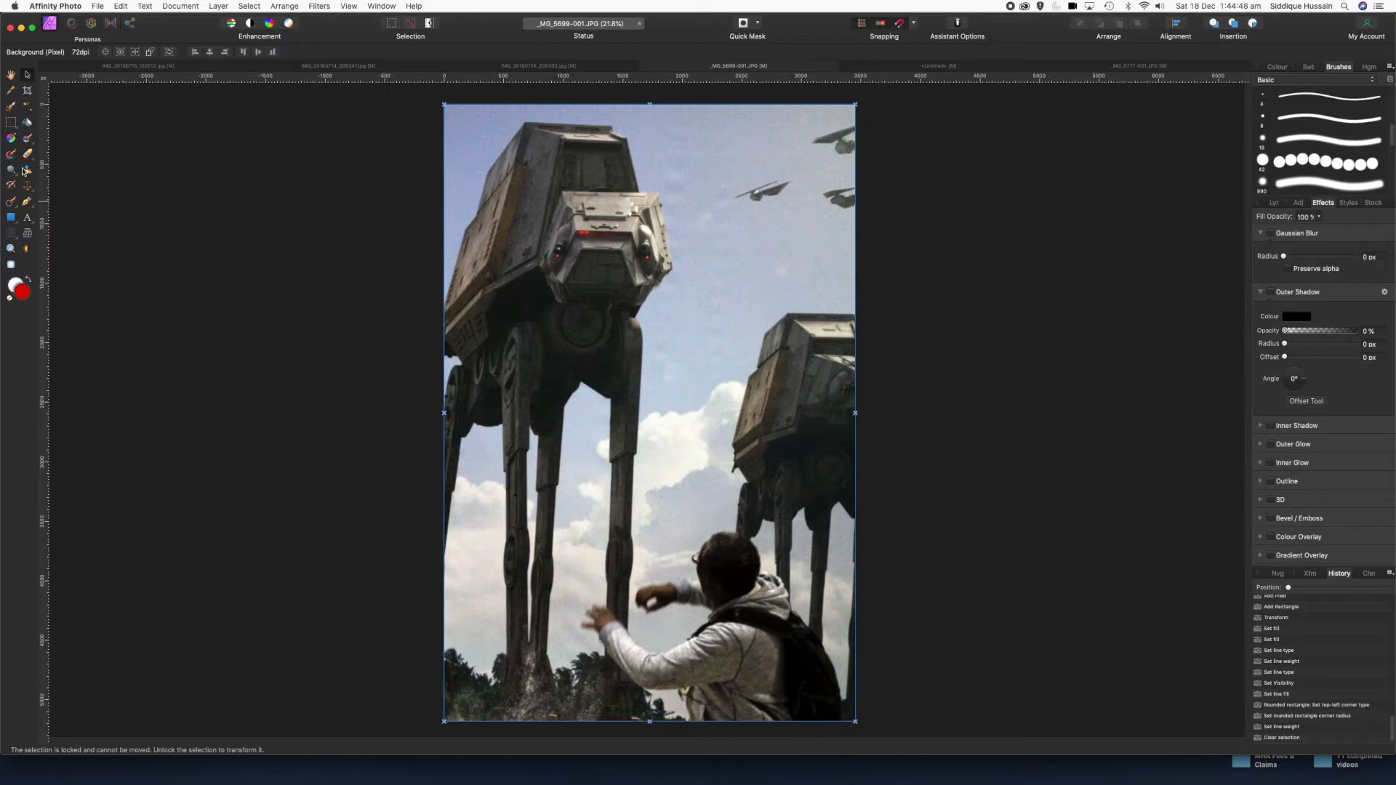
# - Replace the Colour Replacement Brush with the Paint Brush and make red the foreground colour
pyautogui.click(28, 139)
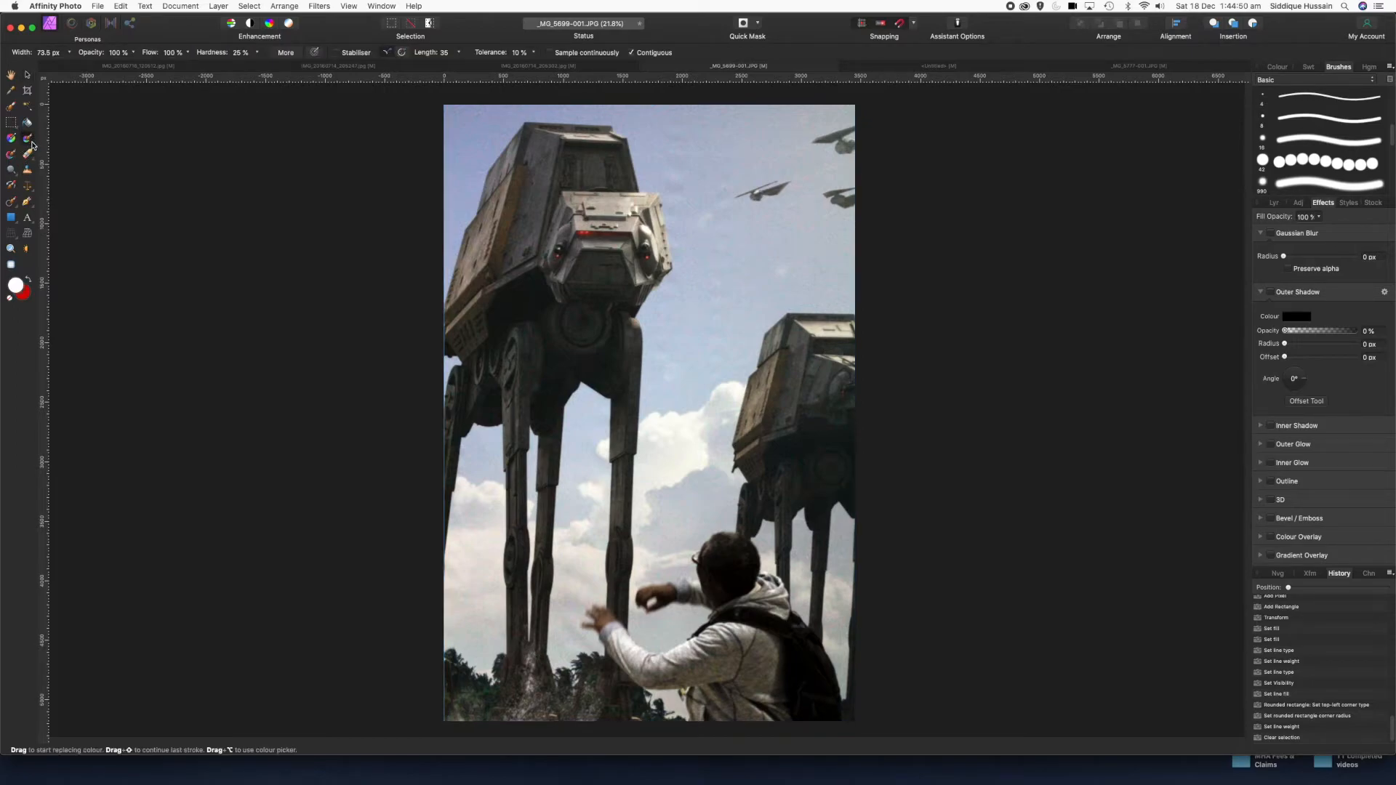
pyautogui.click(33, 145)
pyautogui.click(73, 141)
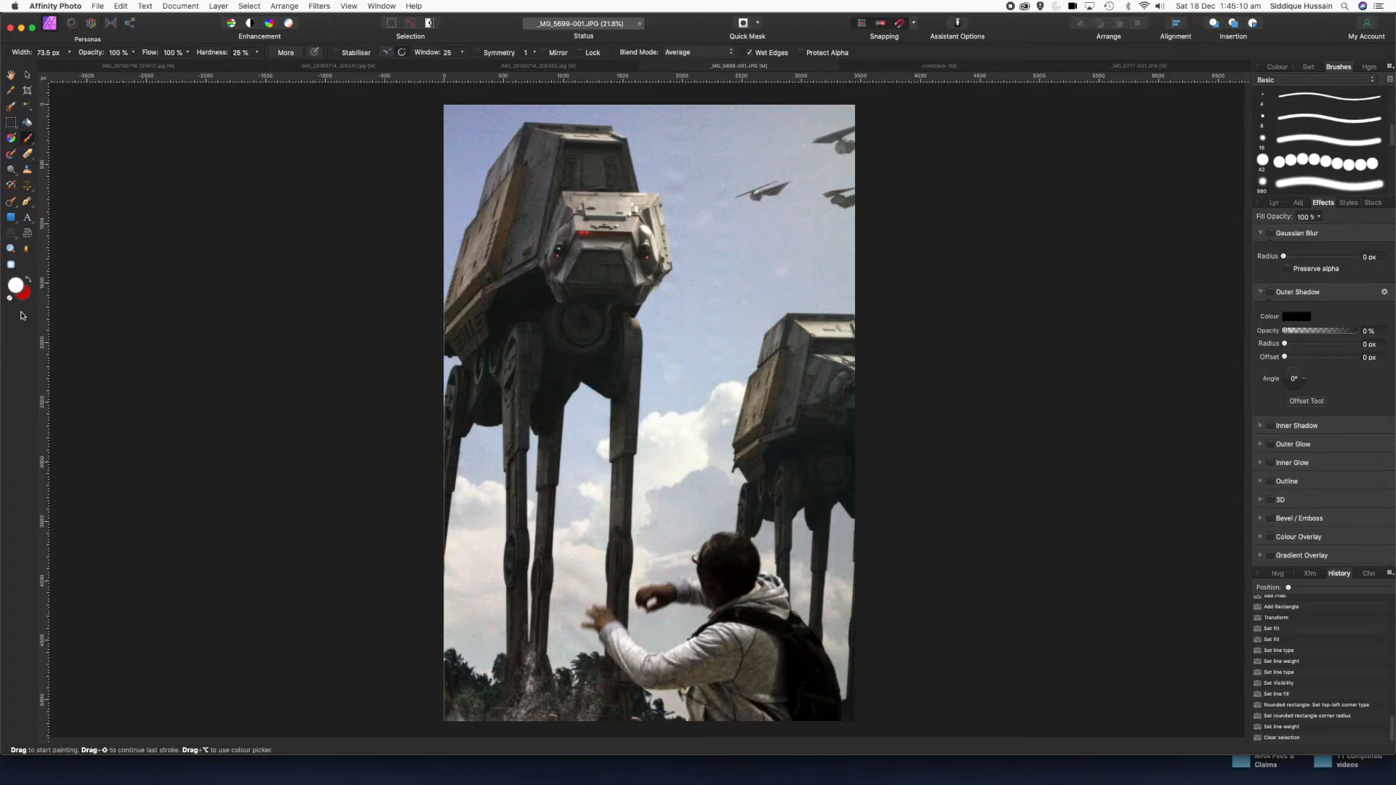
pyautogui.click(28, 280)
# - Try a freehand red beam from the walker's left-hand gun to the man's hand, undo it and display the layers
pyautogui.moveTo(558, 265); pyautogui.dragTo(605, 597)
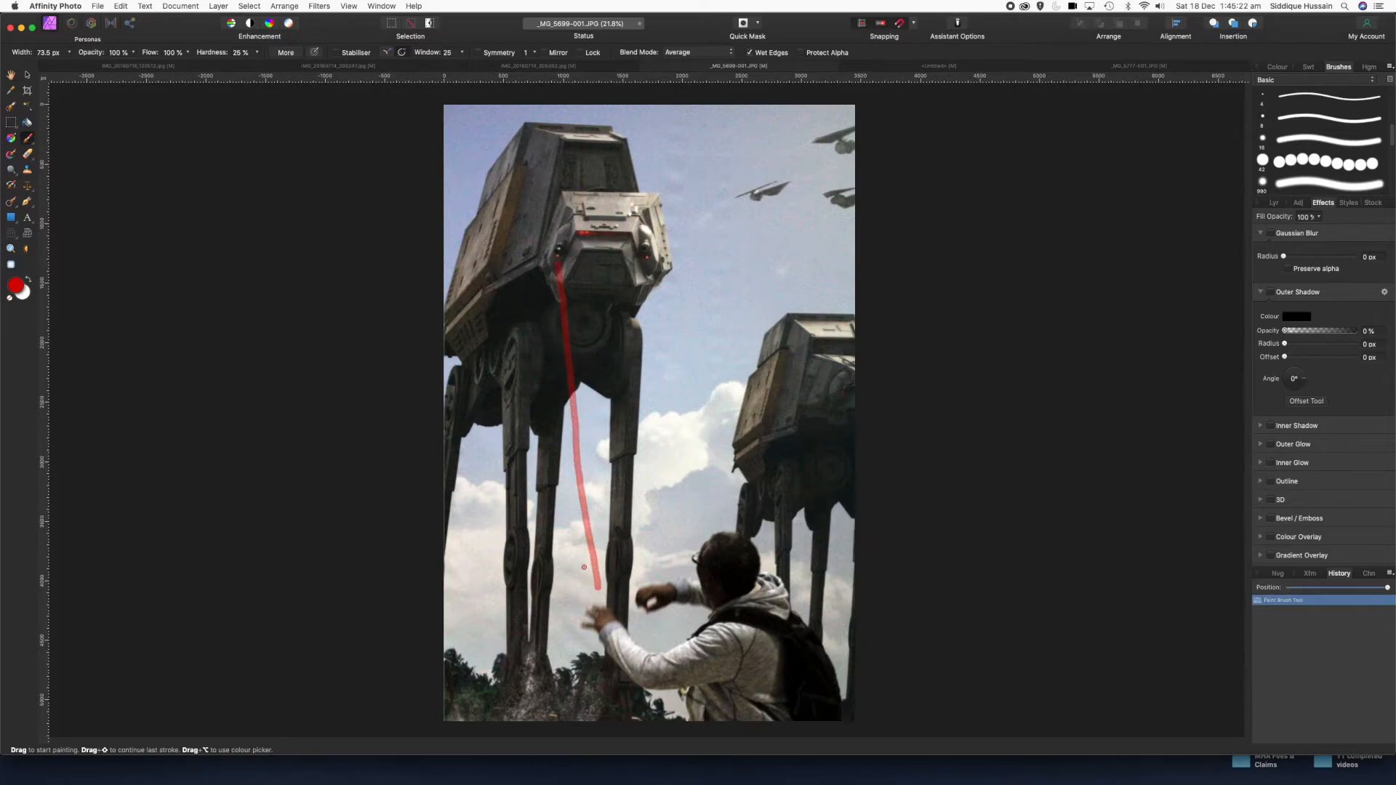
pyautogui.moveTo(1387, 588); pyautogui.dragTo(1287, 588)
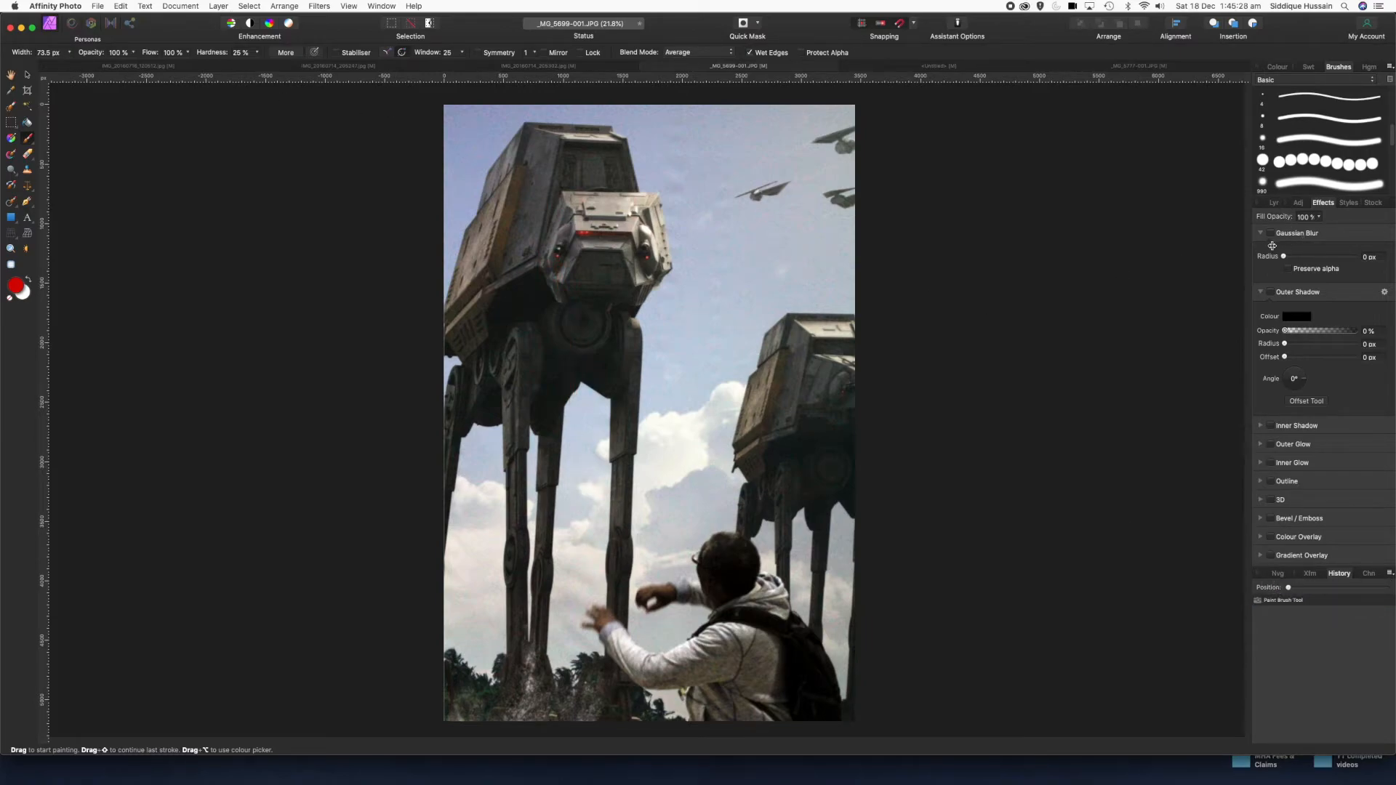
pyautogui.click(1274, 202)
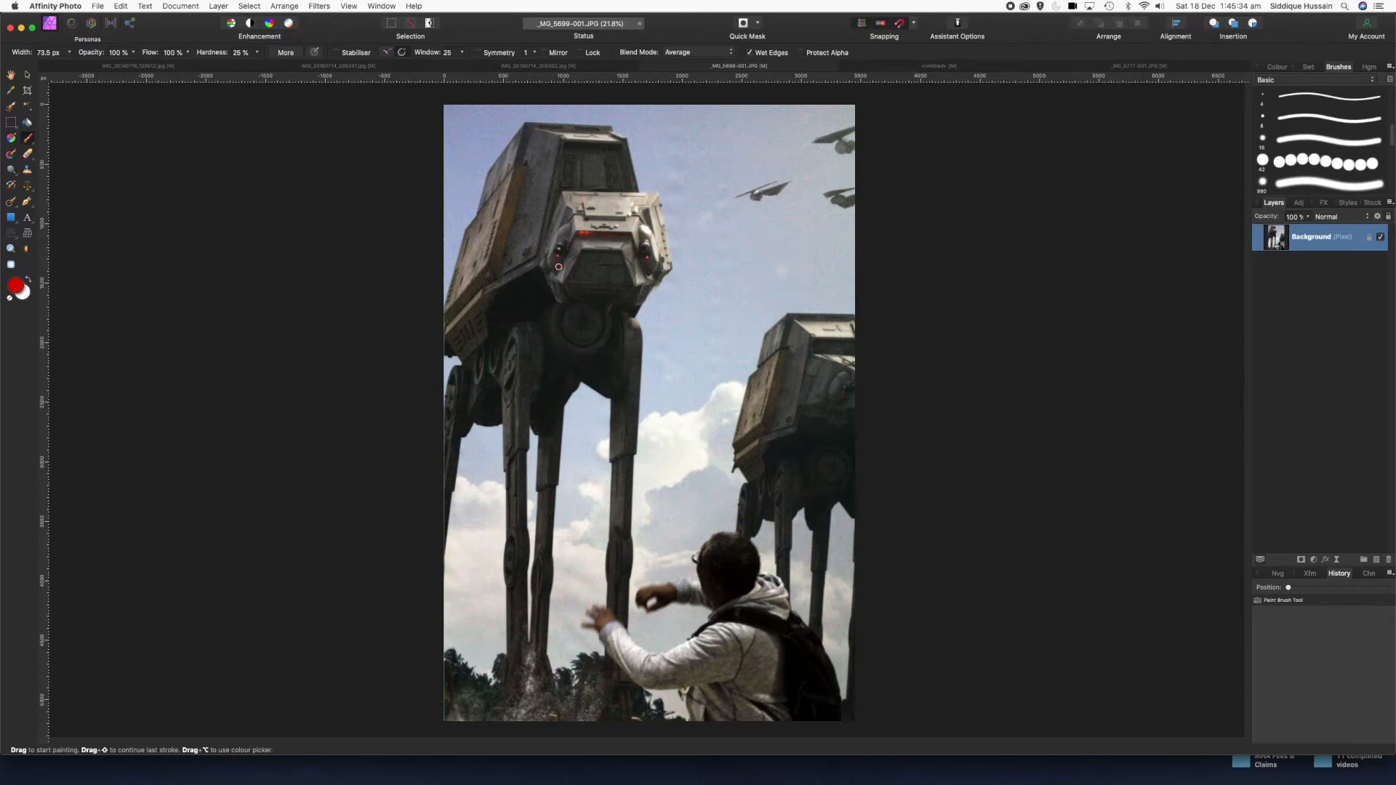
# - Paint straight red beams on the Background from both of the walker's guns down to the man's hands, removing any stray connecting line
pyautogui.press(']')
pyautogui.keyDown('shift'); pyautogui.click(559, 263); pyautogui.keyUp('shift')
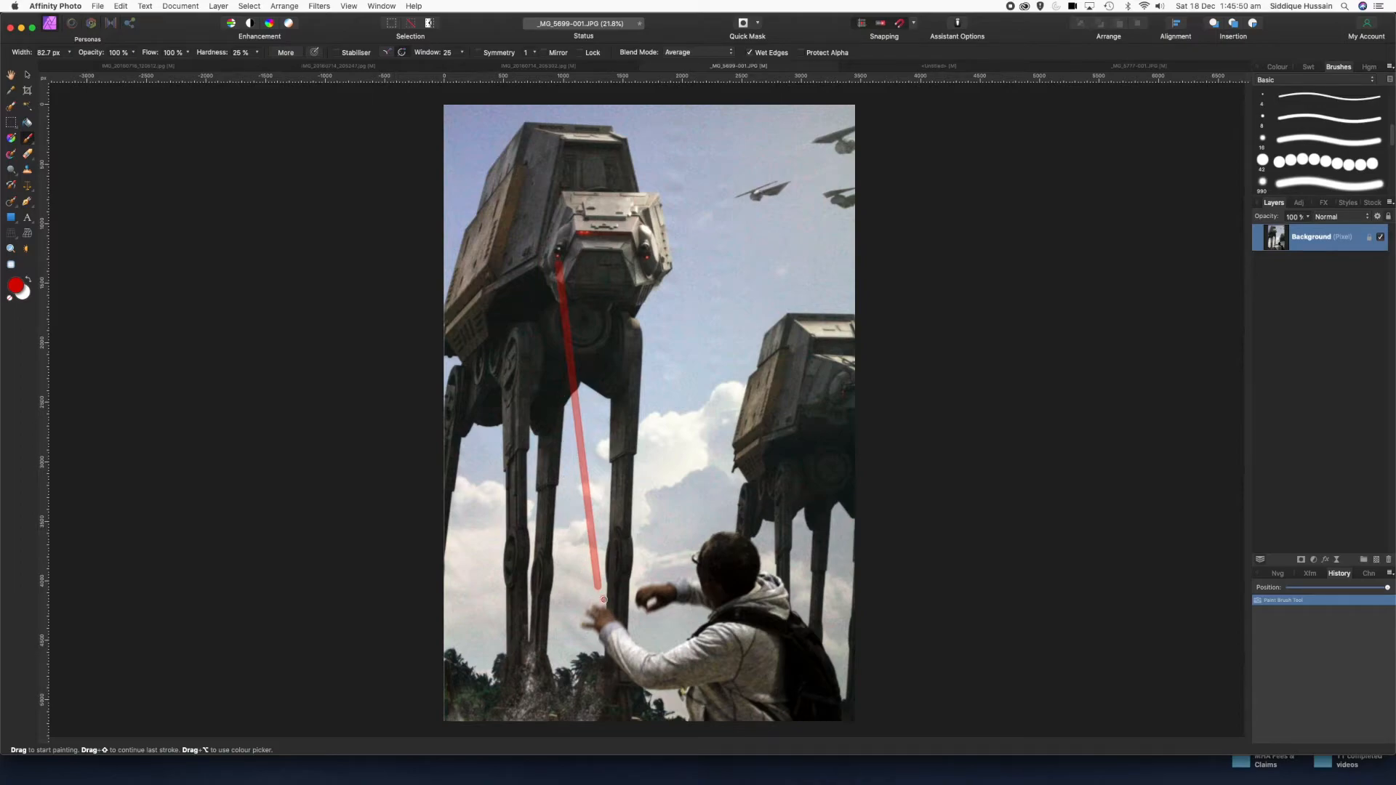
pyautogui.click(653, 491)
pyautogui.keyDown('shift'); pyautogui.click(644, 258); pyautogui.keyUp('shift')
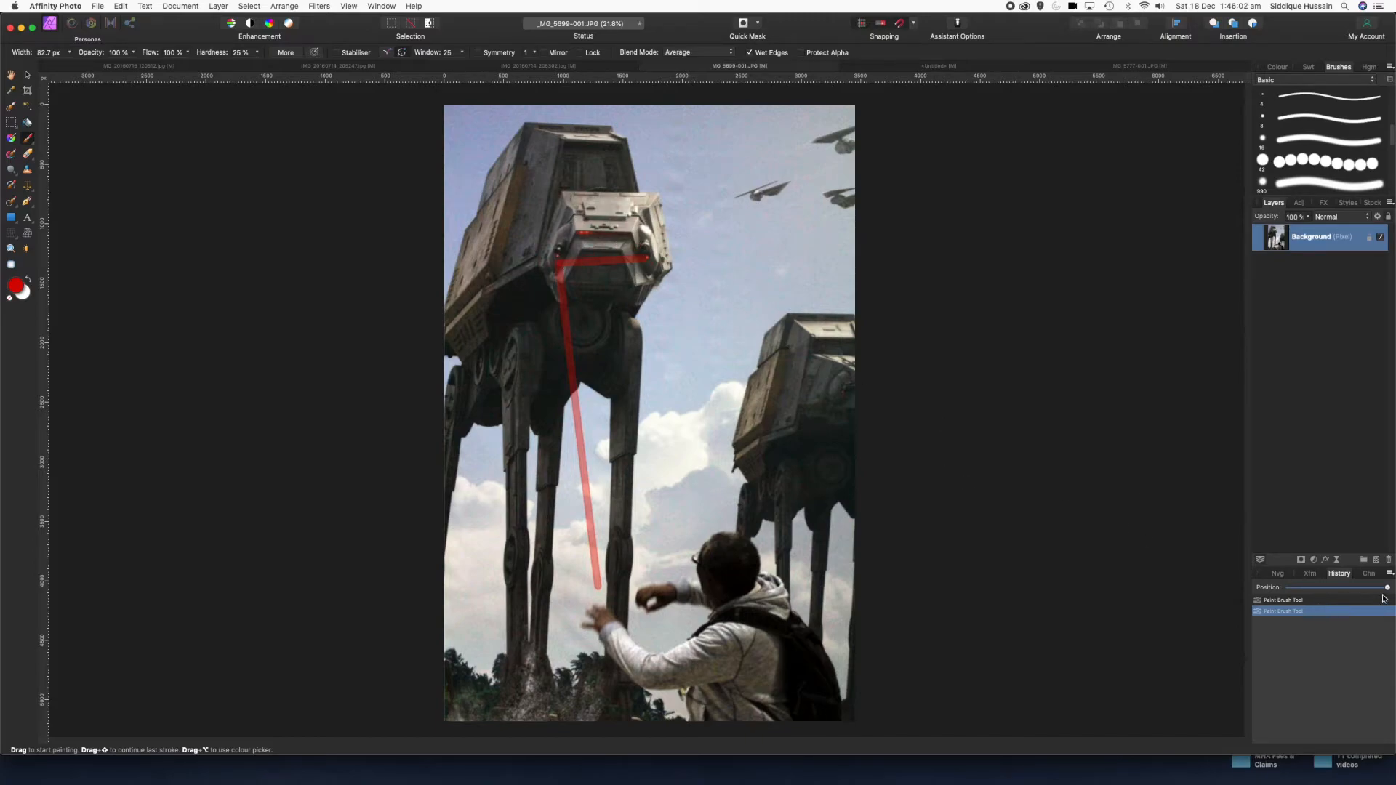
pyautogui.click(1302, 600)
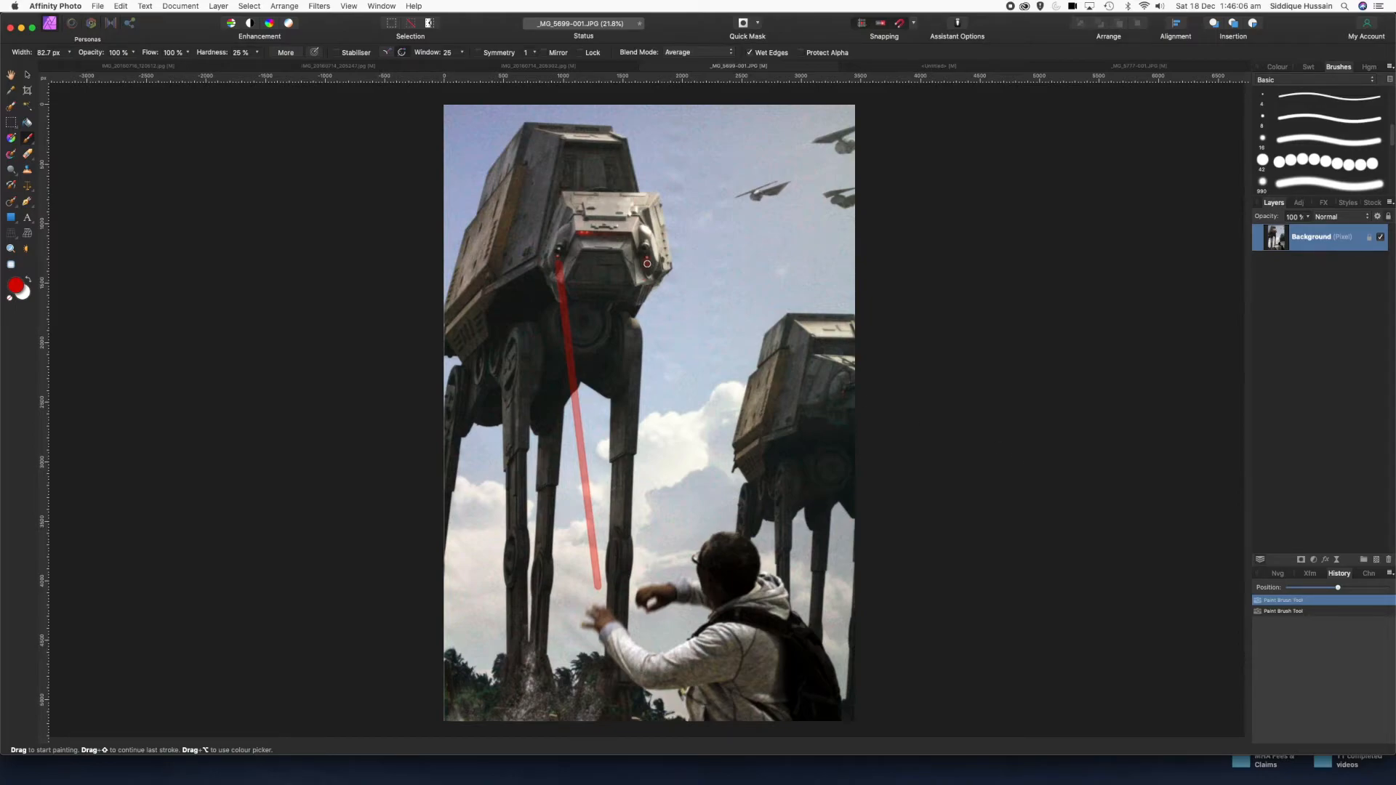
pyautogui.click(647, 263)
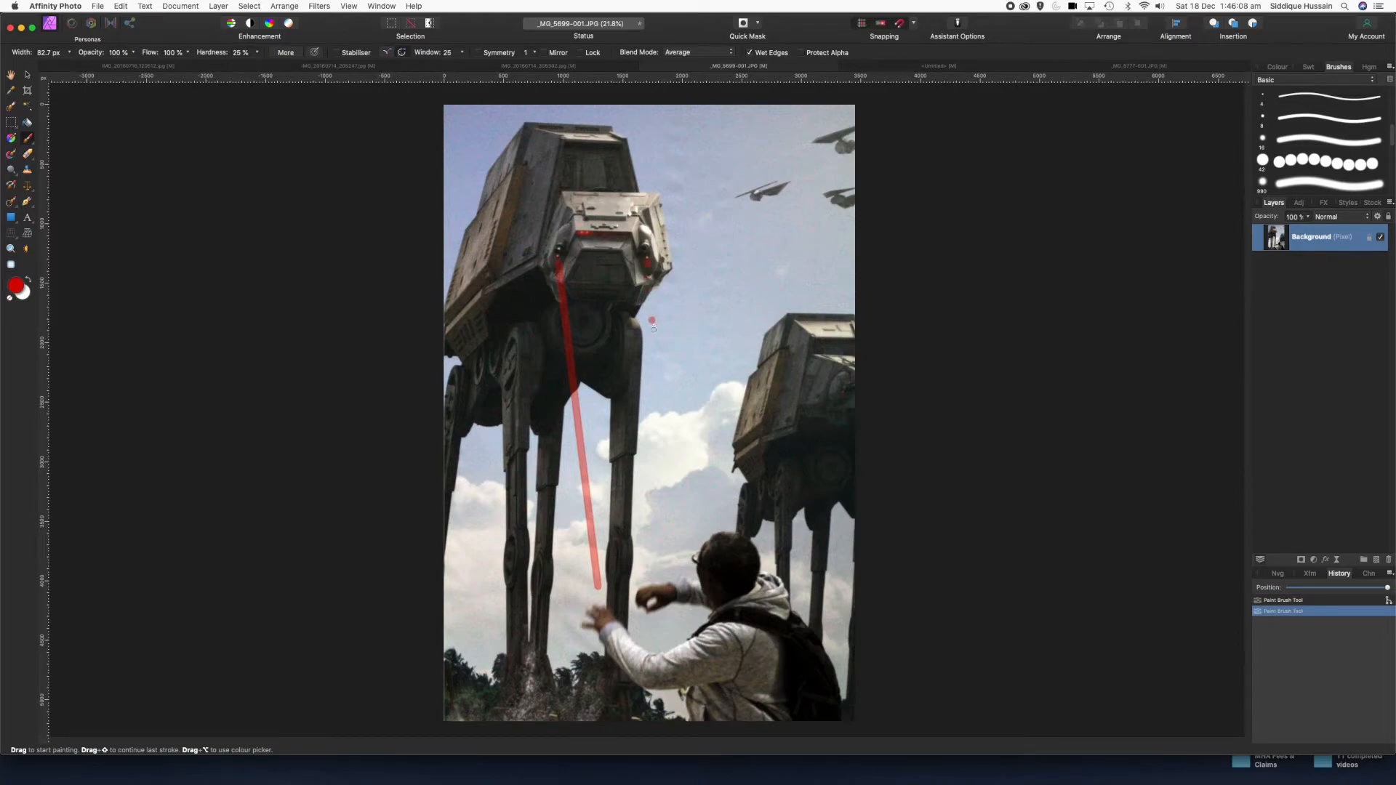
pyautogui.keyDown('shift'); pyautogui.click(662, 575); pyautogui.keyUp('shift')
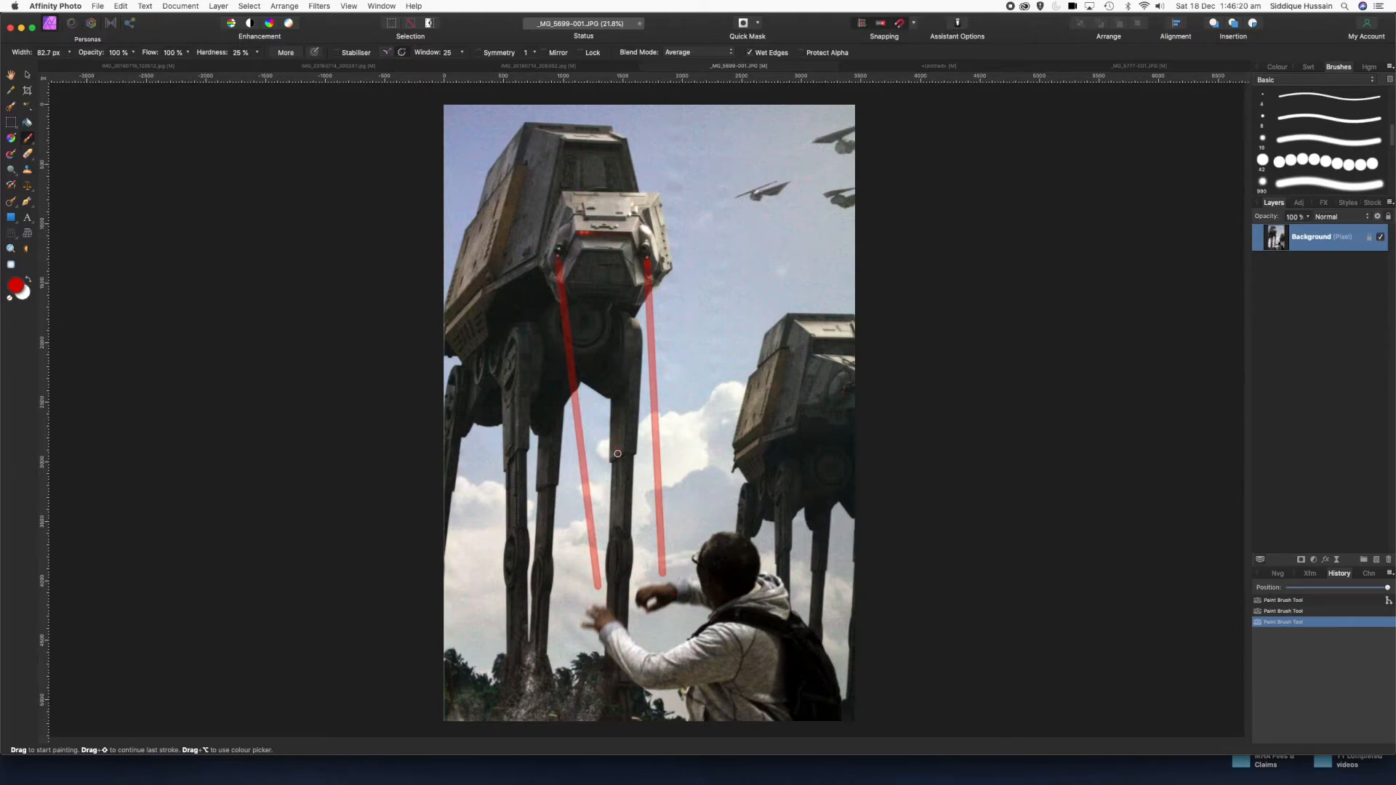
# - Paint a straight white core along the middle of both red beams with a narrower 36.7 px brush
pyautogui.click(28, 279)
pyautogui.scroll(2, 558, 266)
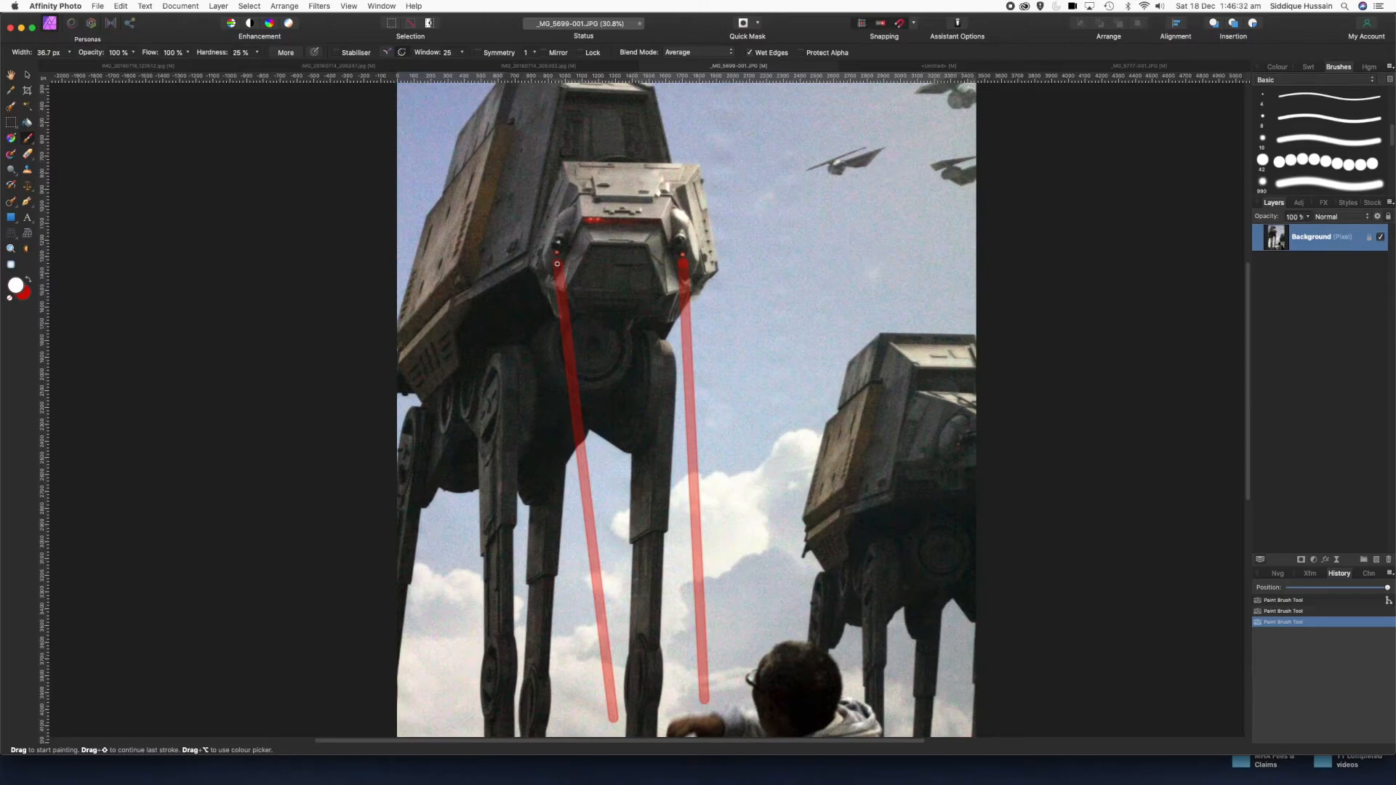
pyautogui.click(557, 263)
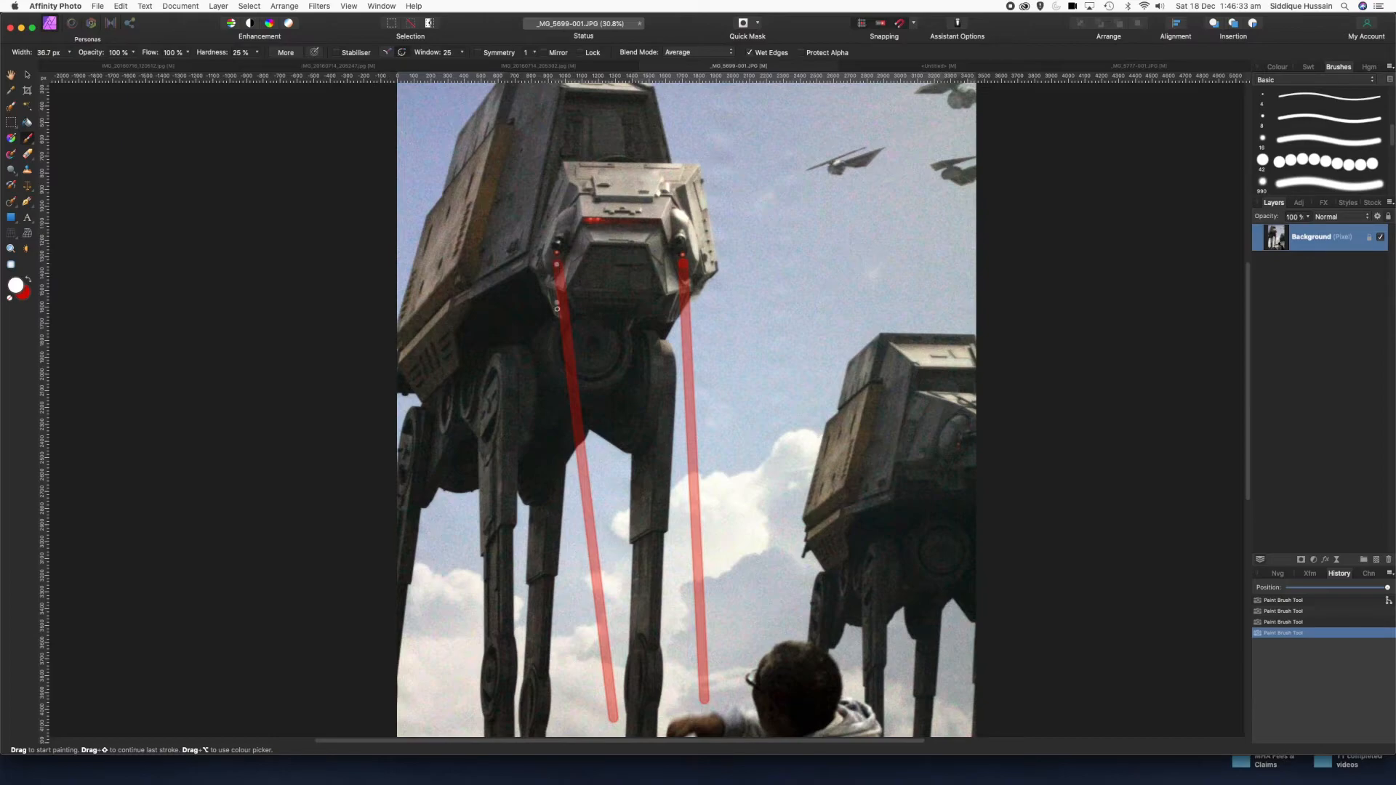
pyautogui.keyDown('shift'); pyautogui.click(613, 717); pyautogui.keyUp('shift')
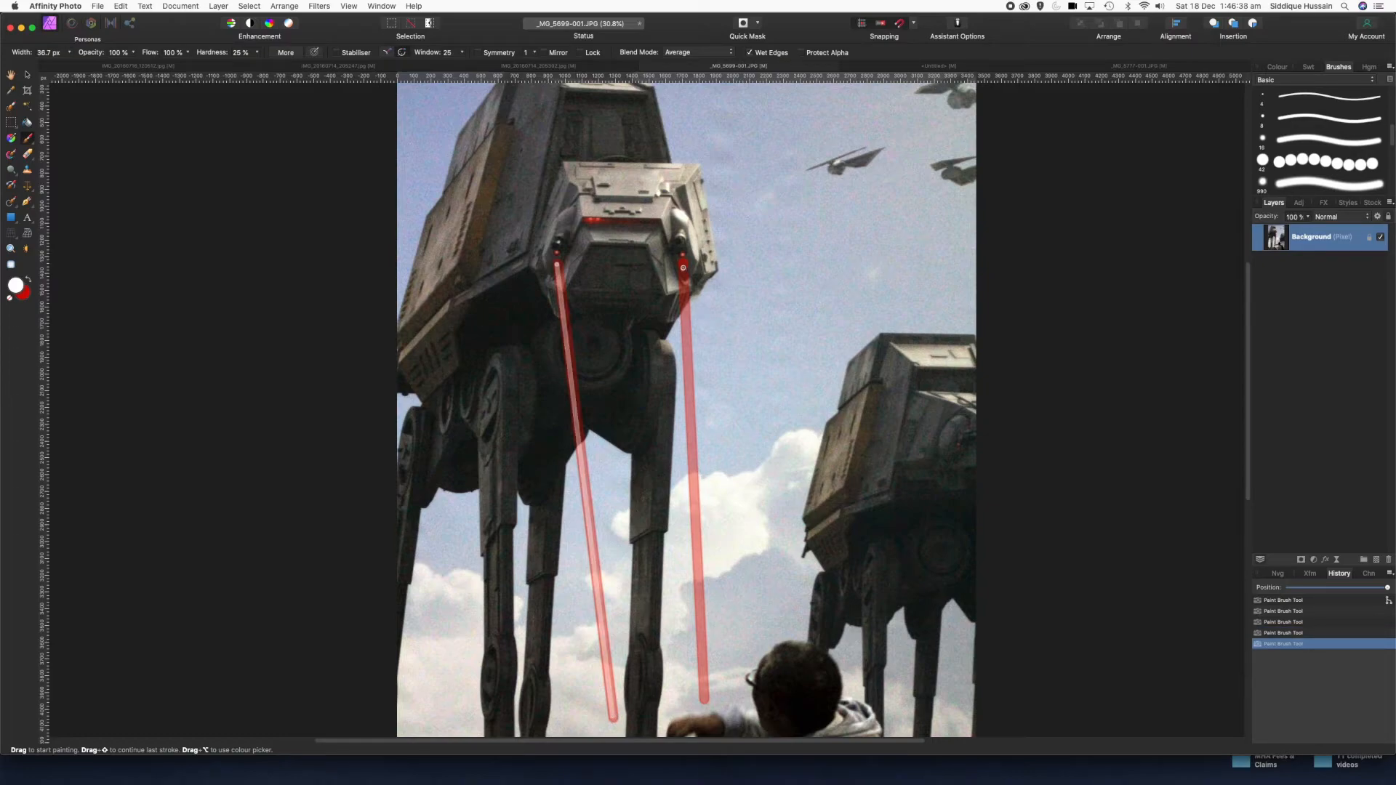
pyautogui.click(682, 263)
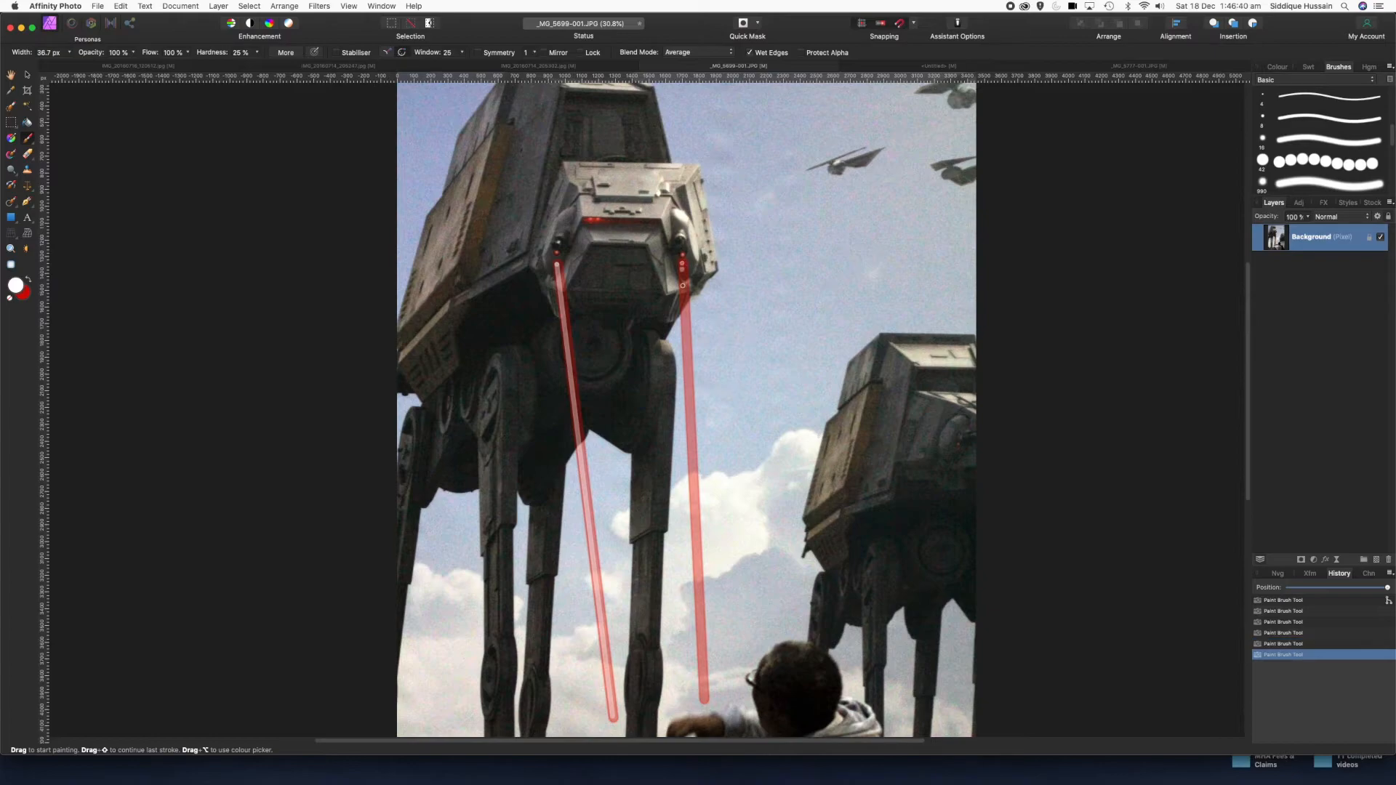
pyautogui.keyDown('shift'); pyautogui.click(704, 699); pyautogui.keyUp('shift')
pyautogui.scroll(-3, 795, 409)
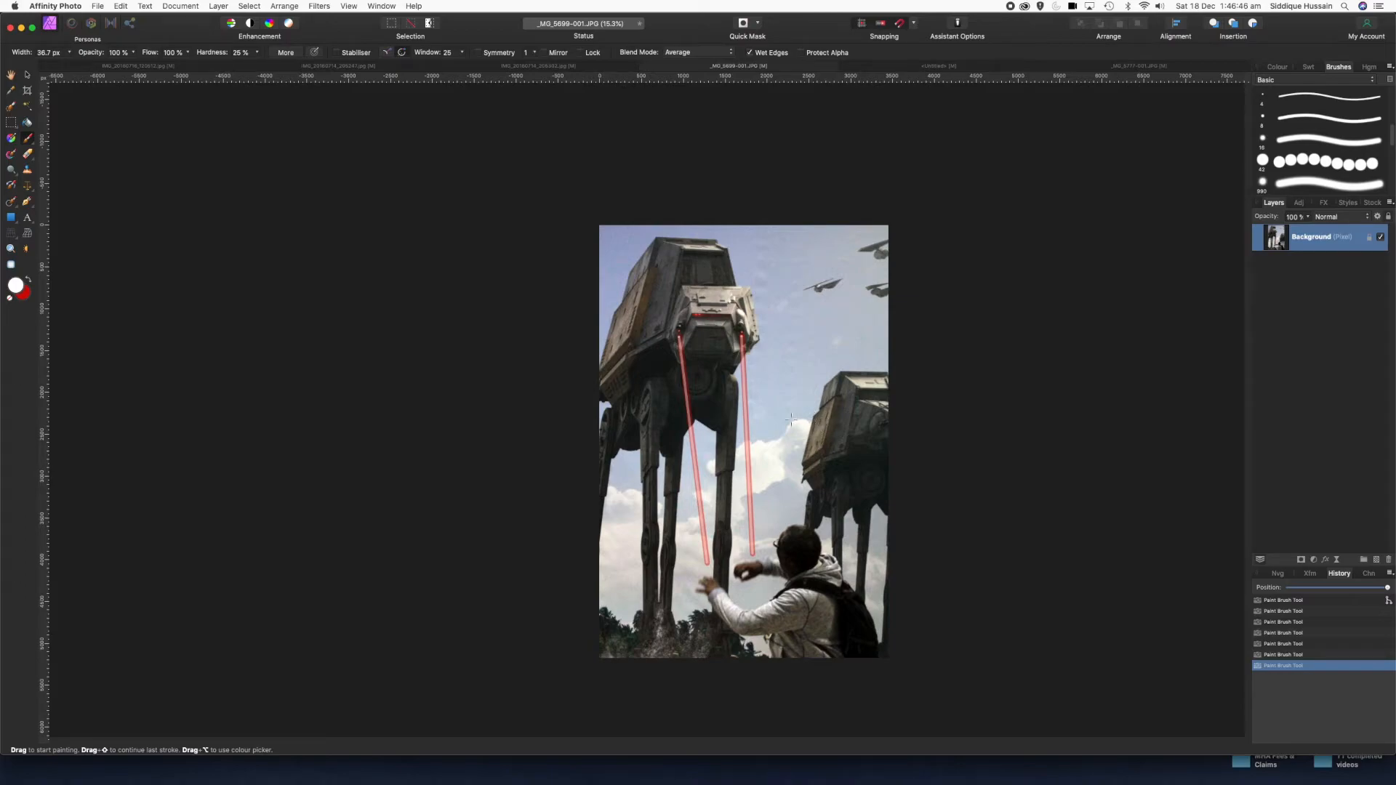
pyautogui.scroll(3, 791, 420)
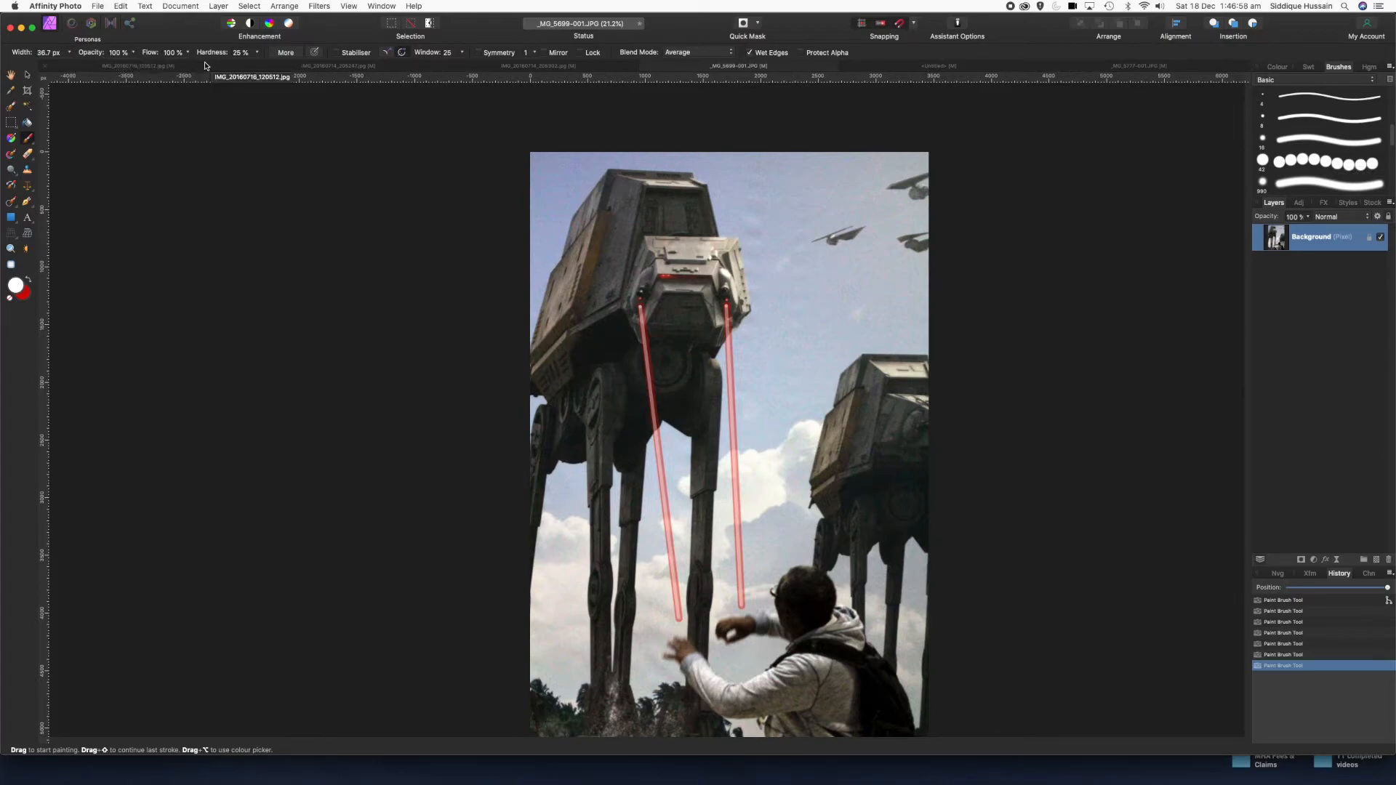
# - Set the brush hardness to 35% and revert the photo to its state before the beams were painted
pyautogui.moveTo(257, 52)
pyautogui.mouseDown()
pyautogui.moveTo(282, 66)
pyautogui.moveTo(266, 64)
pyautogui.mouseUp()
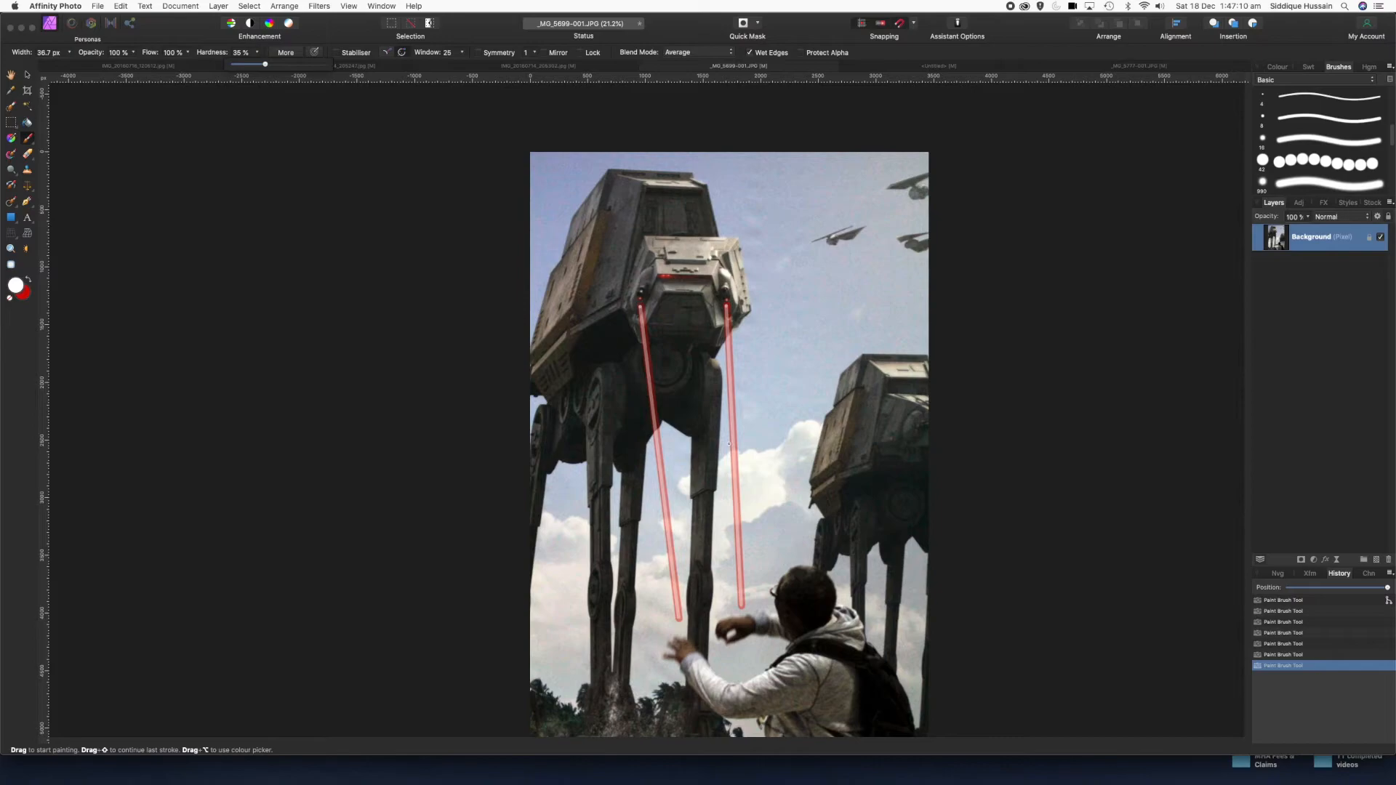
pyautogui.moveTo(1387, 587); pyautogui.dragTo(1274, 587)
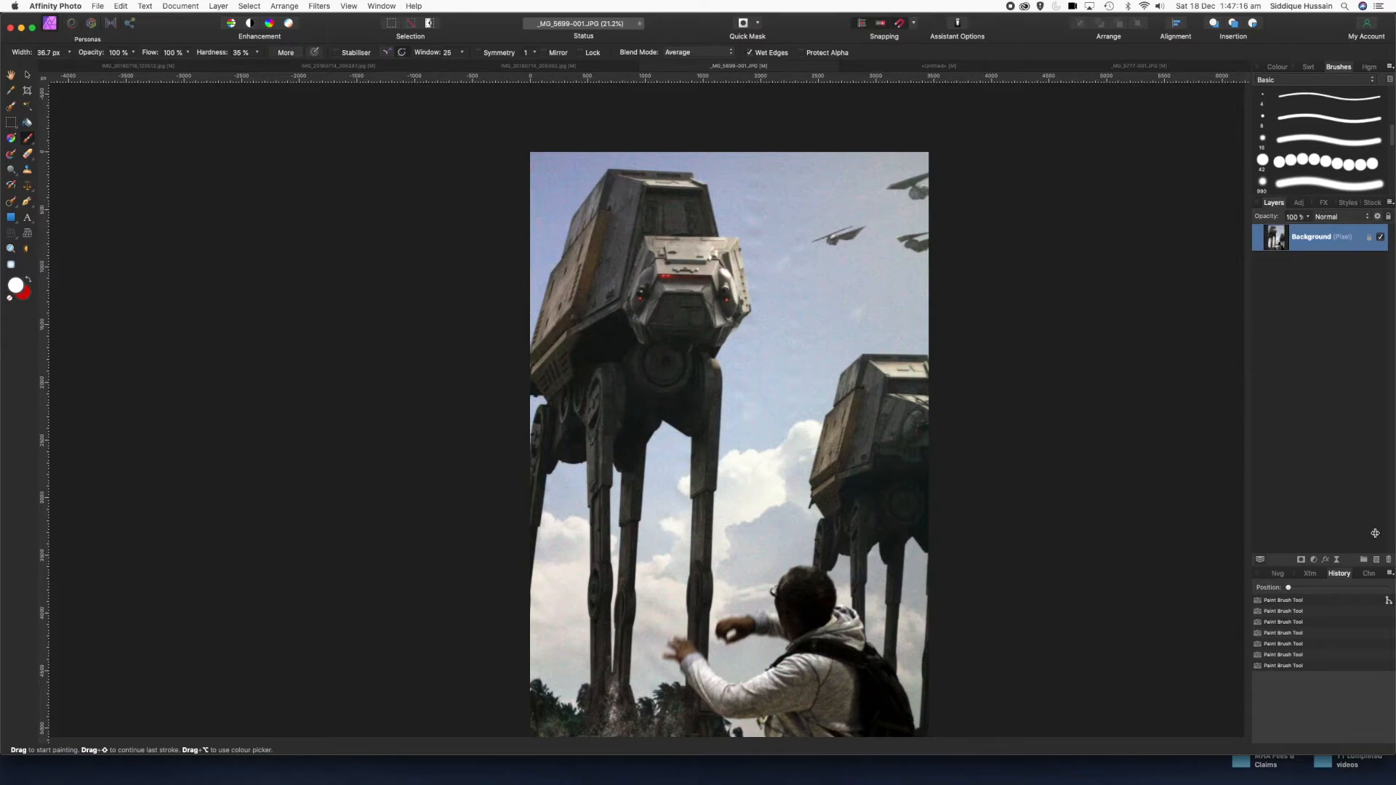
# - Add a new pixel layer and paint a short straight red beam from the walker's left-hand gun with a 97.6 px brush
pyautogui.click(1375, 559)
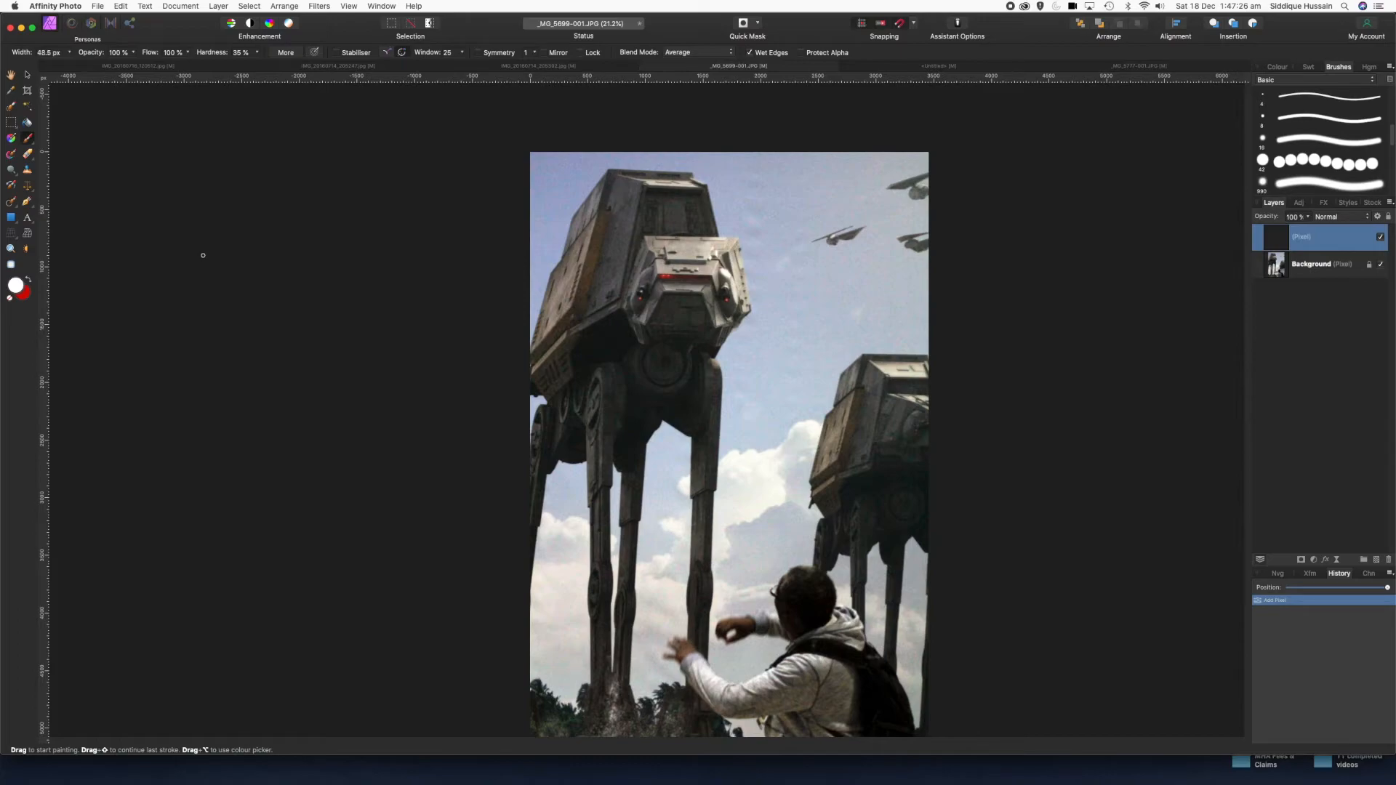
pyautogui.press(']')
pyautogui.press(']')
pyautogui.press(']')
pyautogui.click(27, 279)
pyautogui.click(641, 310)
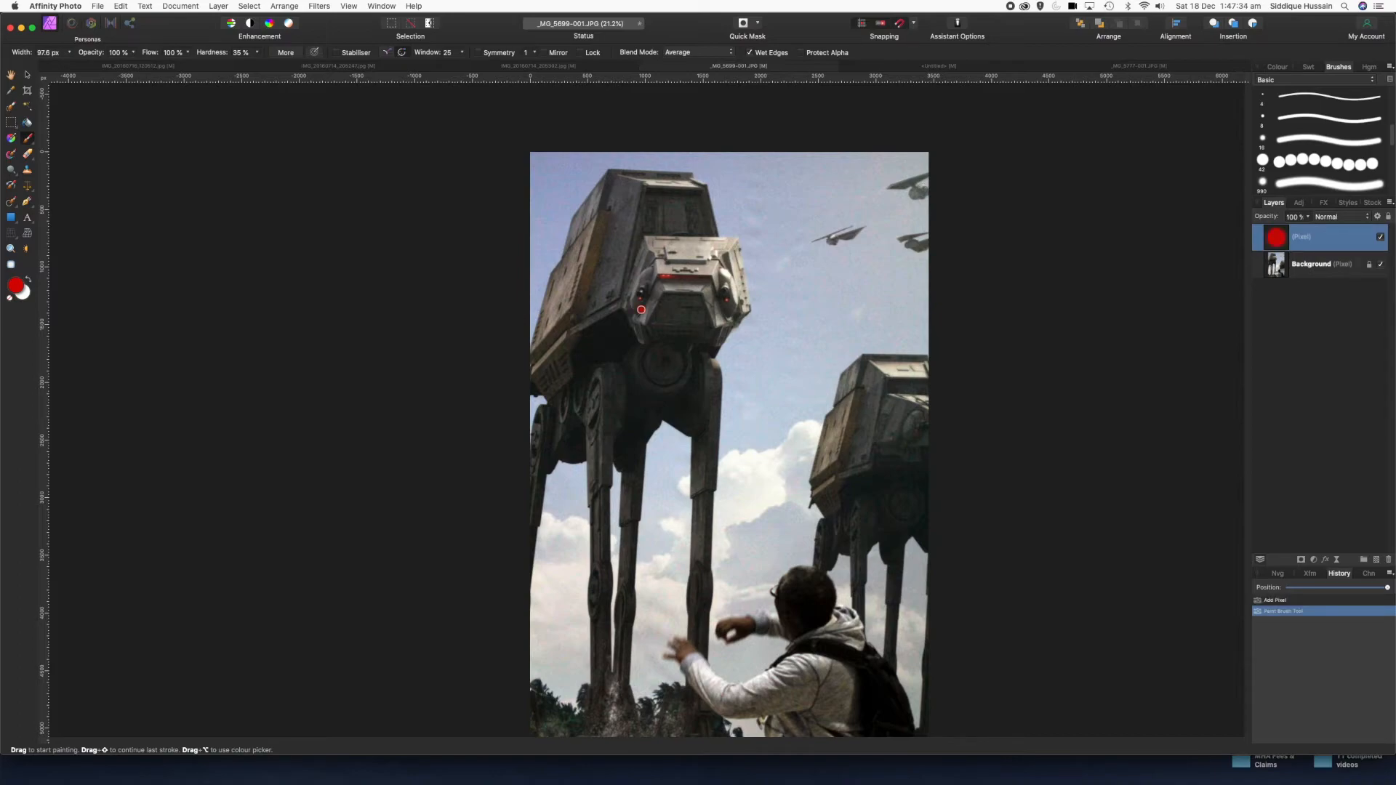
pyautogui.keyDown('shift'); pyautogui.click(658, 442); pyautogui.keyUp('shift')
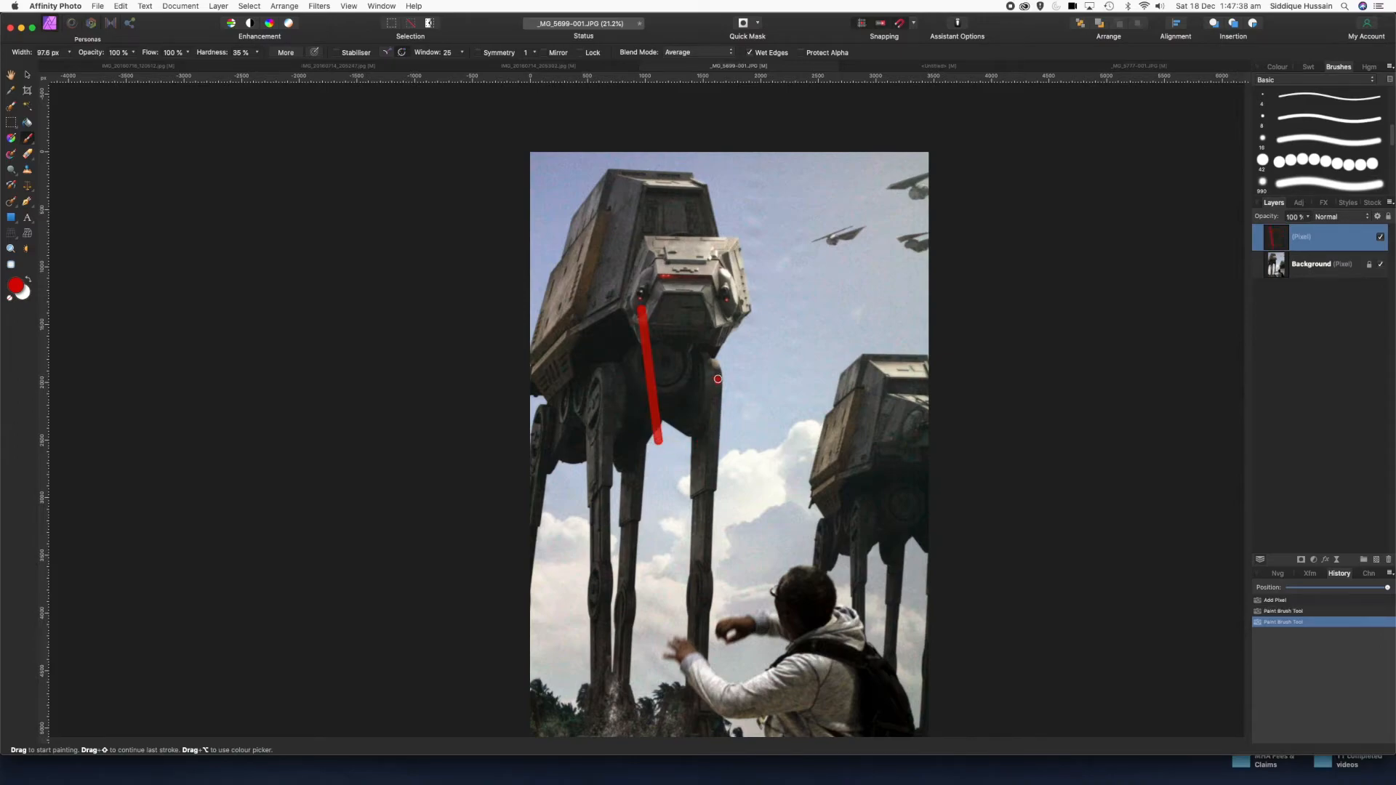
# - Paint a straight white core along the short red beam with a 57.3 px brush
pyautogui.click(30, 280)
pyautogui.press('[')
pyautogui.press('[')
pyautogui.press(']')
pyautogui.click(641, 311)
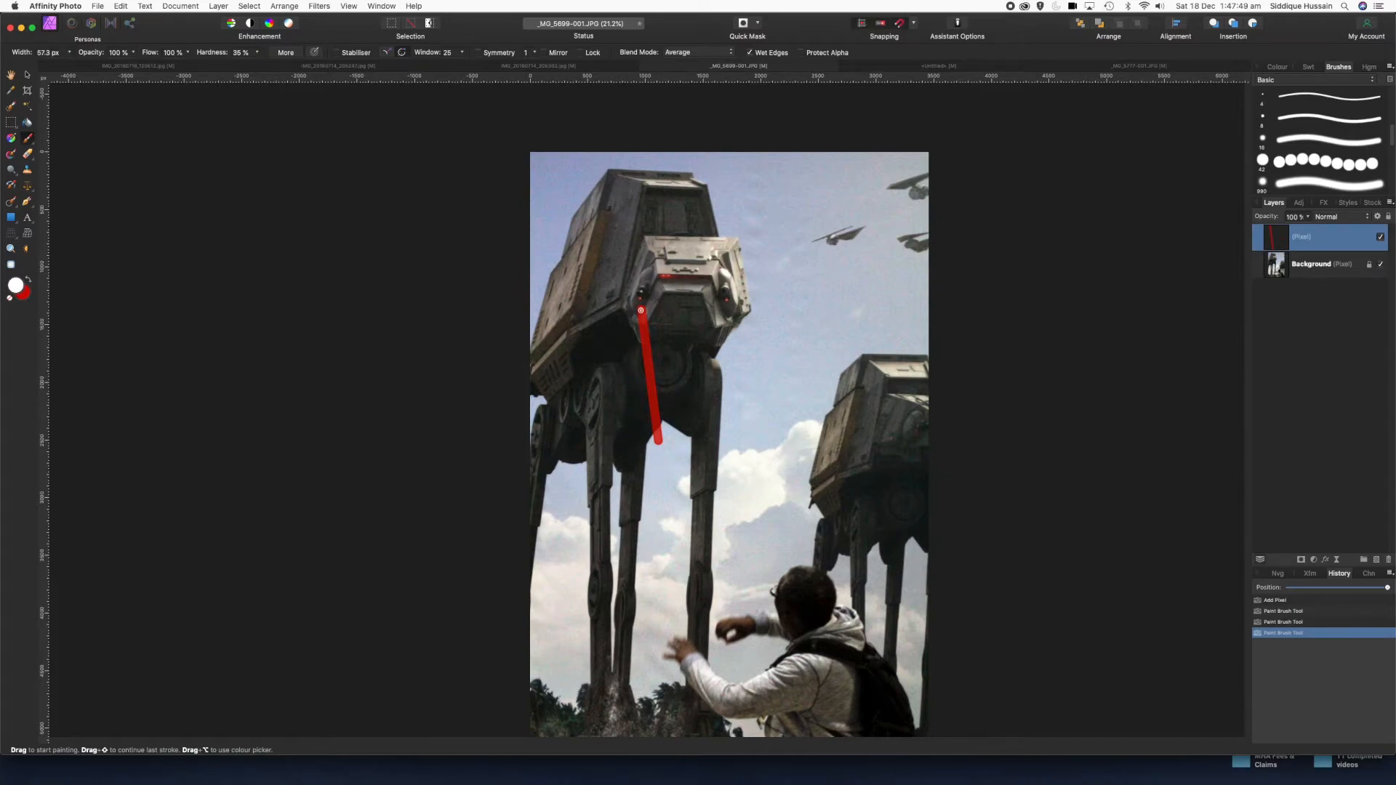
pyautogui.keyDown('shift'); pyautogui.click(658, 439); pyautogui.keyUp('shift')
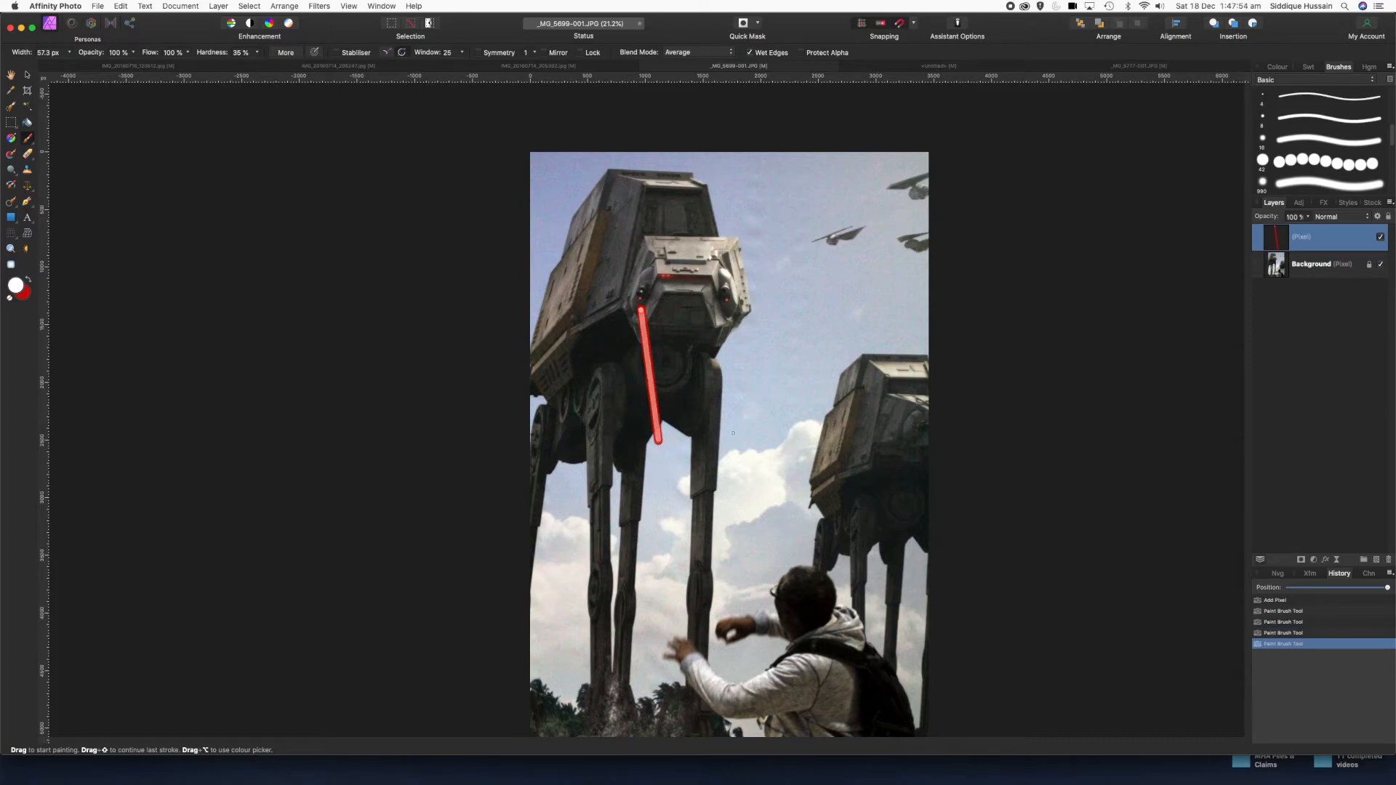
# - Move the short beam on its own layer slightly downward, away from the walker's gun
pyautogui.click(27, 74)
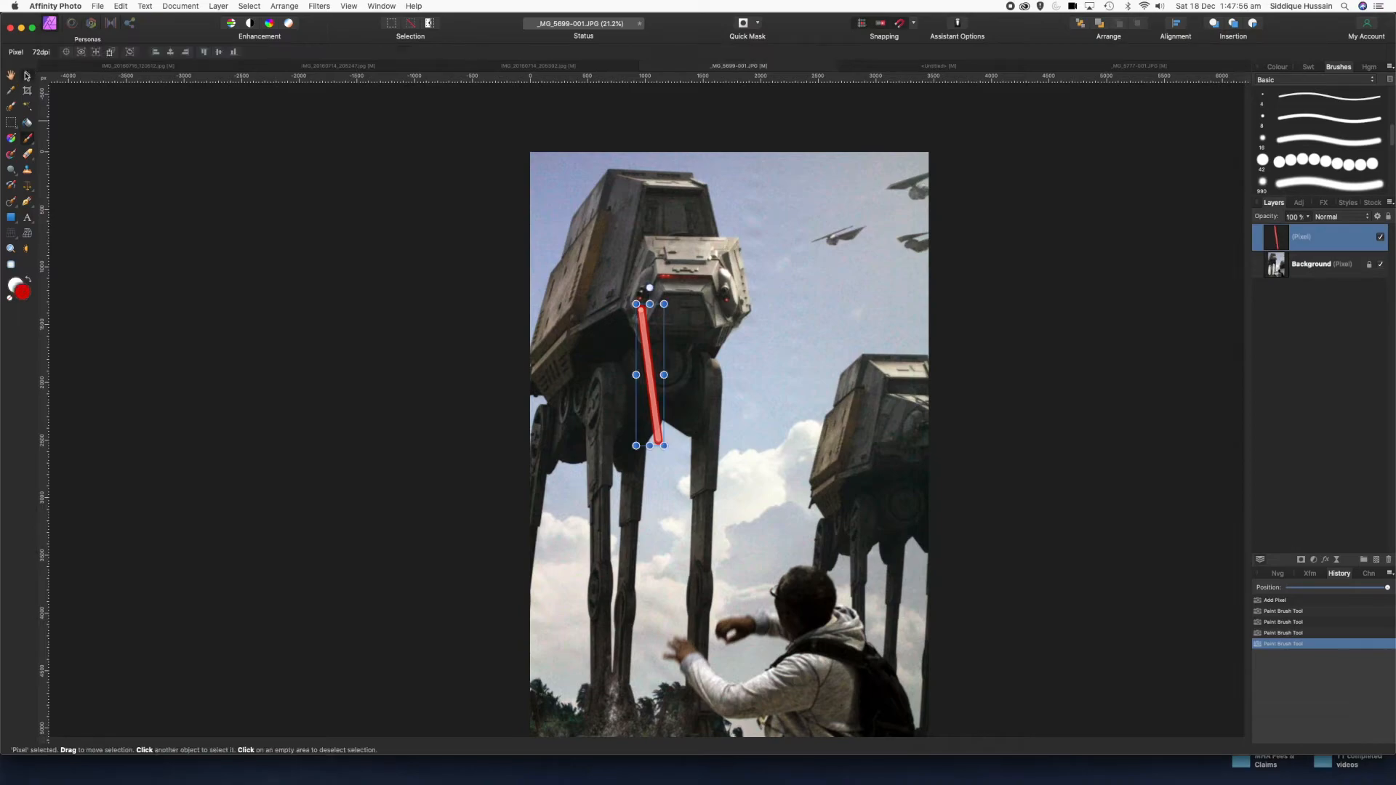
pyautogui.moveTo(648, 370)
pyautogui.mouseDown()
pyautogui.moveTo(764, 356)
pyautogui.moveTo(630, 386)
pyautogui.moveTo(650, 378)
pyautogui.mouseUp()
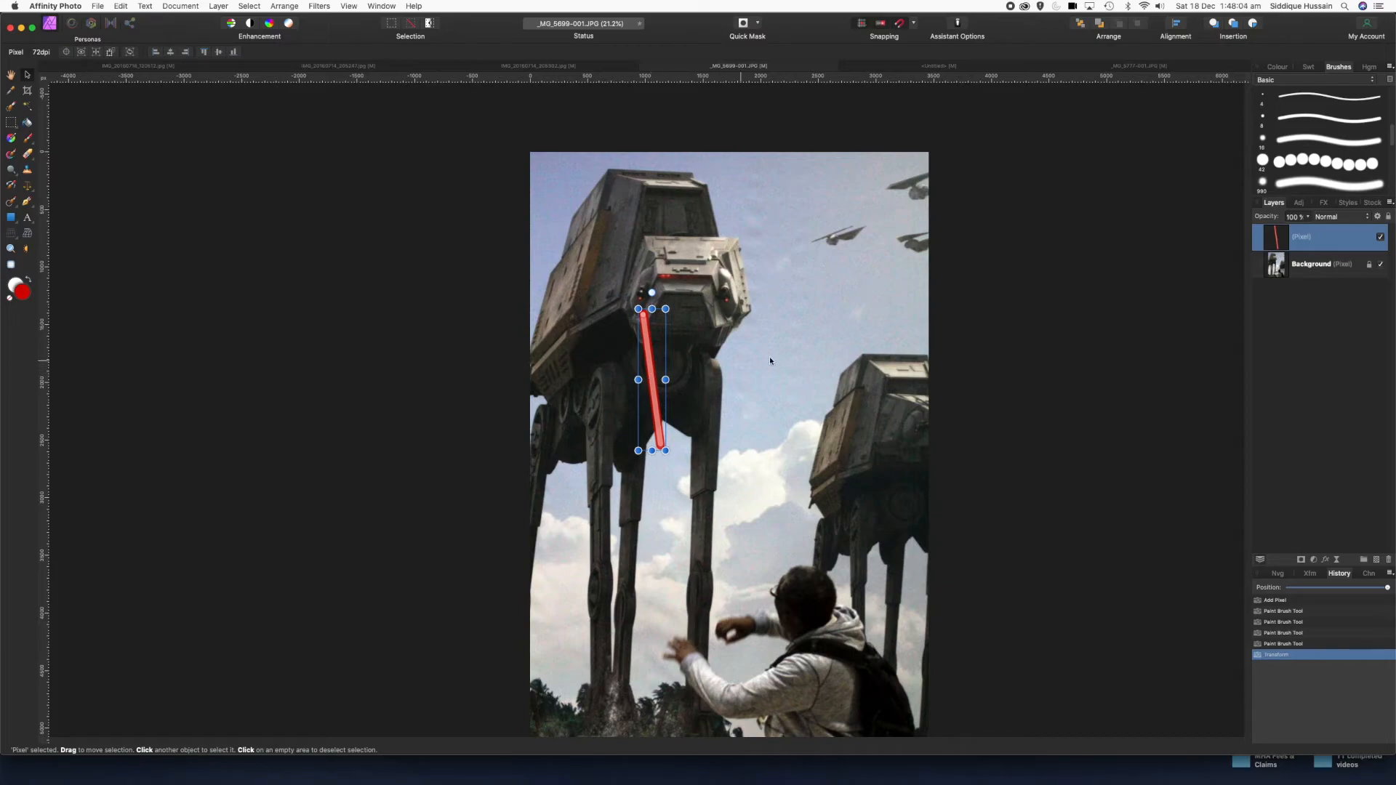
# - Paste a copy of the short beam and place it end to end below the first one
pyautogui.moveTo(647, 356)
pyautogui.mouseDown()
pyautogui.moveTo(660, 502)
pyautogui.moveTo(647, 357)
pyautogui.mouseUp()
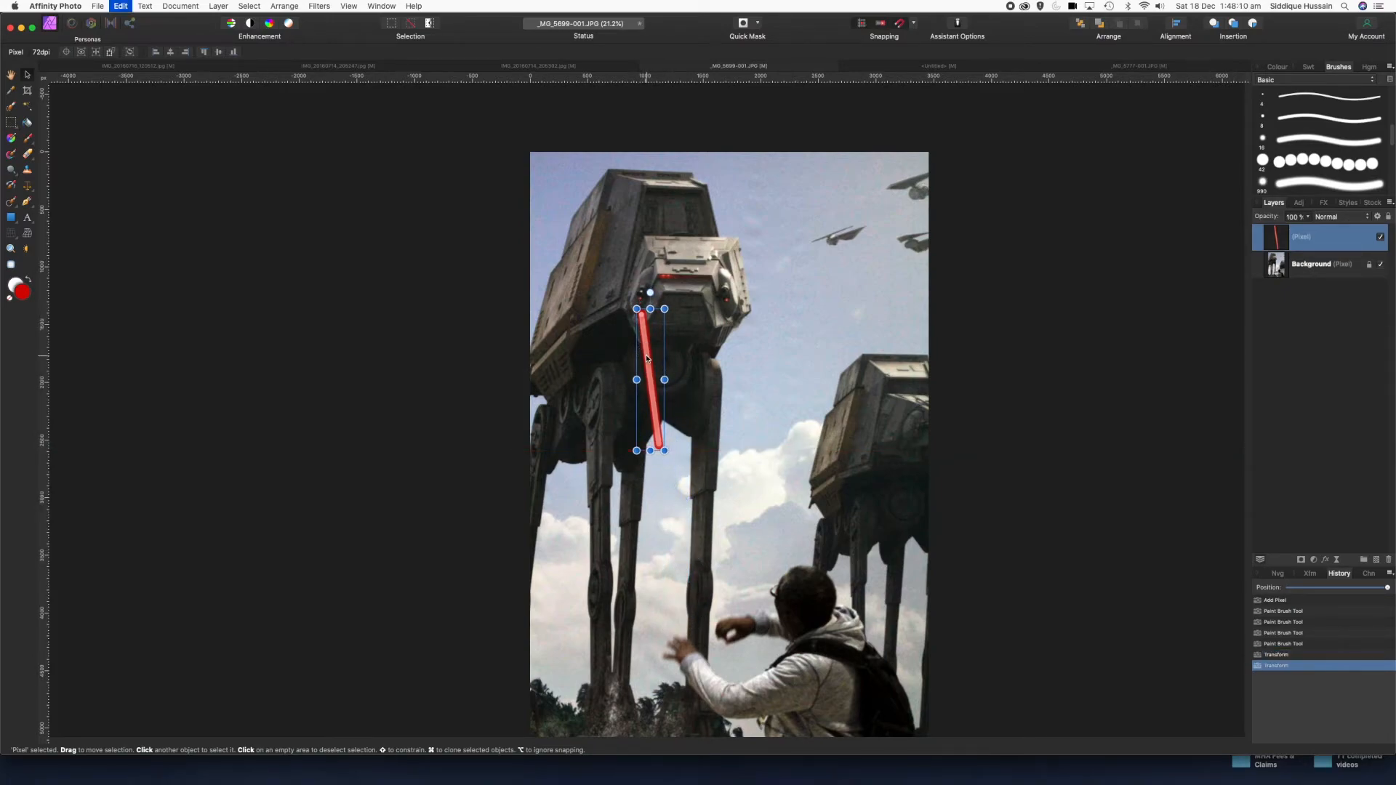
pyautogui.press('super+v')
pyautogui.moveTo(653, 369)
pyautogui.mouseDown()
pyautogui.moveTo(672, 412)
pyautogui.moveTo(671, 512)
pyautogui.mouseUp()
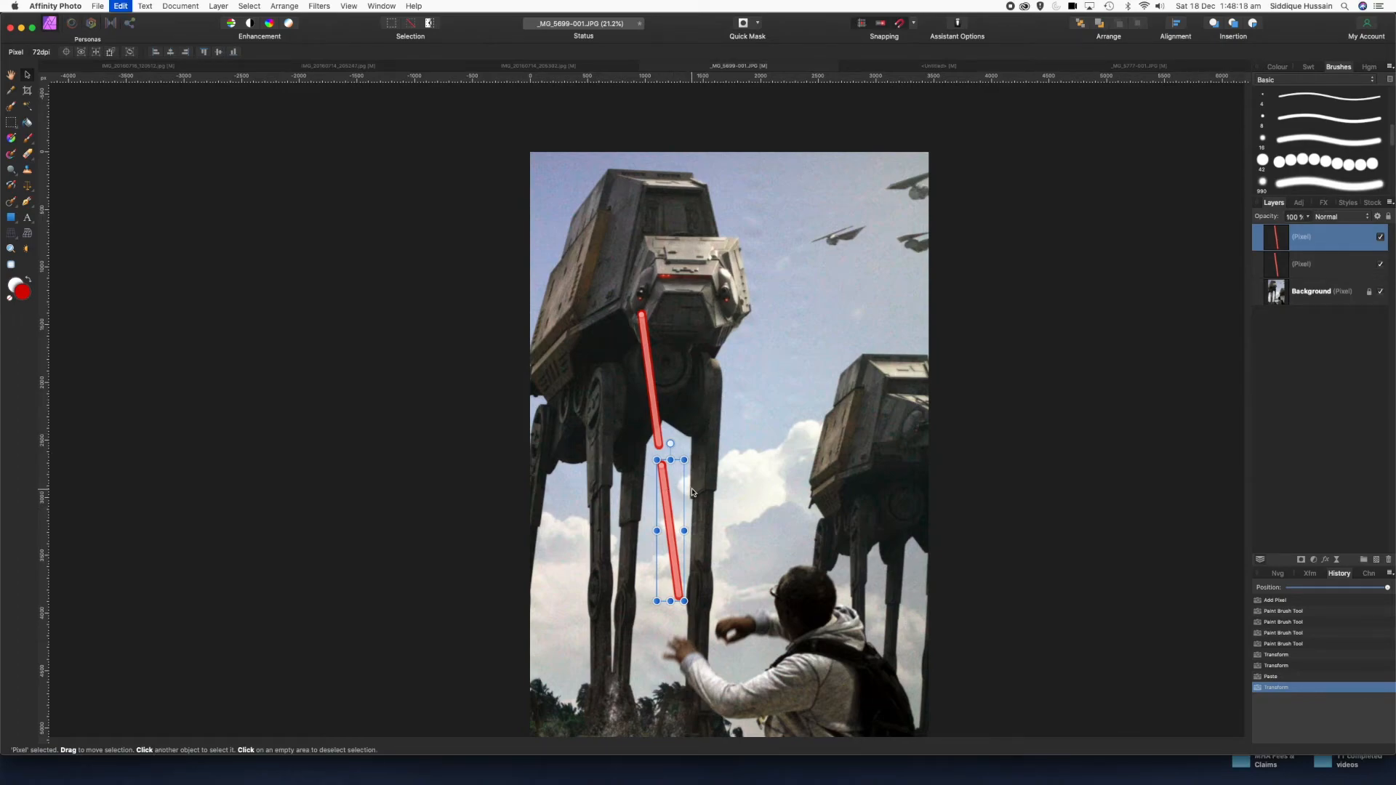
# - Paste two more beam copies and arrange them end to end from the walker's right-hand gun, parallel to the first pair
pyautogui.press('super+v')
pyautogui.press('super+v')
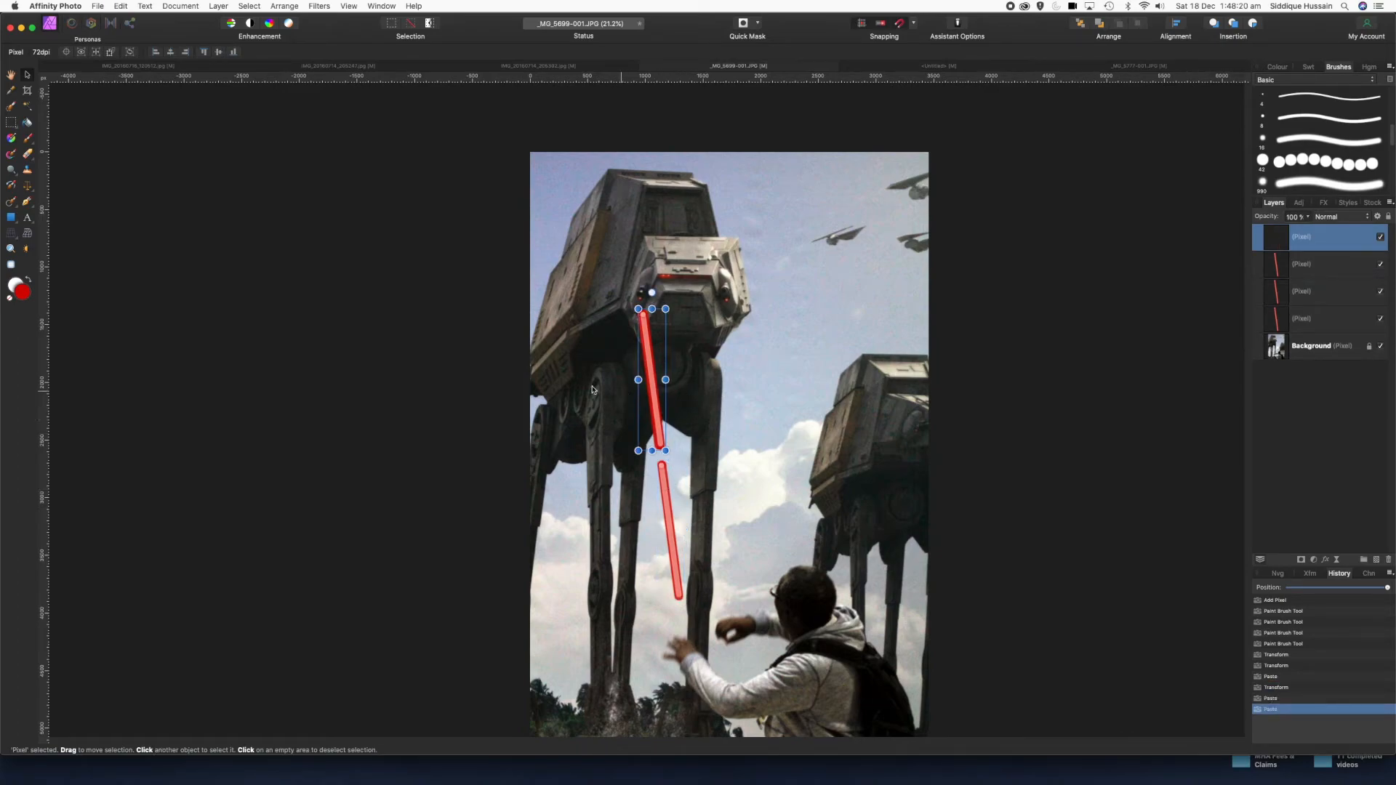
pyautogui.moveTo(652, 364); pyautogui.dragTo(732, 356)
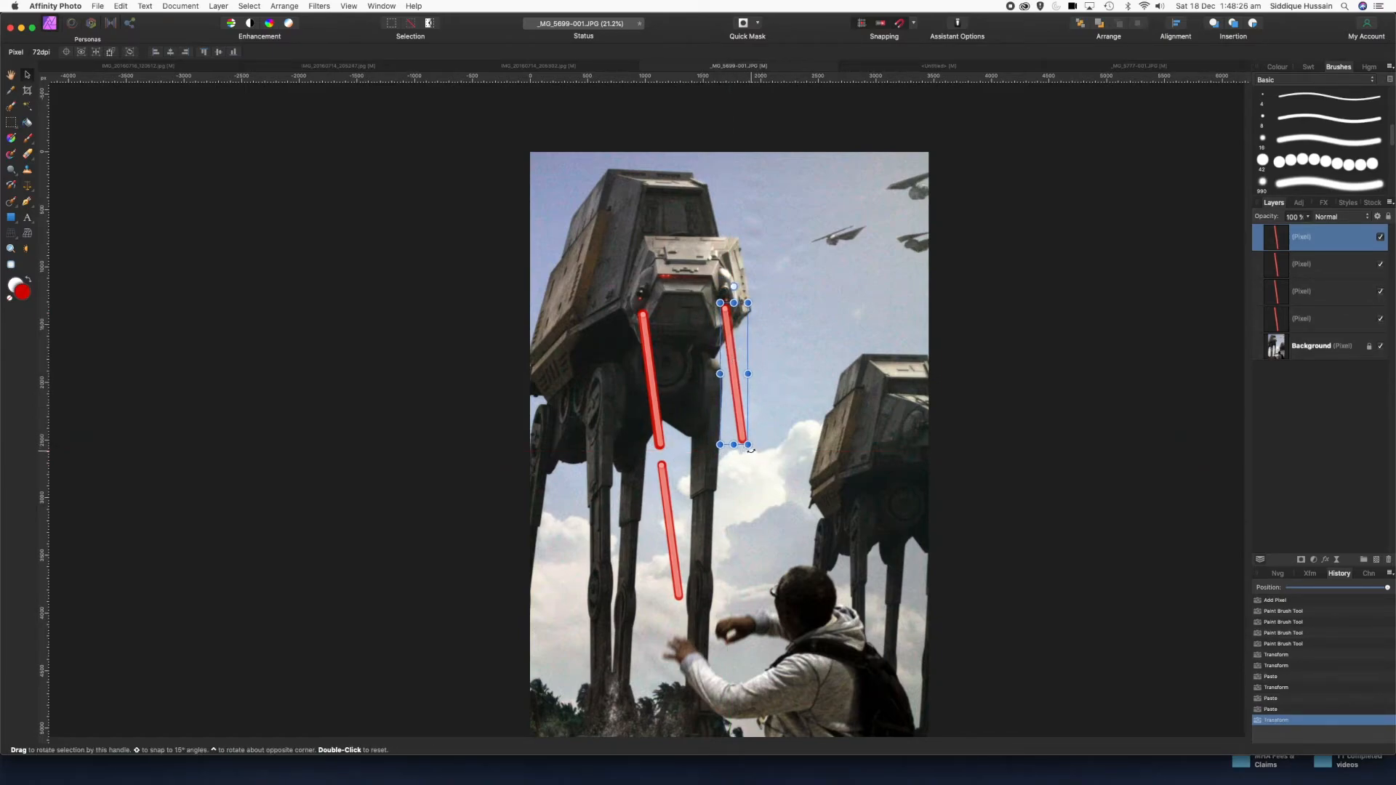
pyautogui.moveTo(750, 450); pyautogui.dragTo(751, 452)
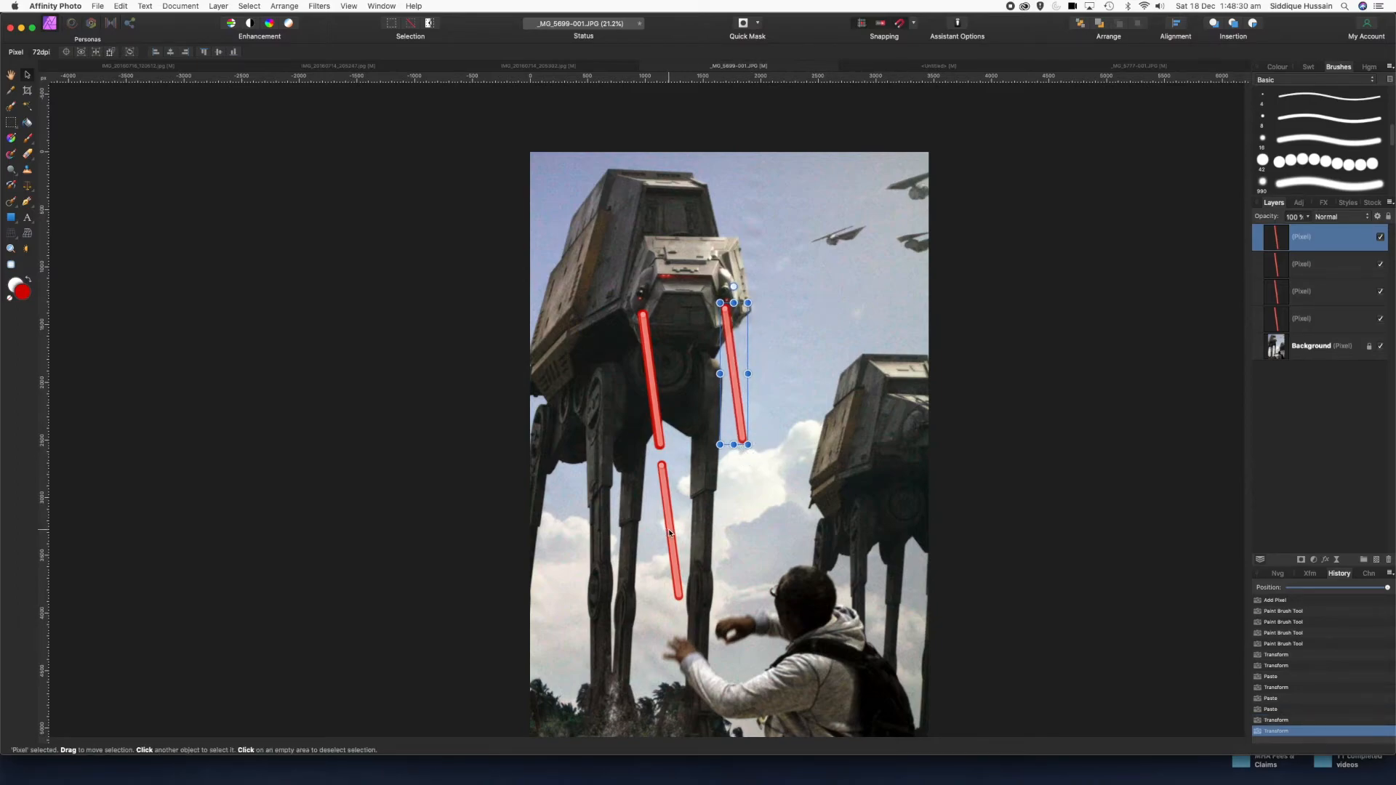
pyautogui.moveTo(670, 531); pyautogui.dragTo(757, 542)
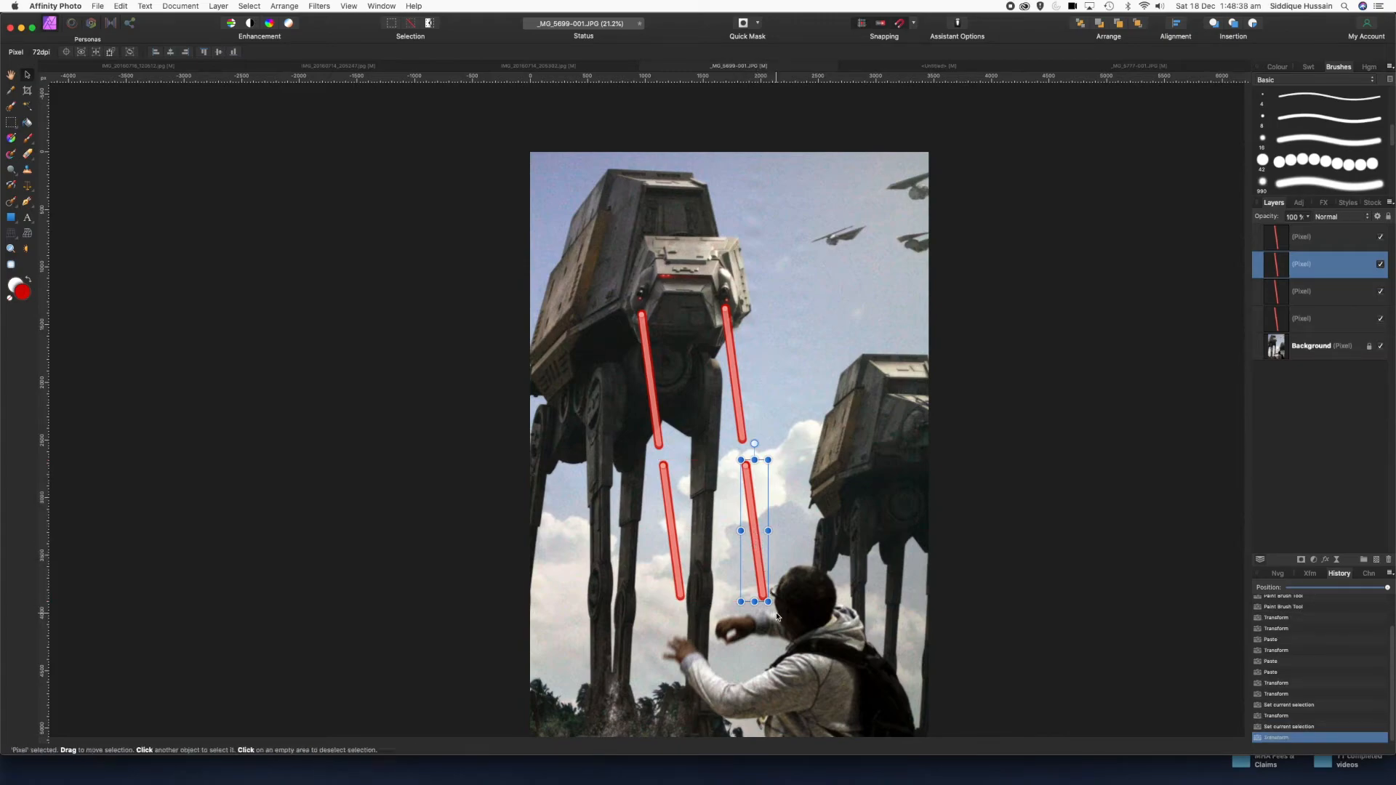
# - Enlarge both lower beams toward the man's hands and nudge them into line with the upper beams
pyautogui.moveTo(767, 601); pyautogui.dragTo(796, 629)
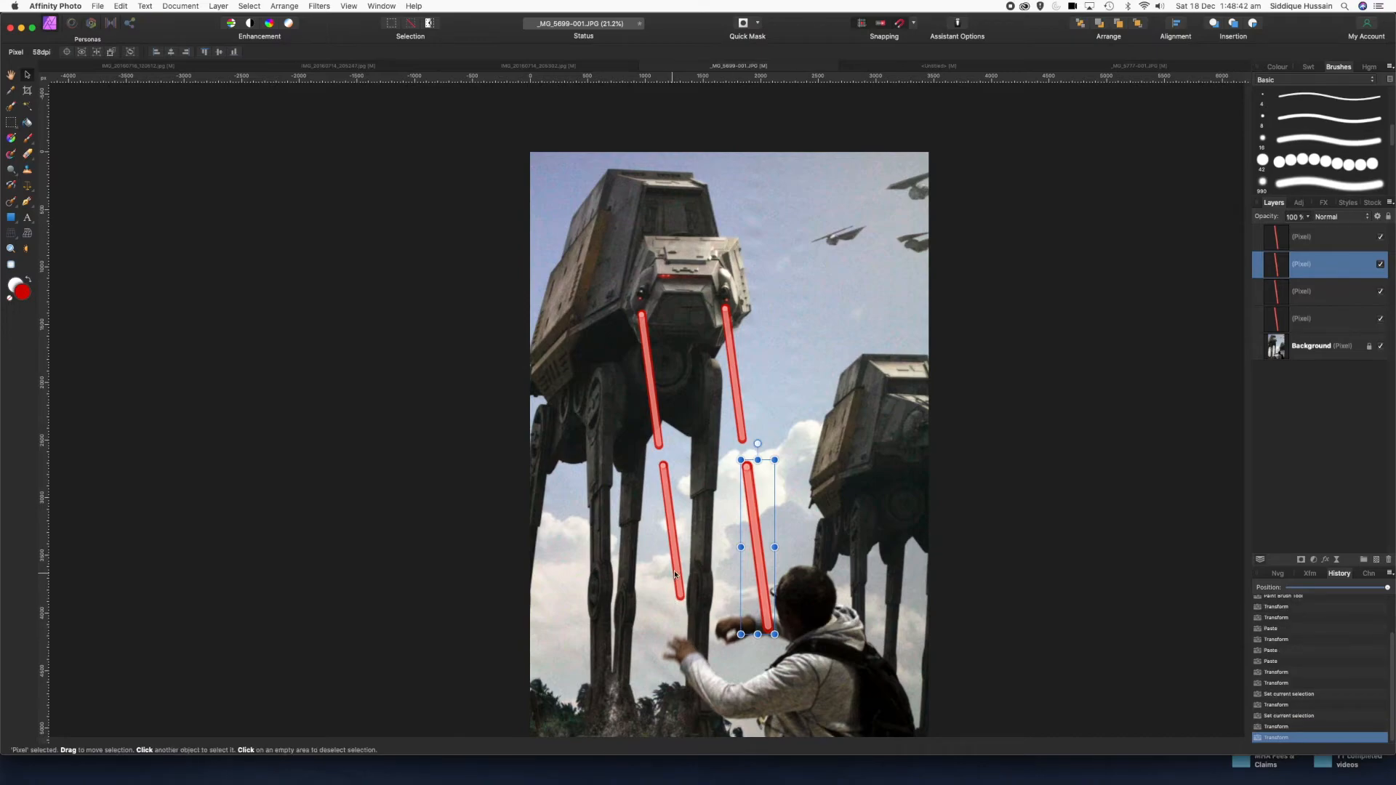
pyautogui.click(677, 571)
pyautogui.moveTo(686, 602); pyautogui.dragTo(710, 633)
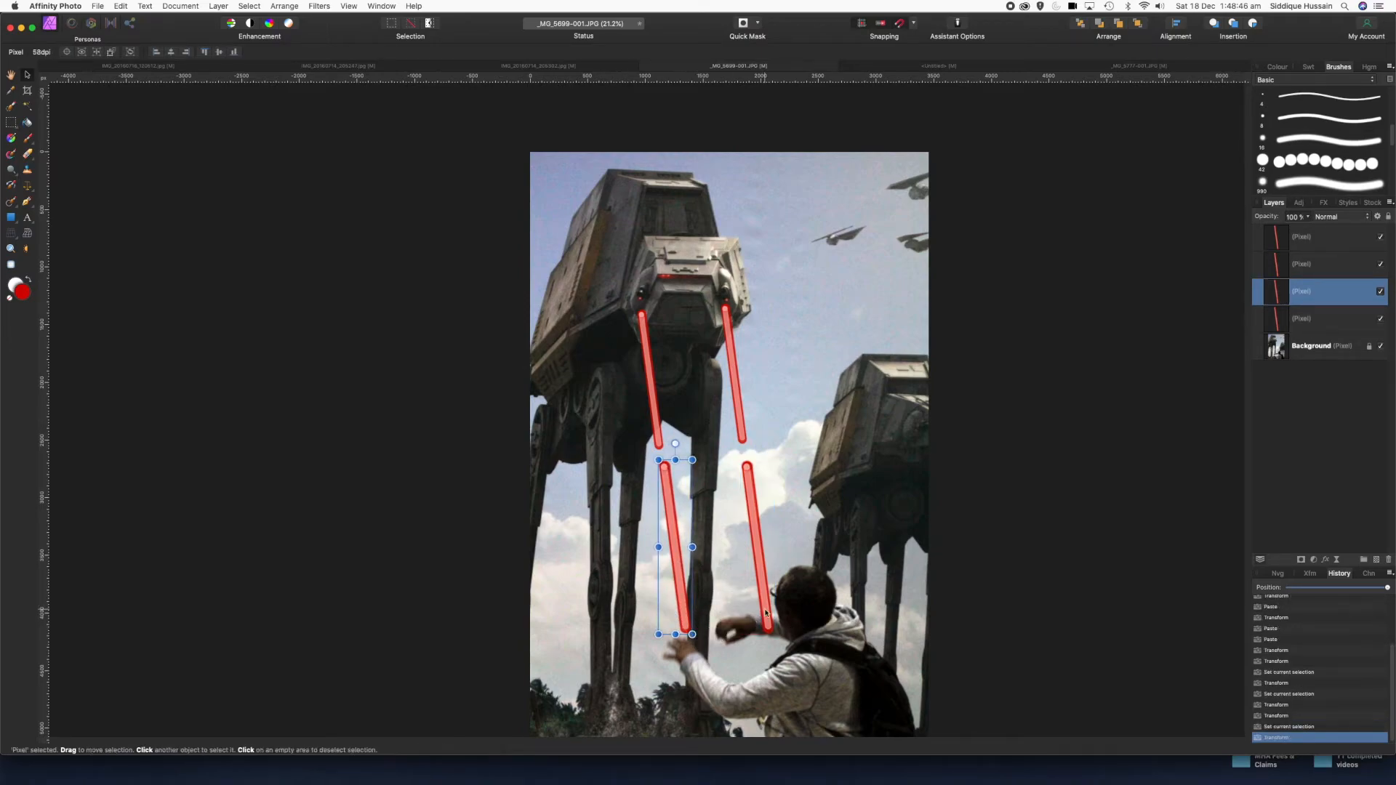
pyautogui.moveTo(756, 549)
pyautogui.mouseDown()
pyautogui.moveTo(756, 536)
pyautogui.moveTo(756, 553)
pyautogui.mouseUp()
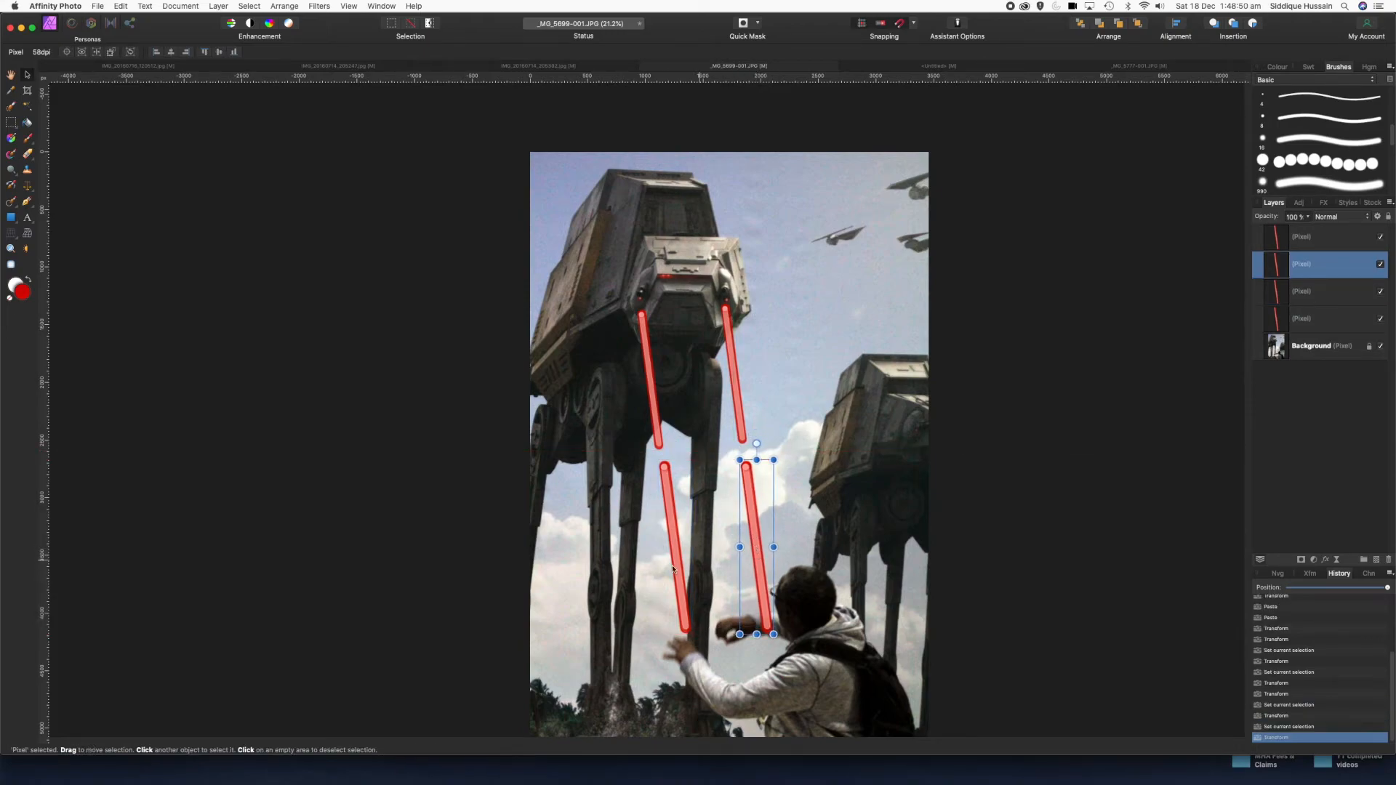
pyautogui.moveTo(675, 565); pyautogui.dragTo(688, 571)
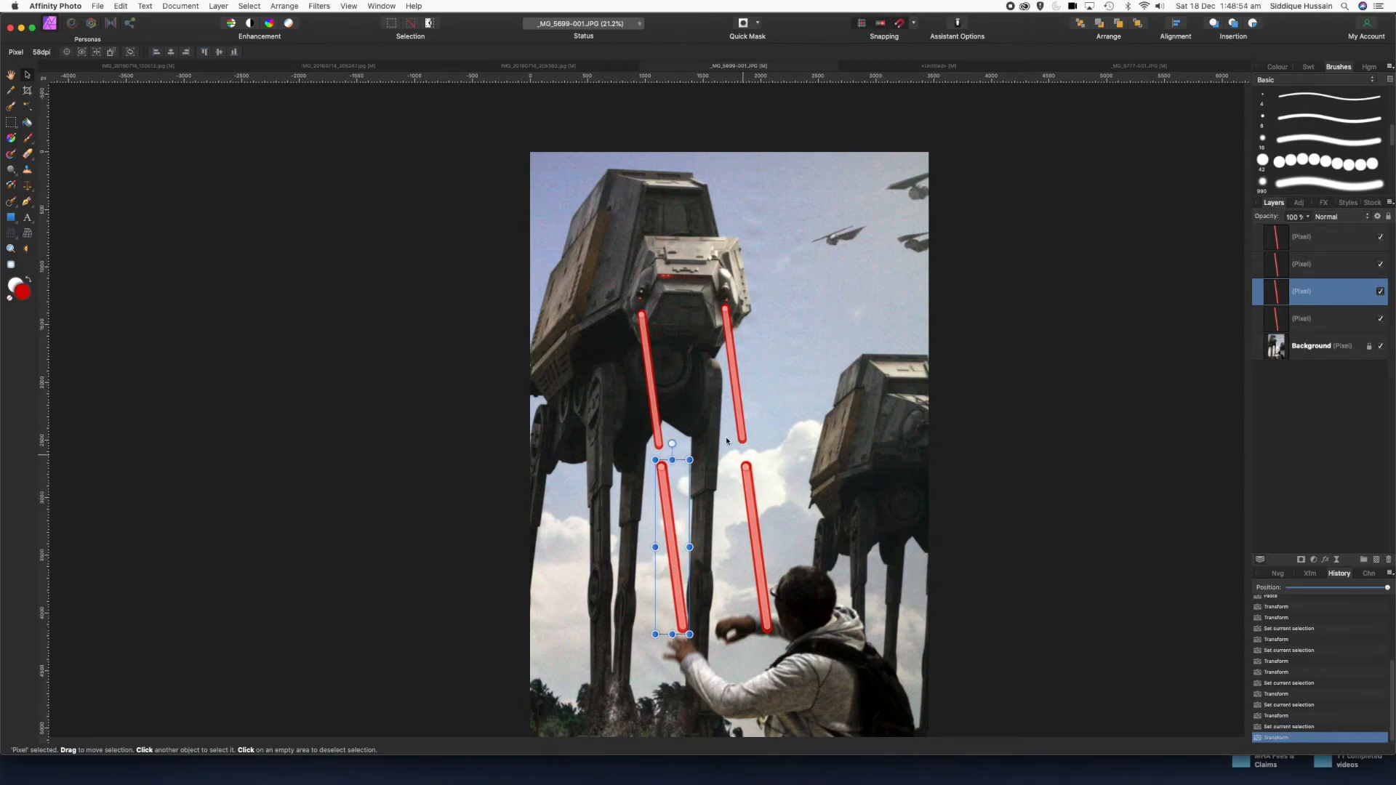
# - Select all four beam layers together, lower their opacity to 91%, and clear the selection
pyautogui.click(797, 445)
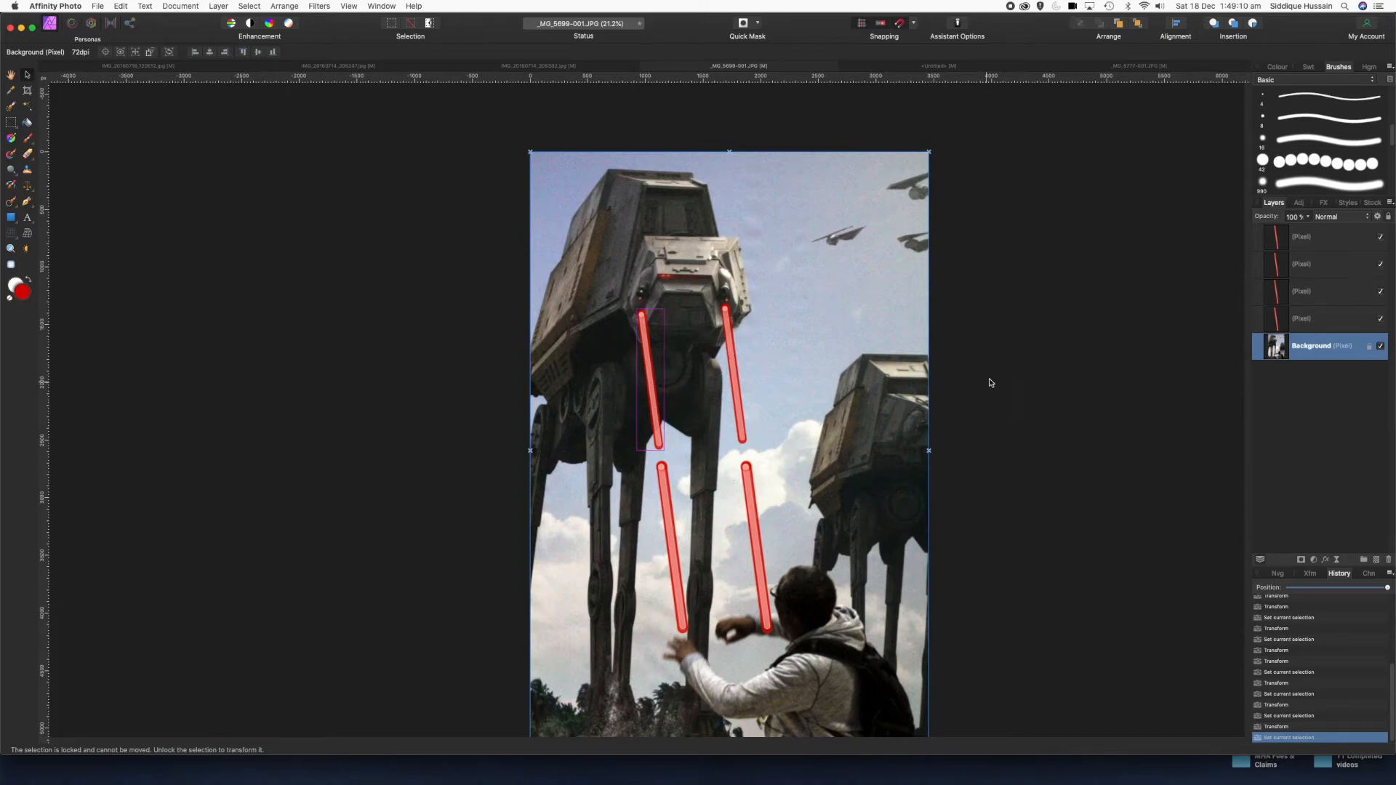
pyautogui.click(1336, 237)
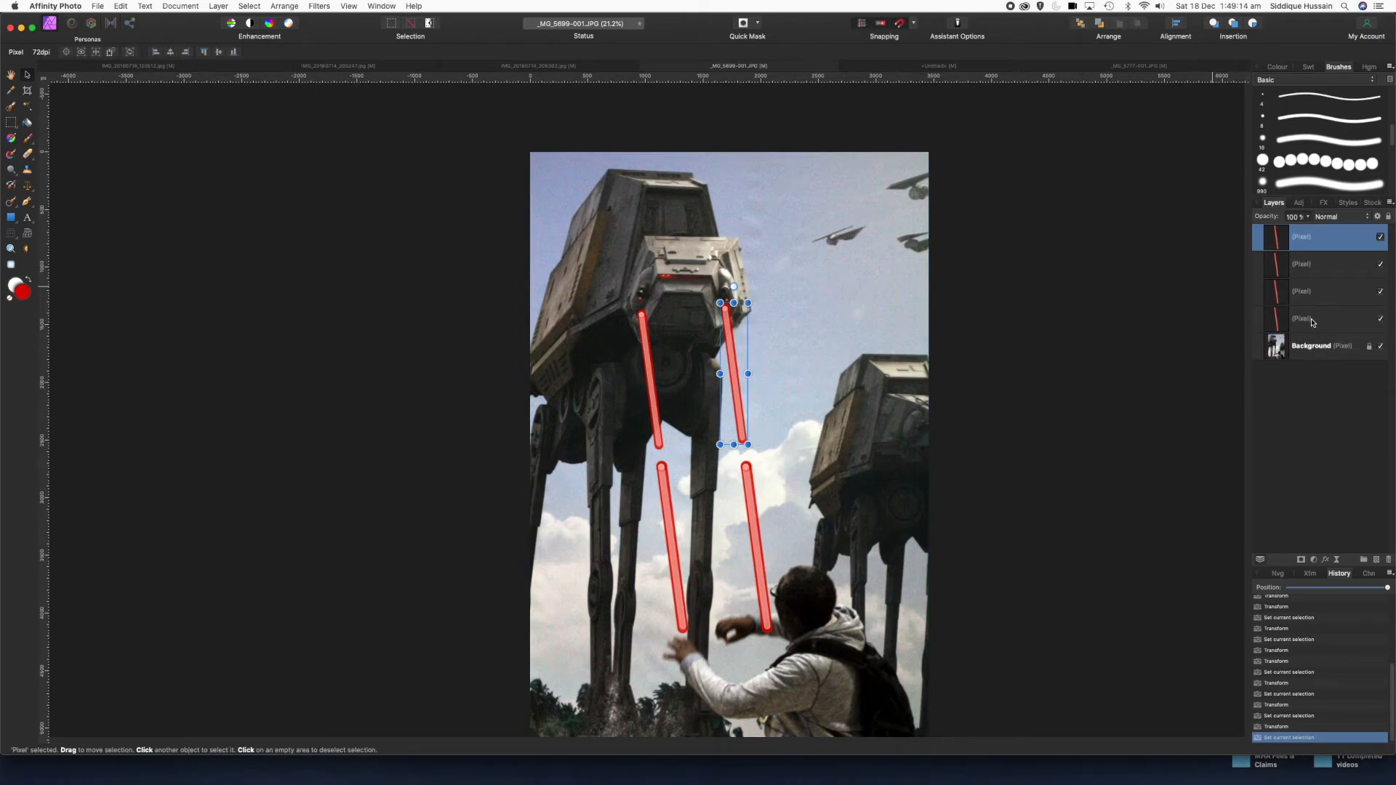
pyautogui.keyDown('shift'); pyautogui.click(1312, 320); pyautogui.keyUp('shift')
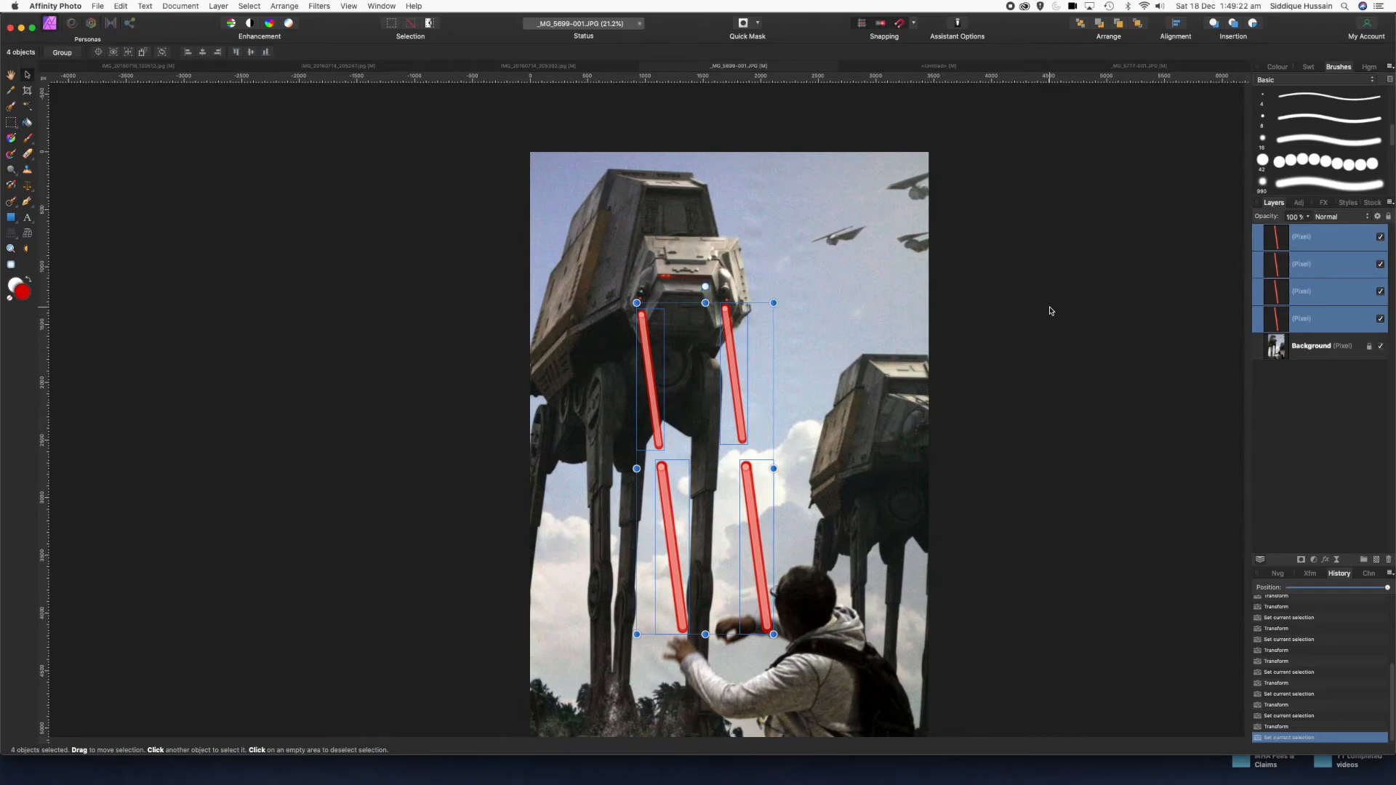
pyautogui.click(1308, 216)
pyautogui.moveTo(1307, 227)
pyautogui.mouseDown()
pyautogui.moveTo(1242, 230)
pyautogui.moveTo(1305, 233)
pyautogui.mouseUp()
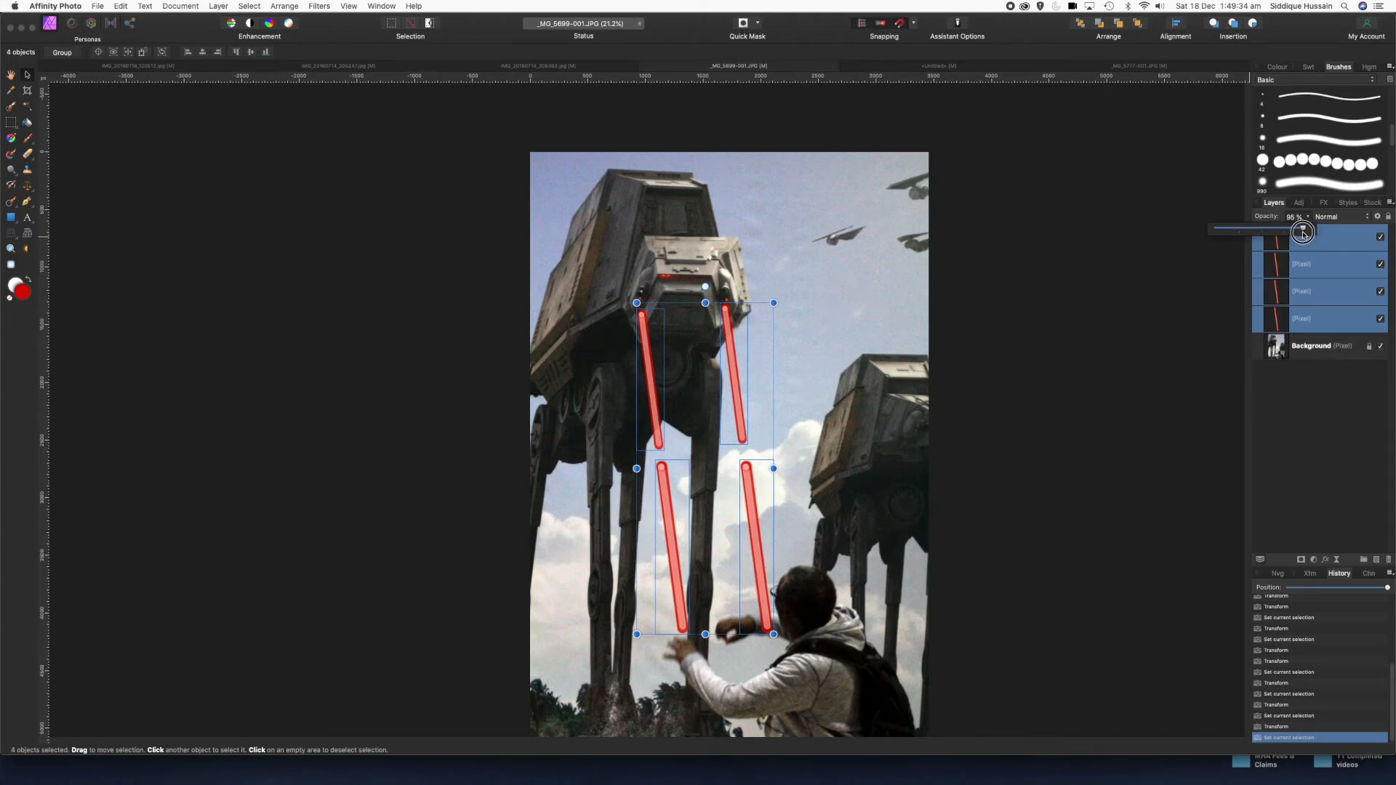
pyautogui.moveTo(1305, 233); pyautogui.dragTo(1299, 232)
pyautogui.click(1124, 414)
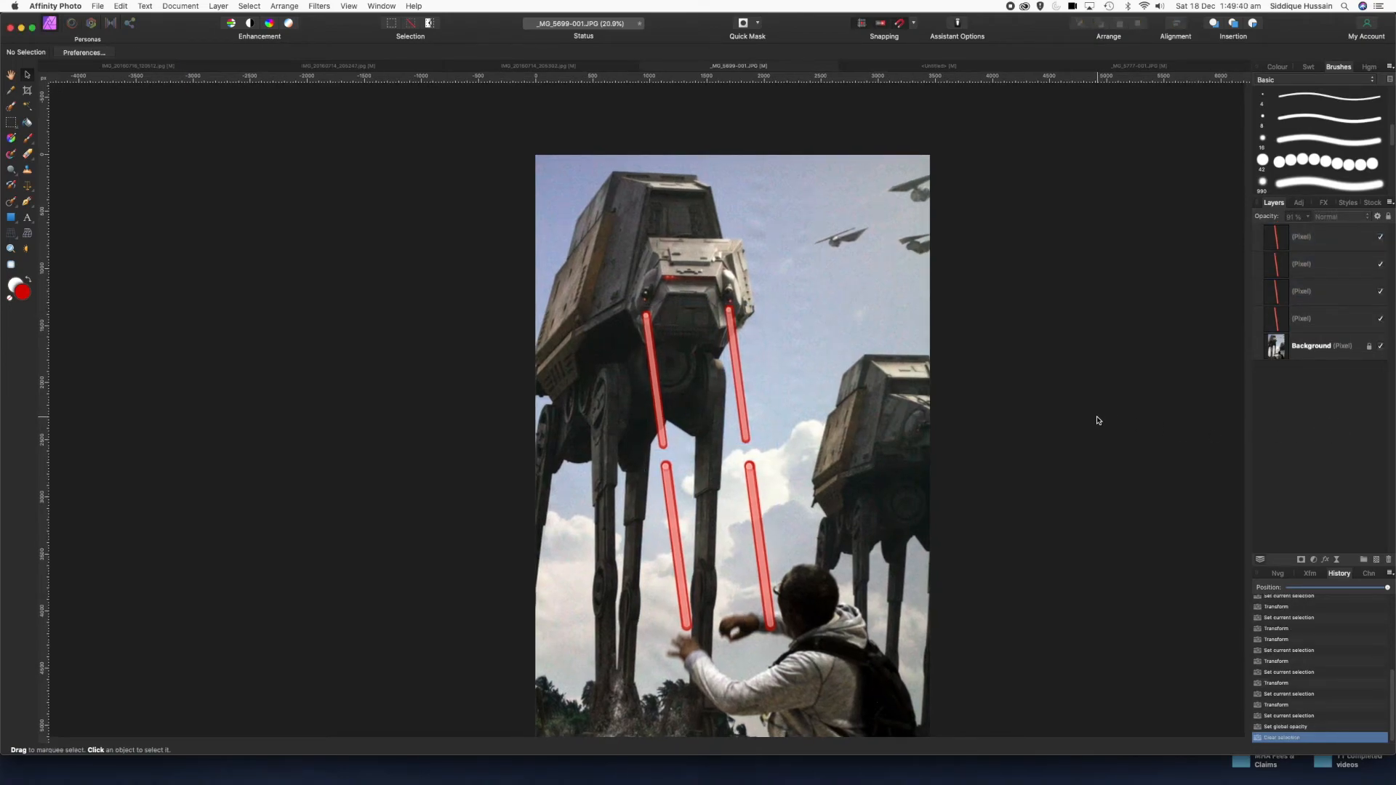
# - Select the Background layer and choose the Short Daubs 01 brush from the Oils set for the Paint Brush tool
pyautogui.press('super+0')
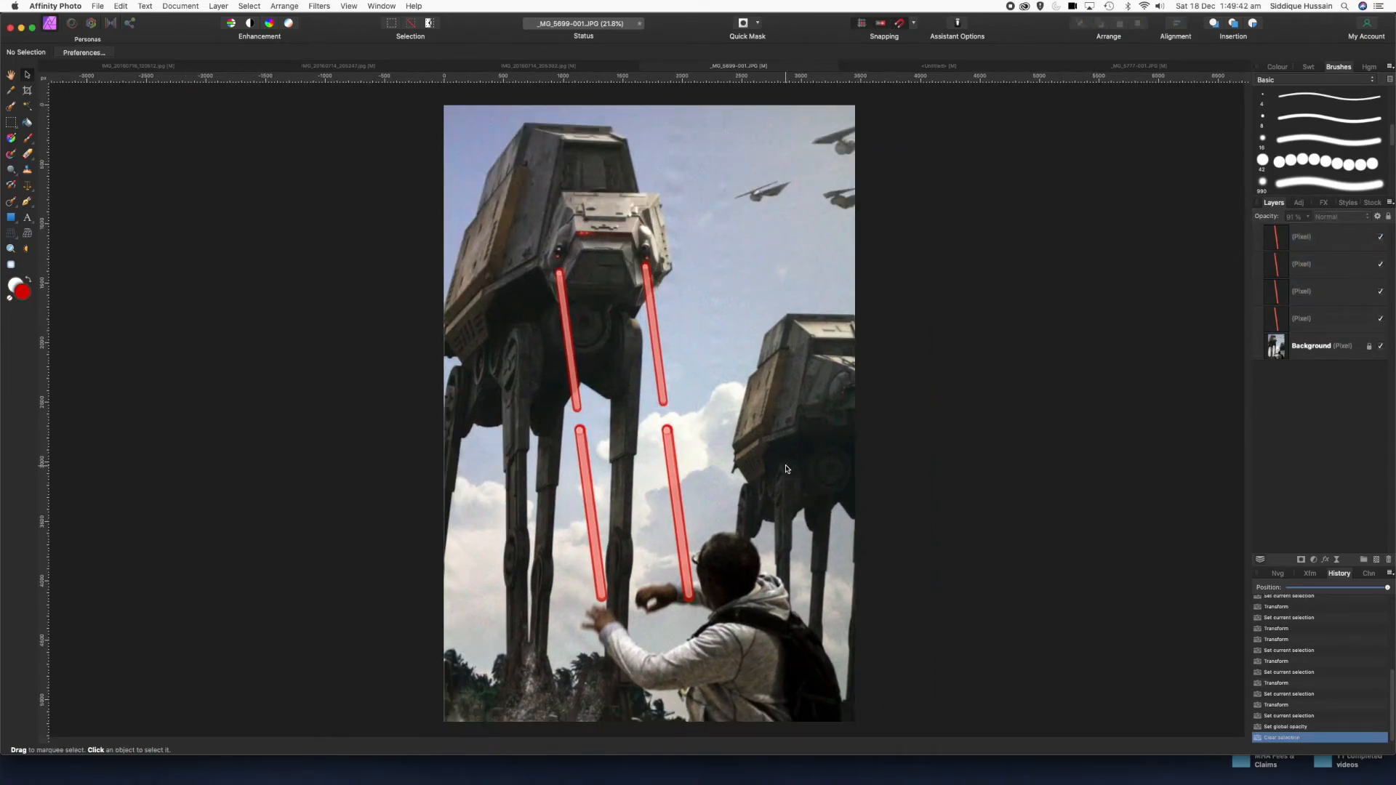
pyautogui.click(668, 442)
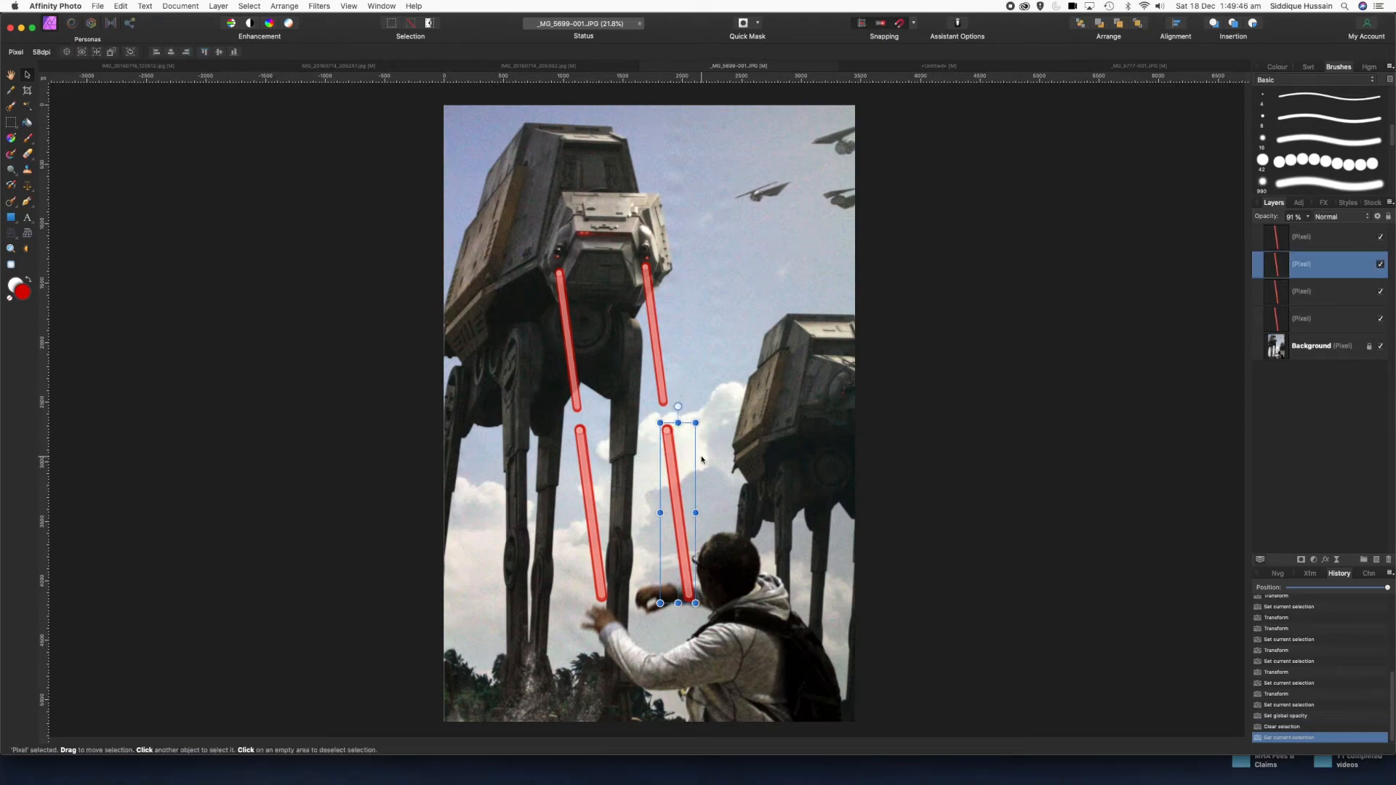
pyautogui.click(822, 298)
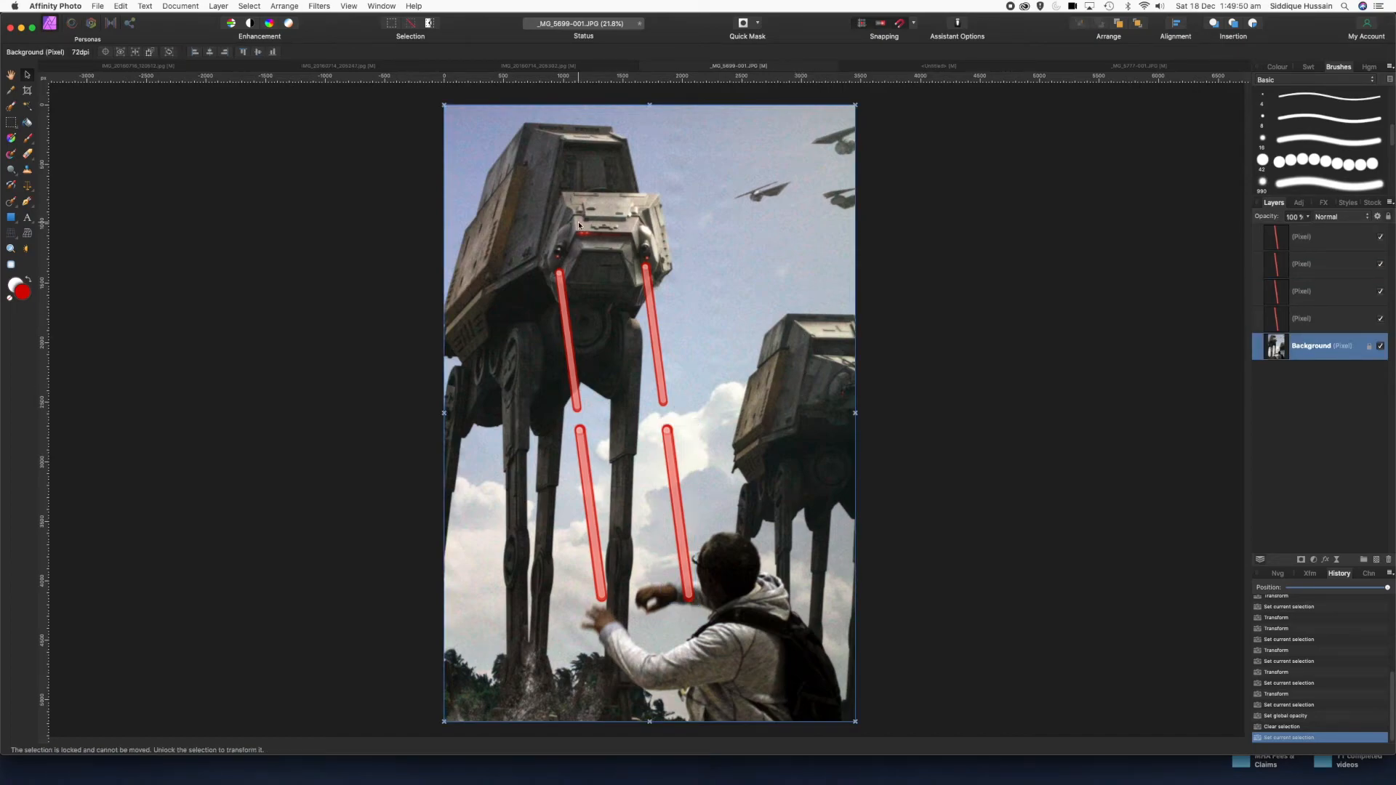
pyautogui.click(27, 138)
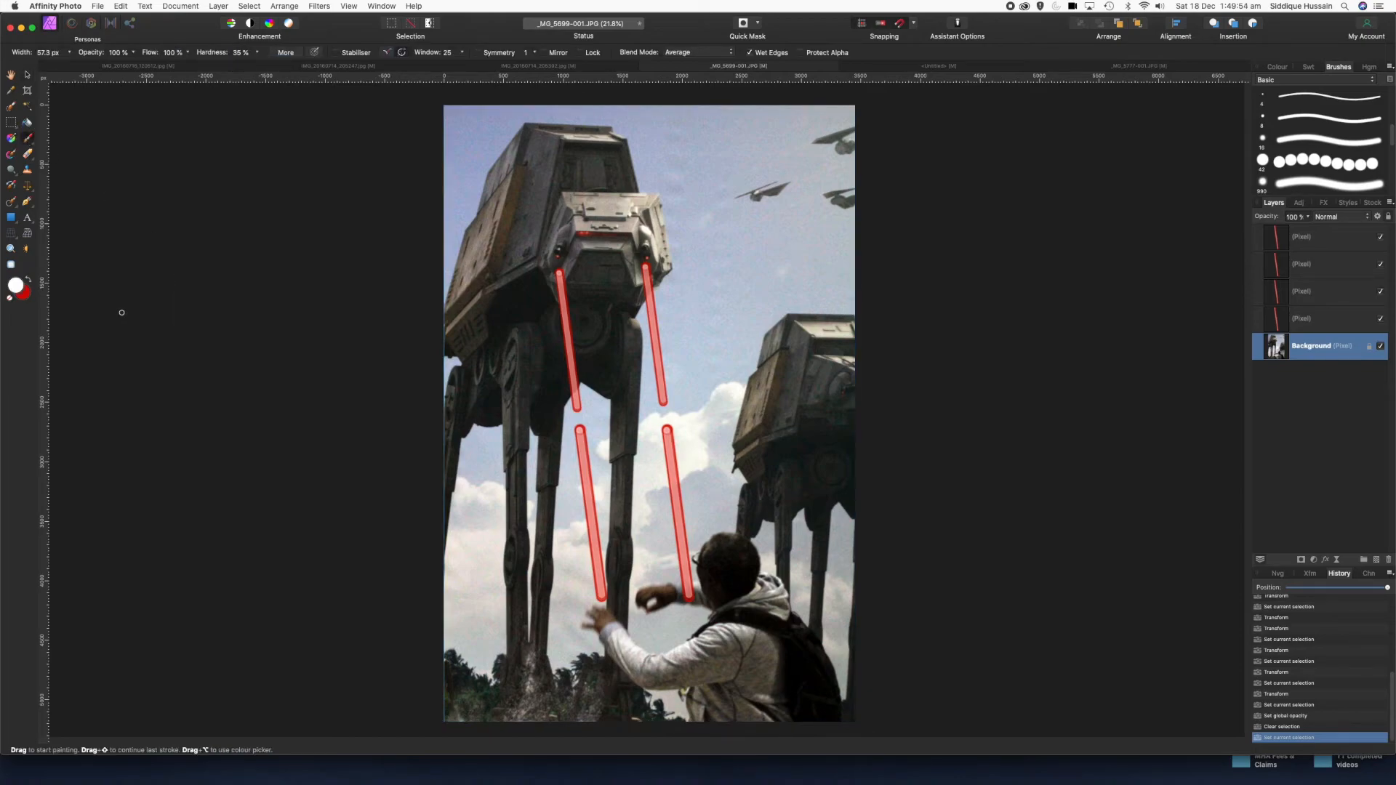
pyautogui.click(1319, 80)
pyautogui.click(1313, 209)
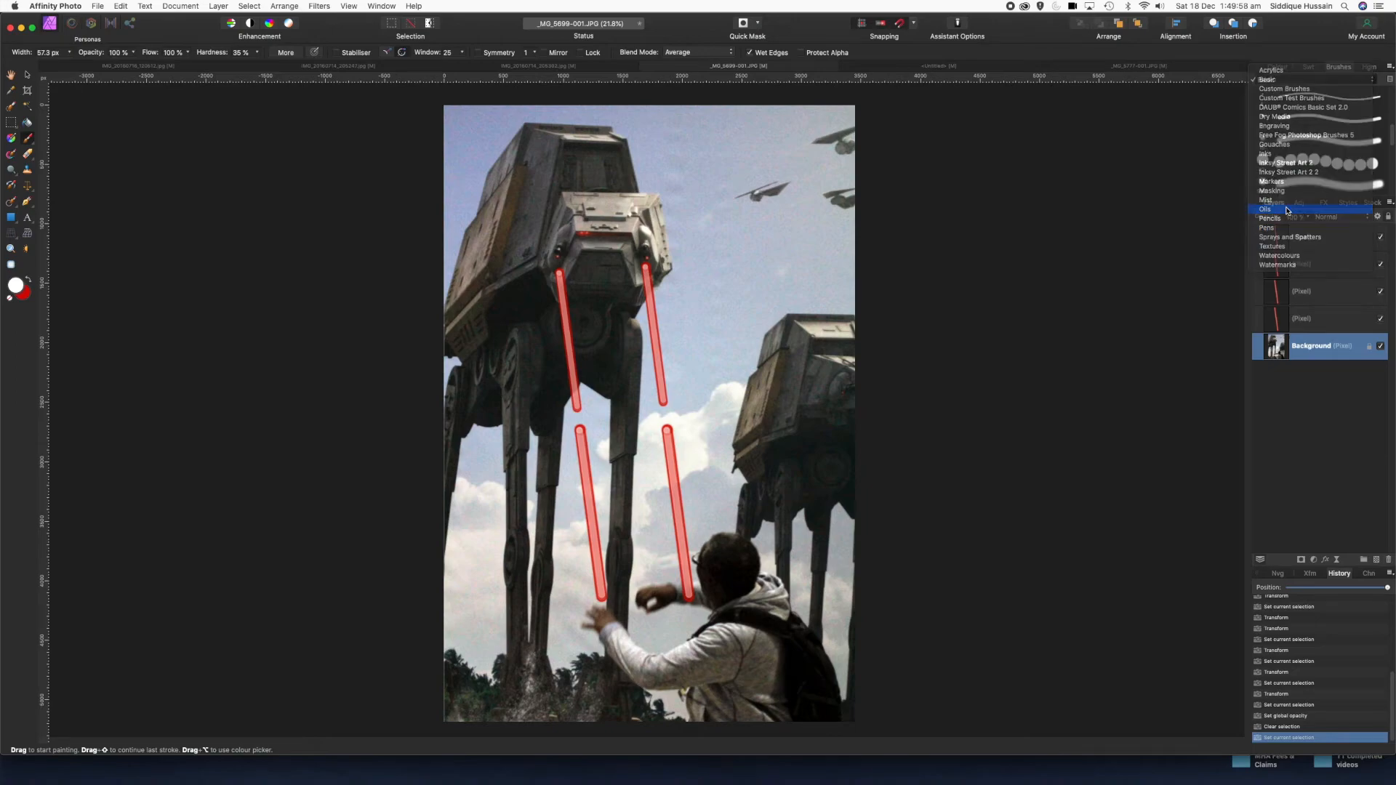
pyautogui.doubleClick(1326, 143)
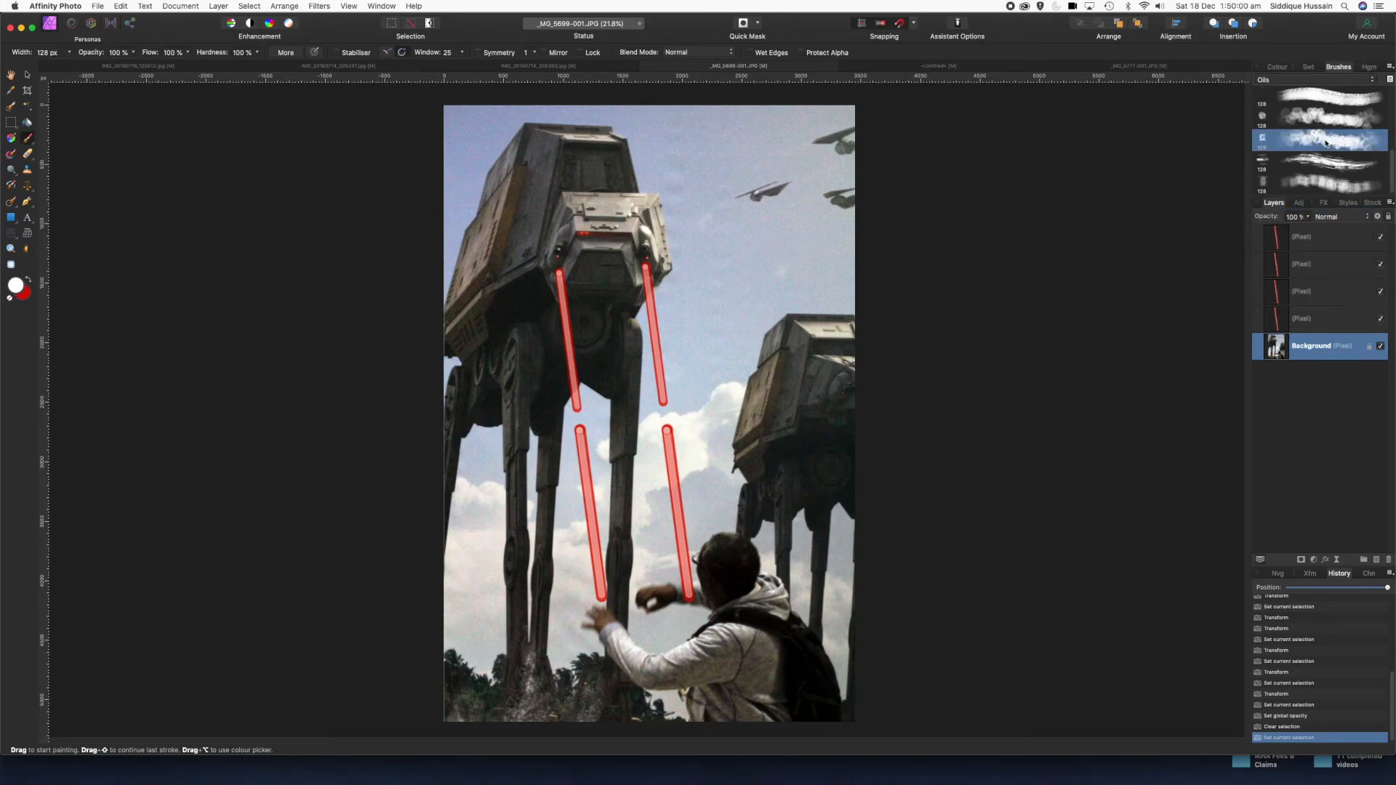
pyautogui.click(1320, 164)
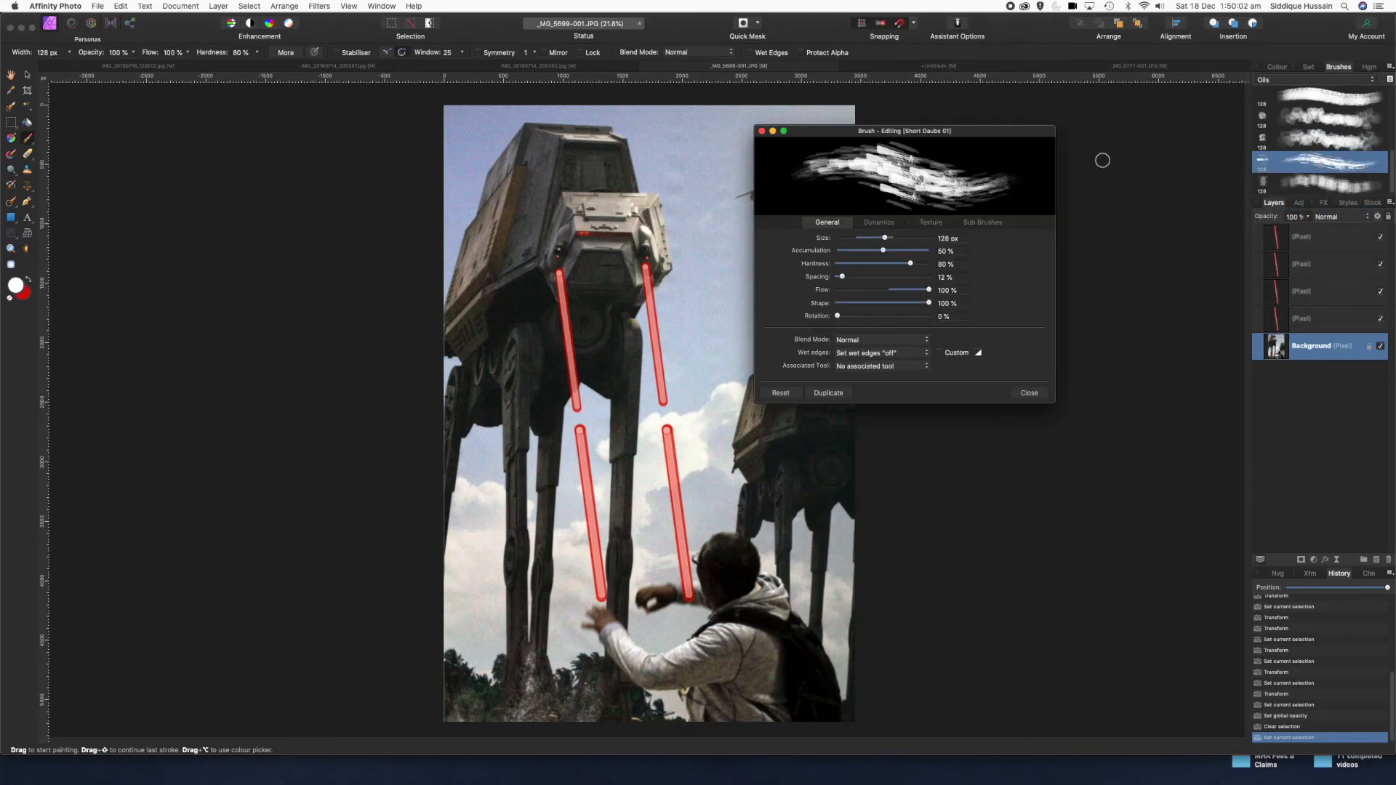
pyautogui.click(762, 131)
# - Paint a rough white border along all four photo edges with a 391.6 px brush, and revert the stray diagonal stroke
pyautogui.press(']')
pyautogui.press(']')
pyautogui.press(']')
pyautogui.press(']')
pyautogui.press(']')
pyautogui.press(']')
pyautogui.press(']')
pyautogui.press(']')
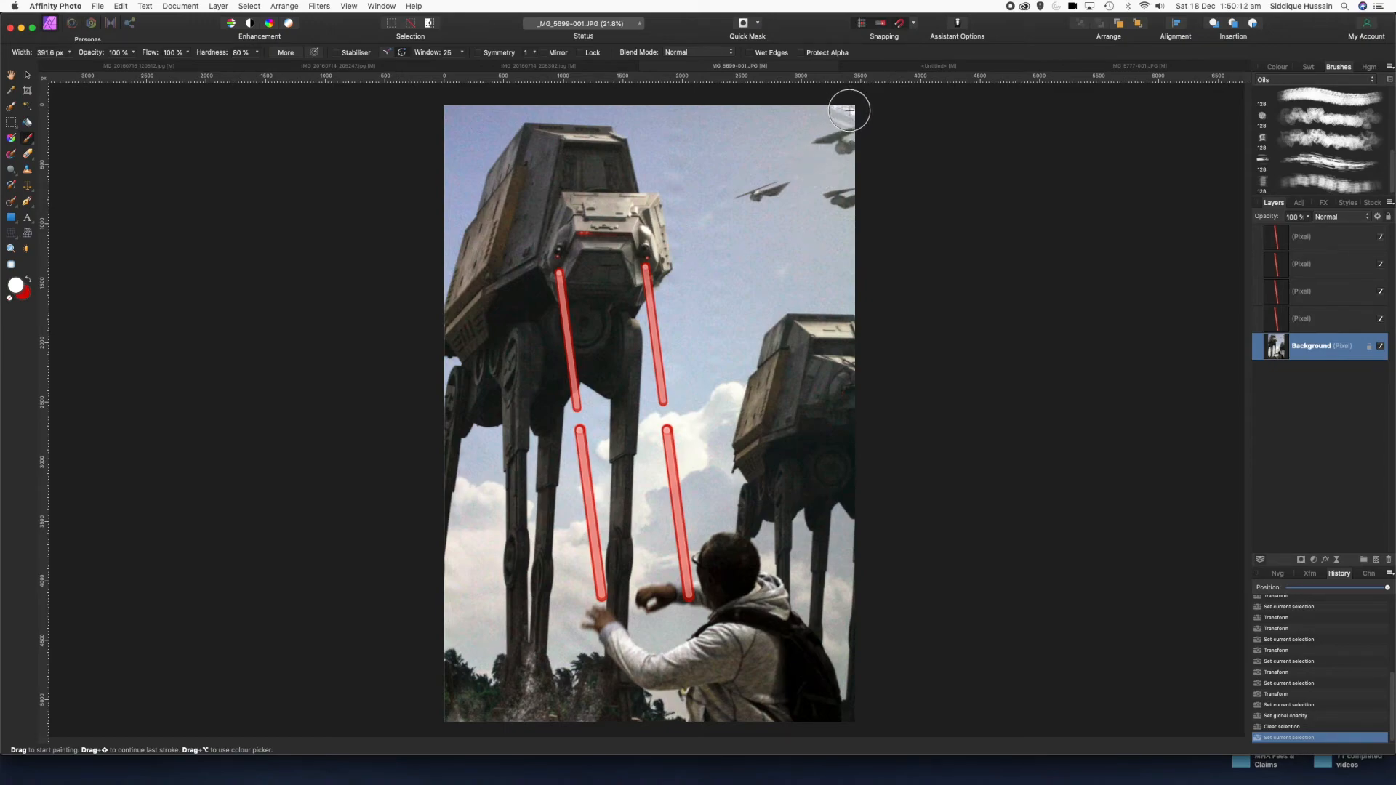
pyautogui.click(849, 110)
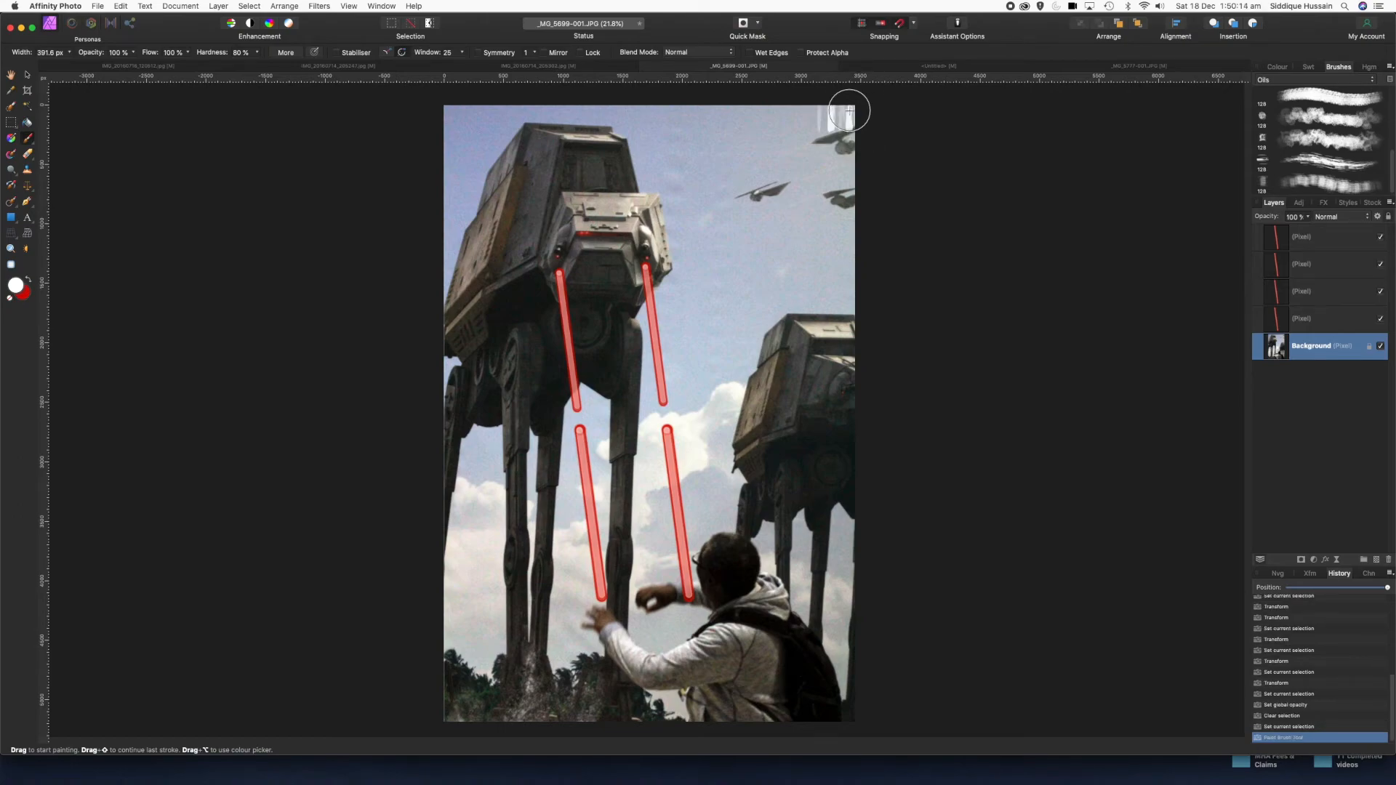
pyautogui.keyDown('shift'); pyautogui.click(448, 111); pyautogui.keyUp('shift')
pyautogui.moveTo(448, 111)
pyautogui.mouseDown()
pyautogui.moveTo(879, 109)
pyautogui.moveTo(852, 206)
pyautogui.moveTo(845, 718)
pyautogui.moveTo(441, 712)
pyautogui.mouseUp()
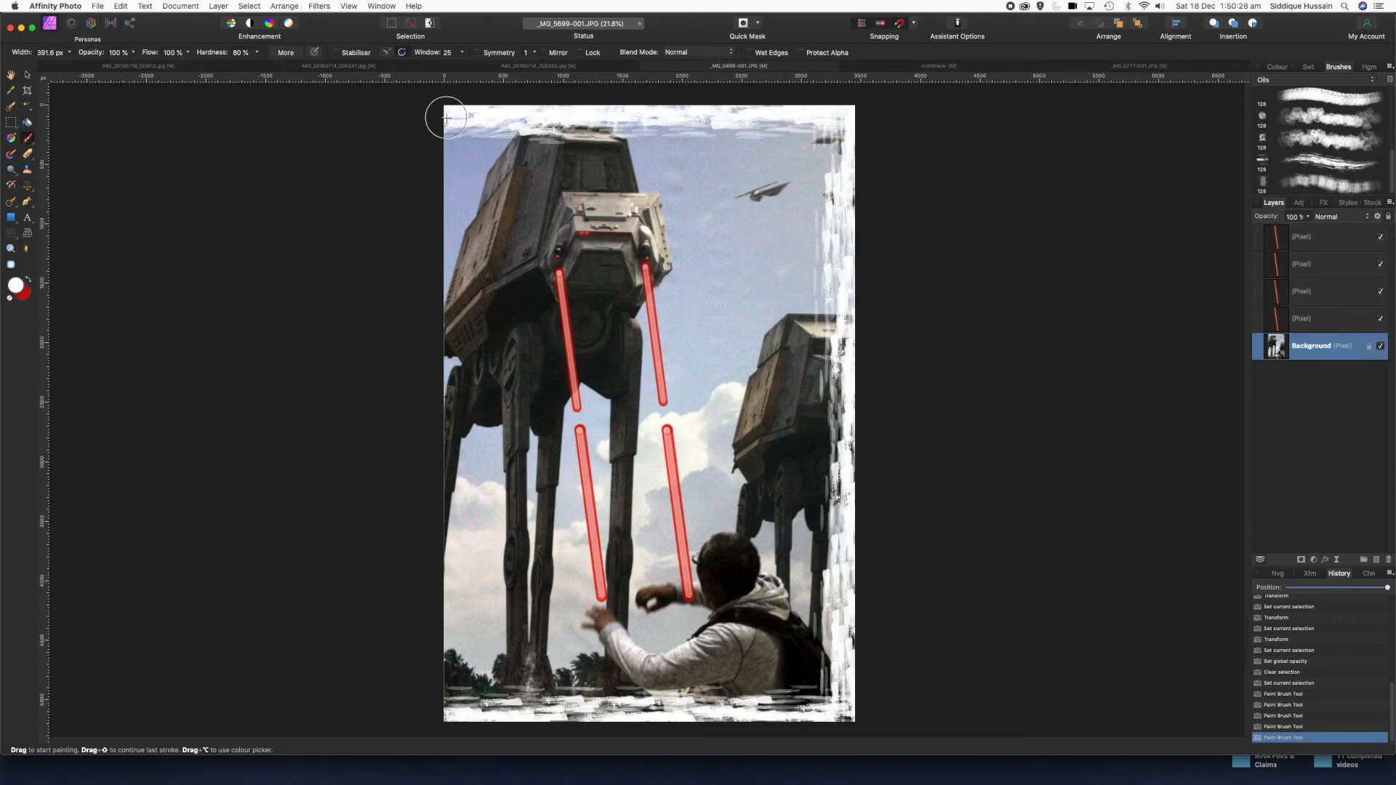
pyautogui.moveTo(451, 114); pyautogui.dragTo(461, 742)
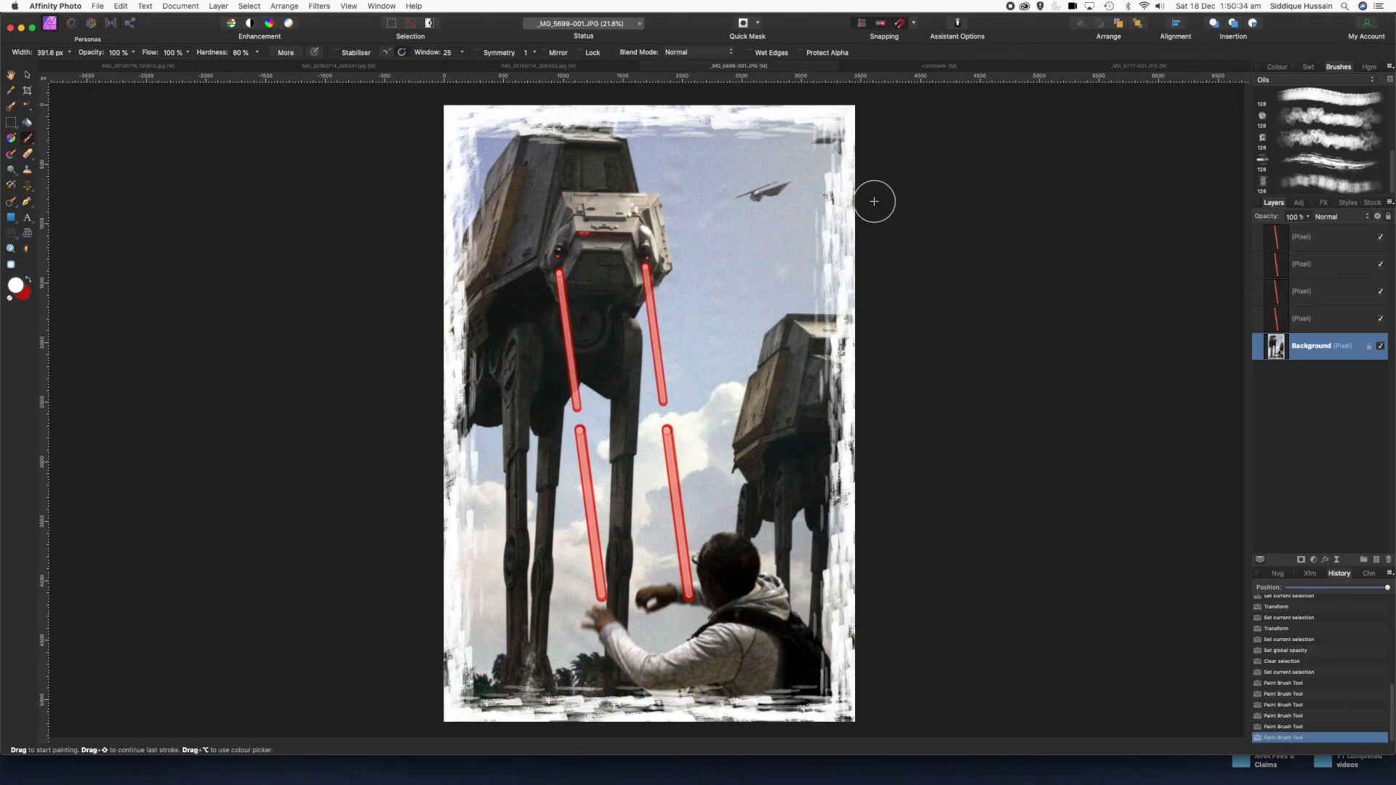
pyautogui.moveTo(847, 121)
pyautogui.mouseDown()
pyautogui.moveTo(523, 103)
pyautogui.moveTo(457, 120)
pyautogui.mouseUp()
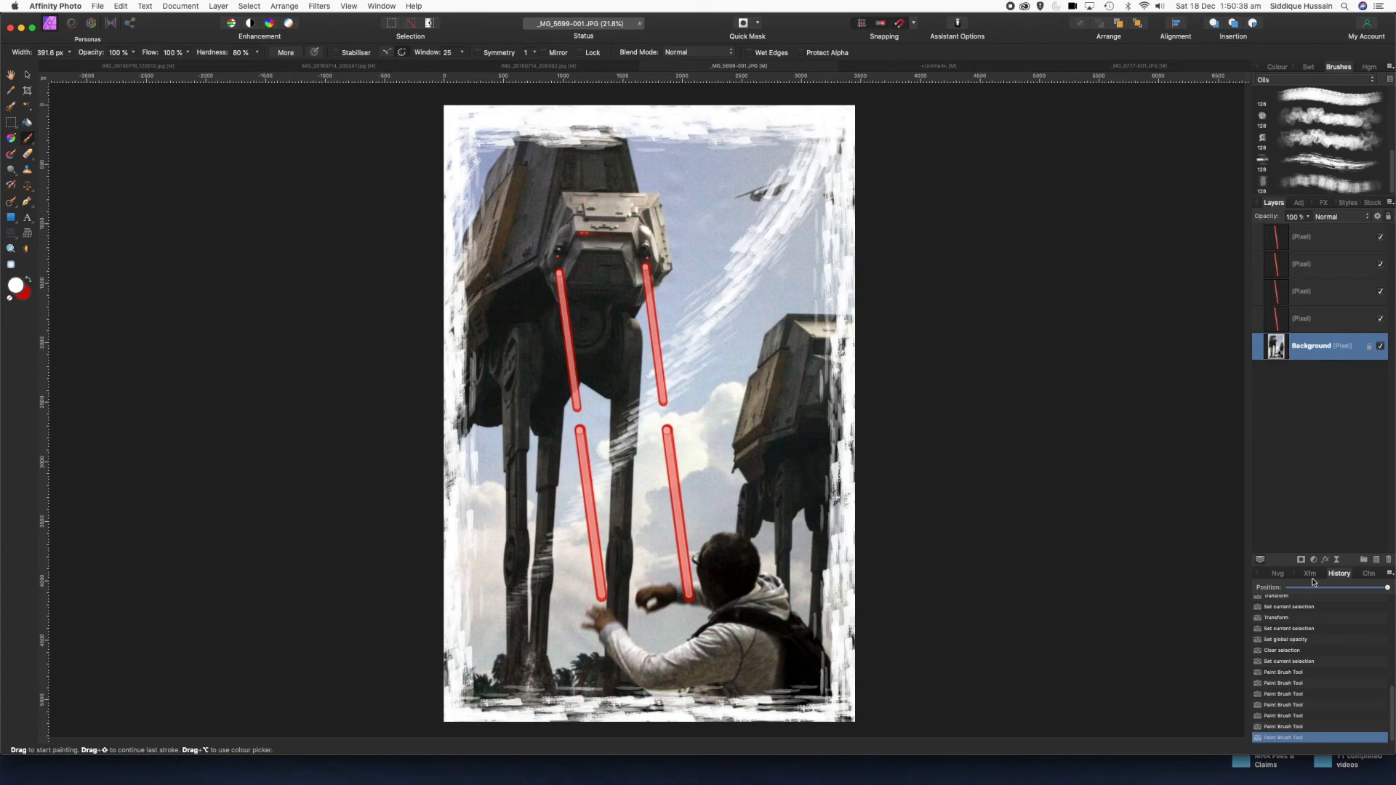
pyautogui.click(1280, 727)
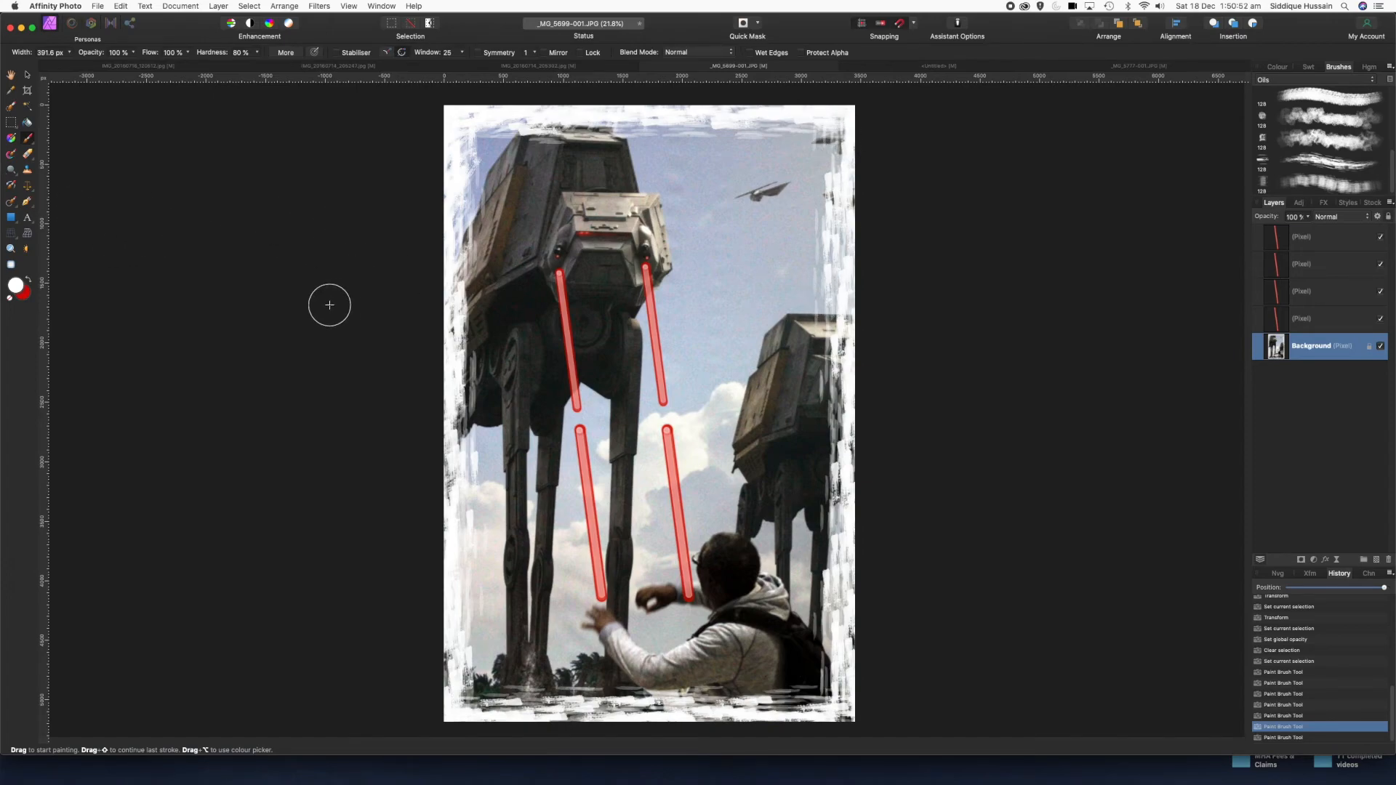
# - Draw a rectangle just inside the photo's edges above the Background and reduce its fill opacity to fully transparent
pyautogui.click(12, 218)
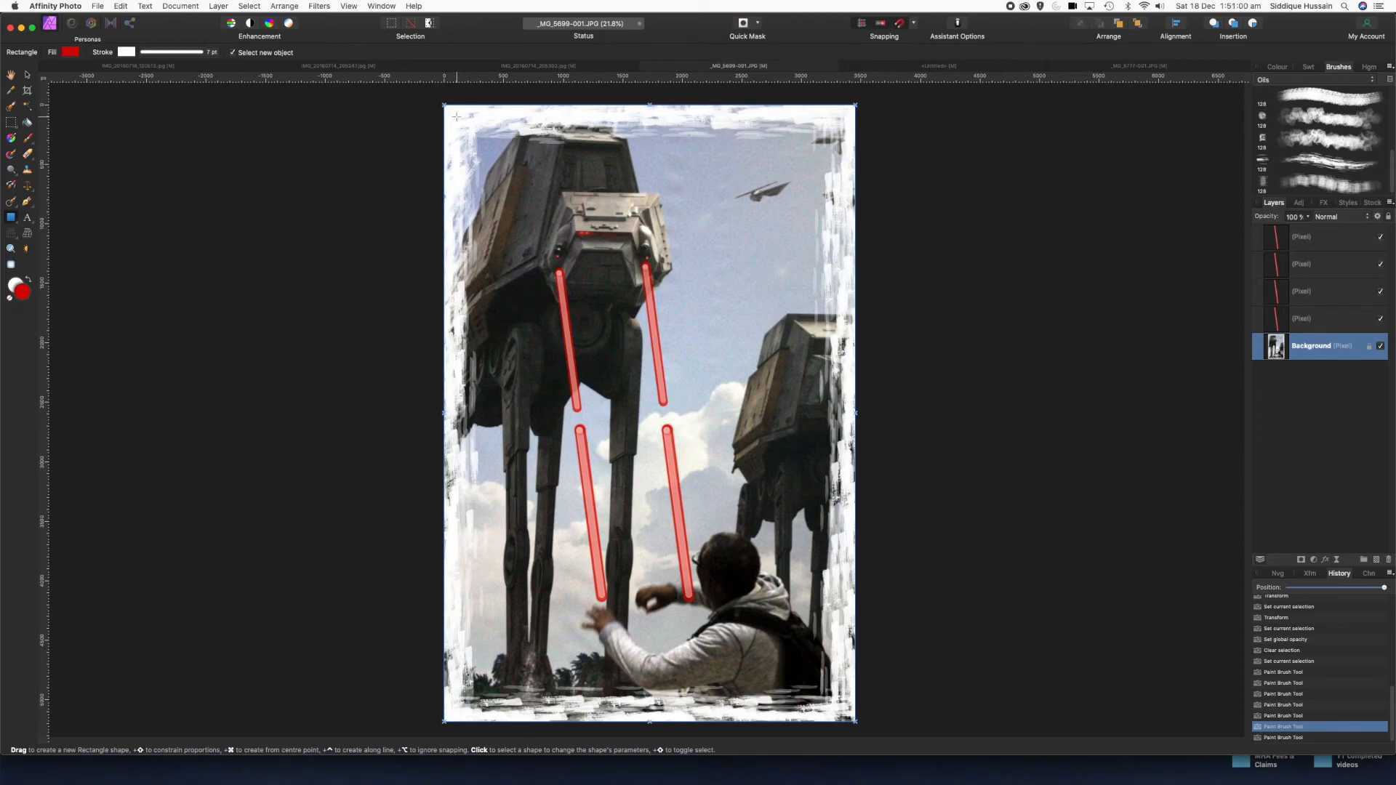
pyautogui.moveTo(456, 116); pyautogui.dragTo(841, 712)
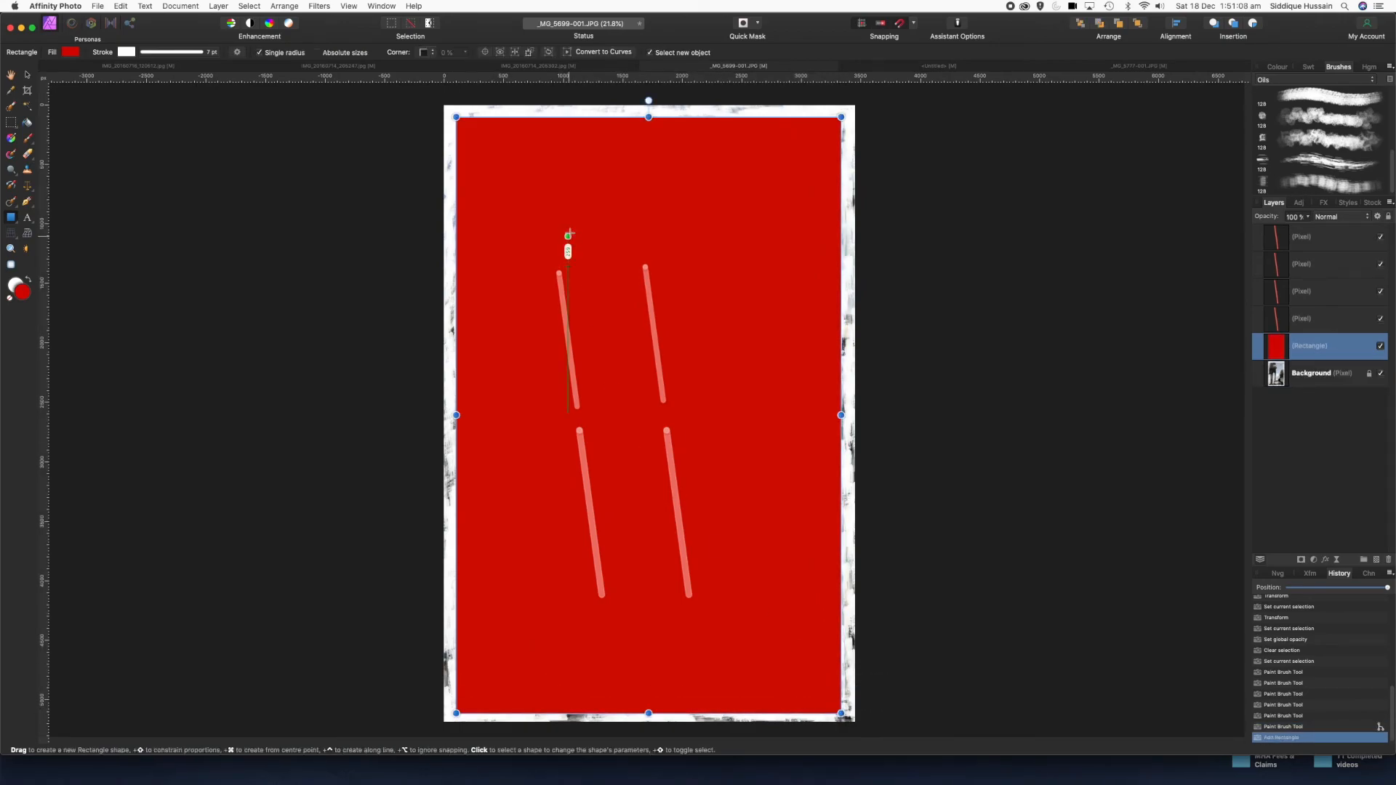
pyautogui.click(70, 52)
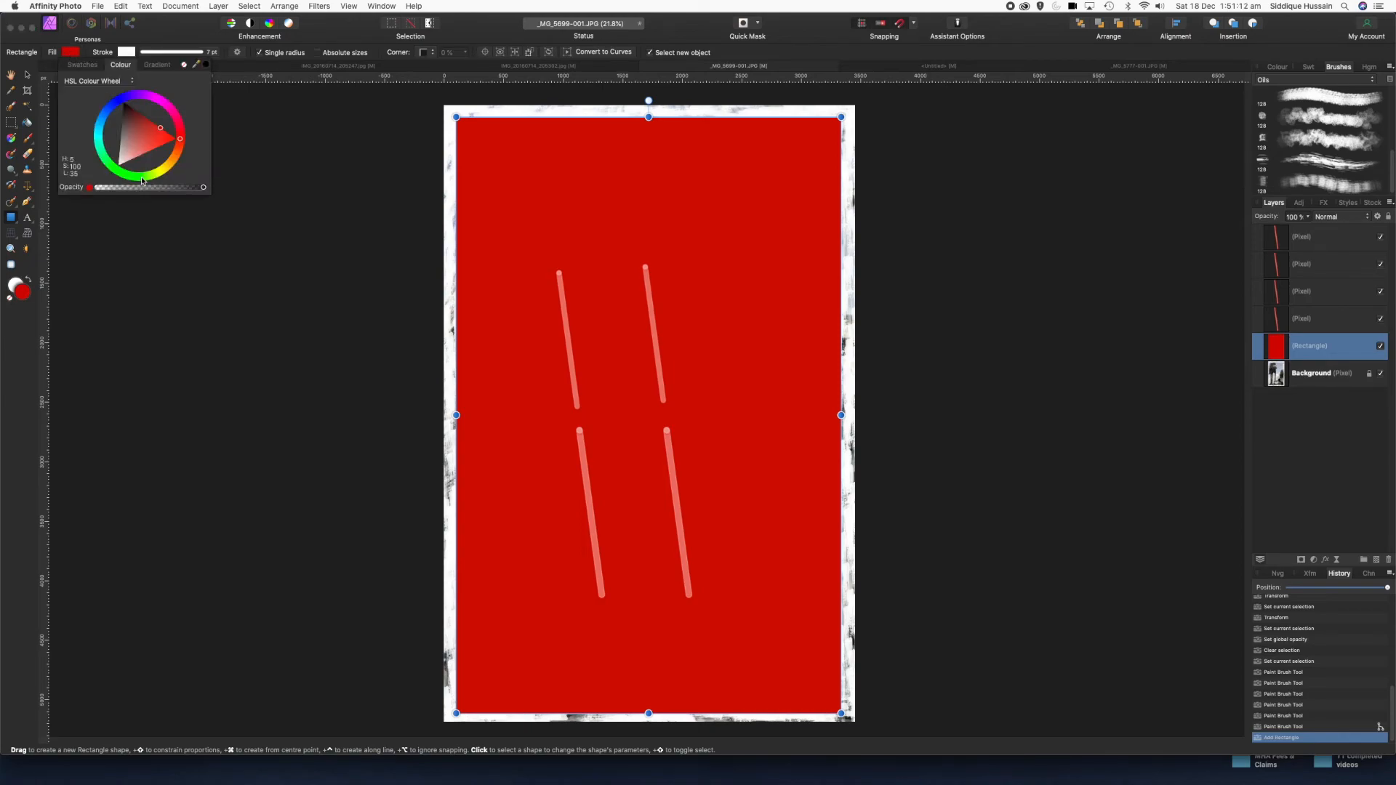
pyautogui.moveTo(203, 187); pyautogui.dragTo(96, 187)
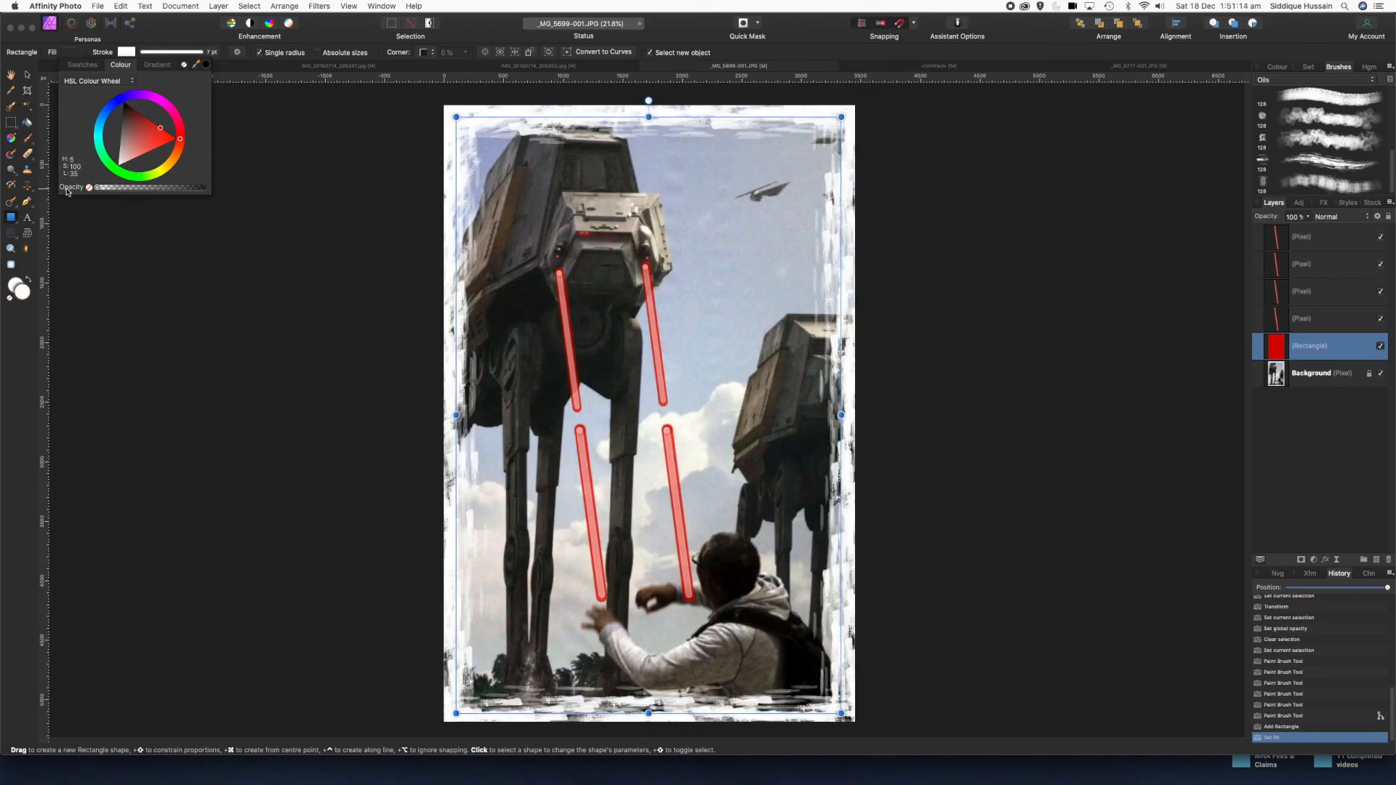
# - Set the rectangle's stroke colour to black and its stroke width to 10 pt
pyautogui.click(127, 52)
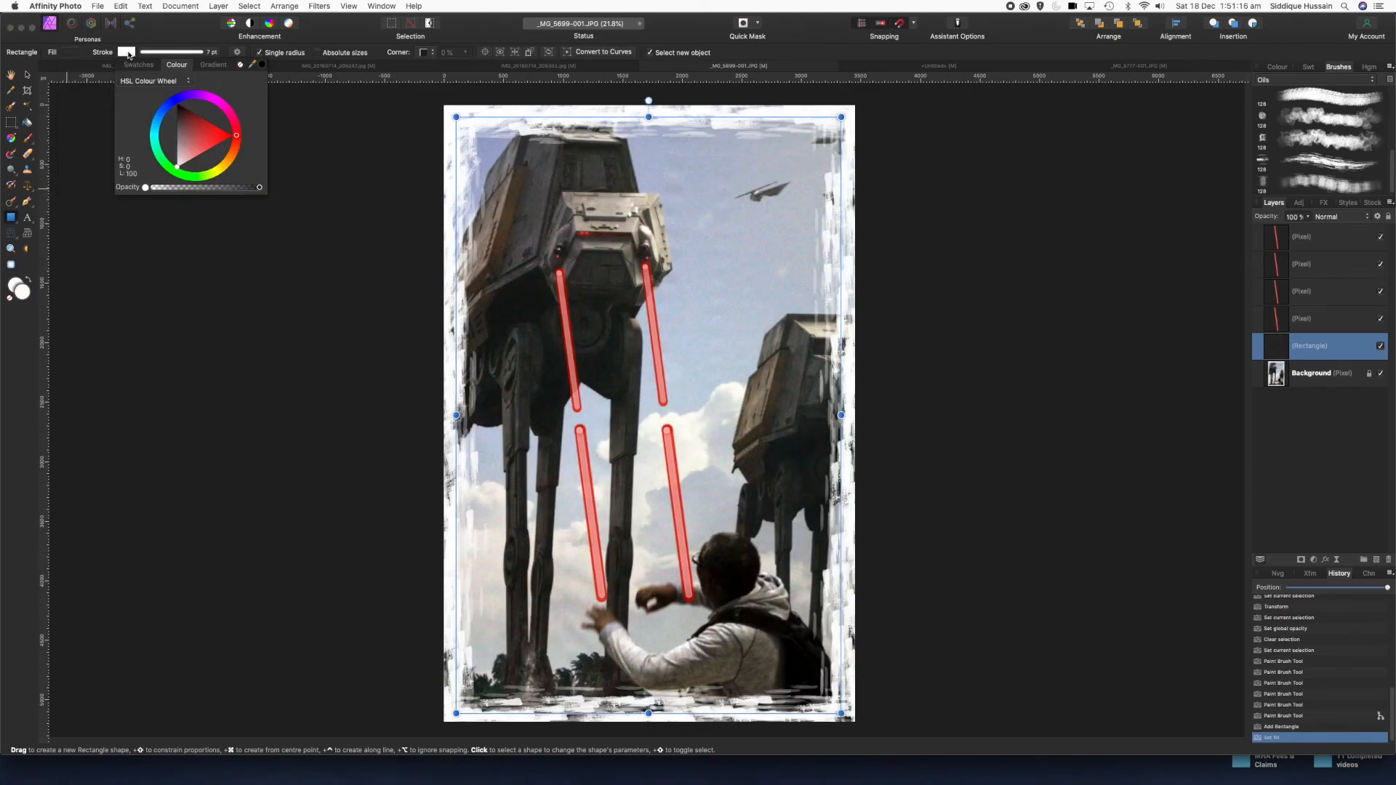
pyautogui.moveTo(180, 170); pyautogui.dragTo(187, 96)
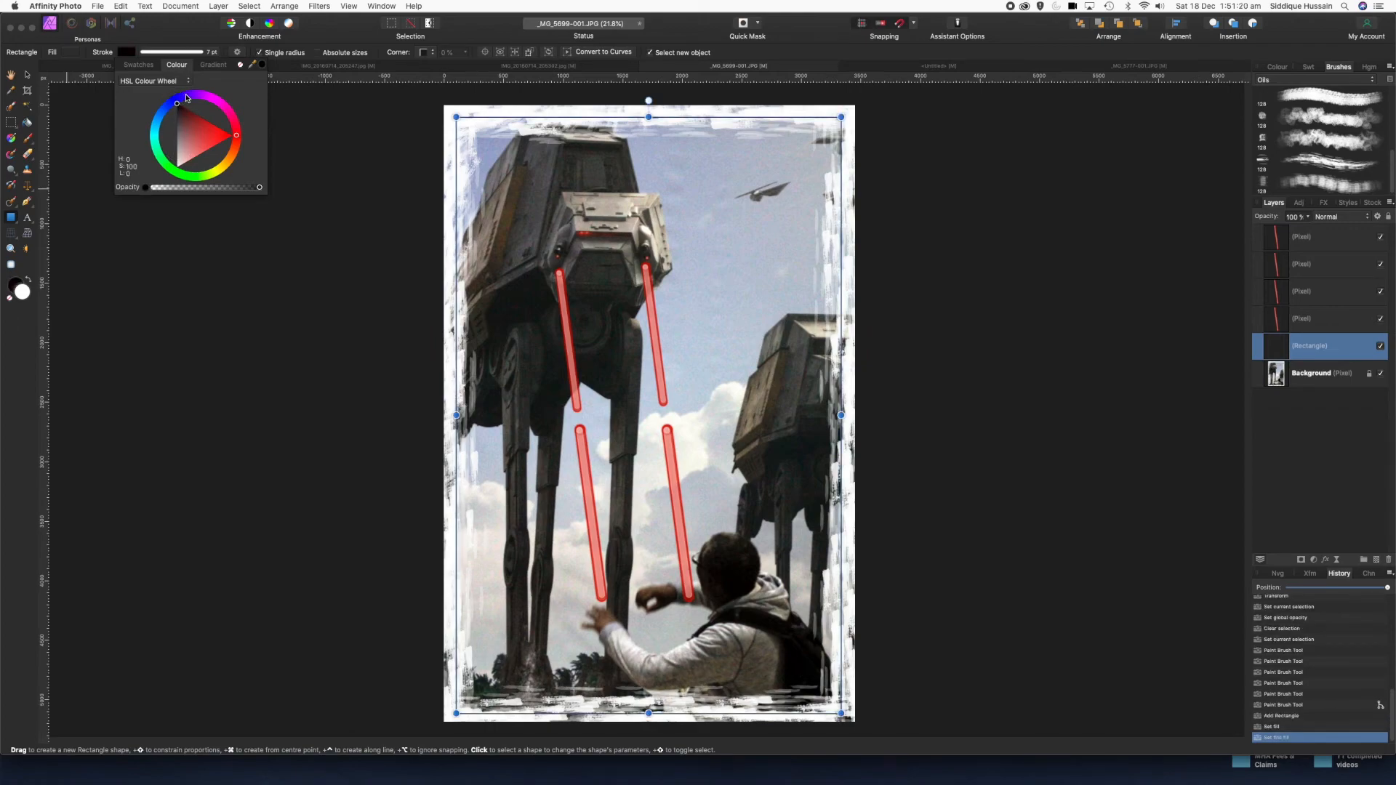
pyautogui.click(195, 52)
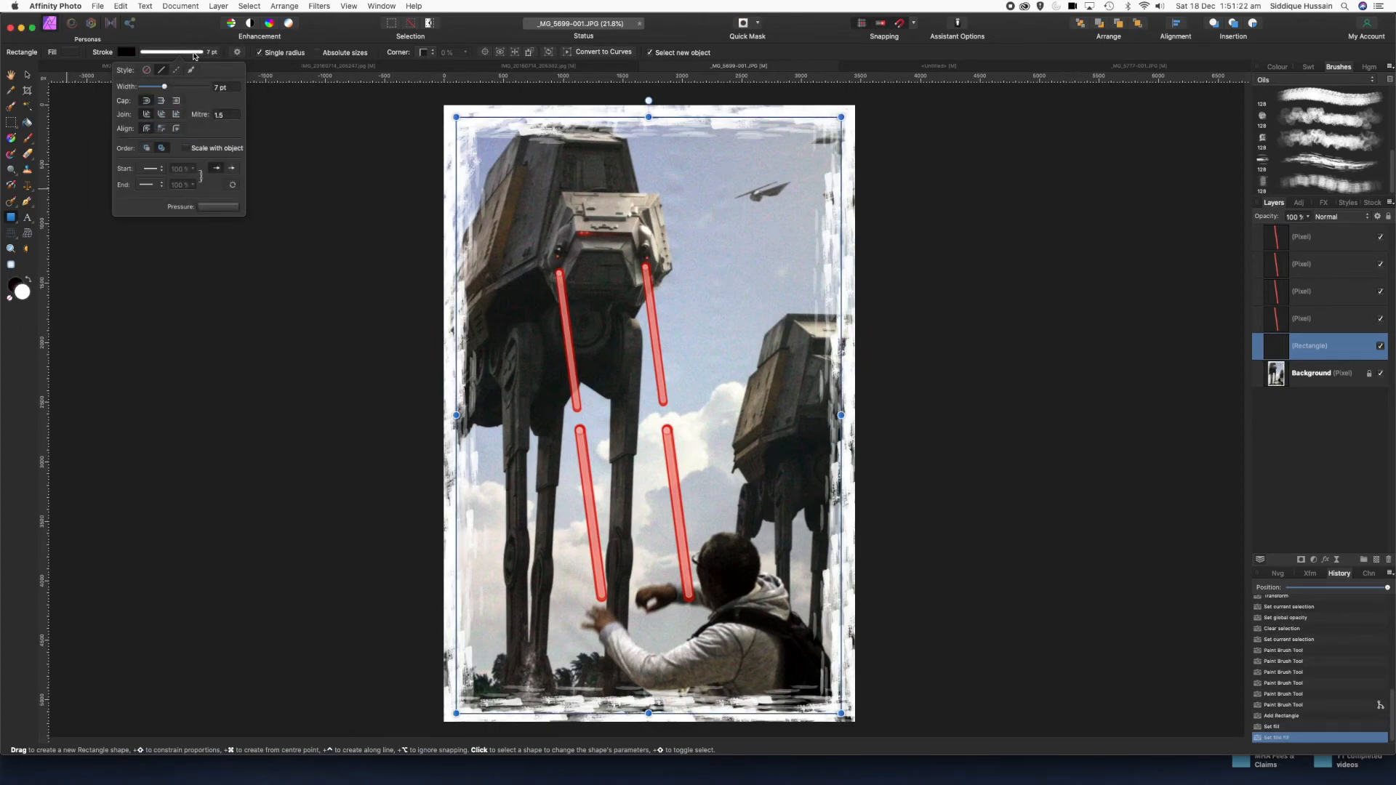
pyautogui.moveTo(165, 88); pyautogui.dragTo(170, 88)
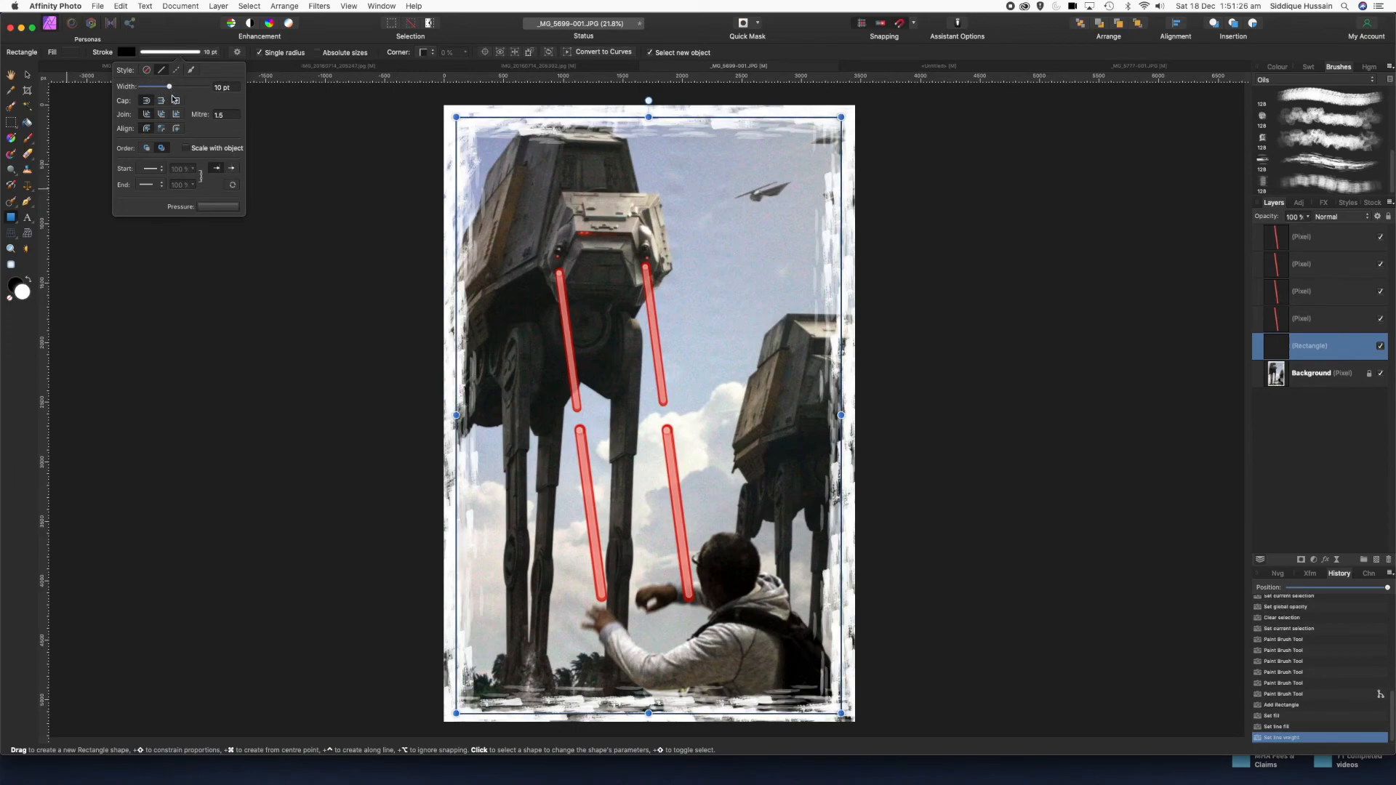
# - Give the rectangle concave corners with a corner radius of 3%
pyautogui.click(431, 53)
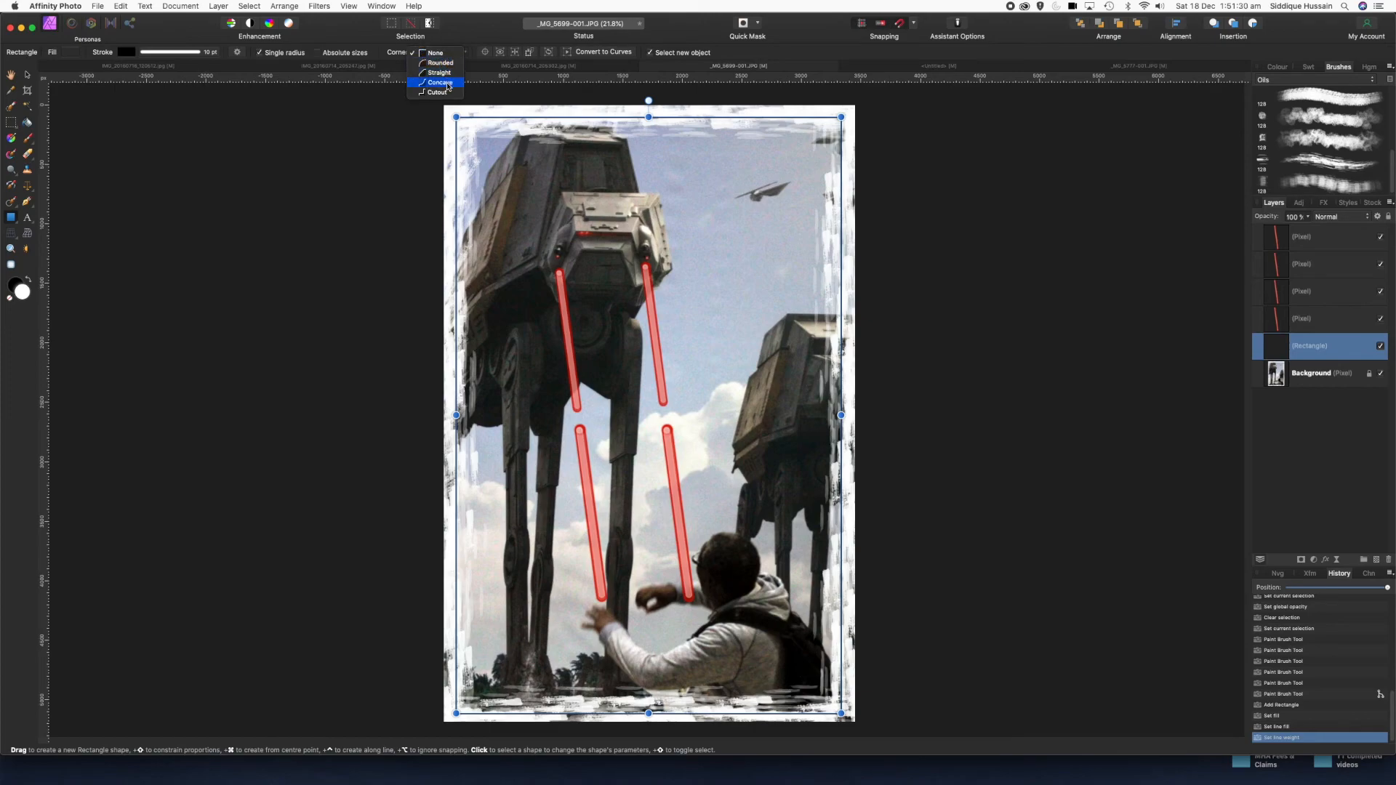
pyautogui.click(437, 83)
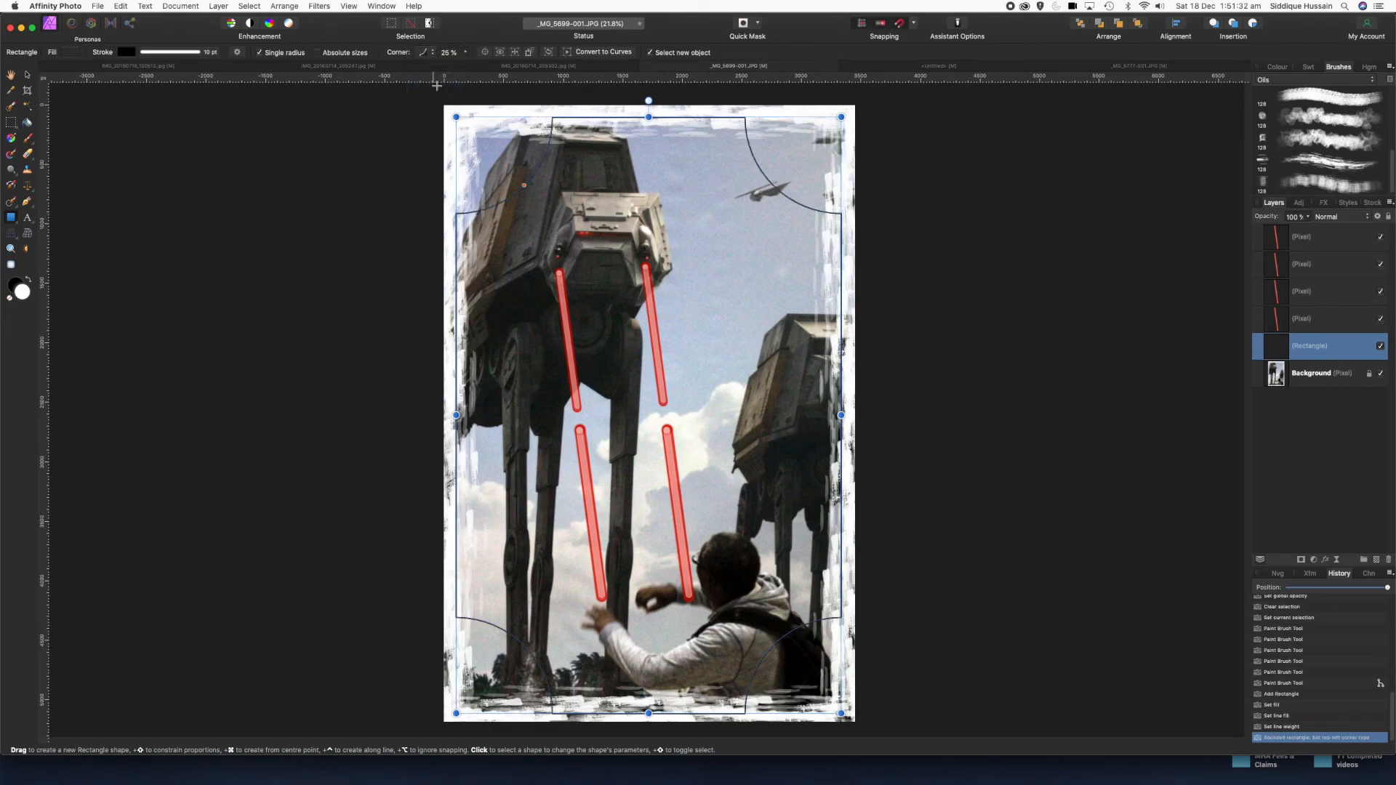
pyautogui.click(464, 55)
pyautogui.moveTo(466, 67); pyautogui.dragTo(443, 64)
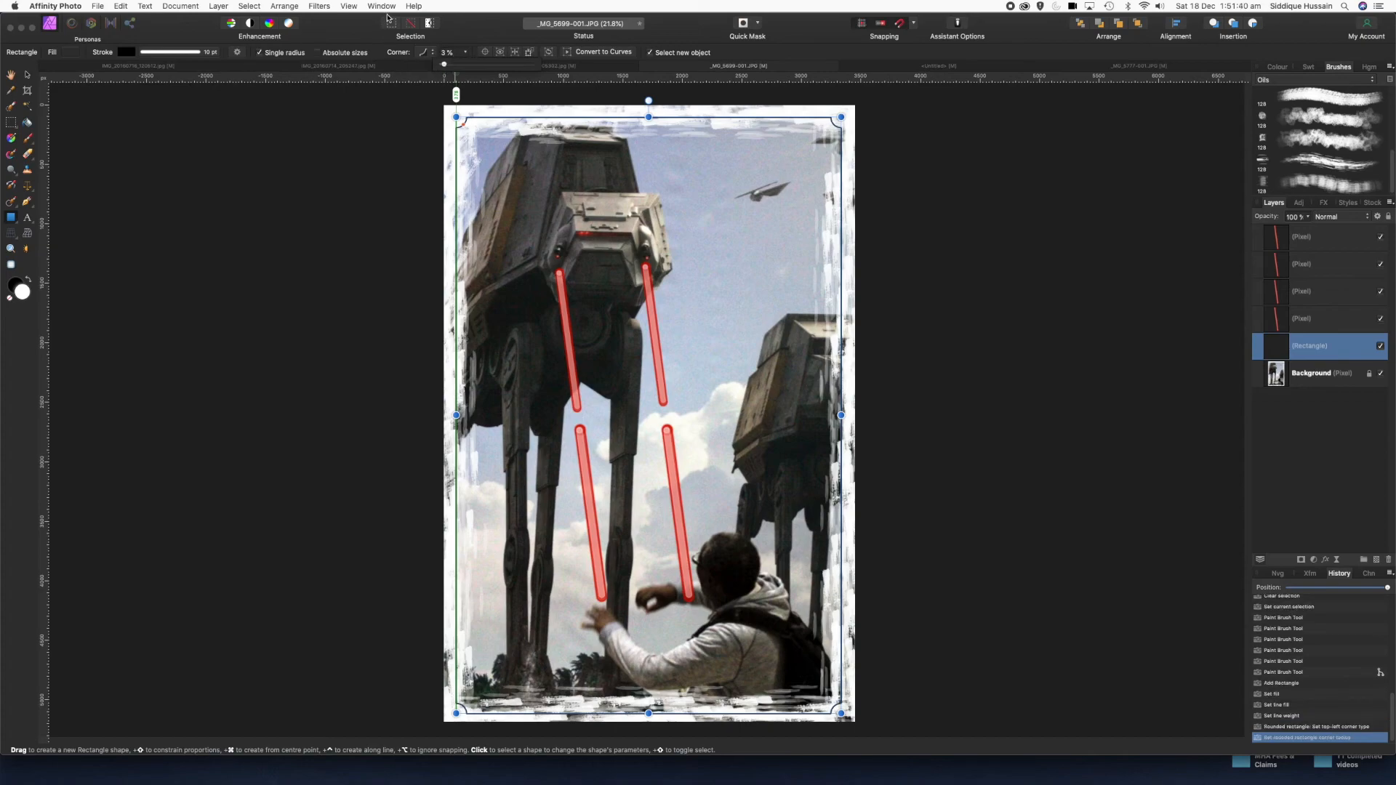
# - Move the outline rectangle so it is centred on the photo, and switch to the View tool to hide its handles
pyautogui.click(26, 76)
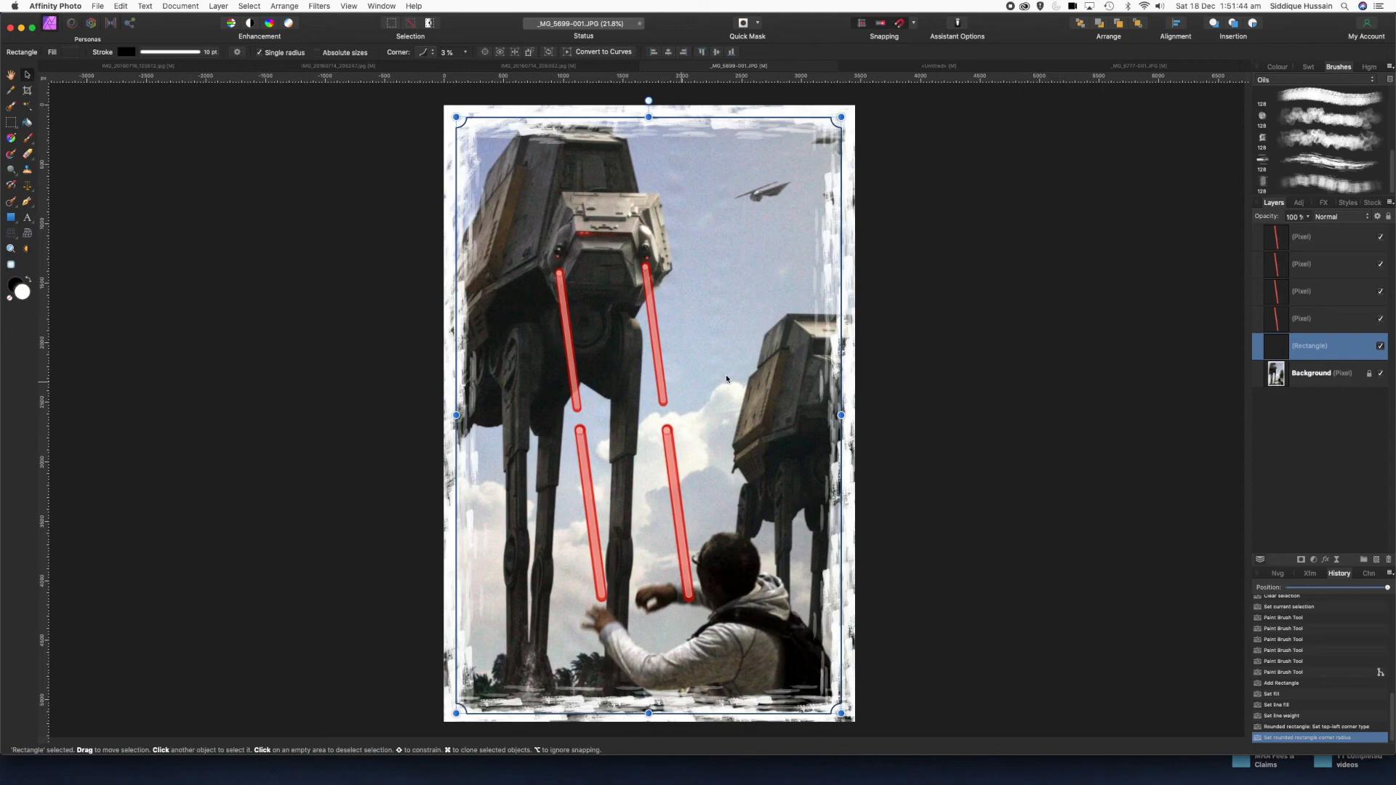
pyautogui.moveTo(740, 369); pyautogui.dragTo(743, 371)
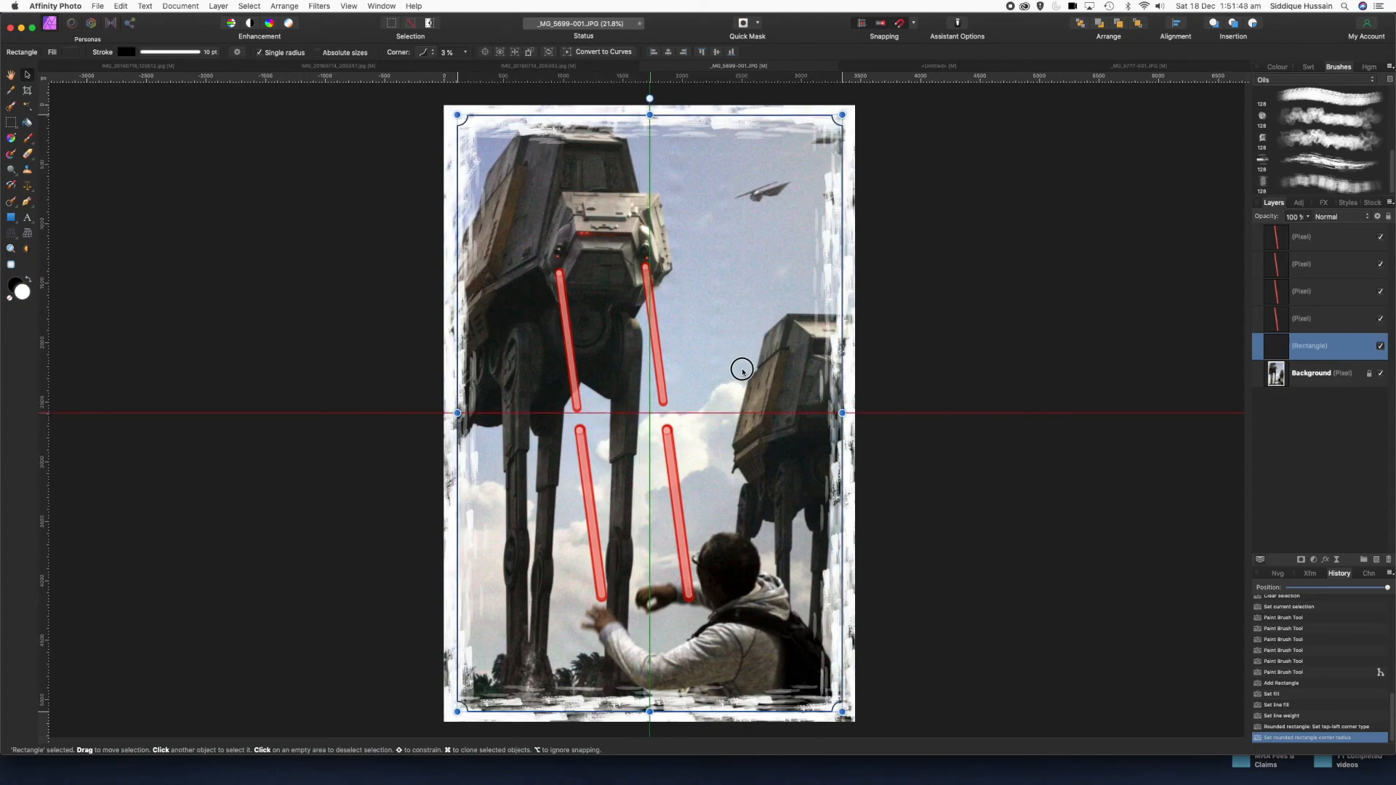
pyautogui.moveTo(742, 371); pyautogui.dragTo(743, 371)
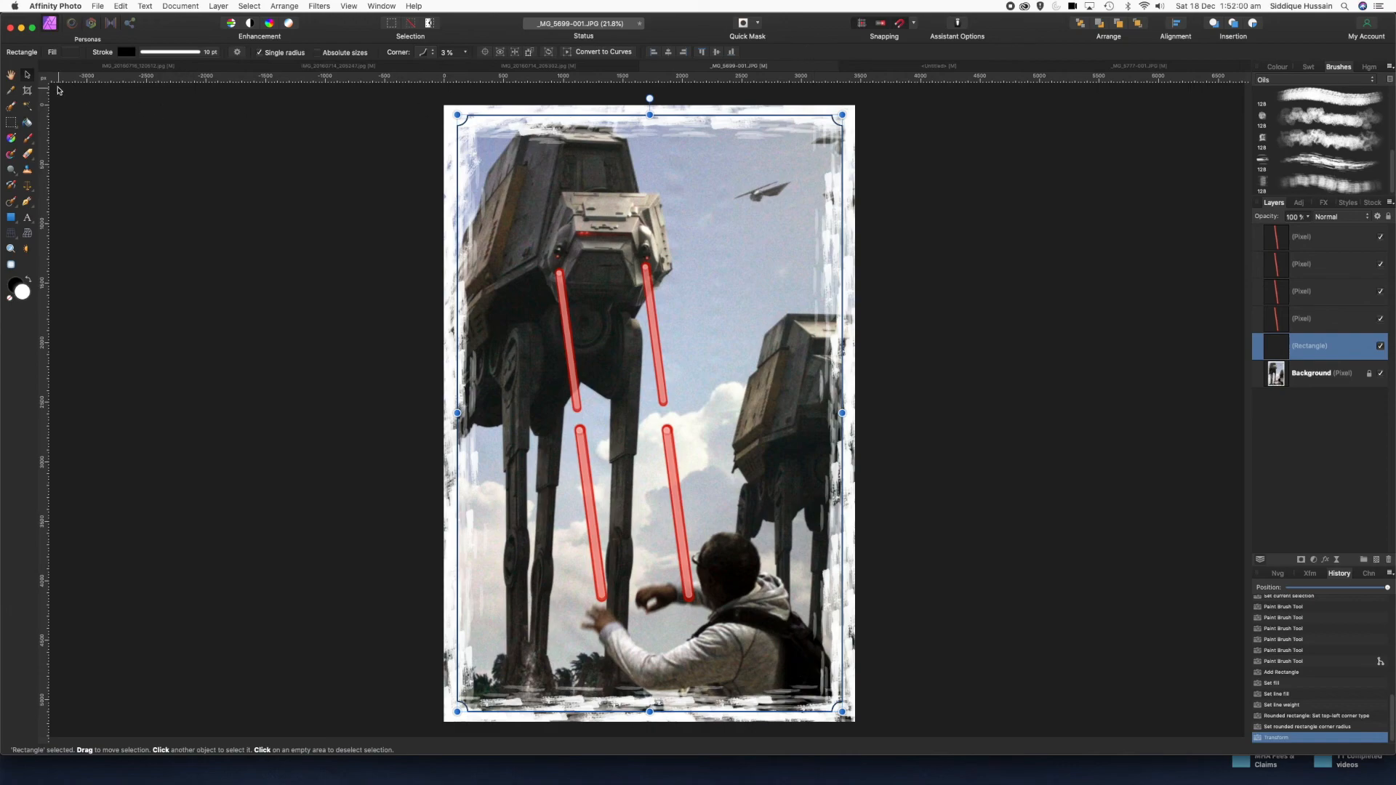
pyautogui.click(11, 75)
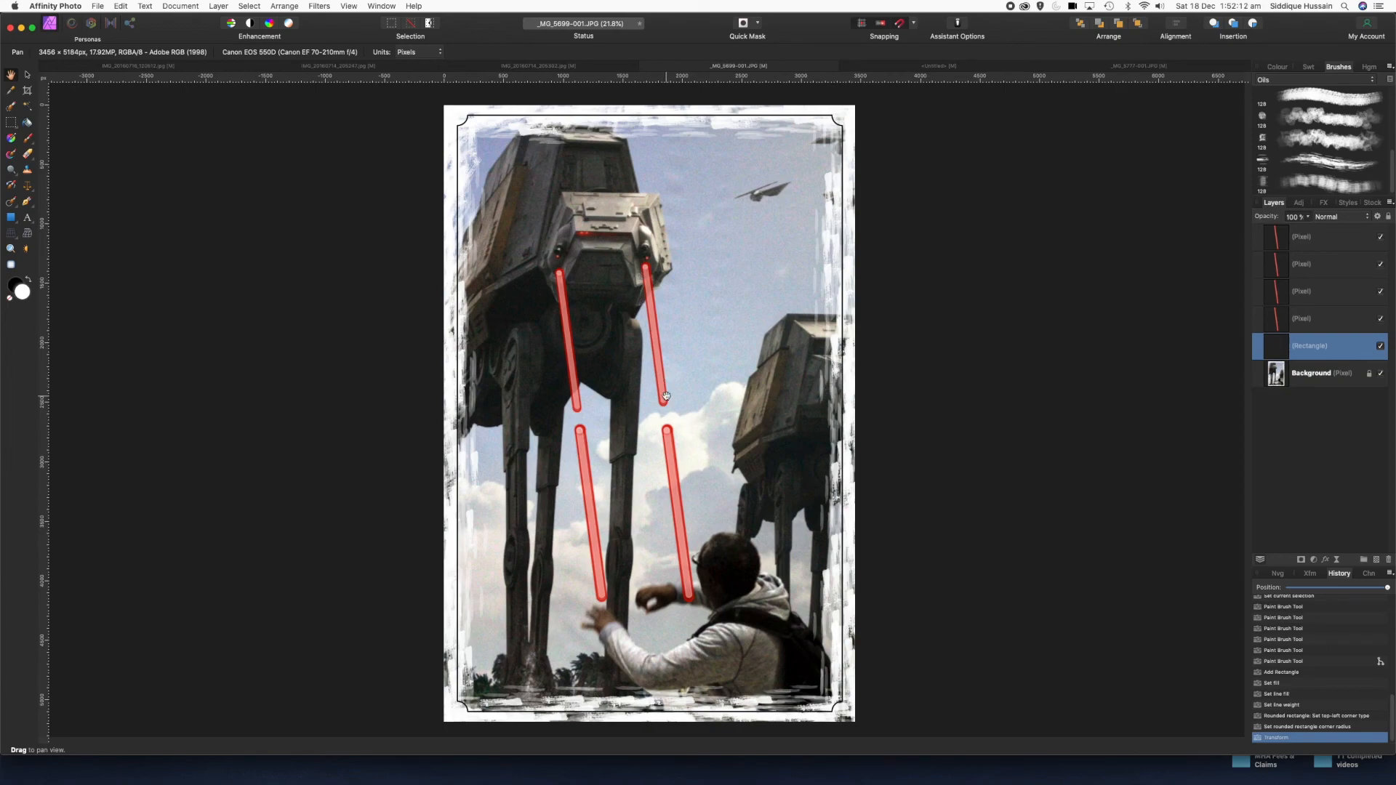
# - Review the untitled magenta shapes drawing and the recoloured _MG_5777-001.JPG photo, and return to _MG_5699-001.JPG
pyautogui.click(978, 65)
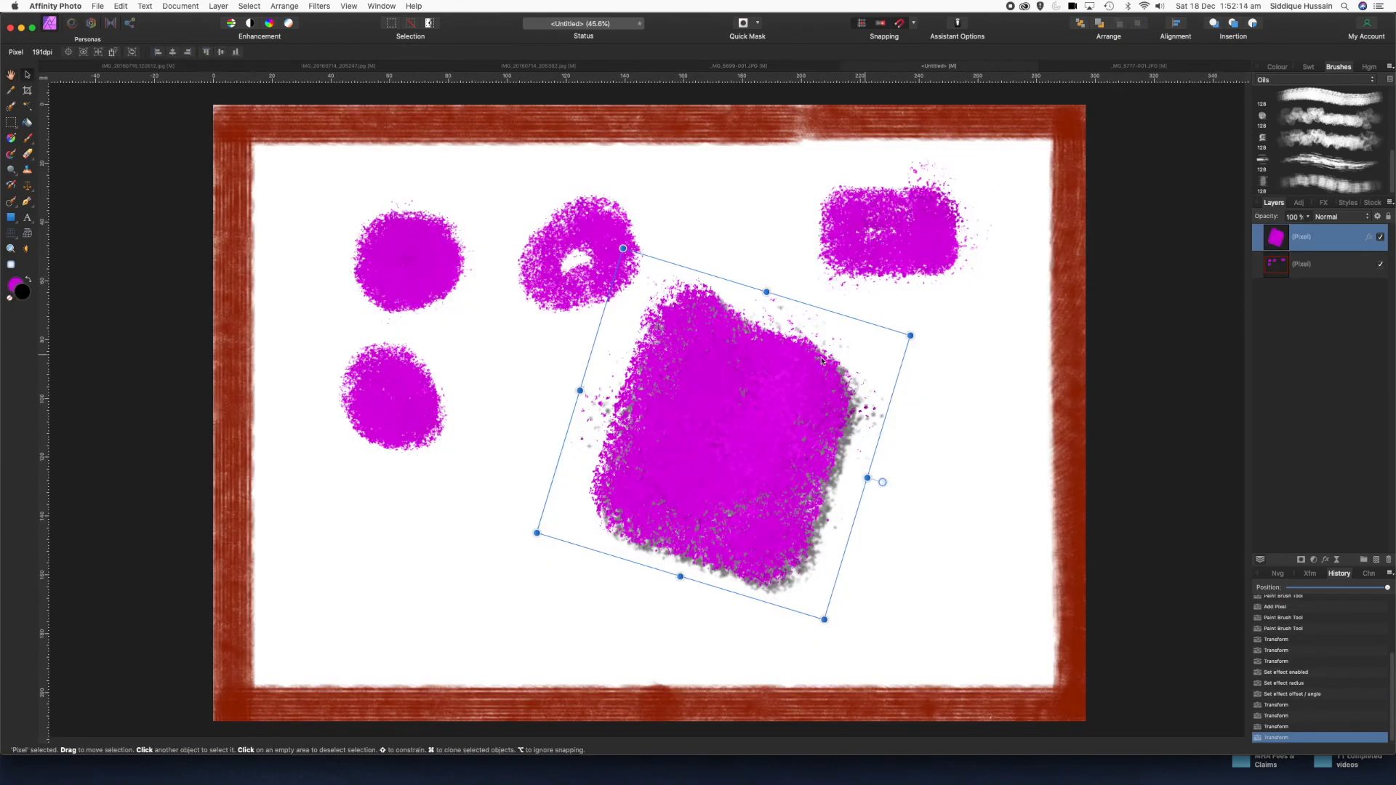
pyautogui.click(1075, 67)
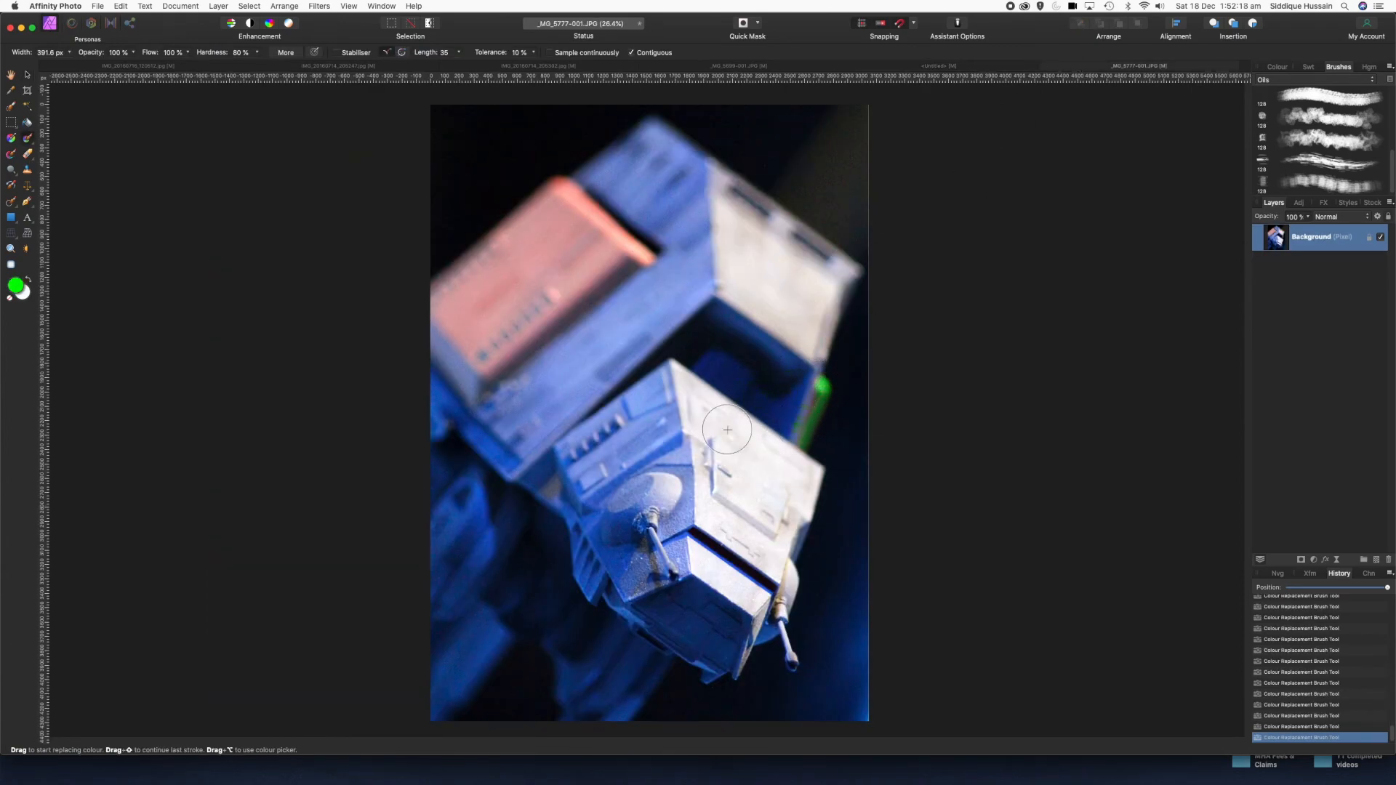
pyautogui.click(969, 67)
pyautogui.click(791, 69)
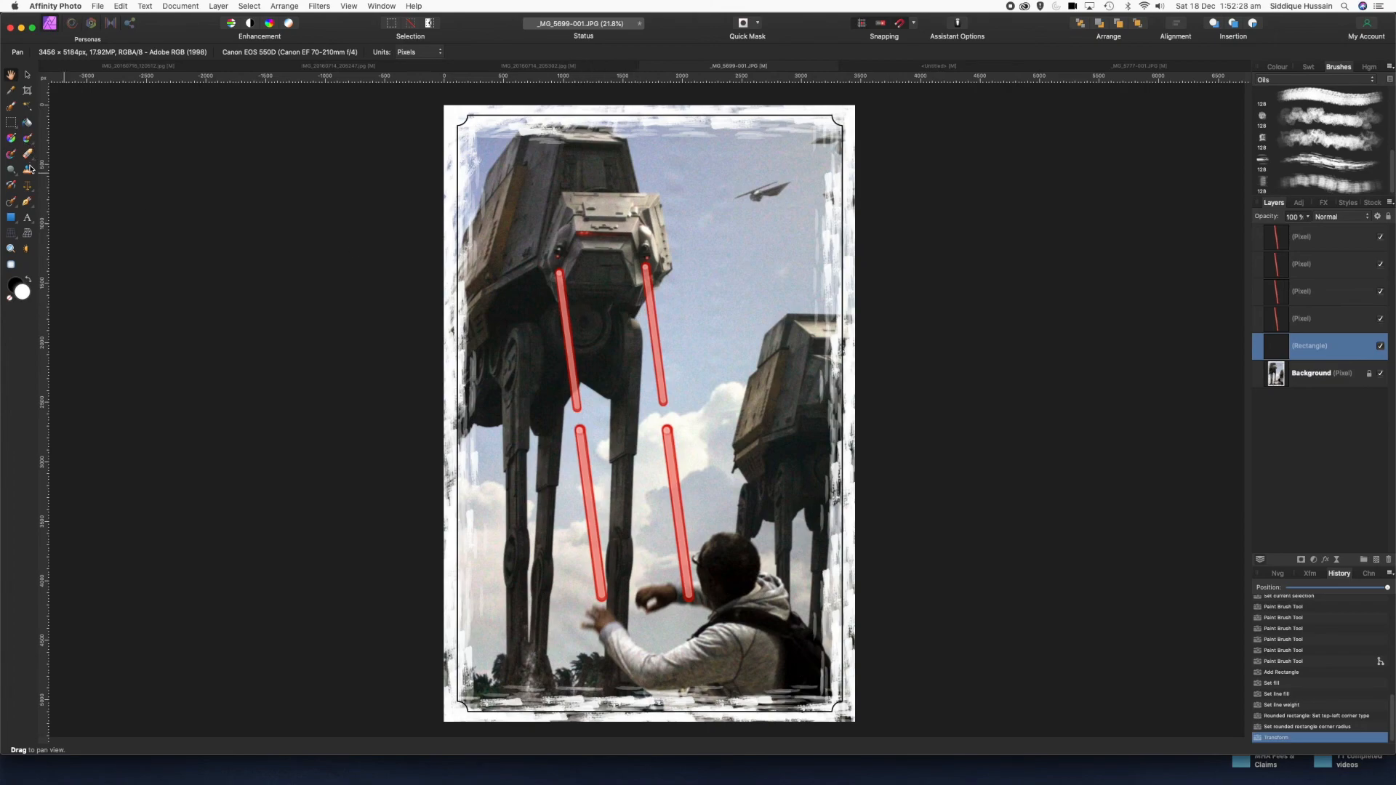
# - Activate the Paint Brush tool from the group of painting tools
pyautogui.click(29, 140)
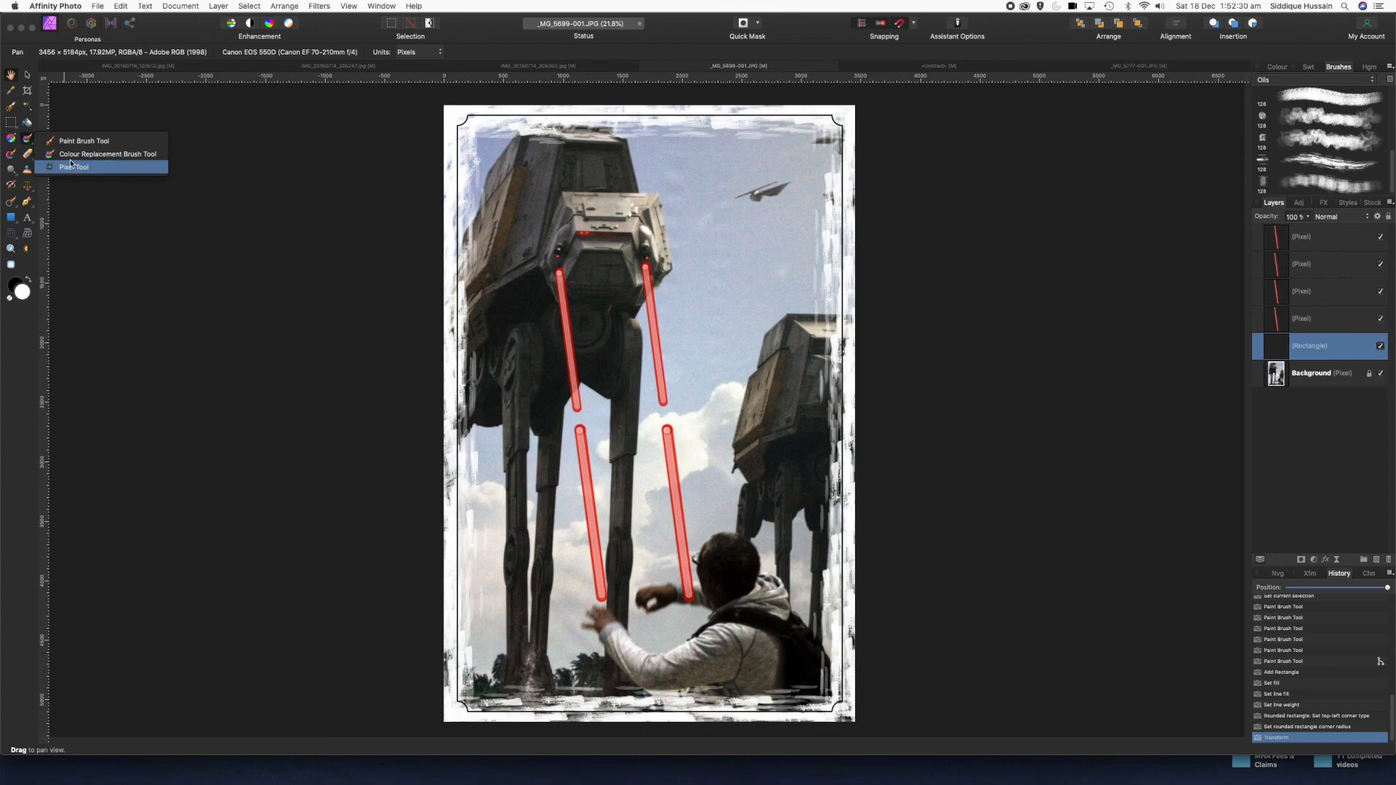
pyautogui.click(68, 141)
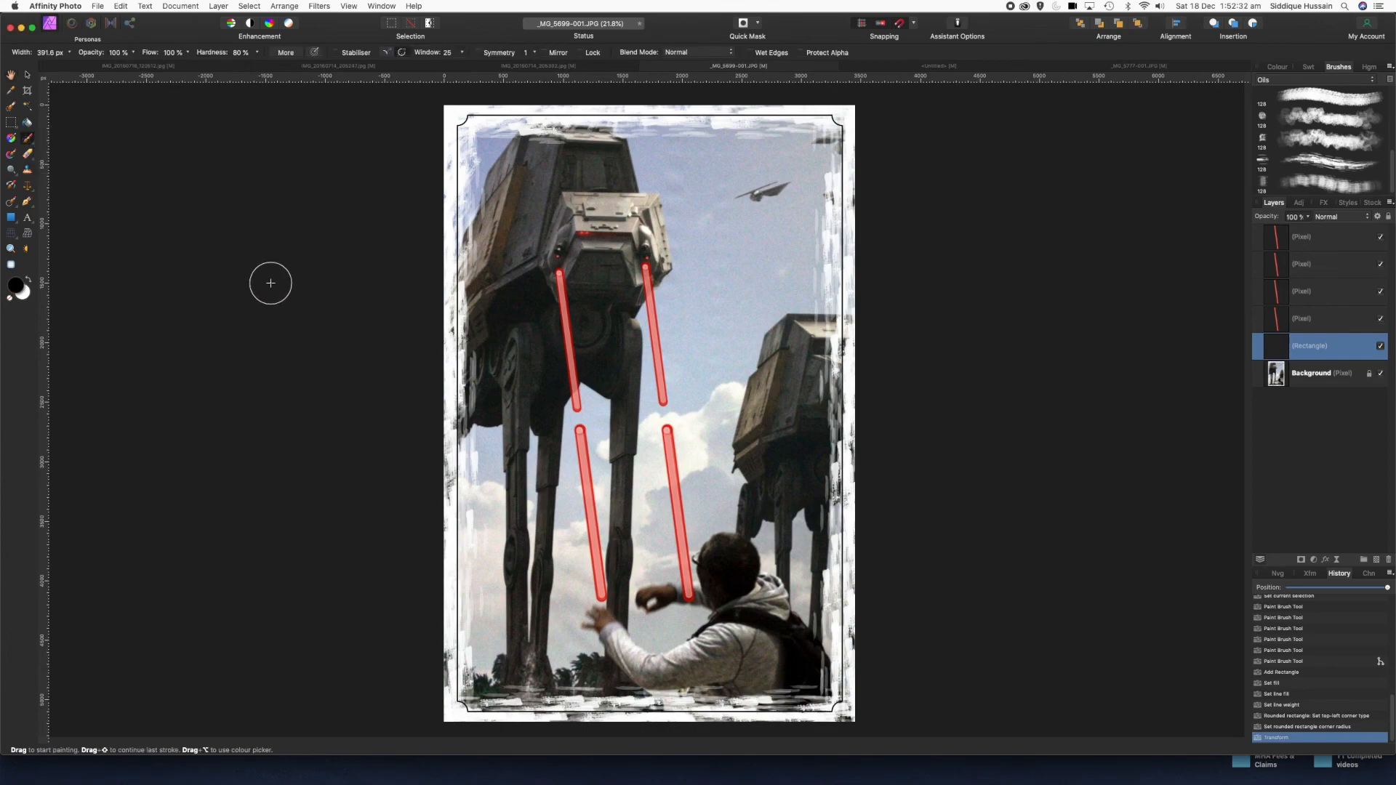
pyautogui.click(28, 138)
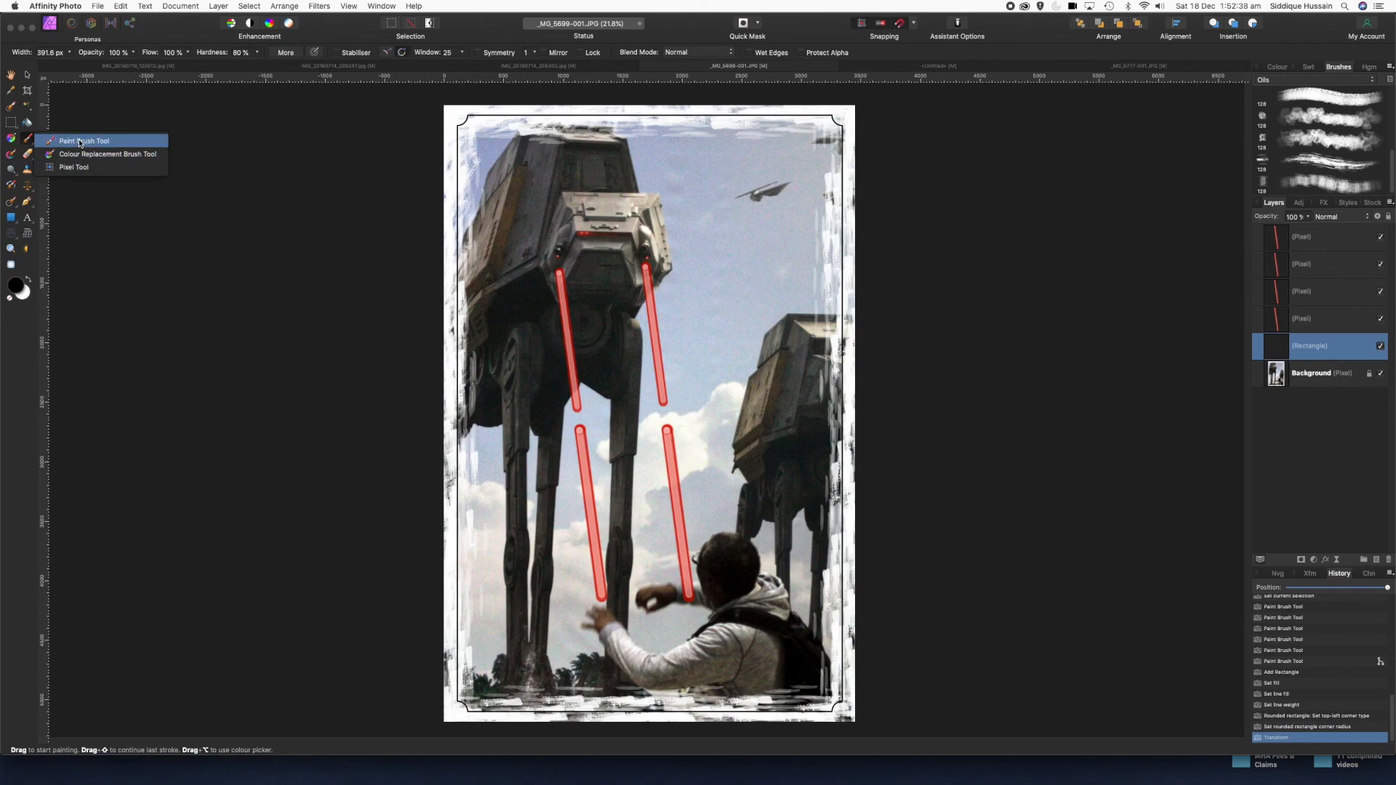
pyautogui.click(80, 141)
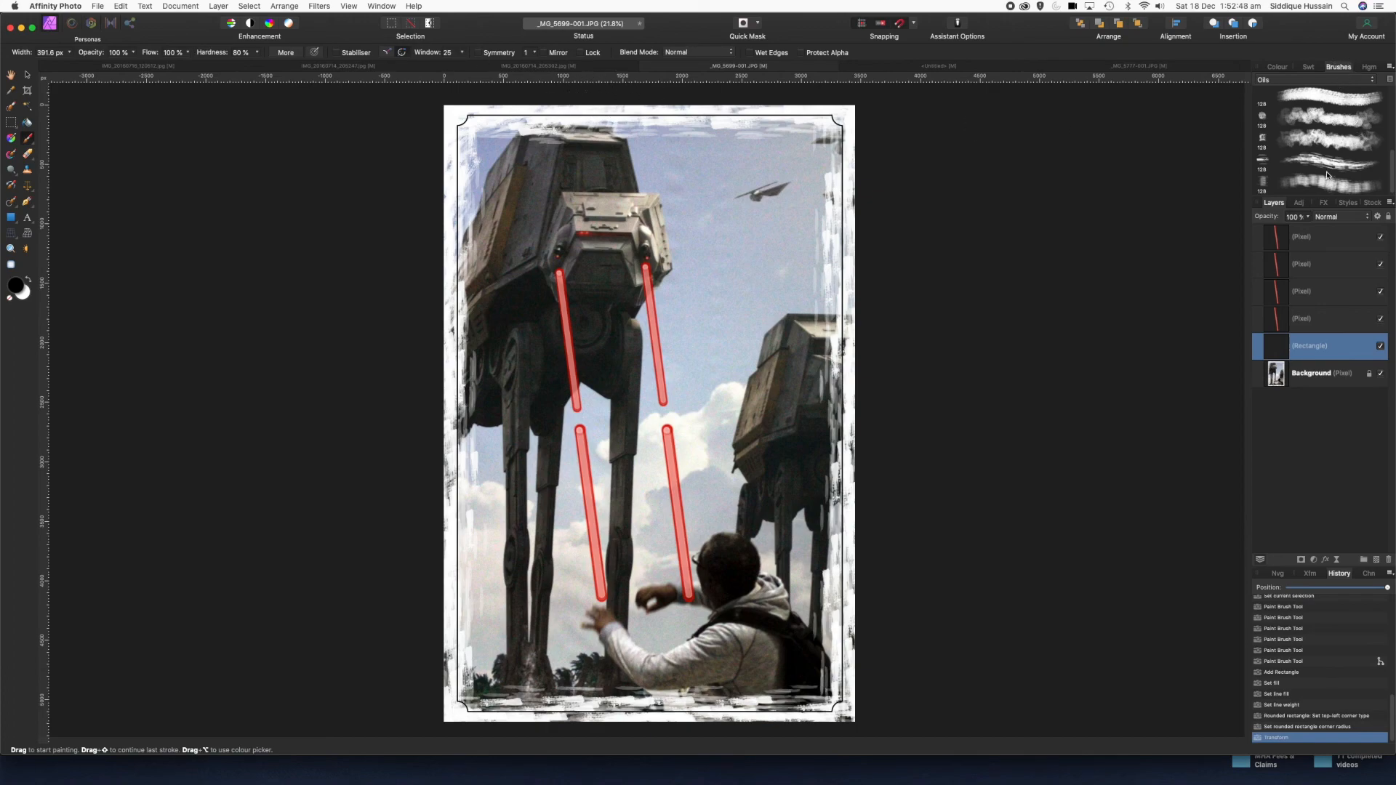
# - Check the RGB colour settings, browse the Custom Brushes set, and choose the Basic brush set
pyautogui.click(1278, 67)
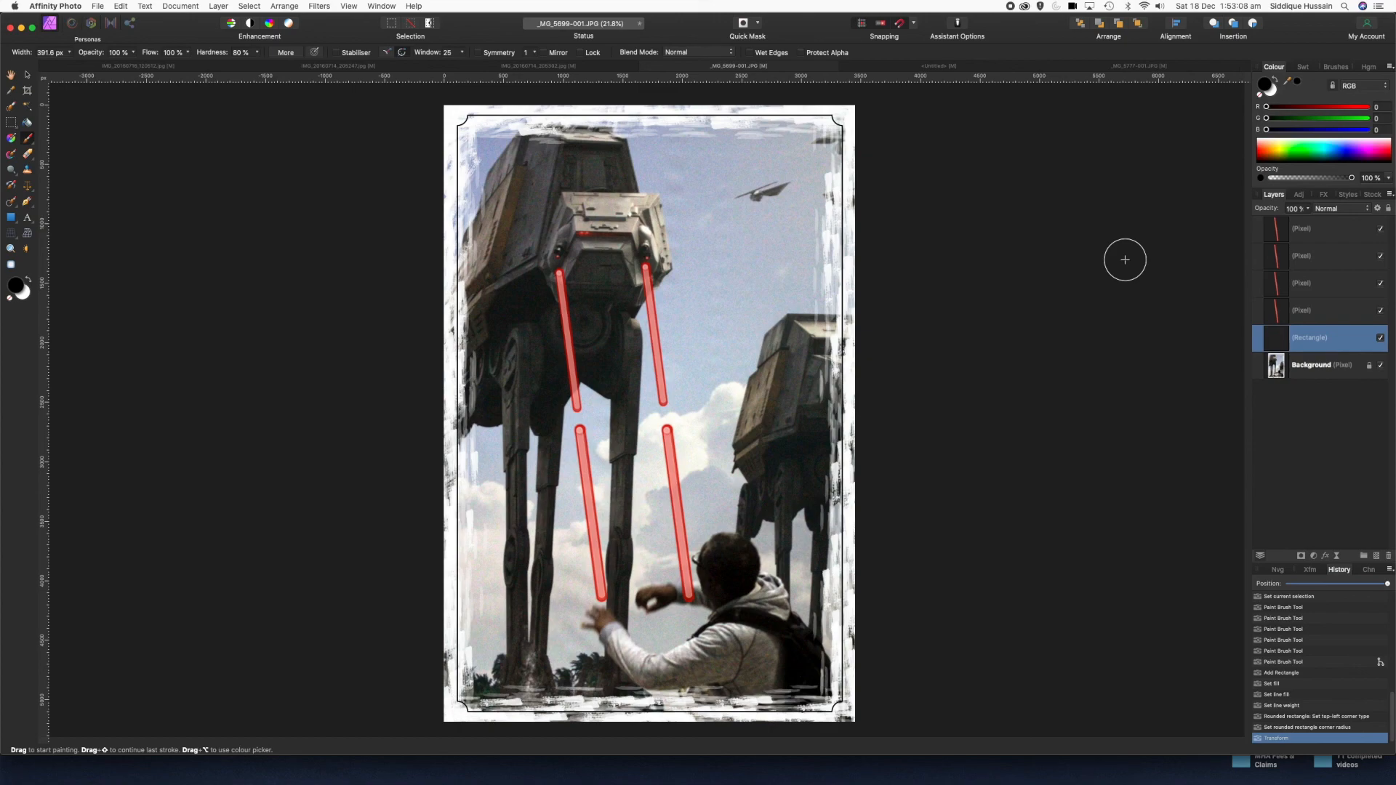
pyautogui.click(1336, 67)
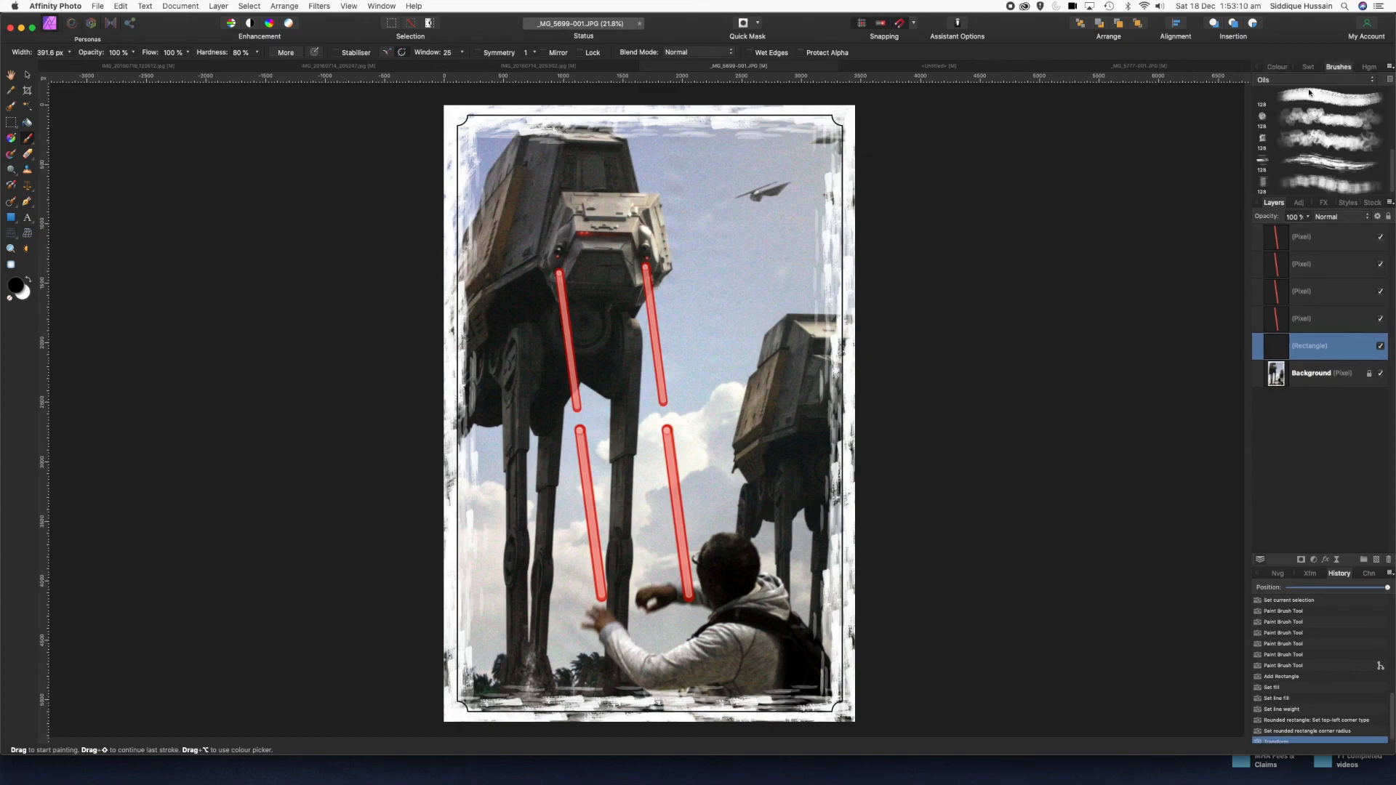
pyautogui.click(1337, 80)
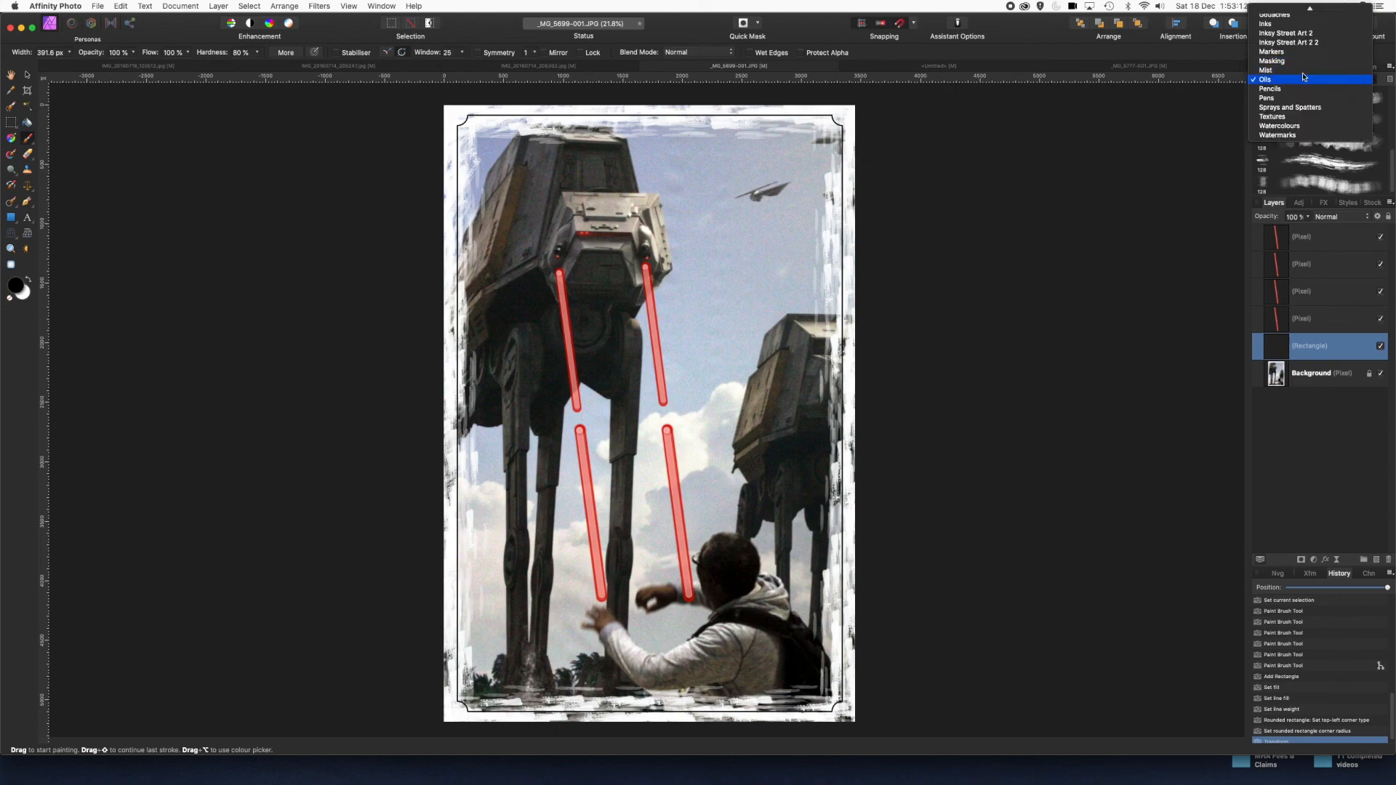
pyautogui.scroll(2, 1296, 94)
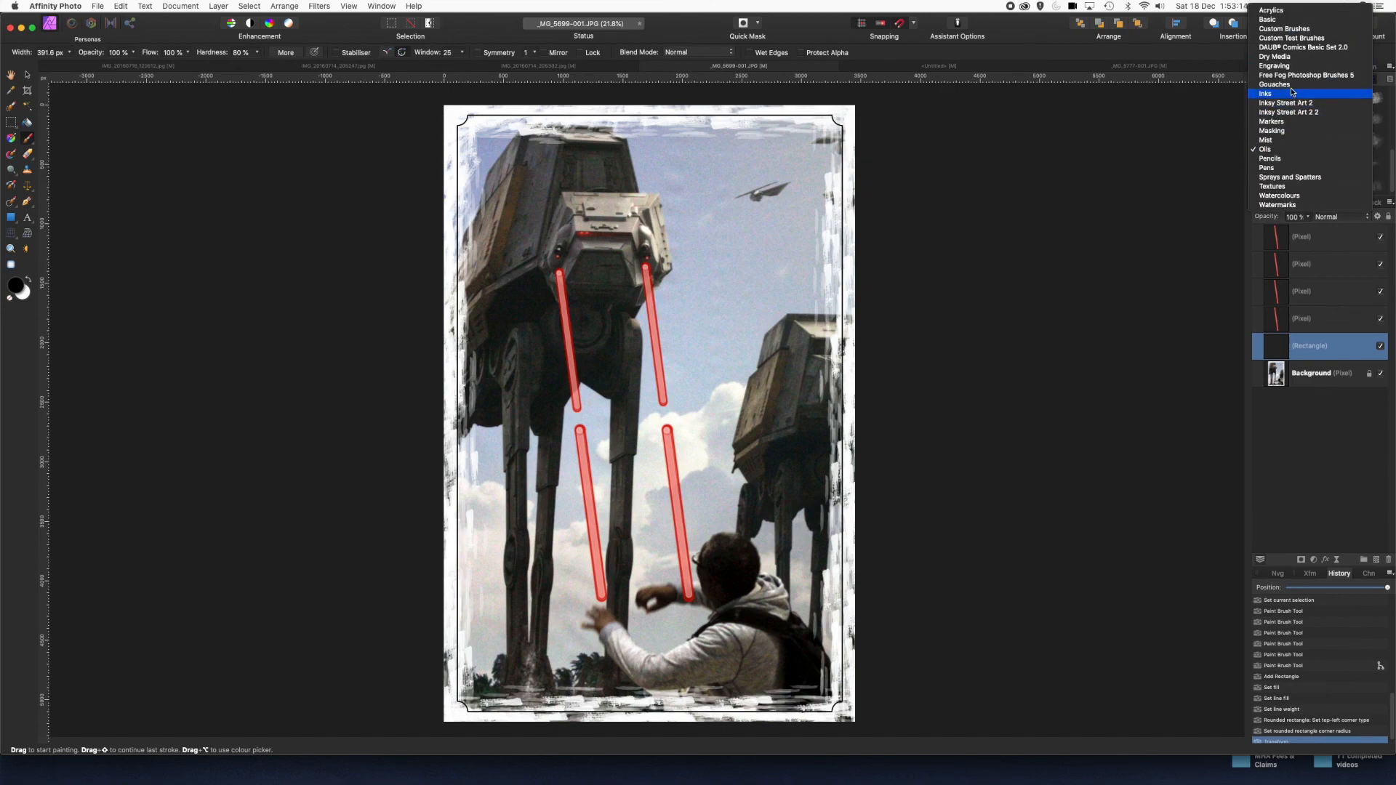
pyautogui.click(1287, 32)
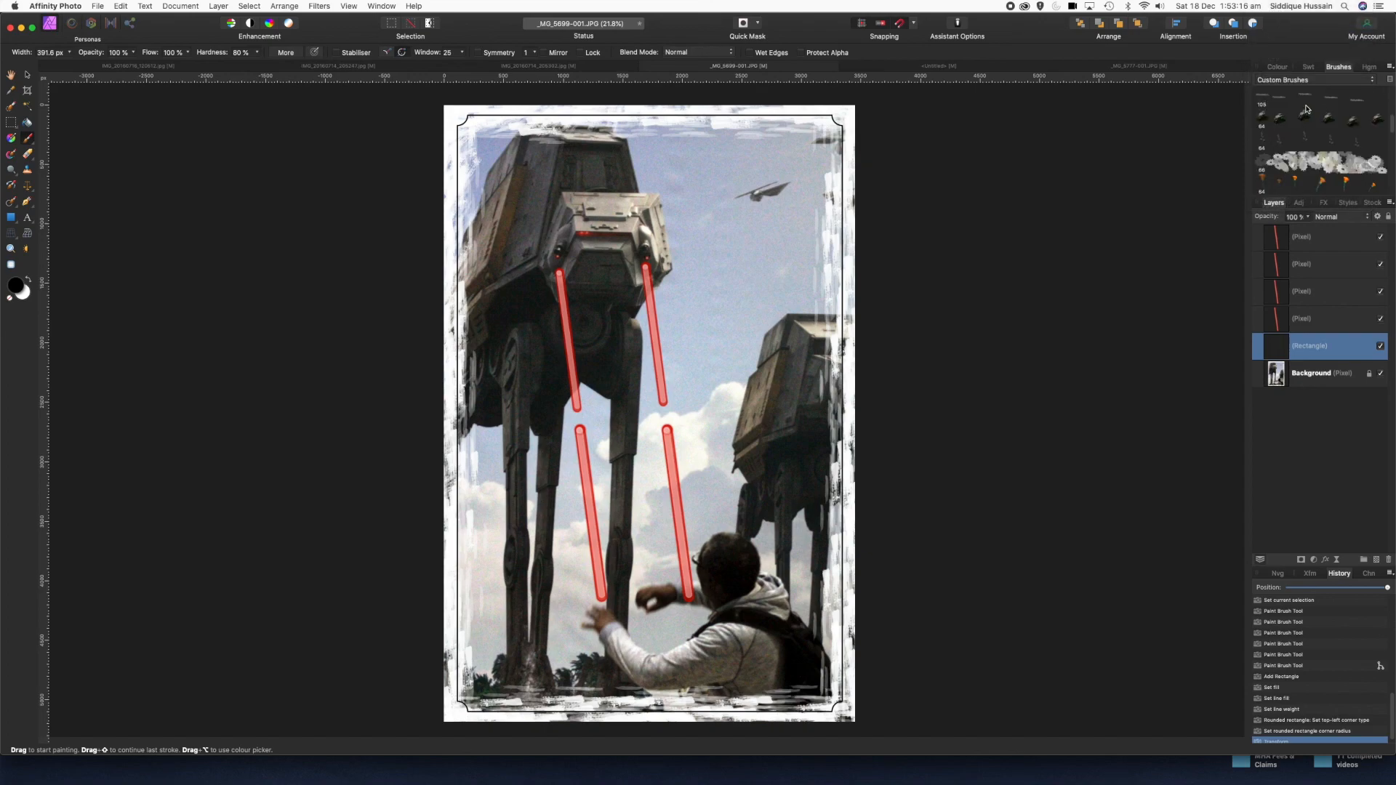
pyautogui.scroll(-5, 1316, 145)
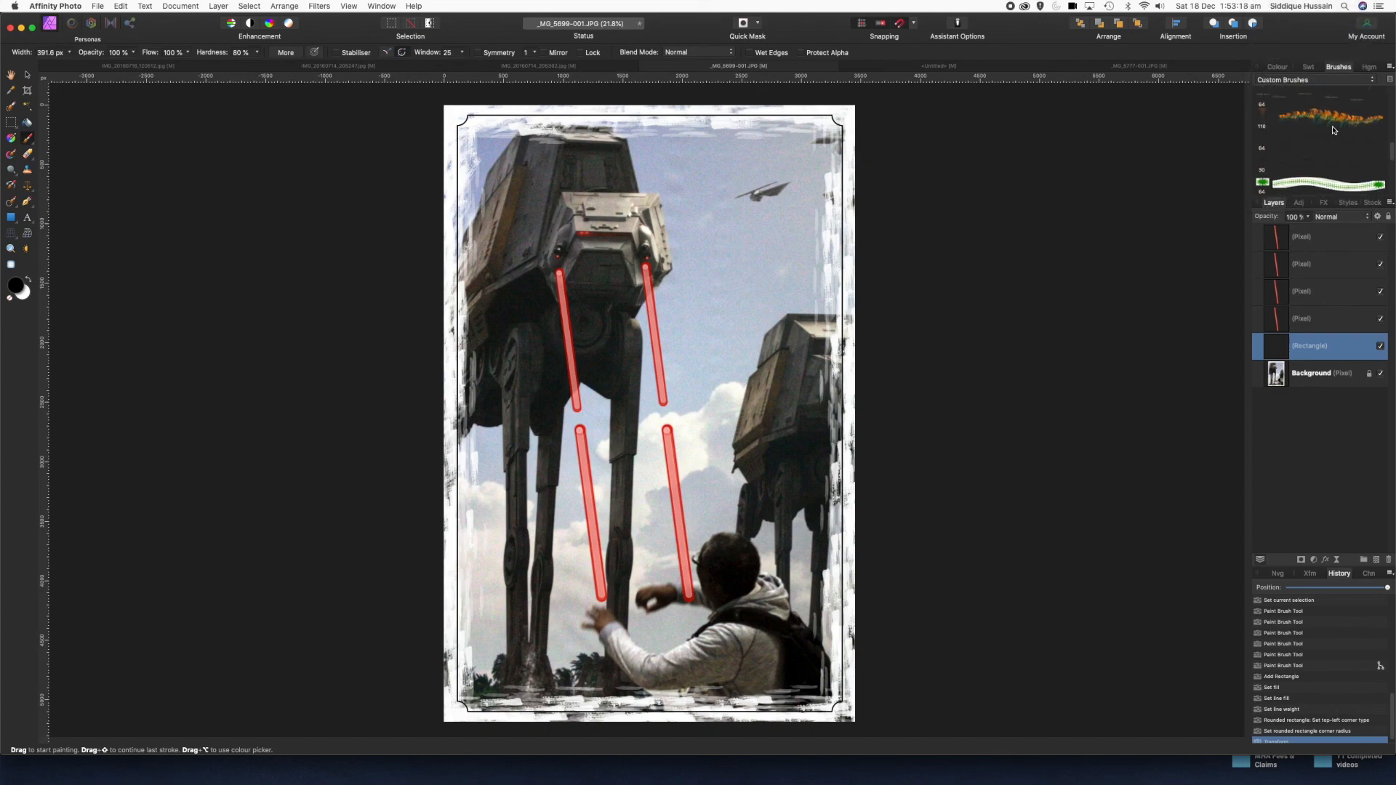
pyautogui.scroll(-6, 1326, 142)
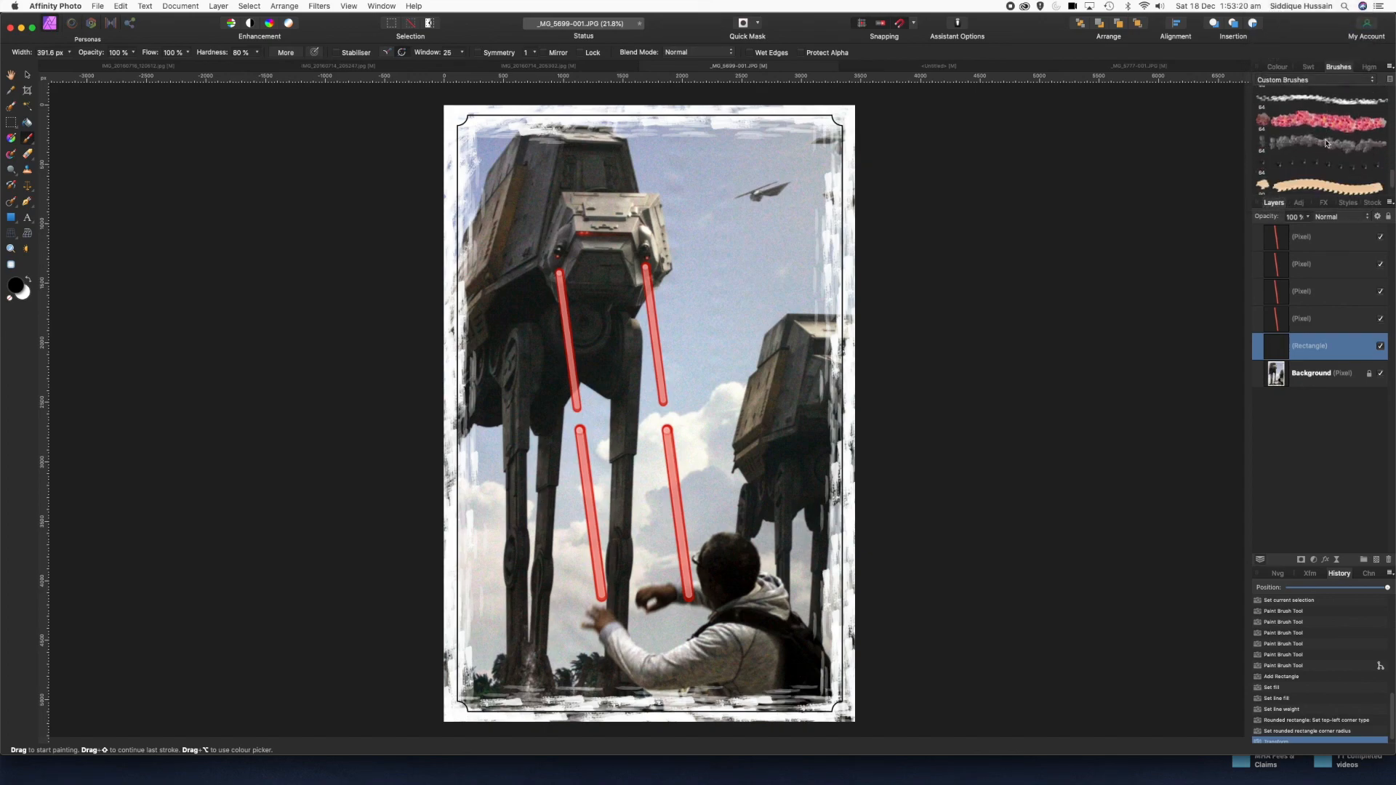
pyautogui.scroll(3, 1321, 166)
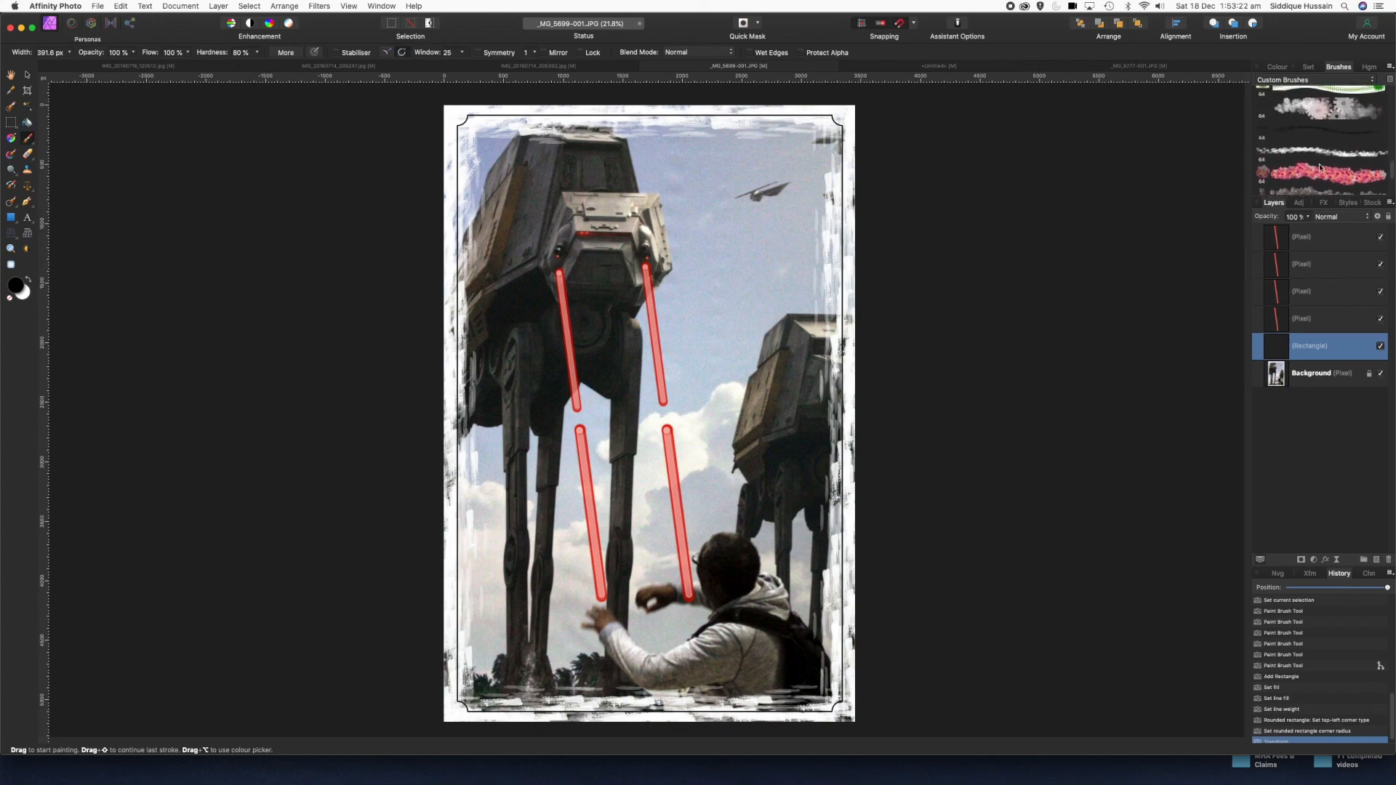
pyautogui.scroll(3, 1330, 157)
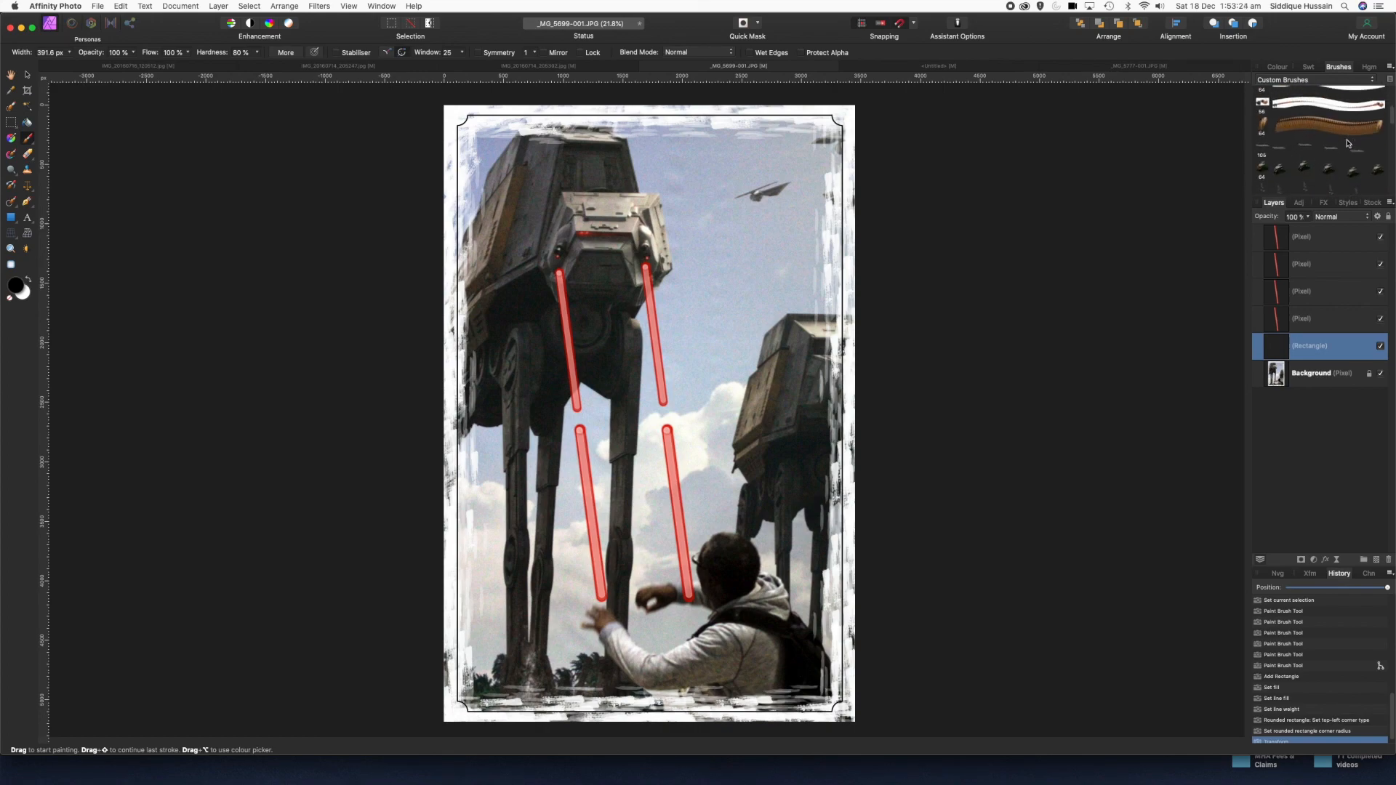
pyautogui.click(1342, 81)
pyautogui.click(1297, 70)
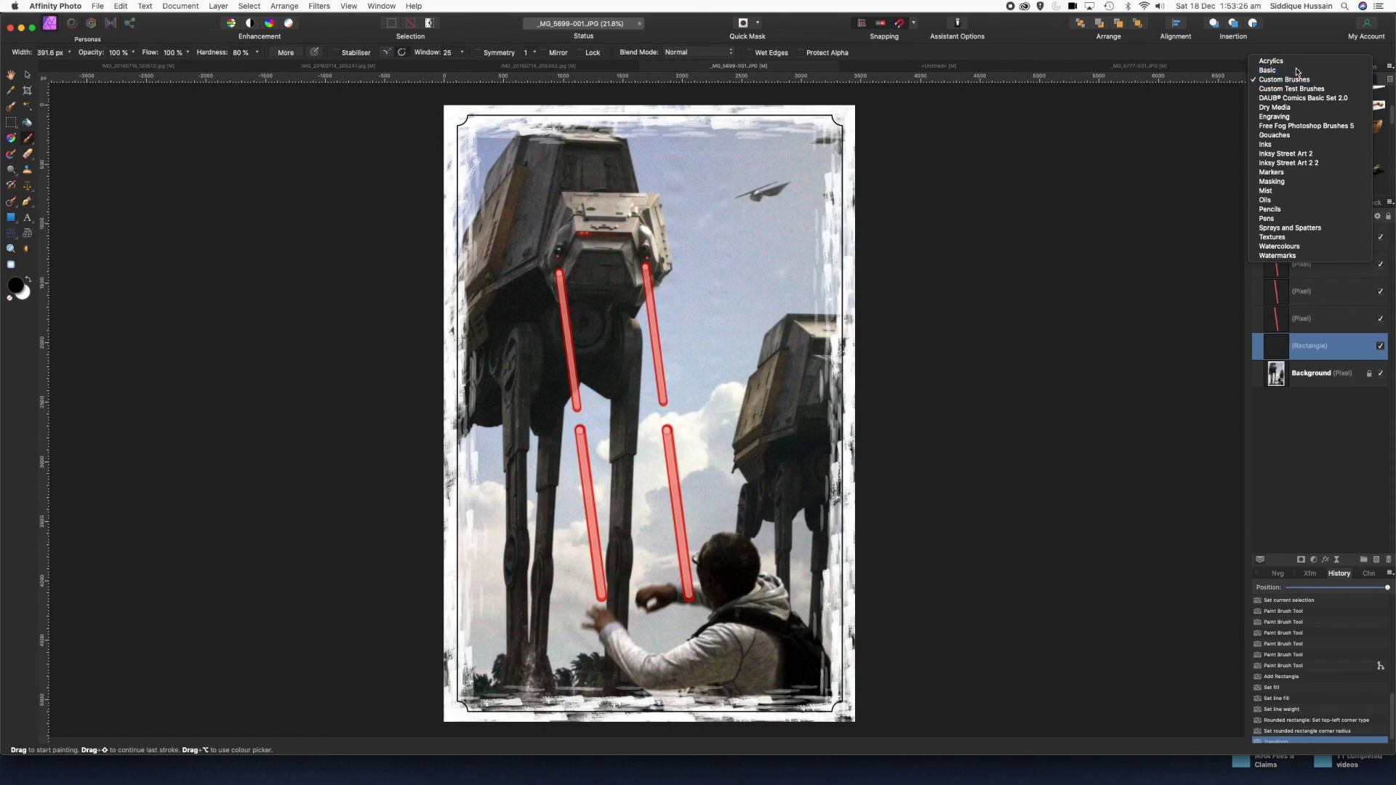